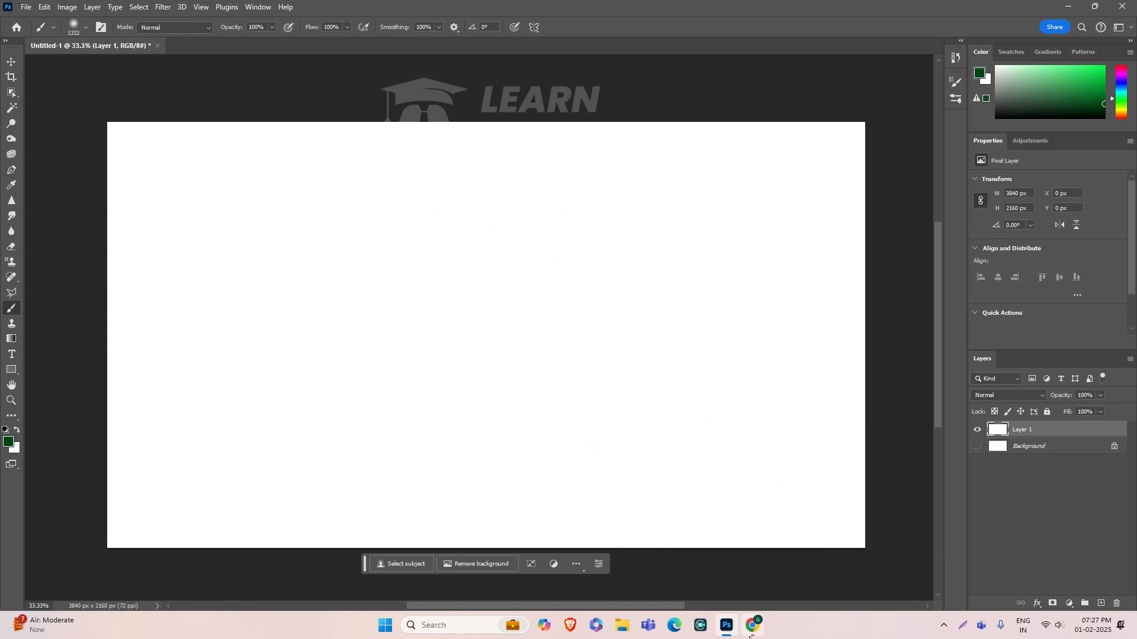
Step: Look over the Learn 2D Animation channel's videos page in the browser and return to Photoshop
click(752, 625)
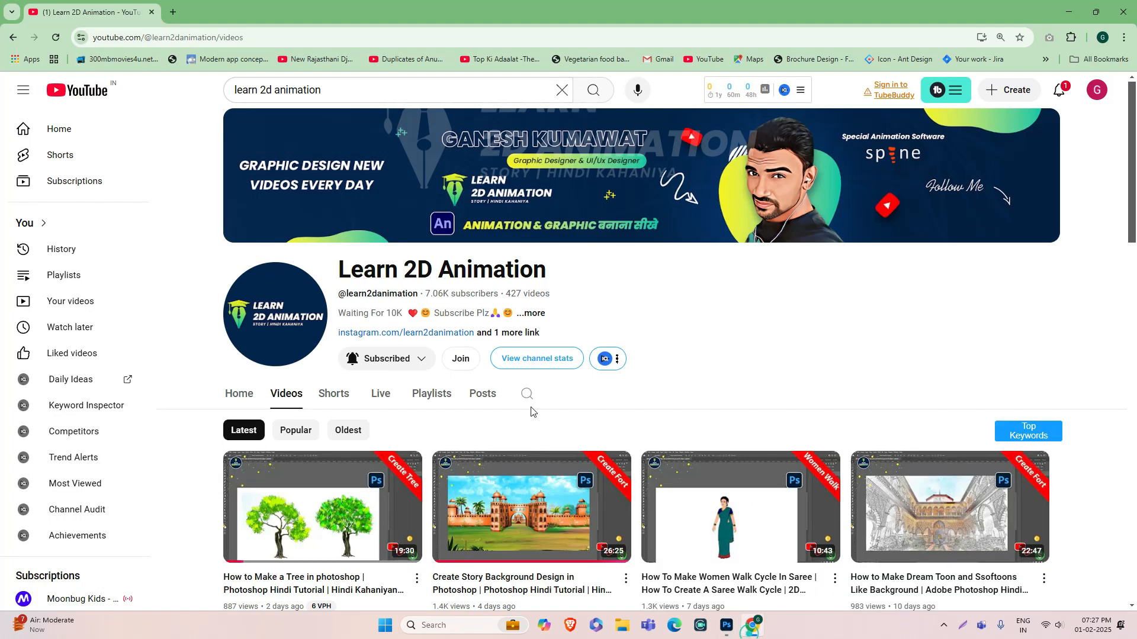
click(396, 366)
click(896, 295)
click(1069, 12)
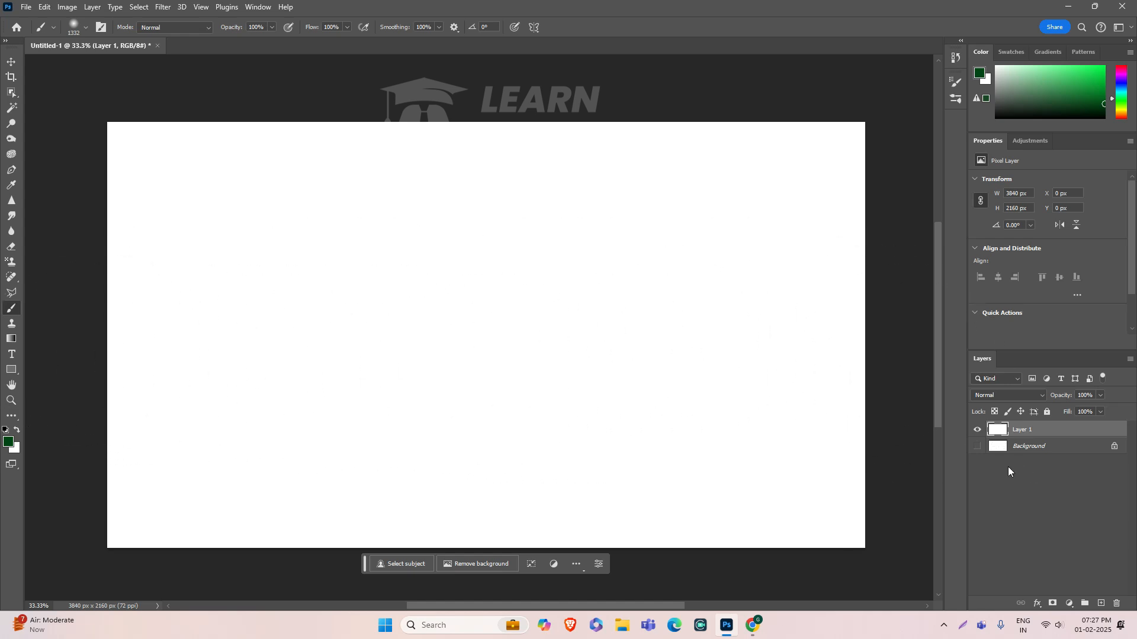
Step: Undo the added layer and all sketch lines on the Background to get a blank white canvas
key(ctrl+z)
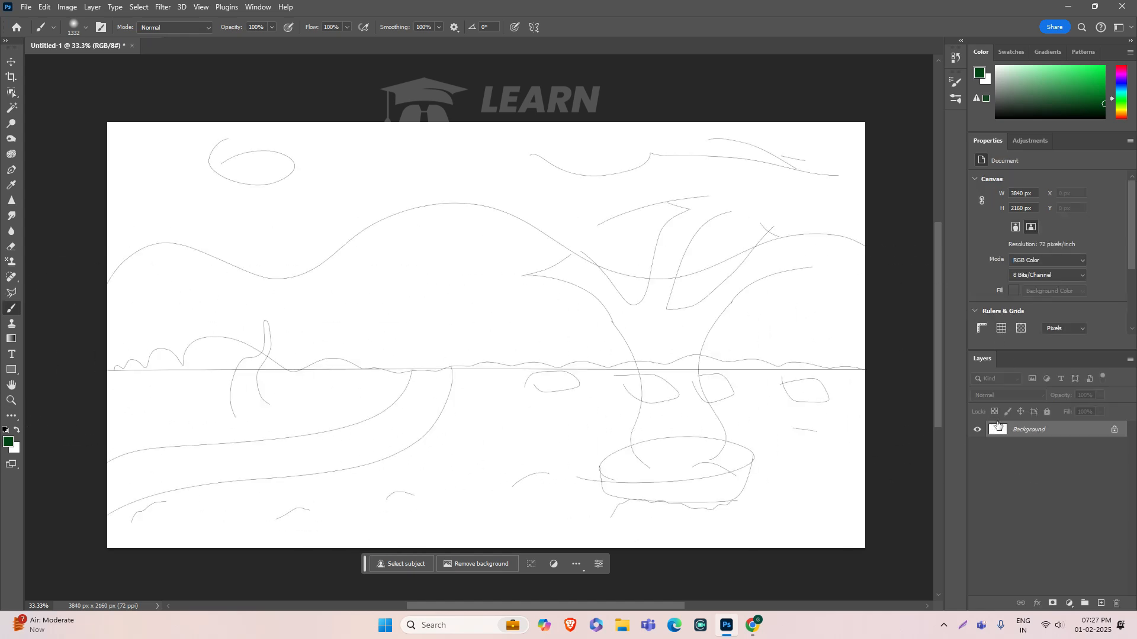
key(ctrl+z)
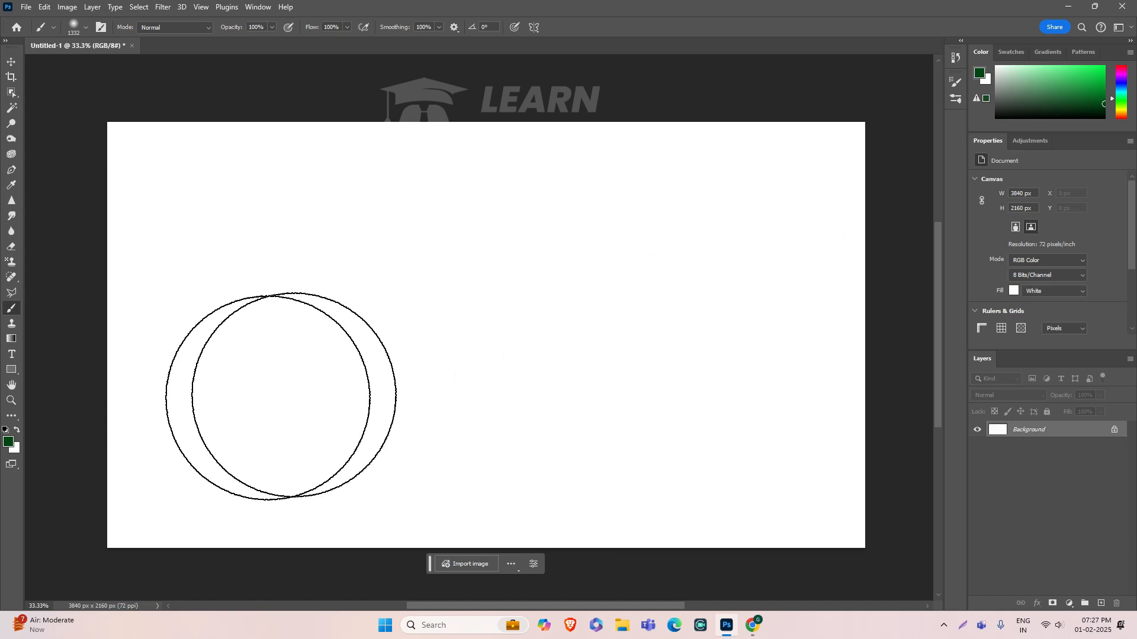
Step: Fill a rectangular selection over roughly the lower 55% of the Background layer with light orange ffc66c, and deselect
click(11, 370)
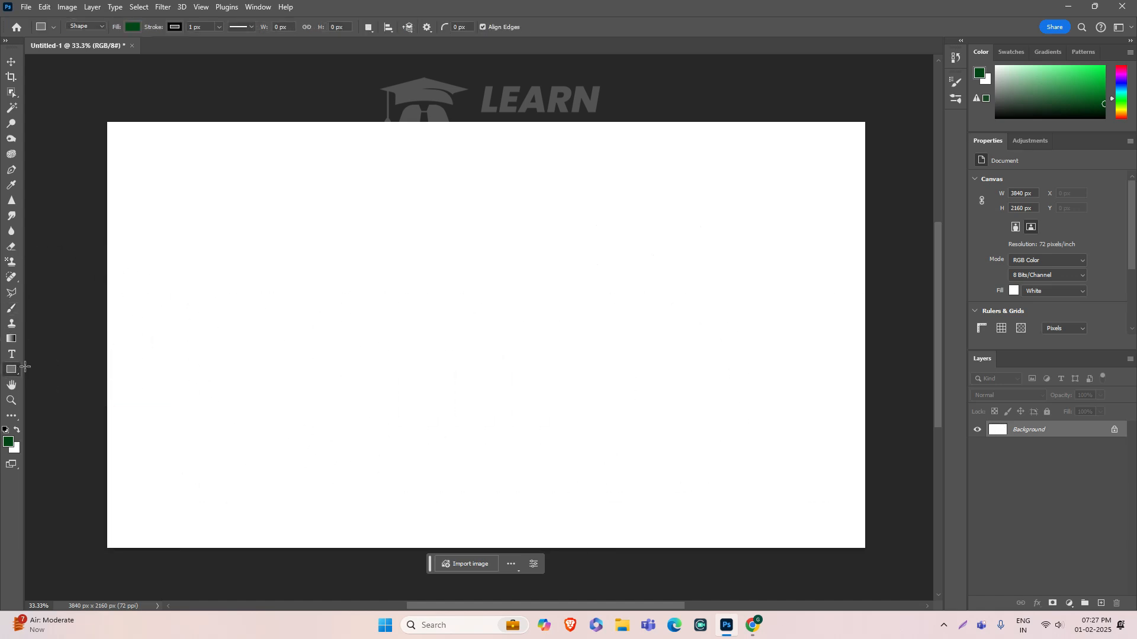
key(m)
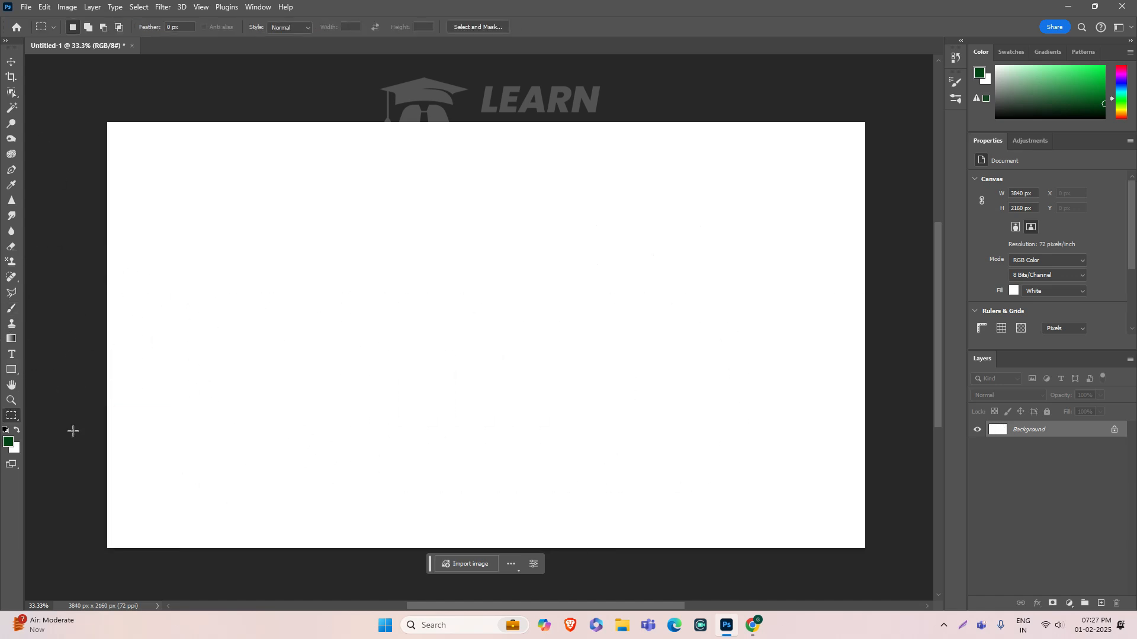
drag(80, 315, 876, 559)
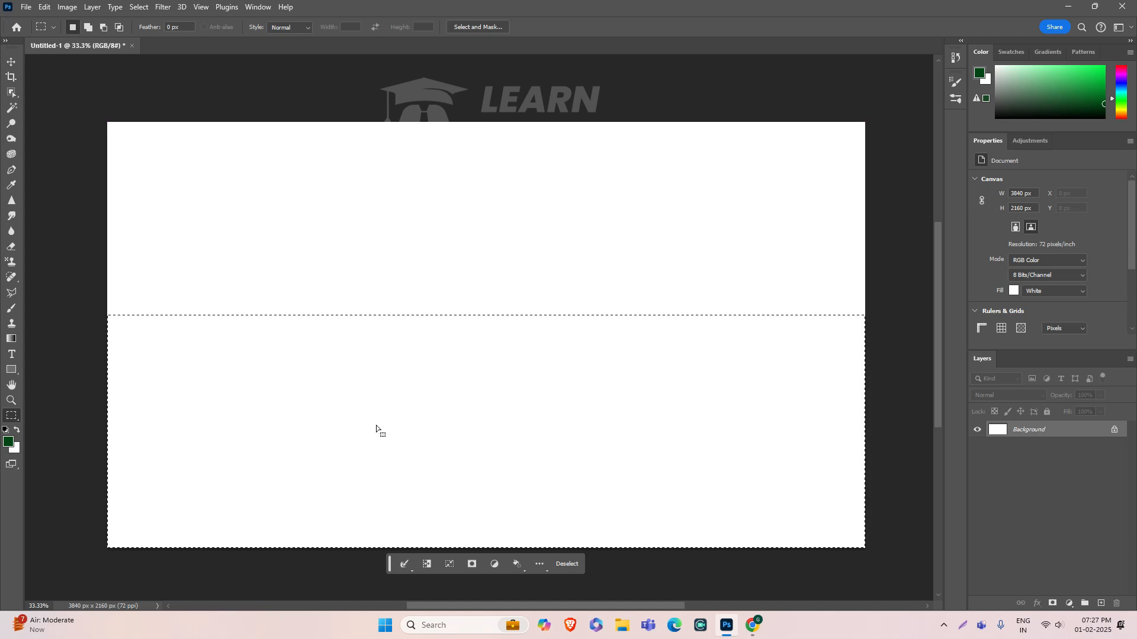
click(5, 446)
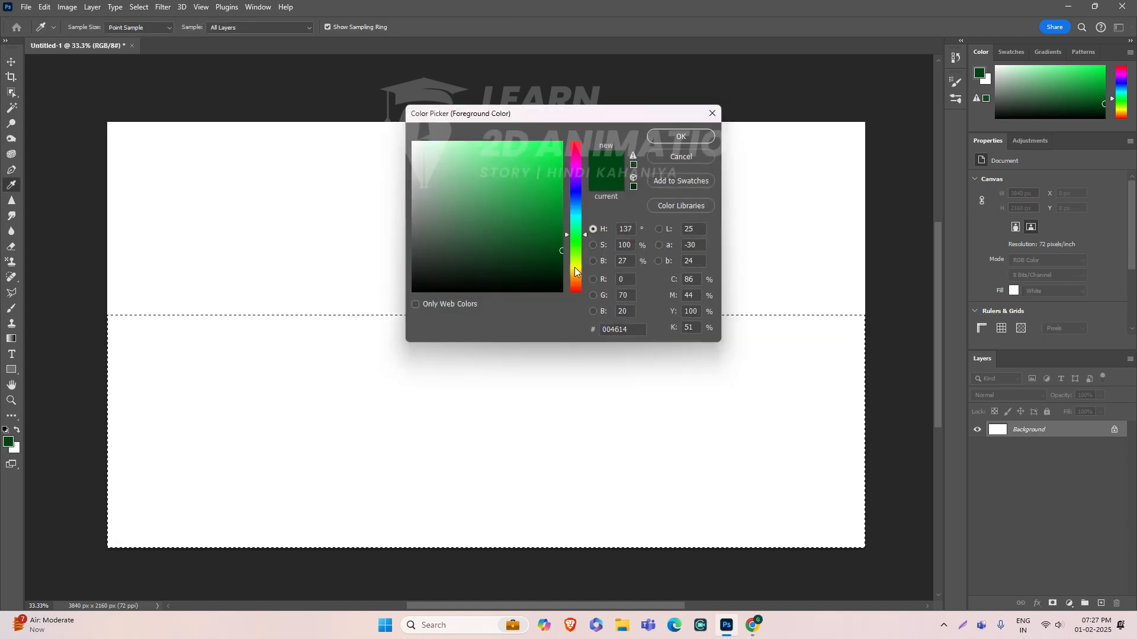
click(577, 276)
click(562, 182)
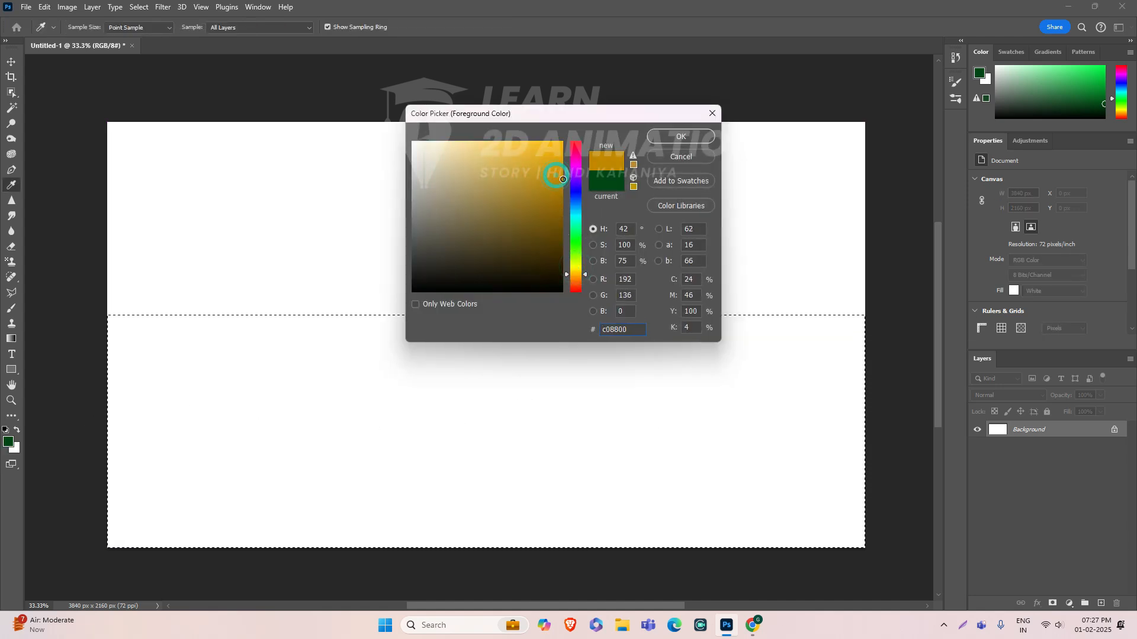
drag(566, 270, 567, 274)
drag(513, 177, 500, 131)
drag(577, 276, 576, 276)
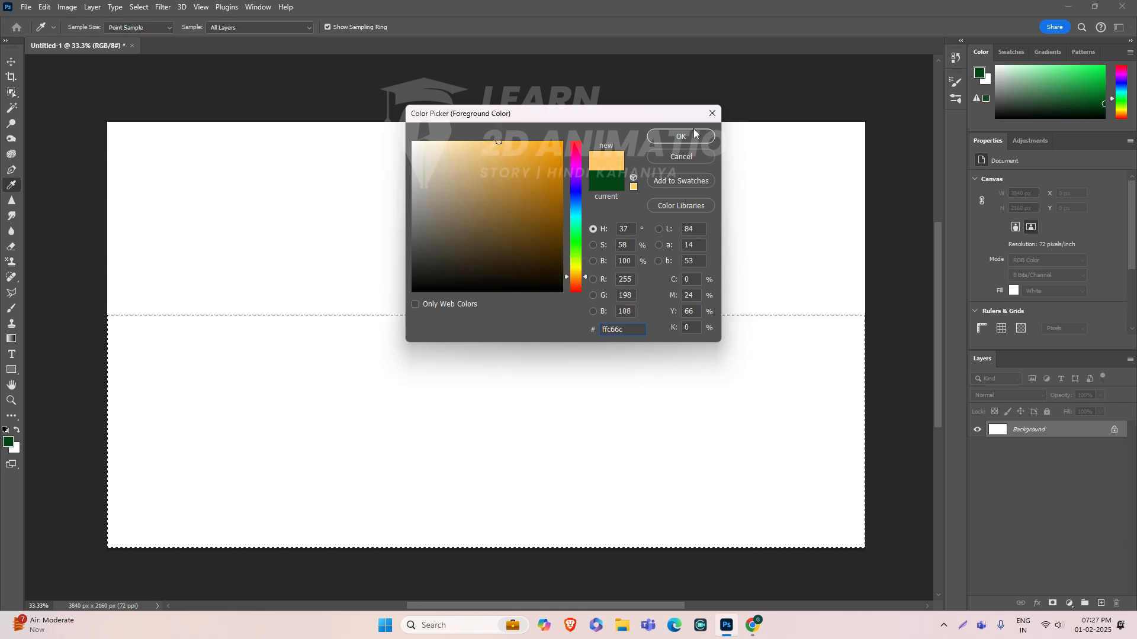
click(681, 138)
key(m)
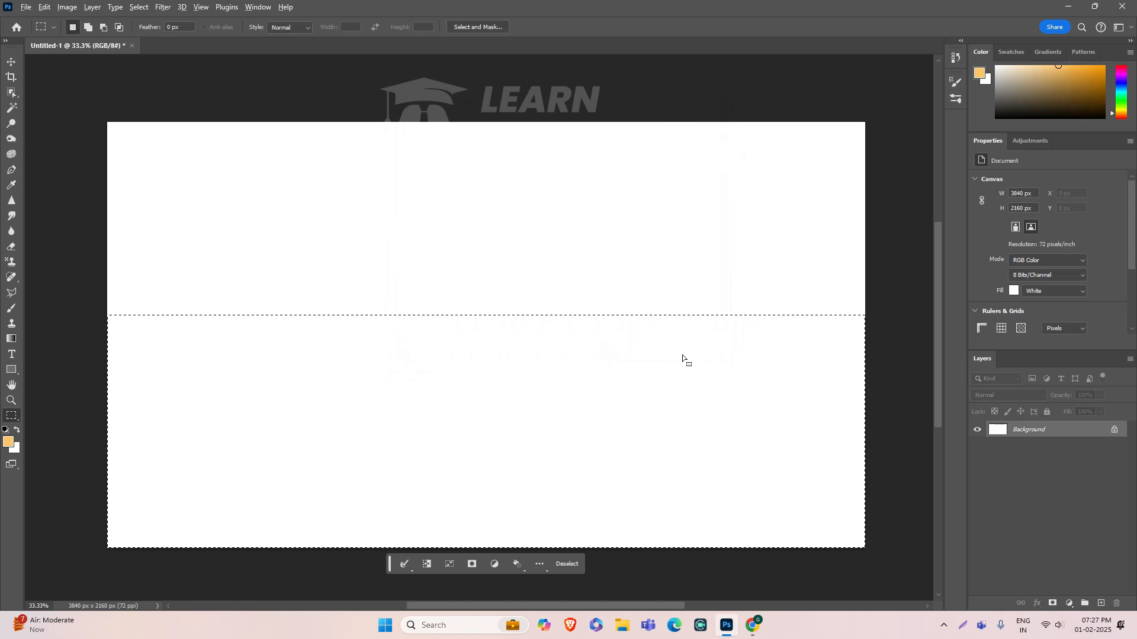
key(alt+BackSpace)
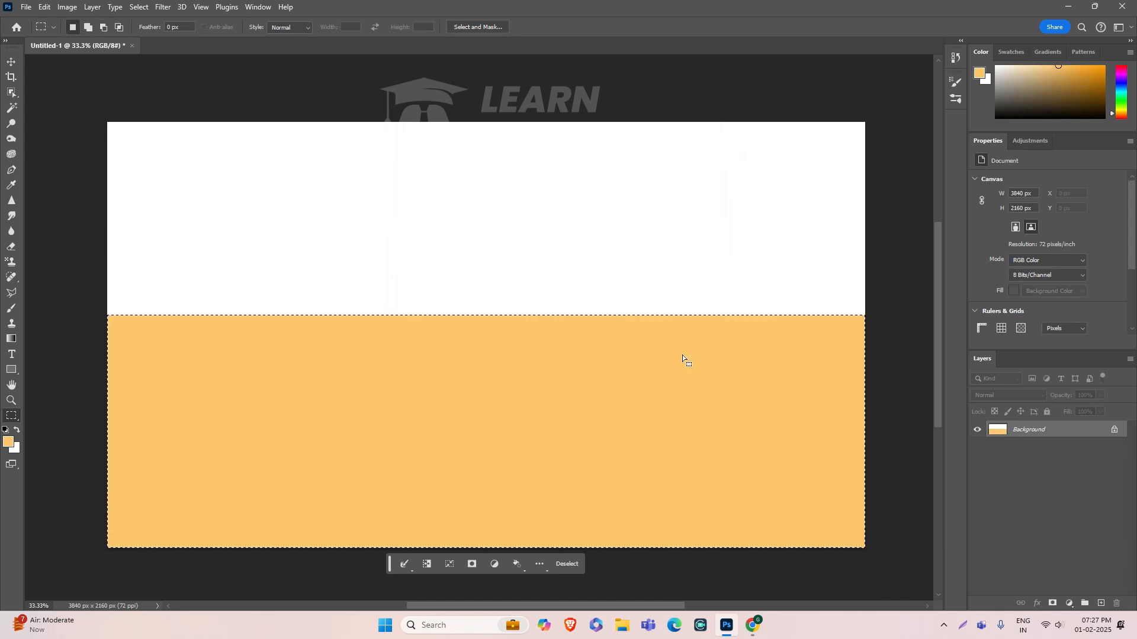
key(ctrl+d)
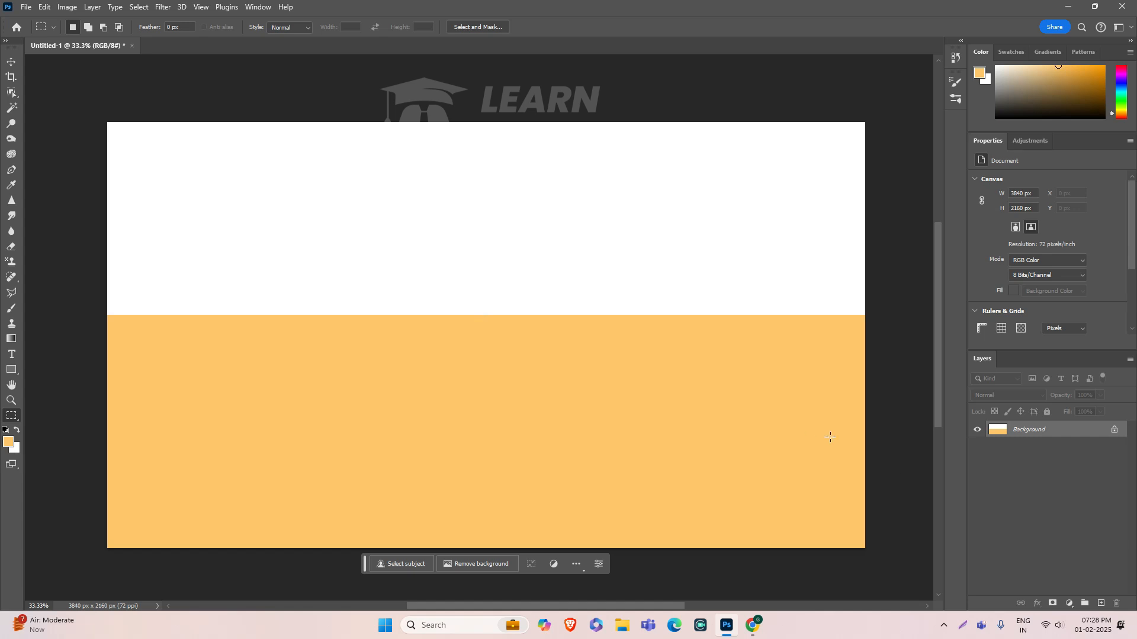
Step: Add a new layer above the Background and set the foreground color to a dark green
click(1101, 603)
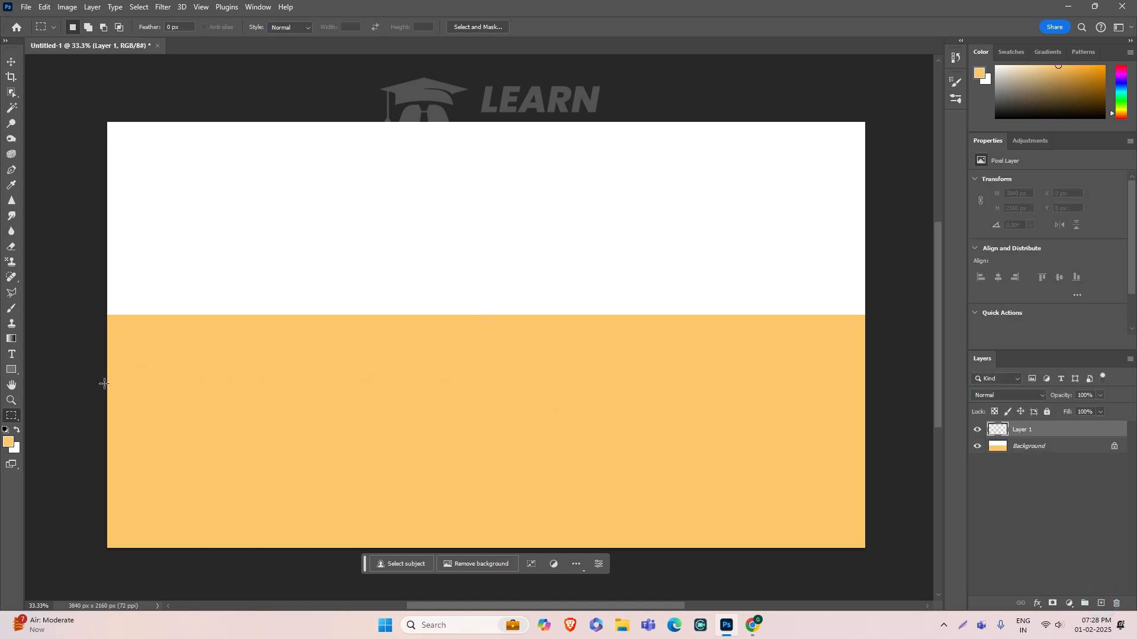
click(8, 442)
drag(573, 251, 574, 246)
click(671, 141)
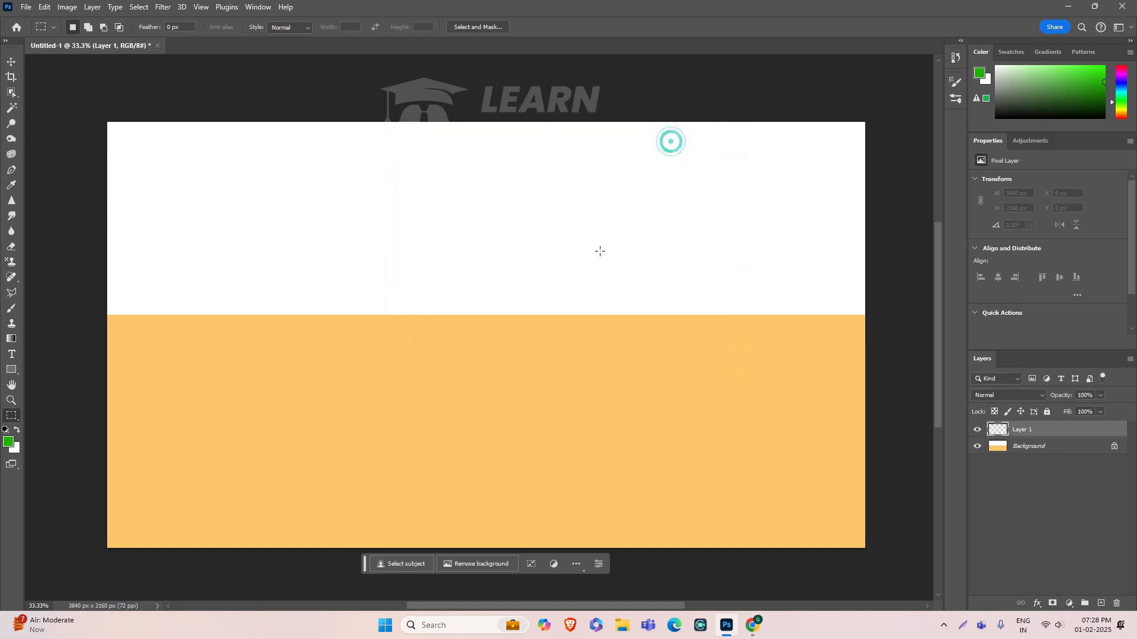
click(9, 442)
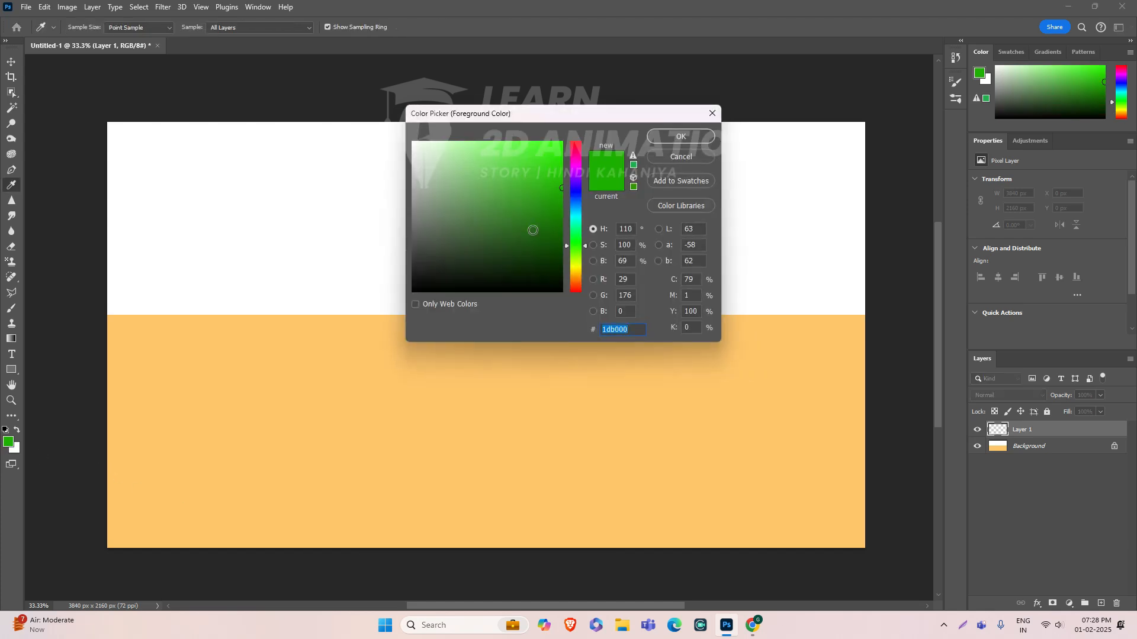
click(681, 137)
Step: Paint large soft green patches across the orange ground on Layer 1 with the Brush at 31% opacity
key(b)
click(779, 411)
key(ctrl+z)
drag(270, 25, 235, 39)
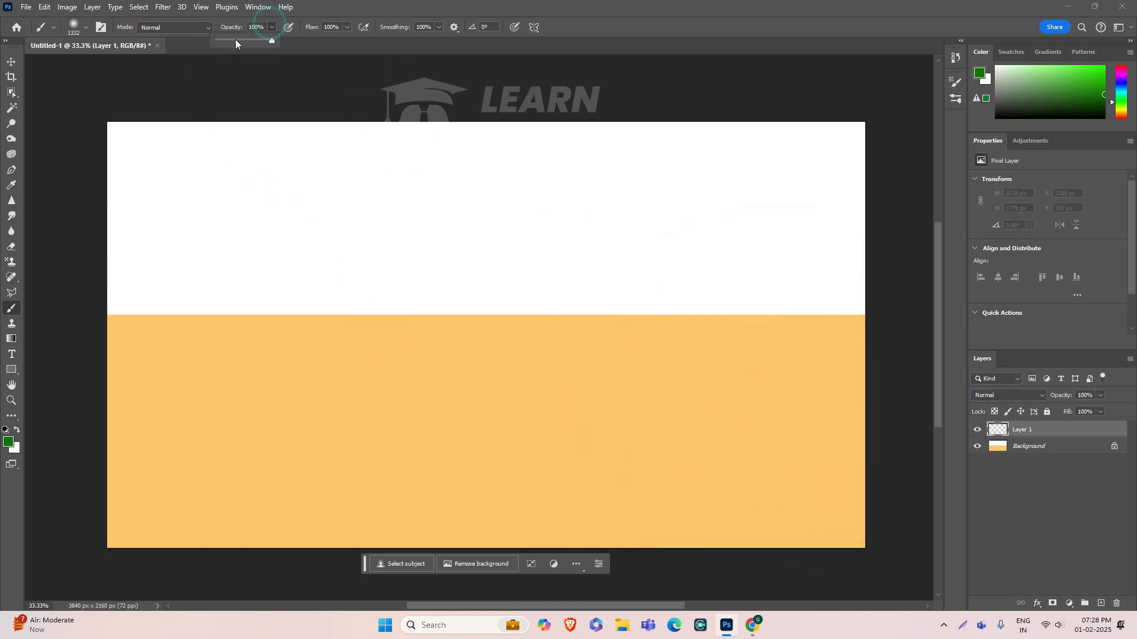
click(778, 390)
click(768, 370)
click(820, 503)
click(844, 529)
click(462, 452)
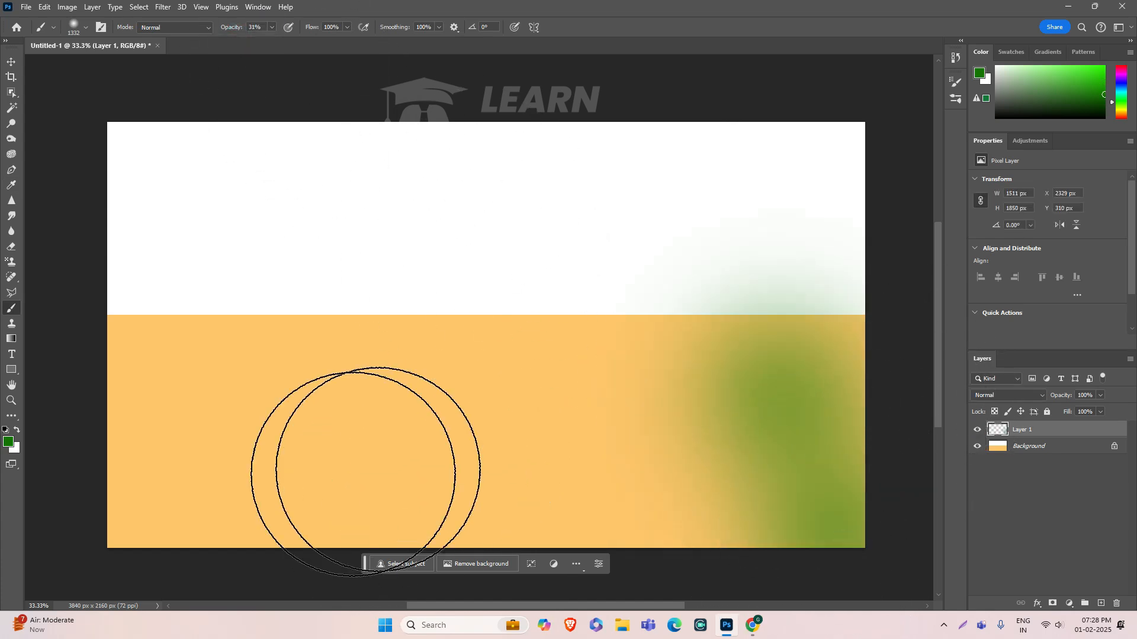
click(243, 462)
click(139, 373)
click(196, 329)
click(237, 438)
click(242, 507)
click(299, 446)
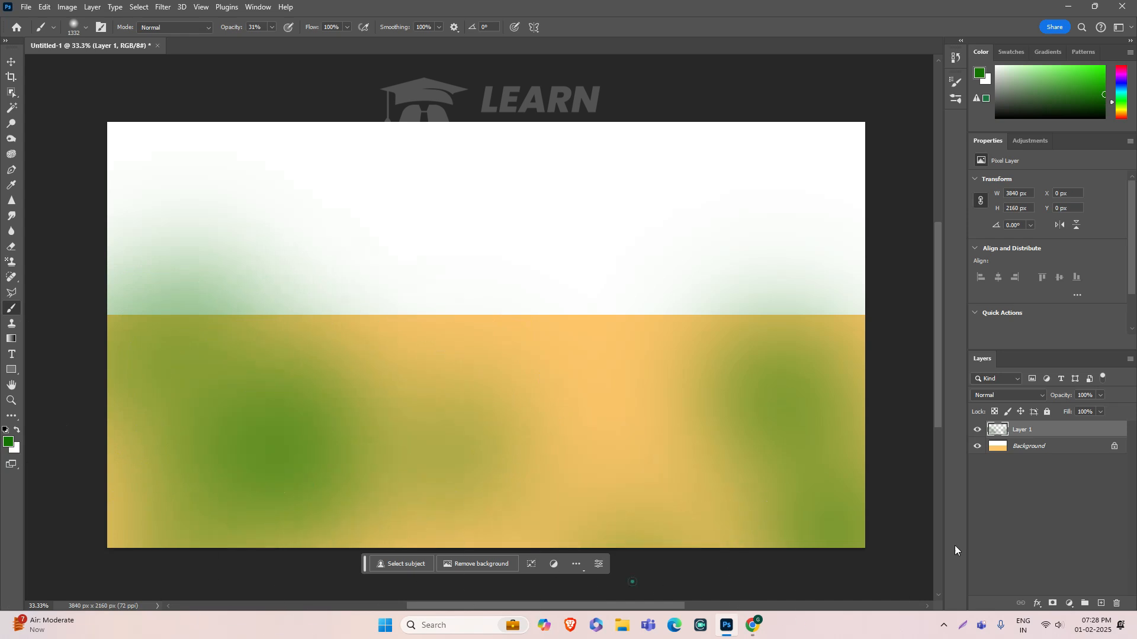
click(658, 488)
click(648, 503)
click(498, 441)
click(197, 400)
click(490, 422)
click(796, 387)
click(411, 521)
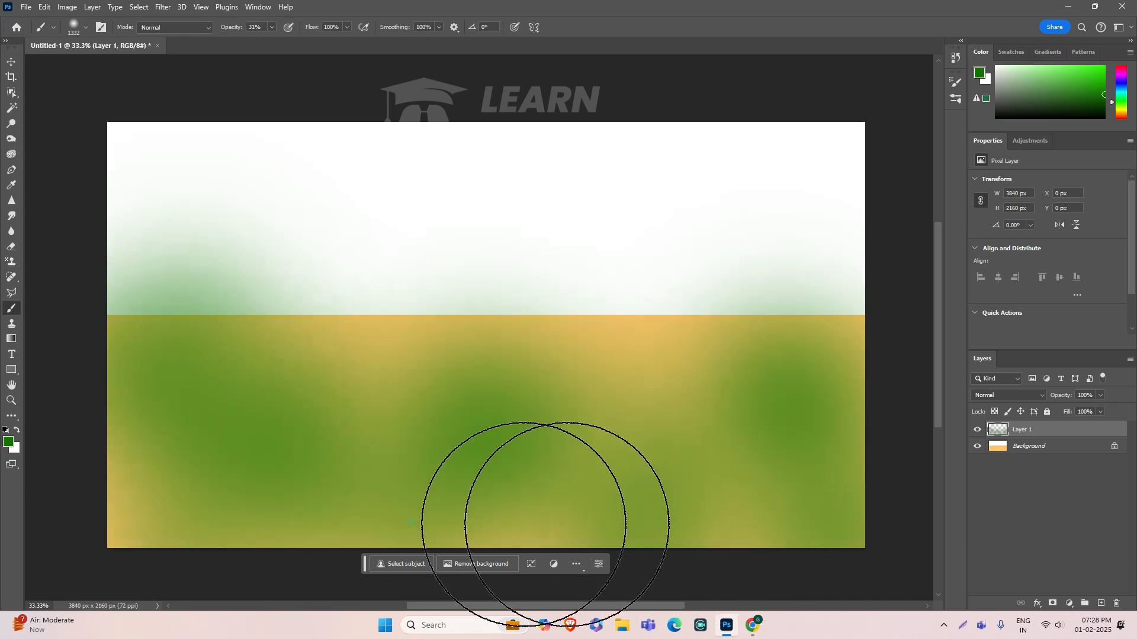
click(177, 544)
click(90, 550)
click(748, 264)
click(295, 243)
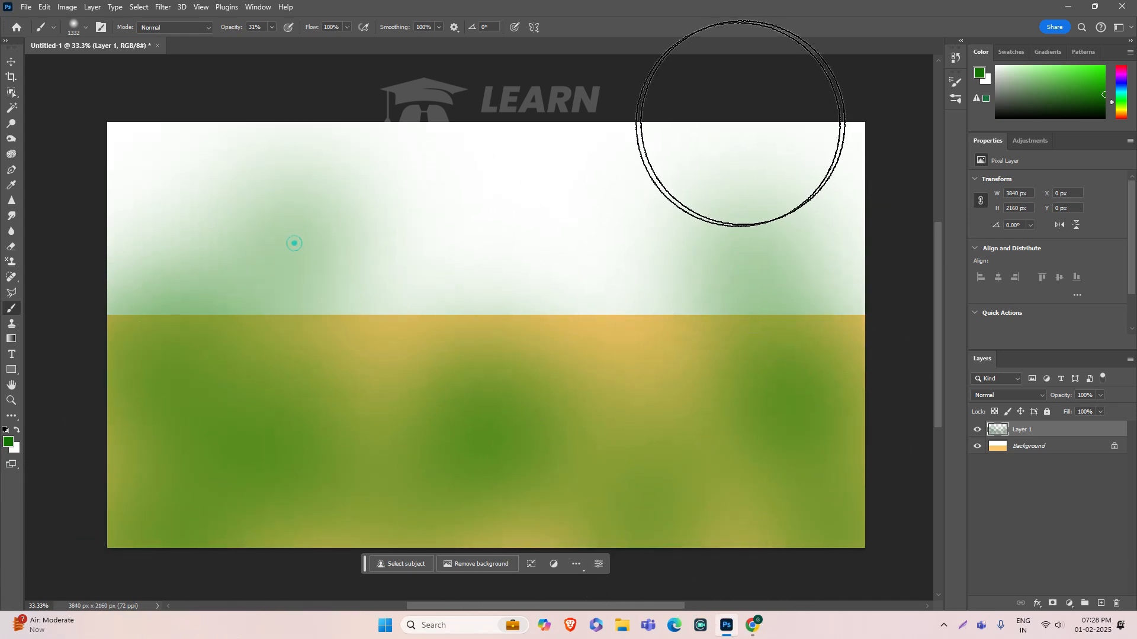
Step: Set the foreground color to brown 742c00 and paint a faint stroke on the ground's left side at 5% brush opacity
click(8, 443)
drag(575, 261, 575, 282)
click(674, 136)
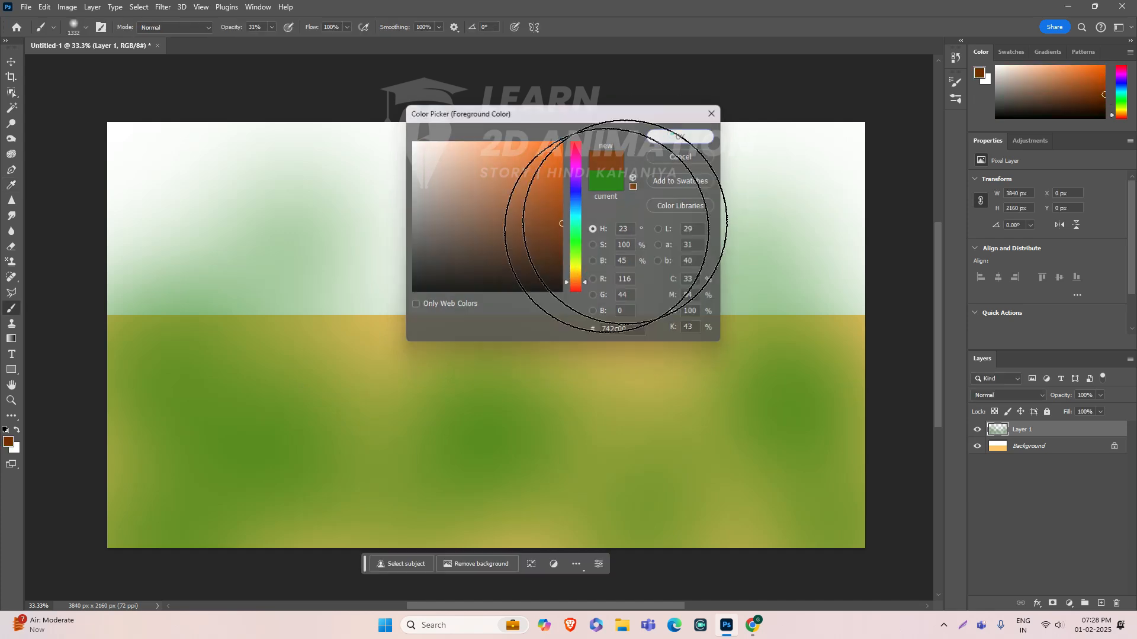
click(272, 27)
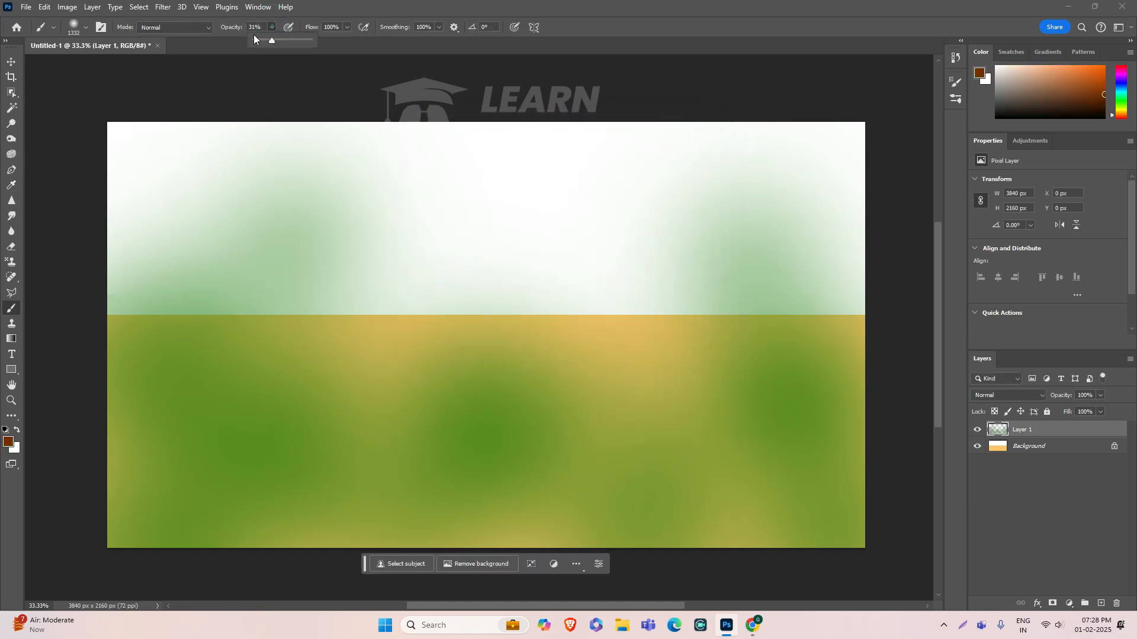
click(258, 41)
mouse_move(233, 397)
mouse_down()
mouse_move(340, 463)
mouse_move(303, 416)
mouse_up()
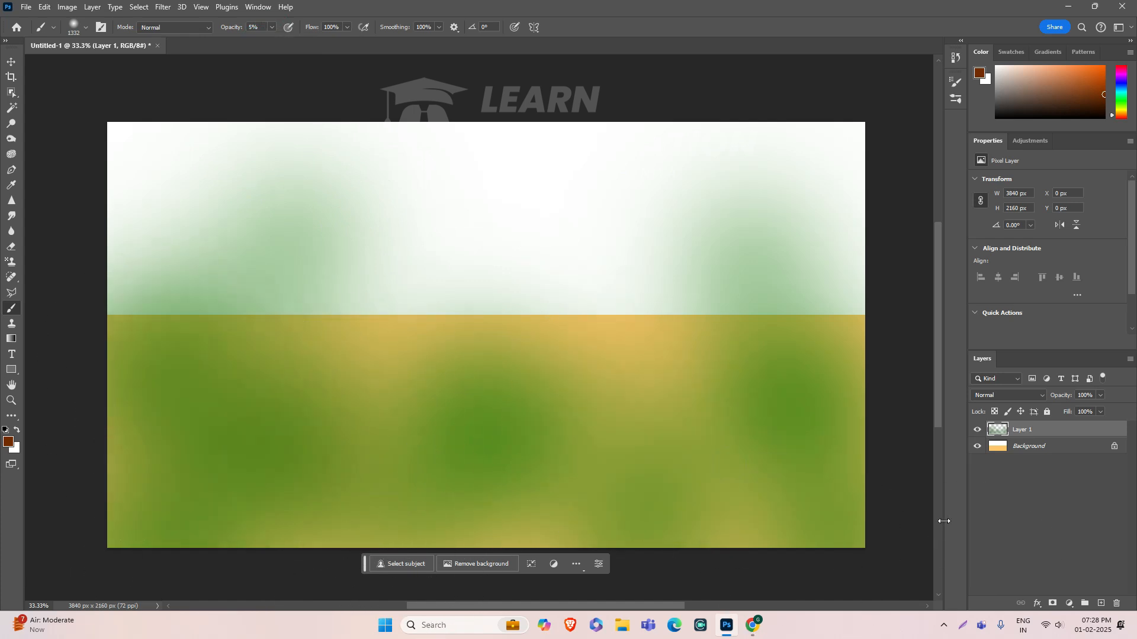
Step: Add a new layer and paint soft brown patches over the green ground, raising the brush opacity to 26%
click(1102, 604)
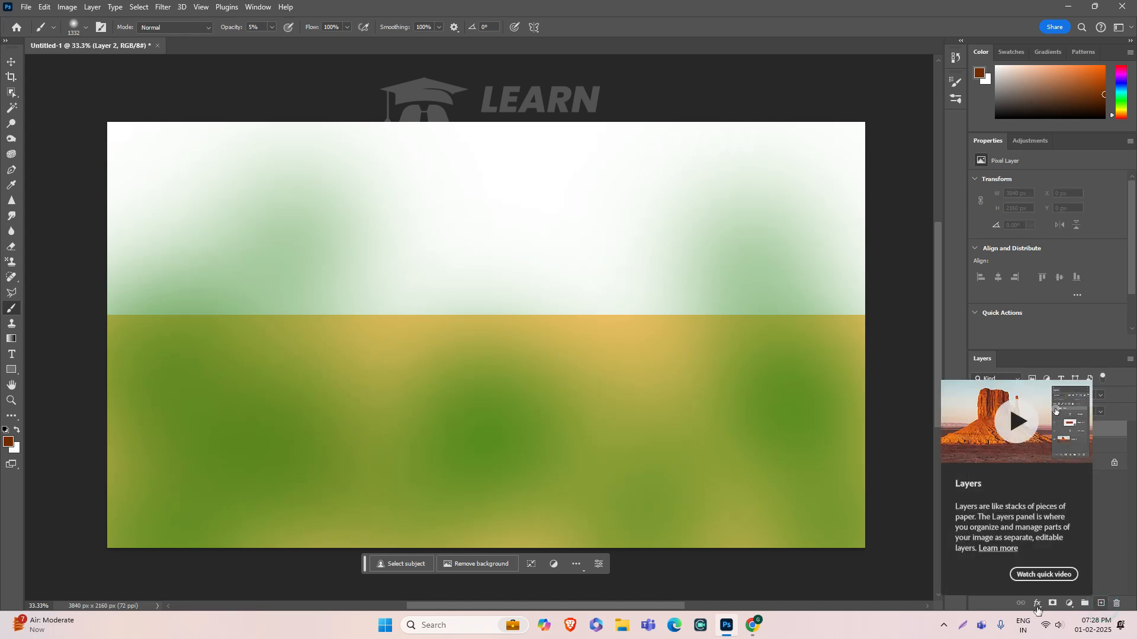
drag(707, 413, 825, 439)
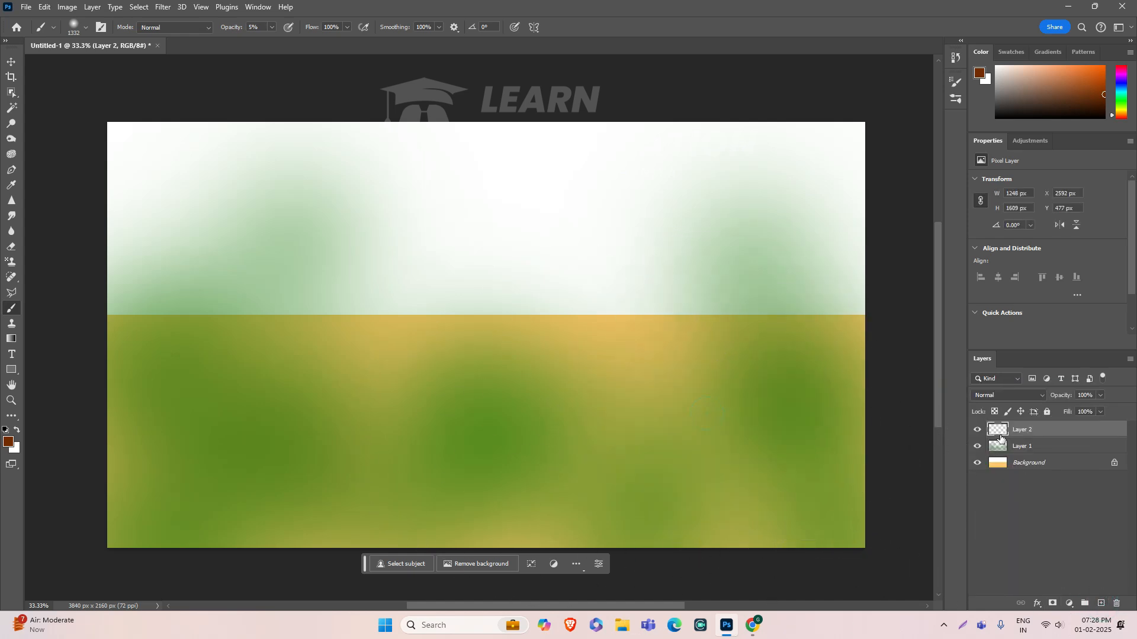
click(272, 27)
drag(271, 40, 285, 46)
click(152, 367)
click(156, 381)
click(215, 478)
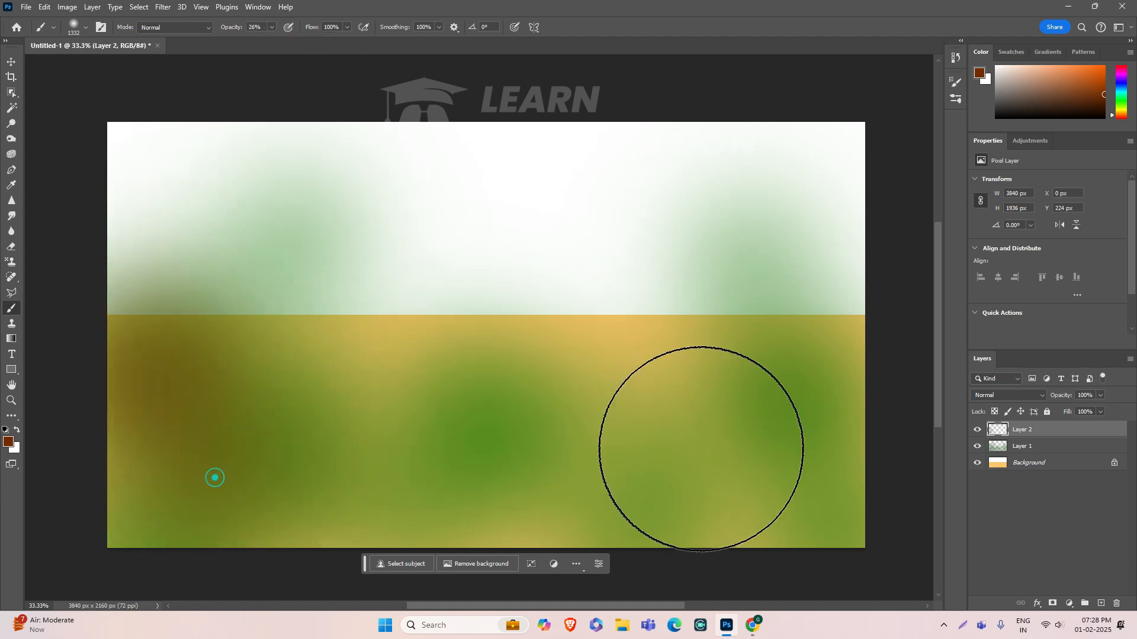
click(427, 341)
click(652, 479)
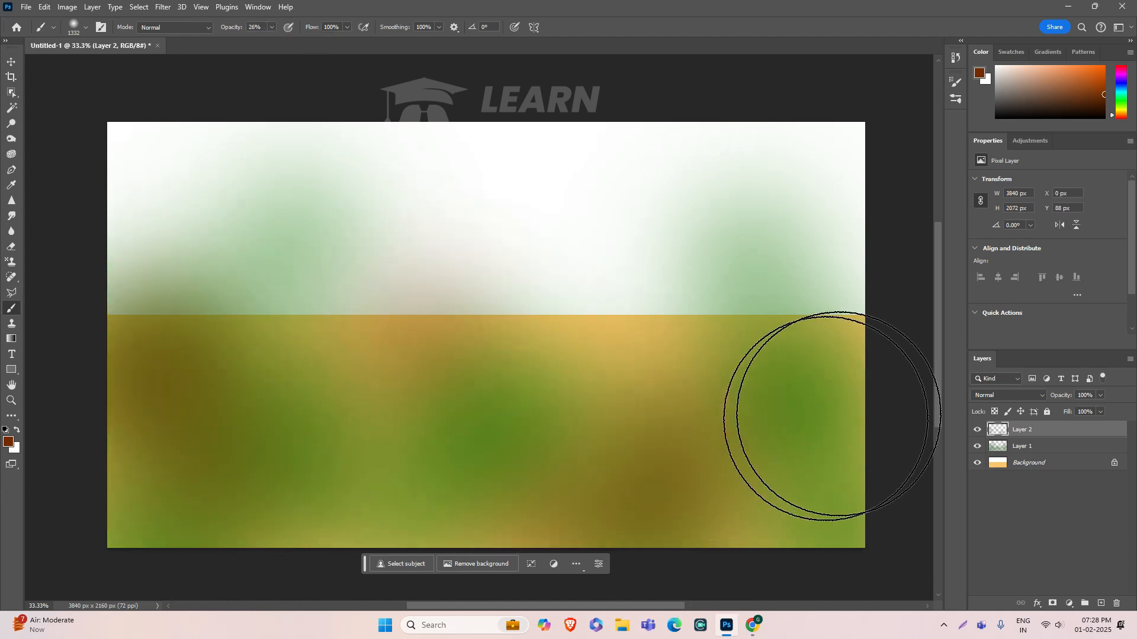
click(824, 368)
click(383, 404)
key(ctrl+z)
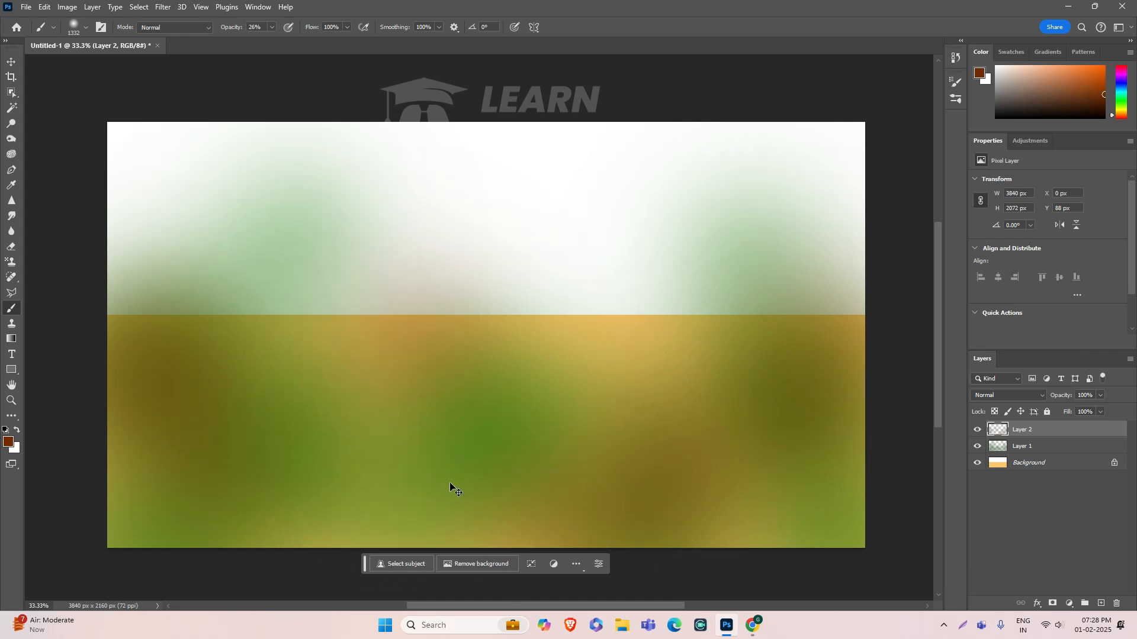
key(ctrl+z)
key(ctrl+z)
key(ctrl+z)
Step: Reduce the brush size to 1002 and paint more brown patches at the ground's right side and along its lower edge
drag(640, 426, 608, 432)
click(790, 386)
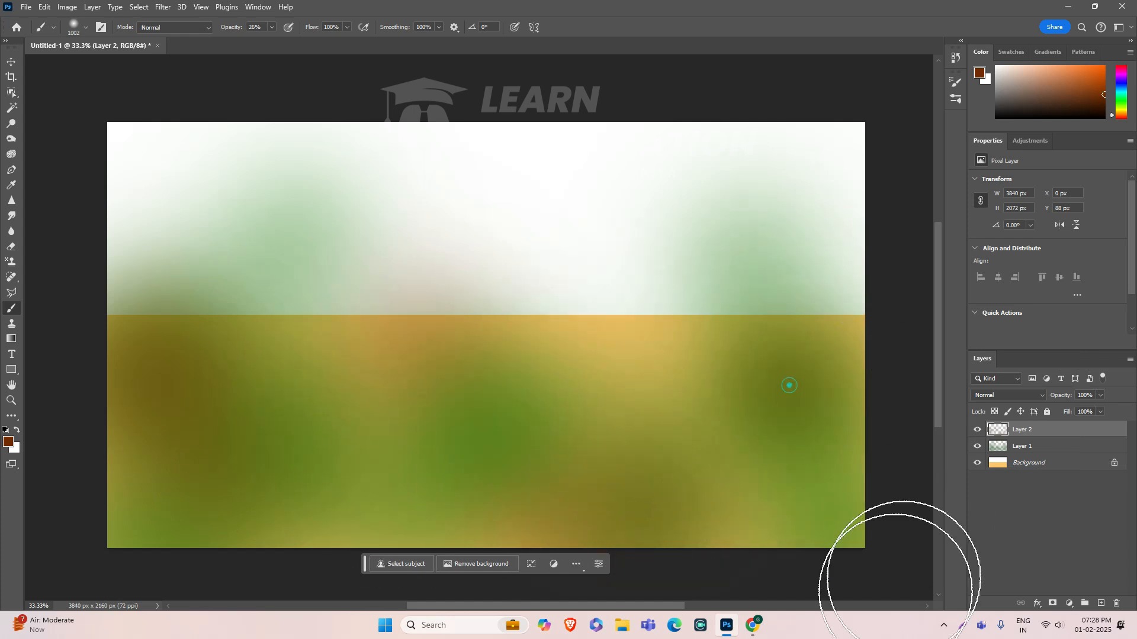
click(271, 503)
click(424, 520)
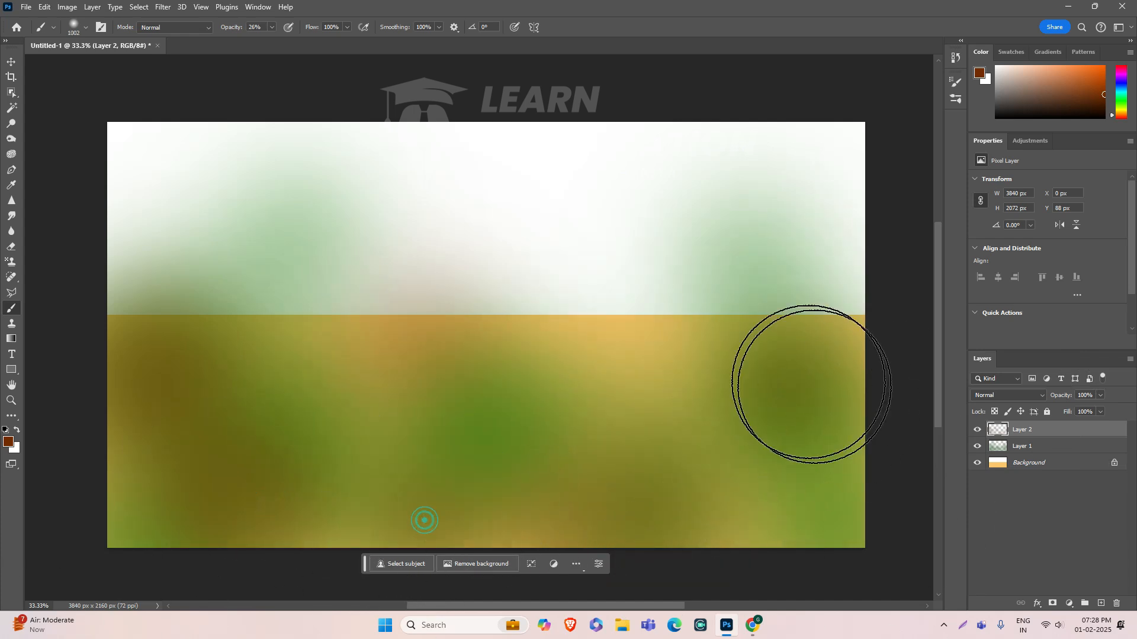
Step: Select the area above the horizon, delete the overflowing paint there from Layer 2 and Layer 1, and deselect
scroll(598, 391, down, 1)
drag(619, 449, 594, 330)
key(v)
drag(750, 314, 668, 366)
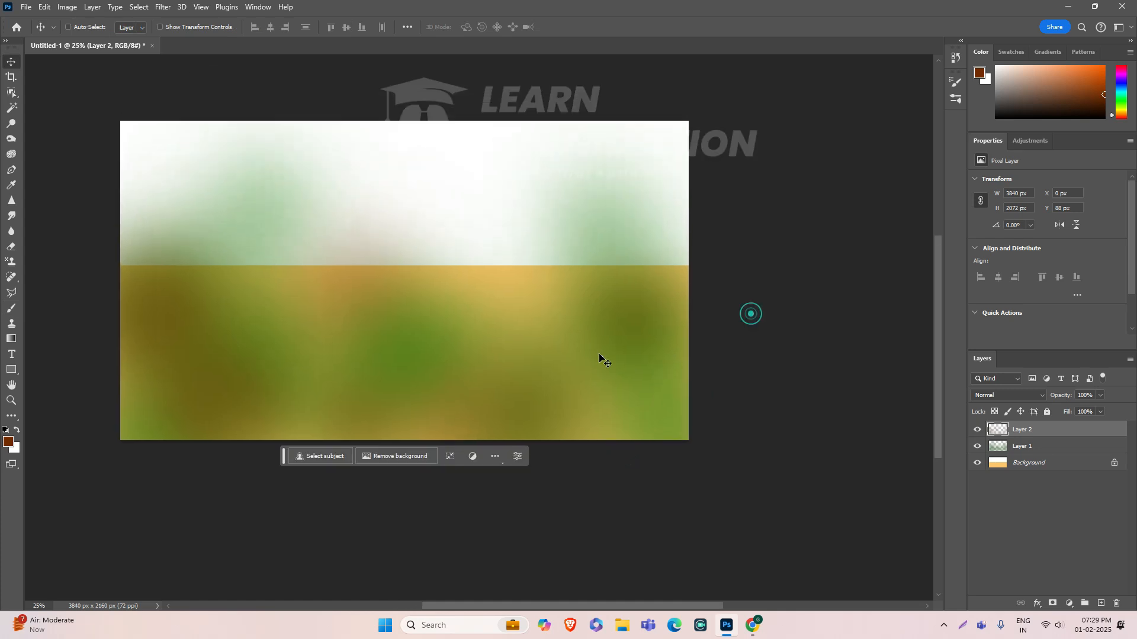
key(m)
drag(26, 81, 795, 262)
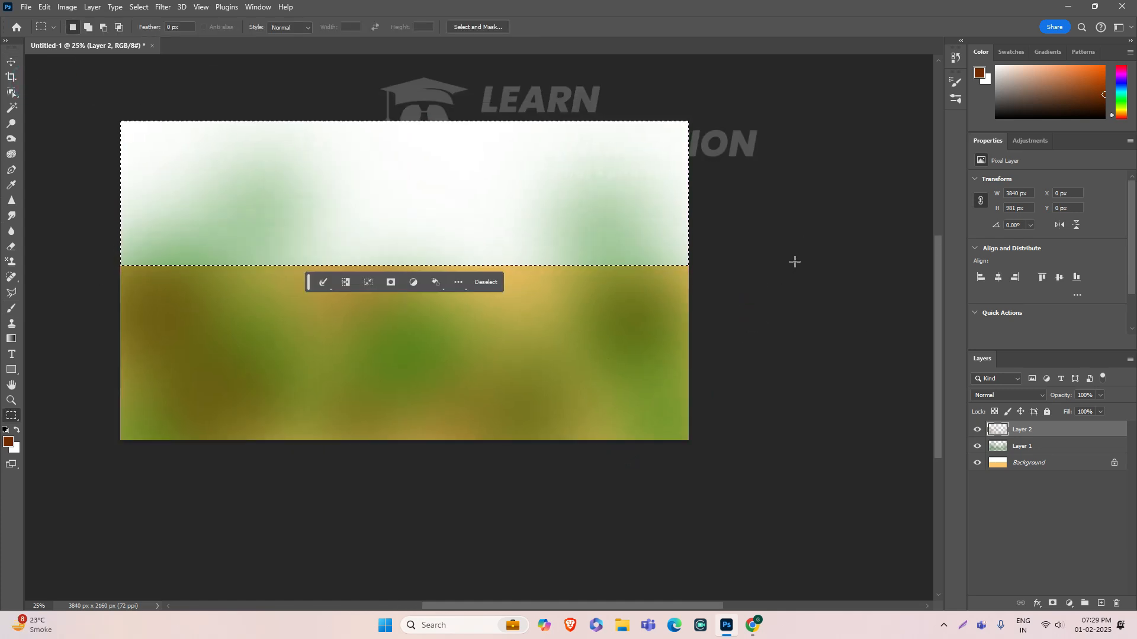
click(1019, 445)
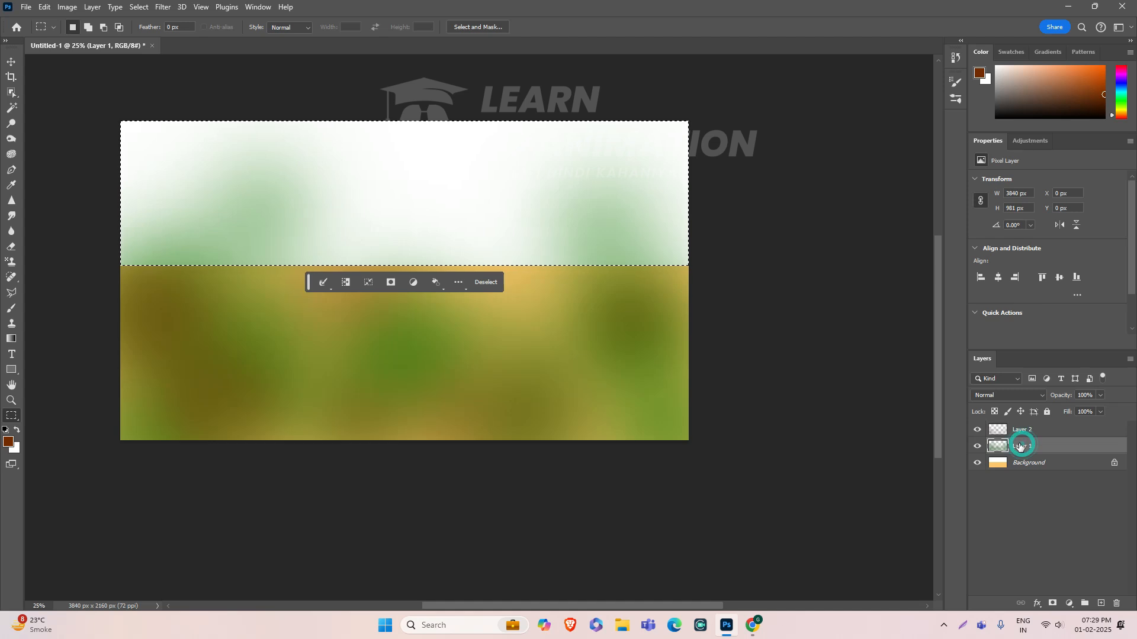
key(Delete)
key(ctrl+d)
drag(543, 333, 662, 362)
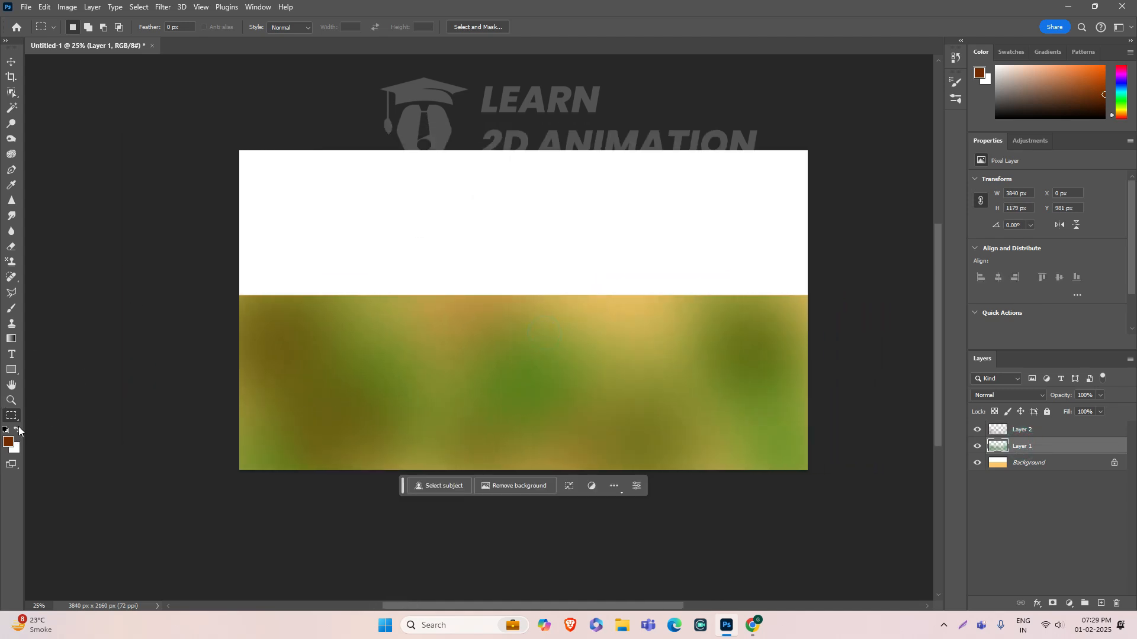
Step: Set the foreground color to light peach ffbc94 and add a new layer
click(8, 442)
drag(519, 195, 477, 131)
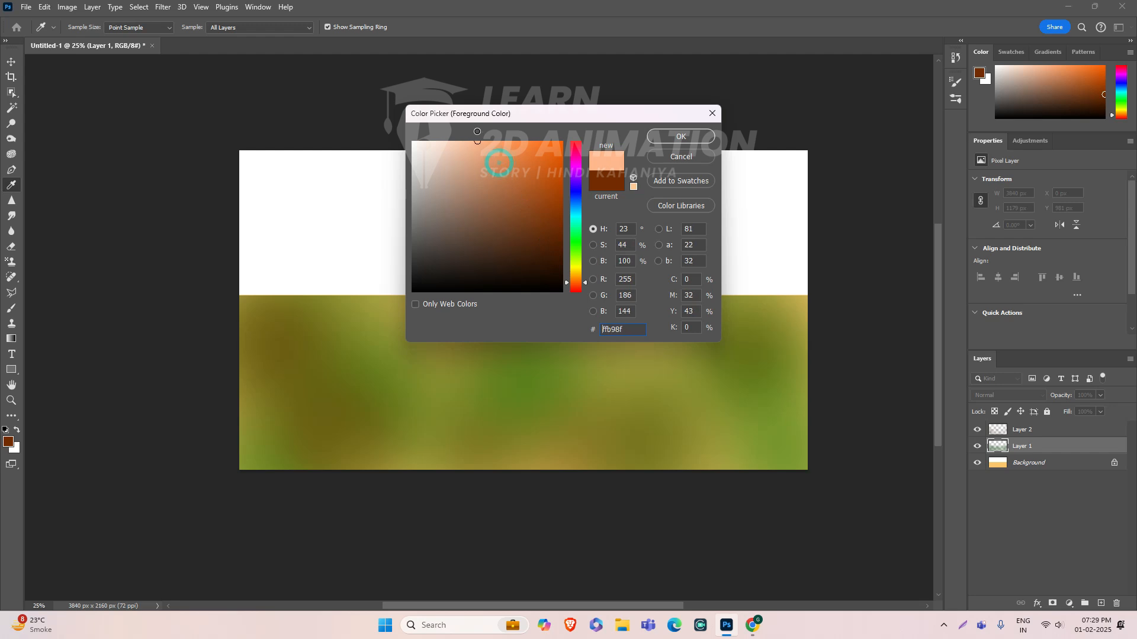
click(662, 136)
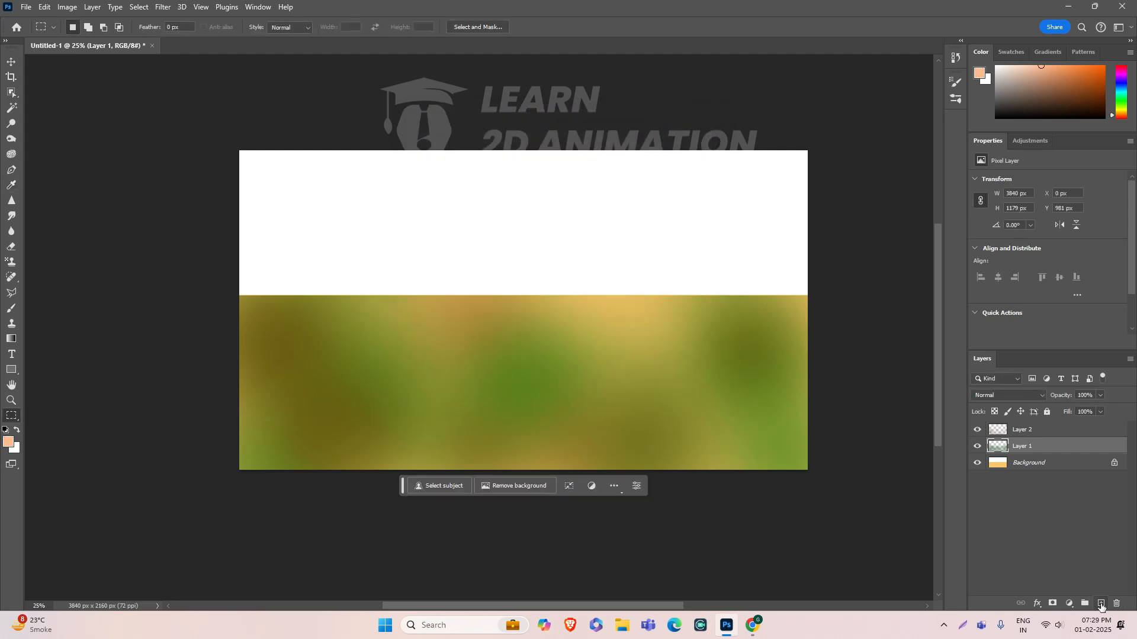
click(1100, 604)
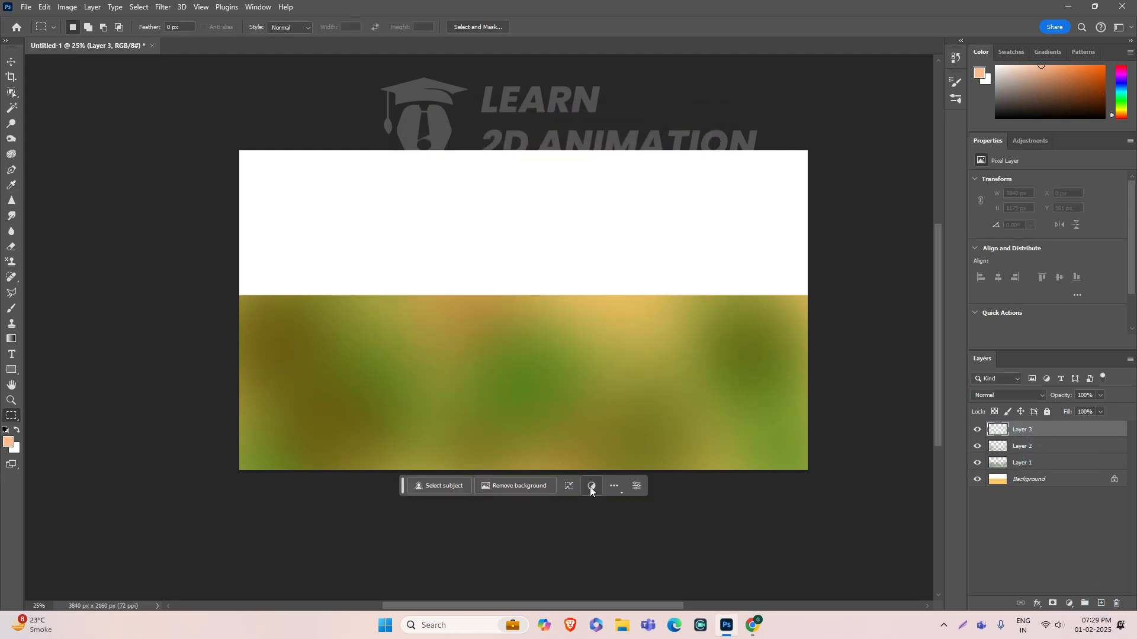
Step: Paint soft peach over the ground's left side at 26% brush opacity, undoing the stray dab near the lower corner
key(b)
mouse_move(317, 351)
mouse_down()
mouse_move(95, 404)
mouse_move(264, 356)
mouse_up()
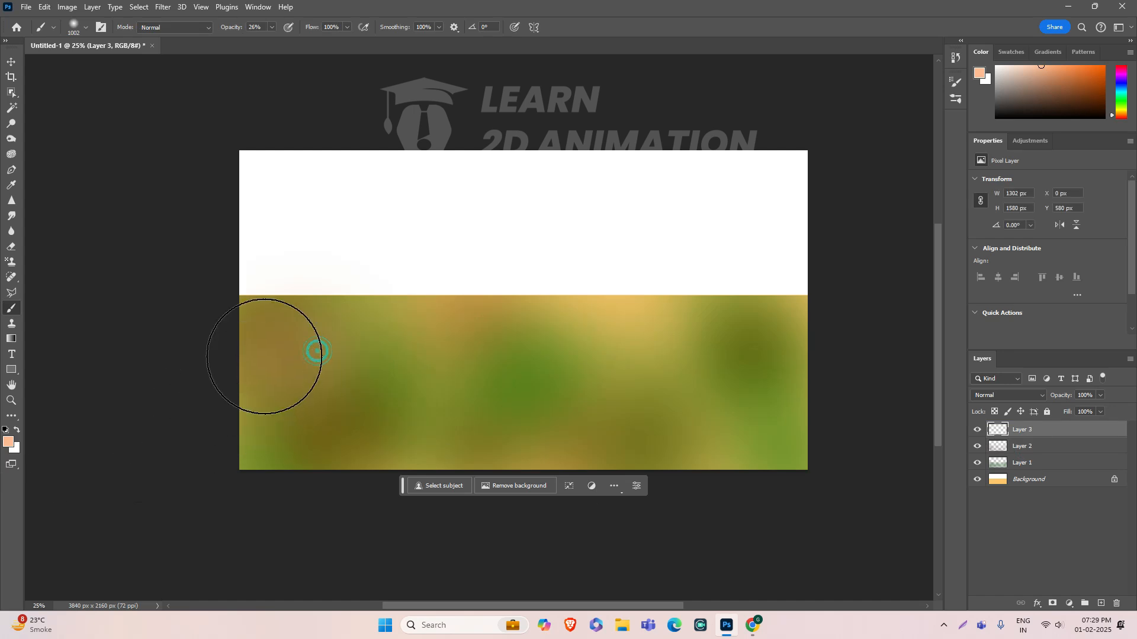
click(264, 356)
click(272, 462)
key(ctrl+z)
Step: Enlarge the brush to 1850 and paint more soft peach patches across the ground
drag(405, 392, 471, 386)
click(815, 426)
key(ctrl+z)
click(768, 390)
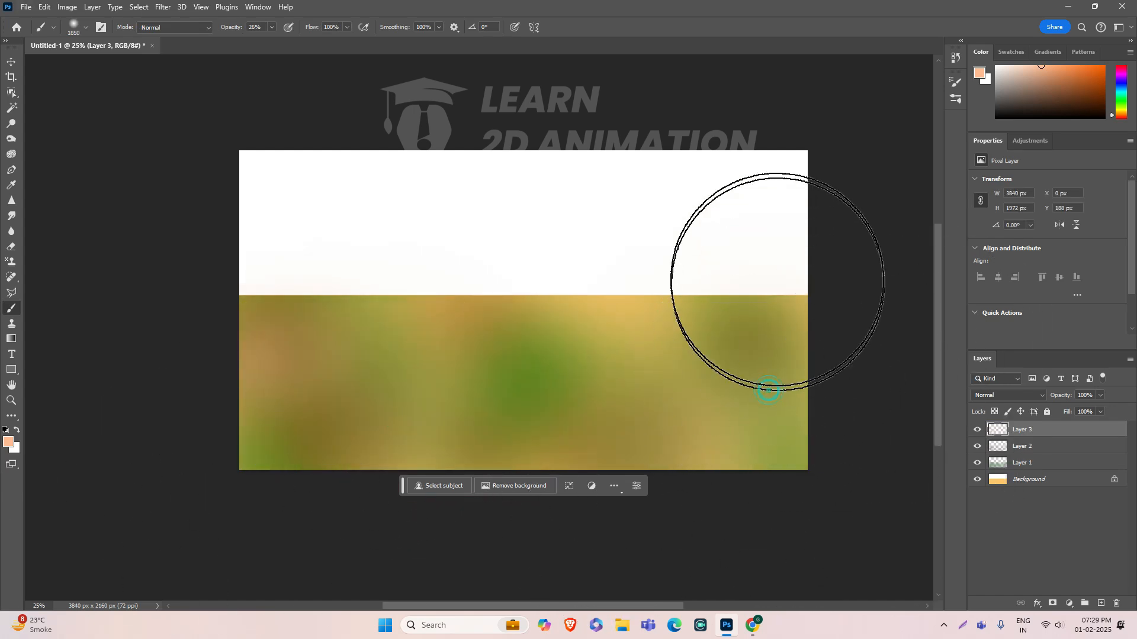
drag(768, 391, 379, 325)
key(v)
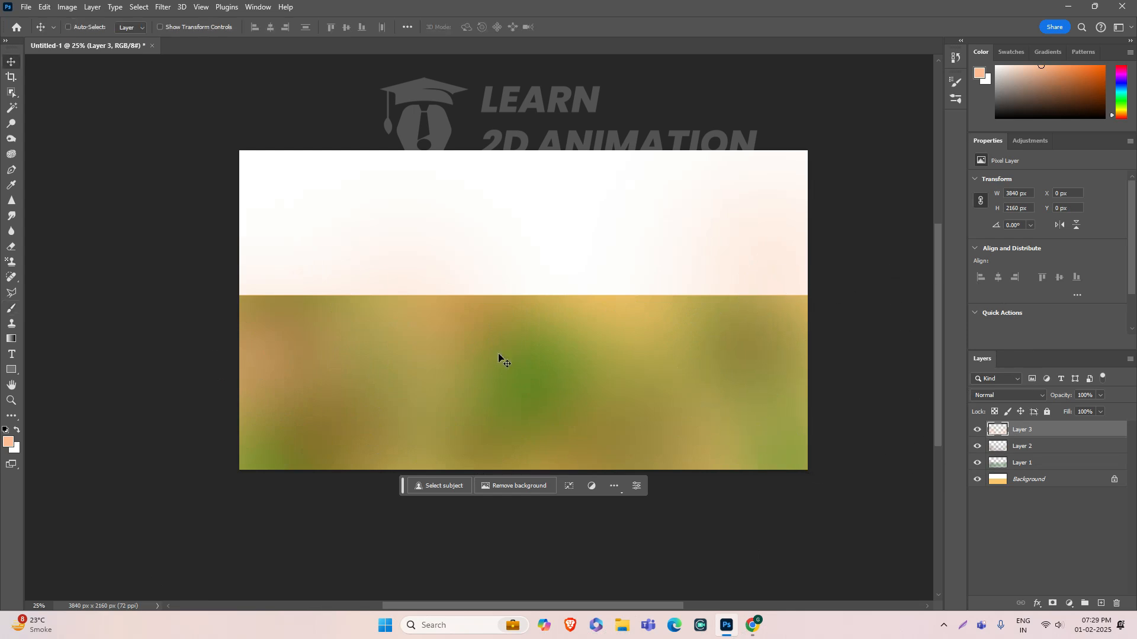
Step: Add another new layer and set the foreground color to green 409f00
drag(788, 416, 611, 287)
scroll(457, 280, down, 1)
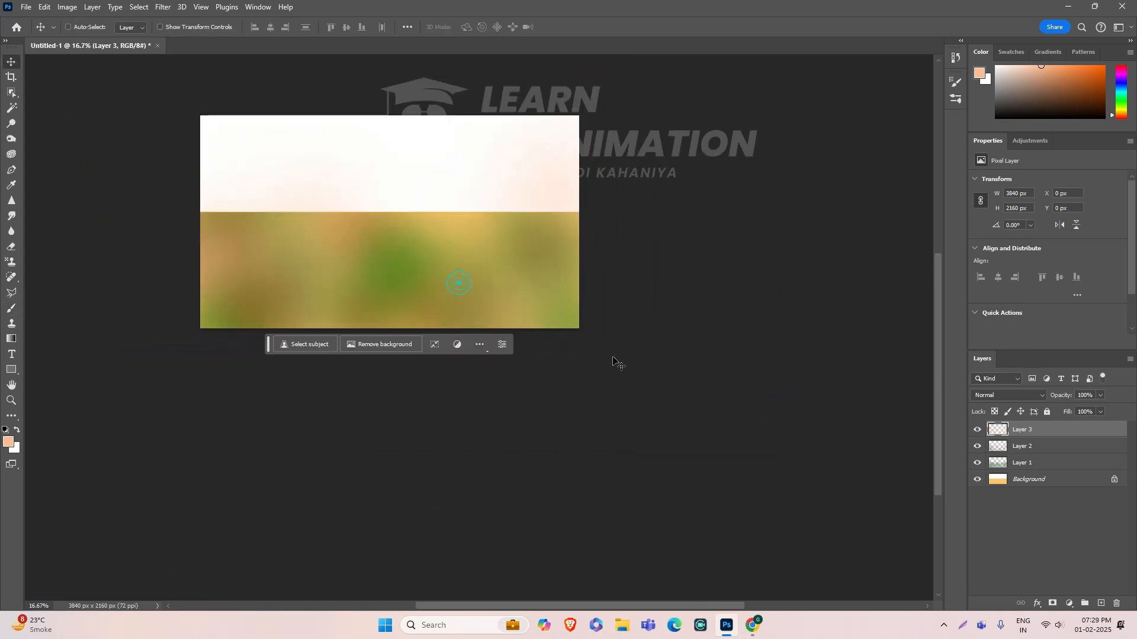
click(1100, 601)
click(9, 441)
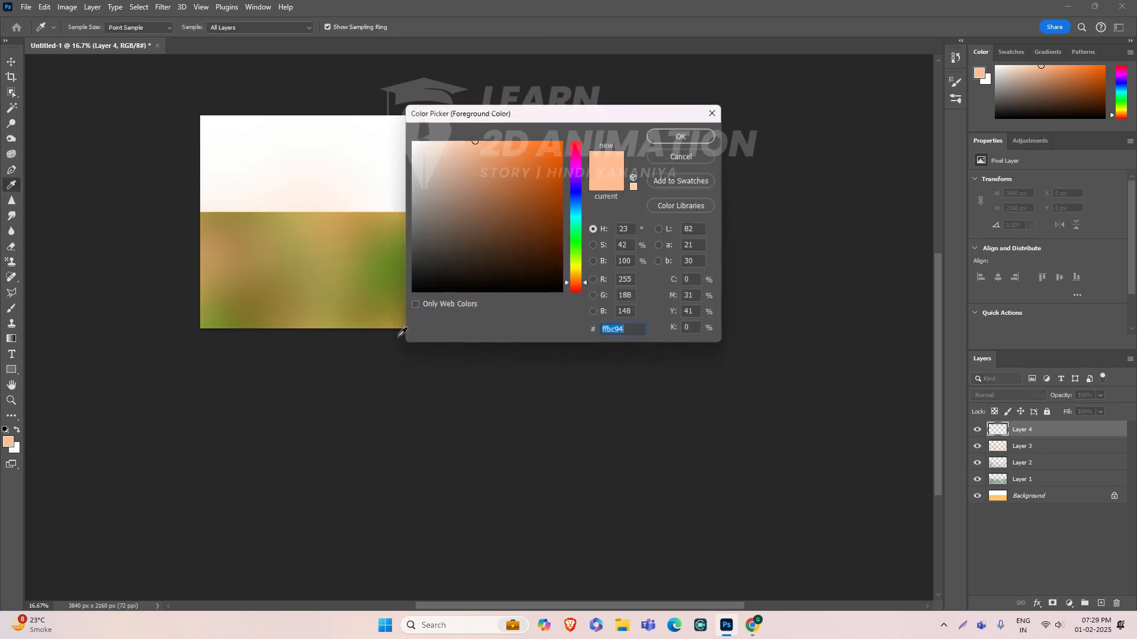
click(576, 252)
mouse_move(562, 248)
mouse_down()
mouse_move(553, 215)
mouse_move(577, 198)
mouse_up()
click(679, 136)
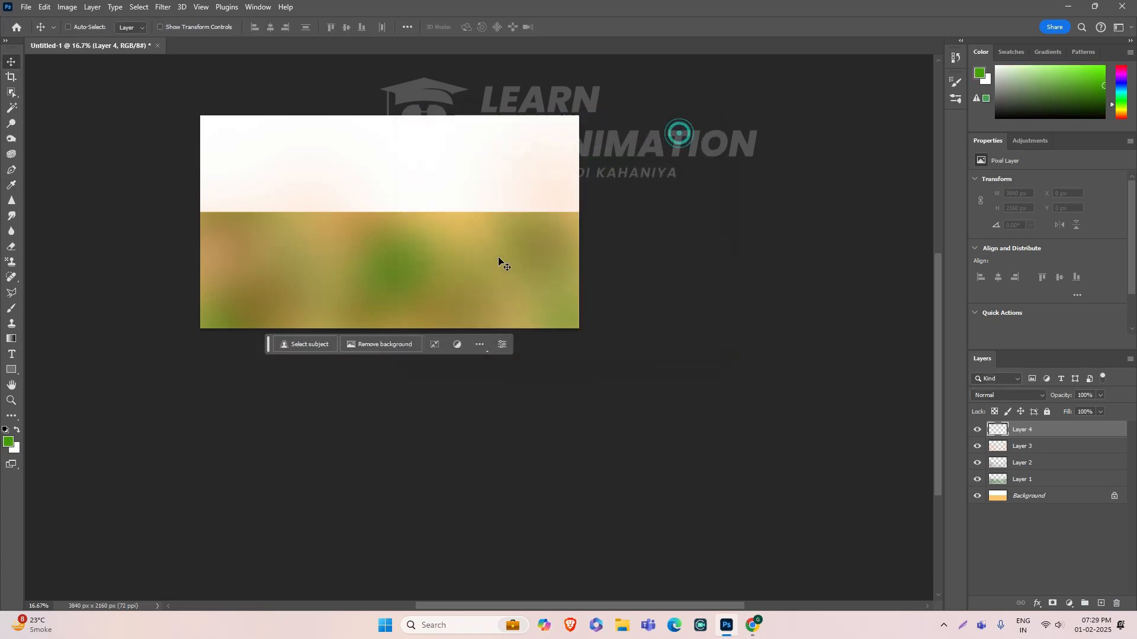
Step: Paint soft green patches over the ground's right side, left side and lower edge on Layer 4
key(b)
click(490, 227)
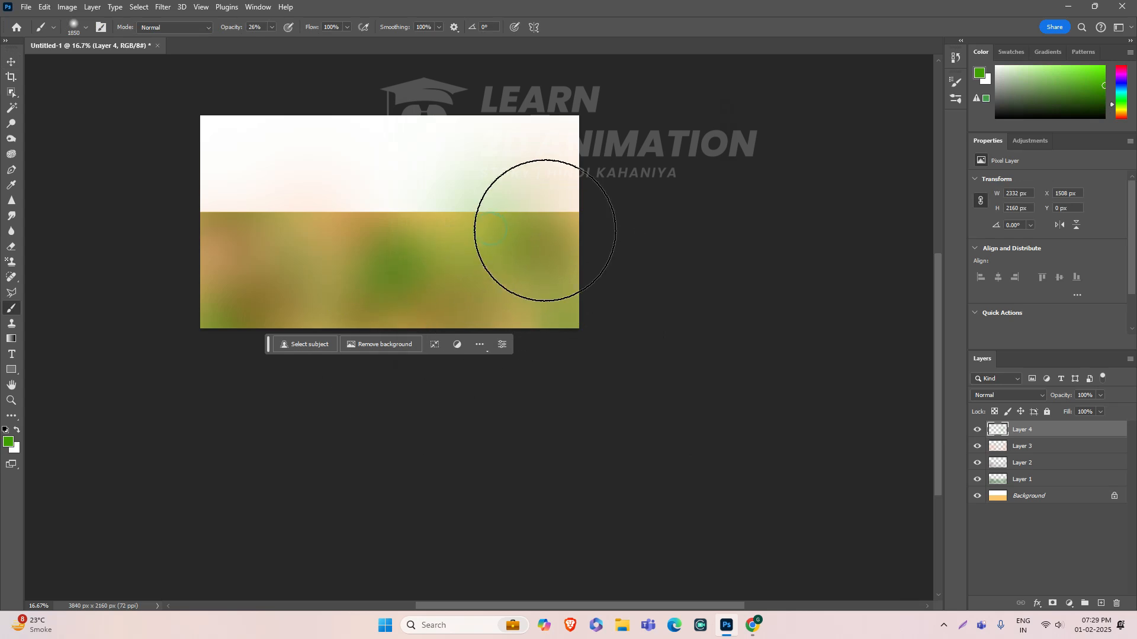
click(530, 221)
click(317, 264)
click(201, 300)
click(510, 333)
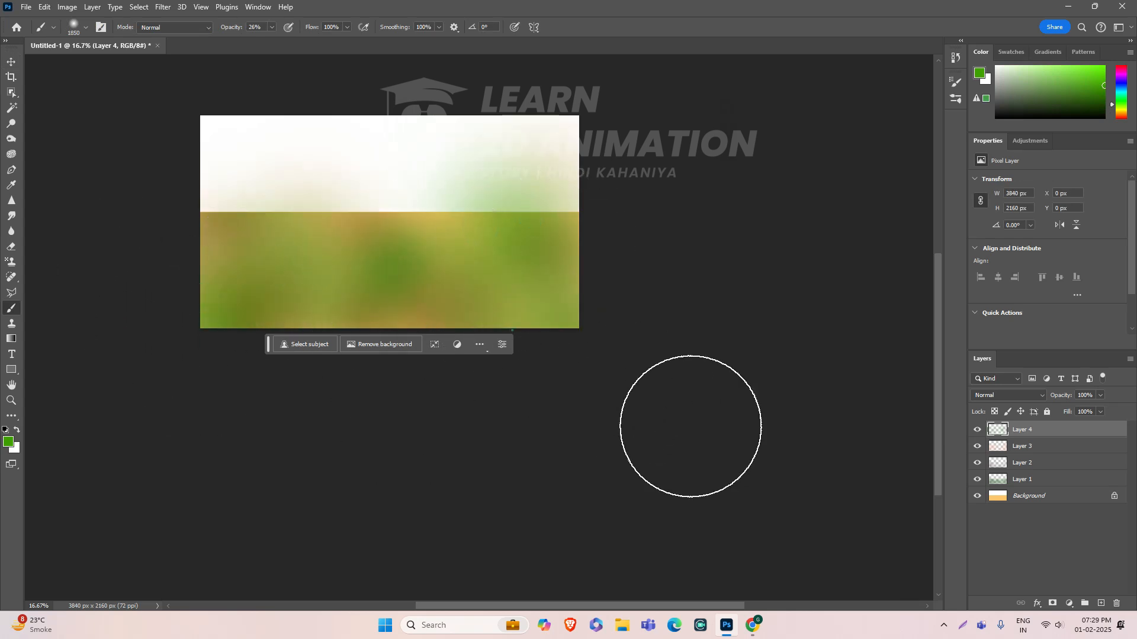
click(404, 349)
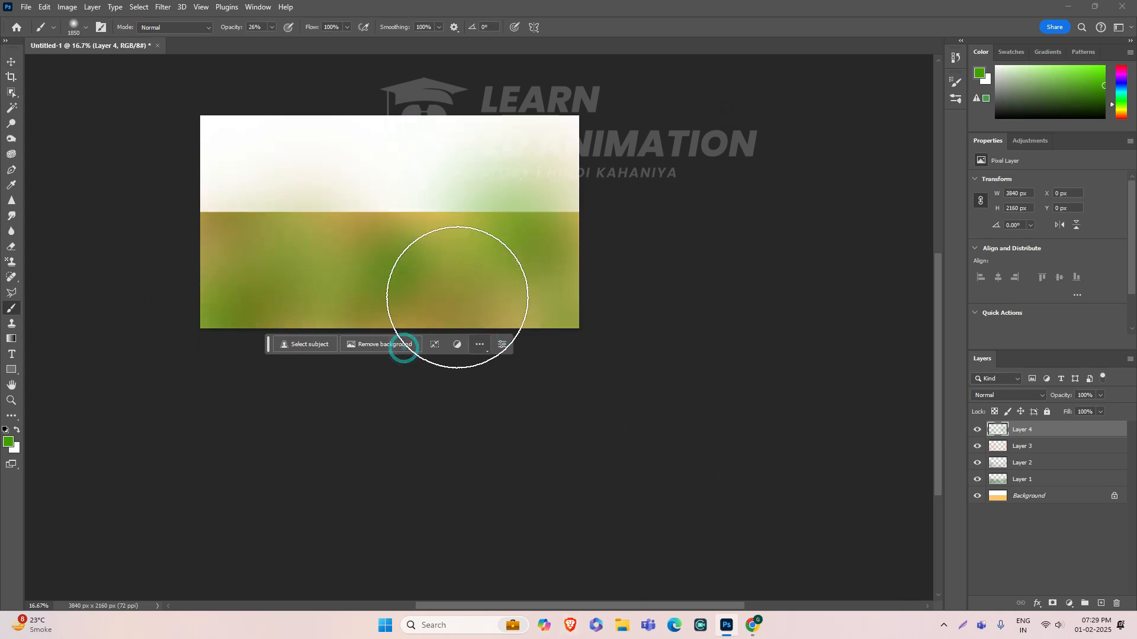
click(317, 155)
key(v)
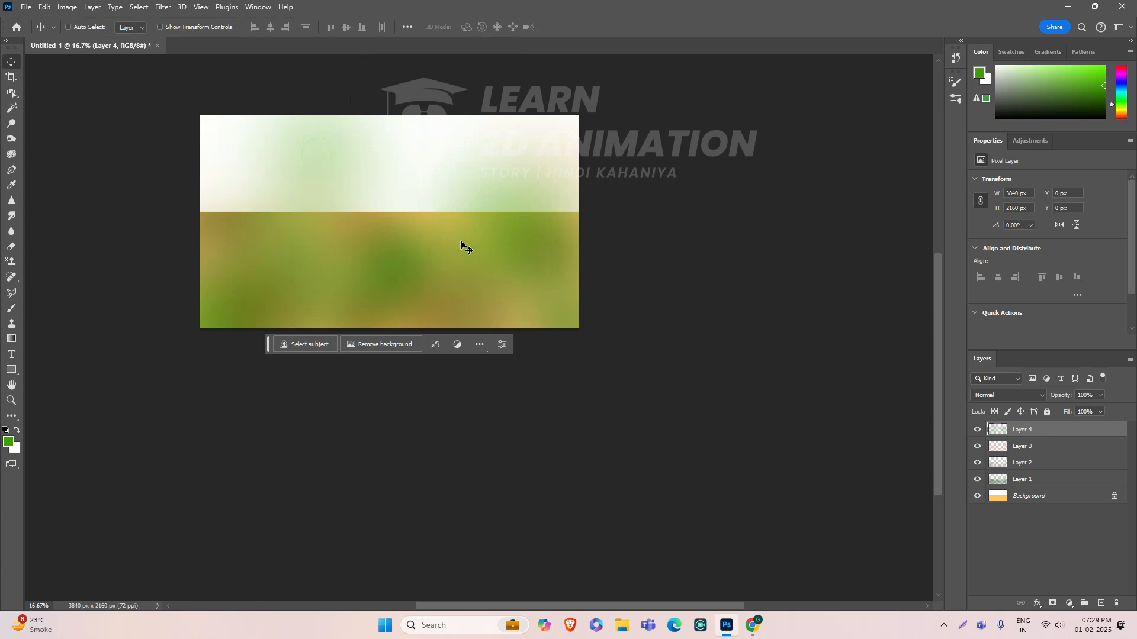
Step: Select the area above the horizon, delete the overflowing paint there from Layer 4 and Layer 3, and deselect
key(m)
drag(114, 105, 804, 213)
key(Delete)
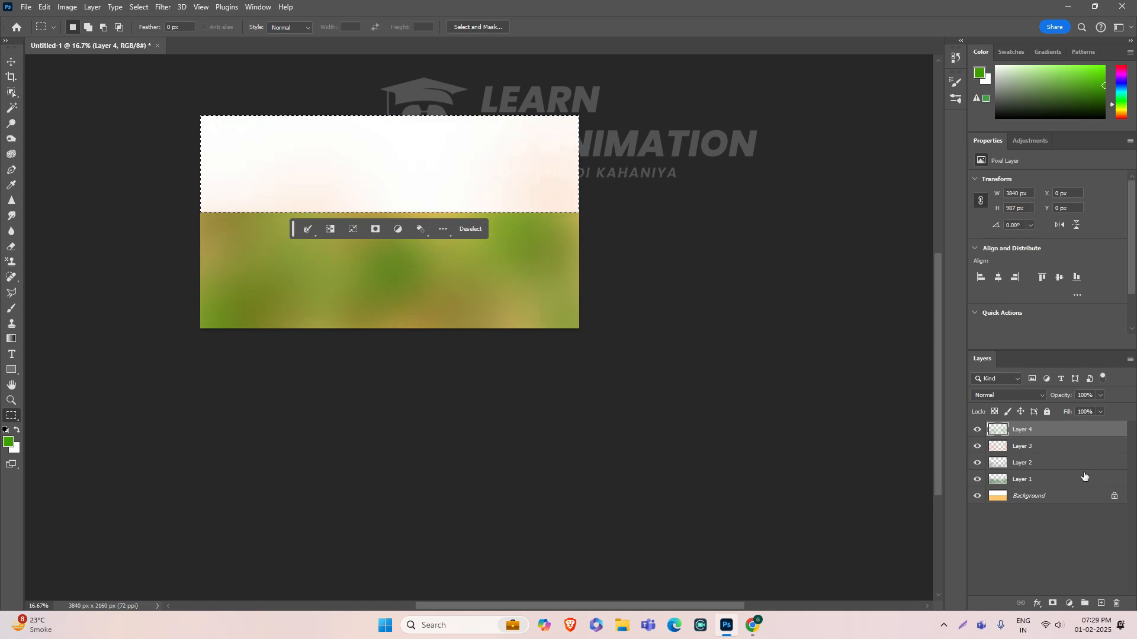
click(1033, 449)
key(Delete)
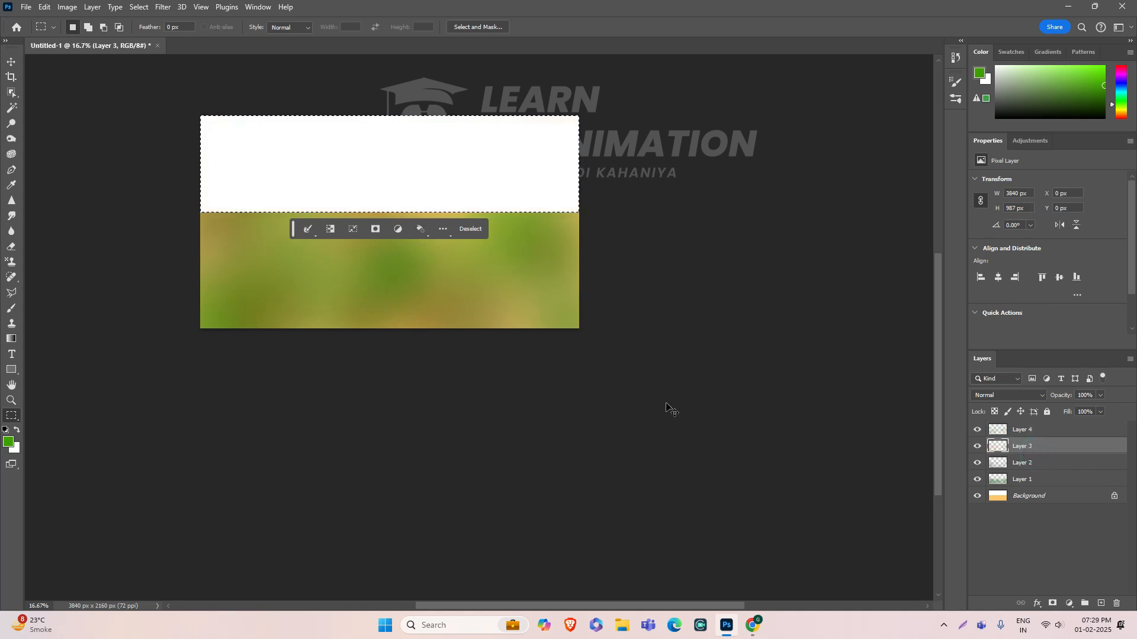
key(ctrl+d)
click(429, 301)
key(v)
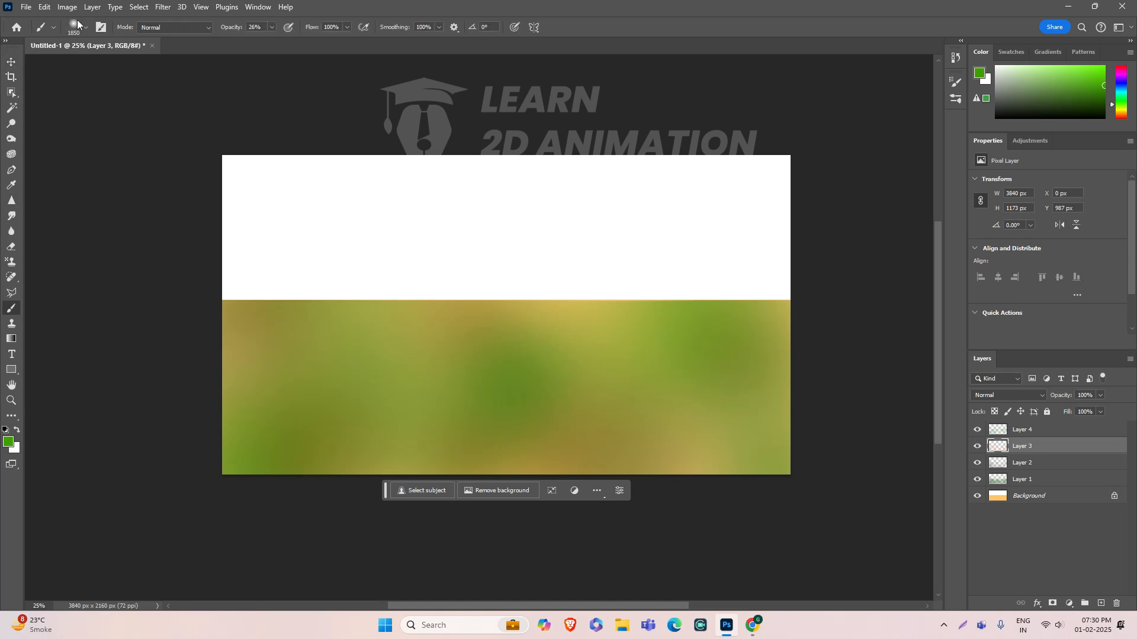
Step: Choose the Autumn Leaves Brushes_Wallow_1 brush and reduce its size to 712 px
click(86, 26)
click(22, 164)
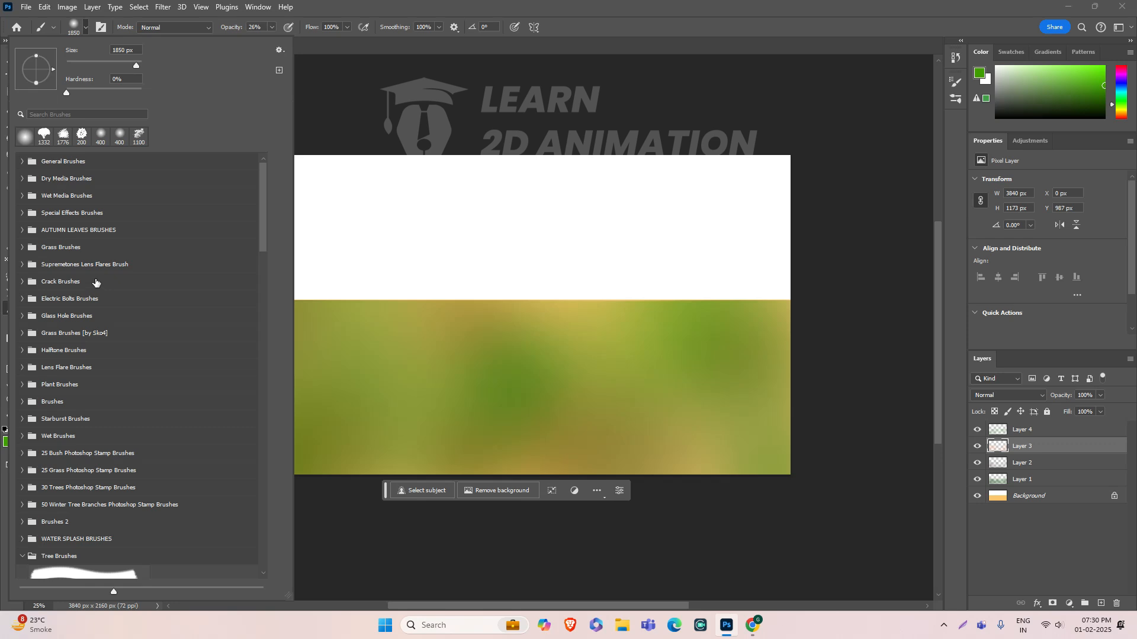
click(23, 230)
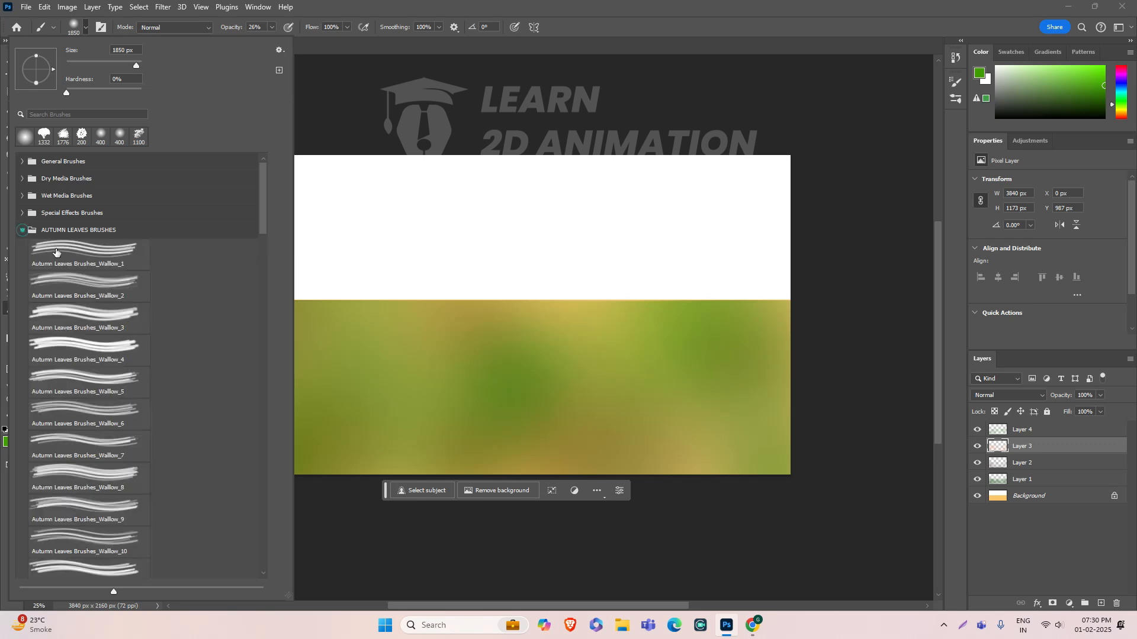
click(75, 252)
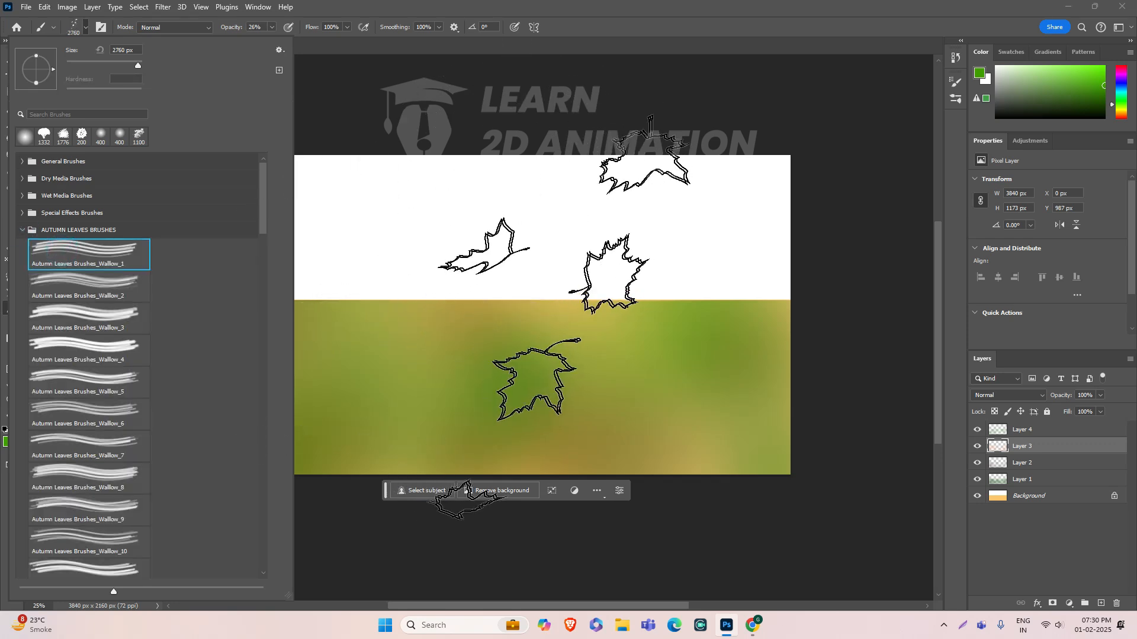
drag(563, 382, 422, 390)
click(701, 357)
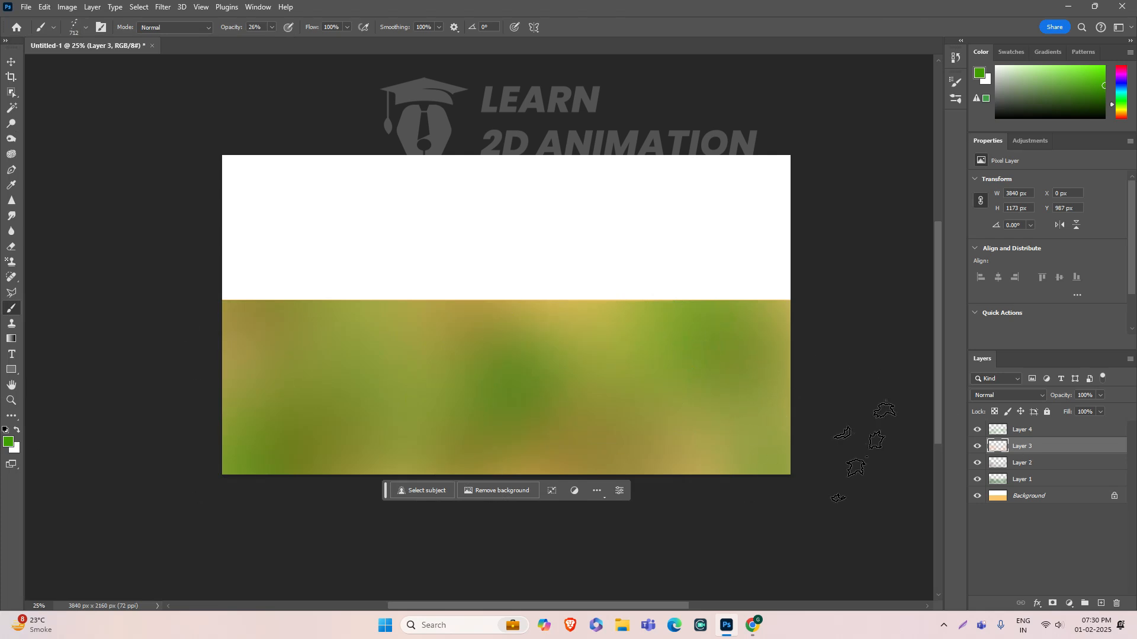
Step: Add a new layer above Layer 4 and set the foreground color to bright orange
click(1033, 431)
click(1101, 603)
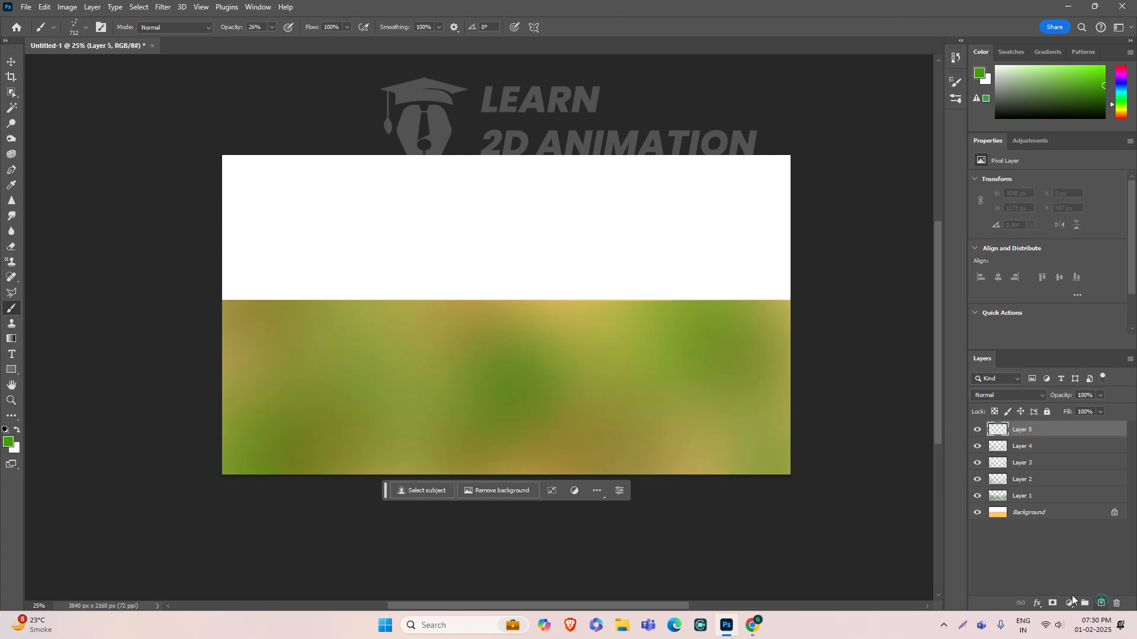
click(9, 442)
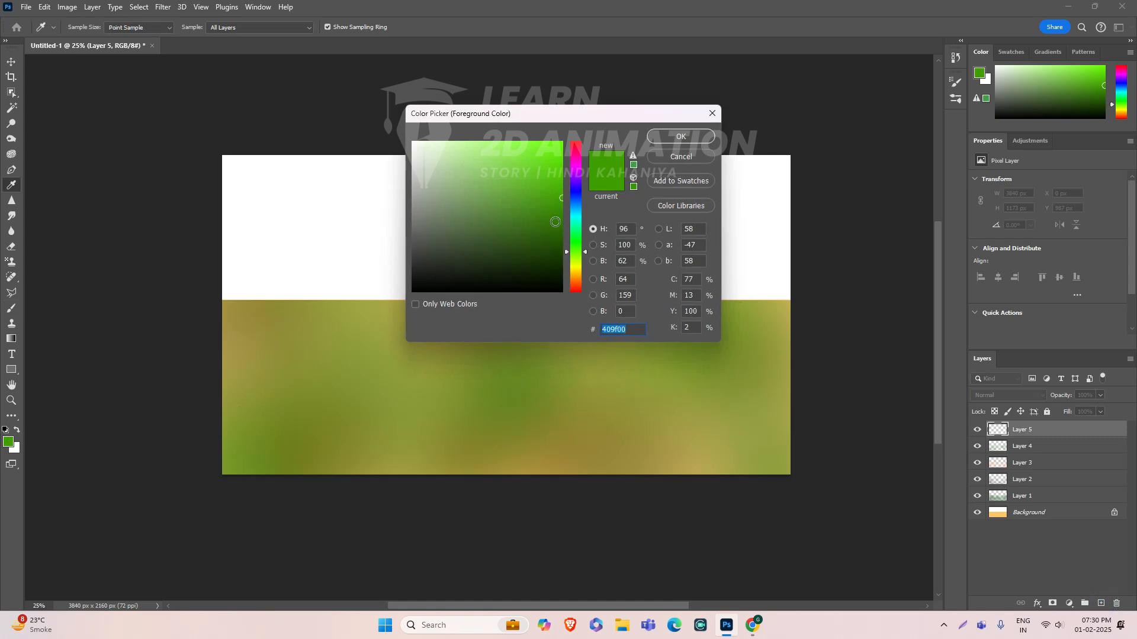
drag(486, 157, 495, 141)
drag(580, 225, 578, 279)
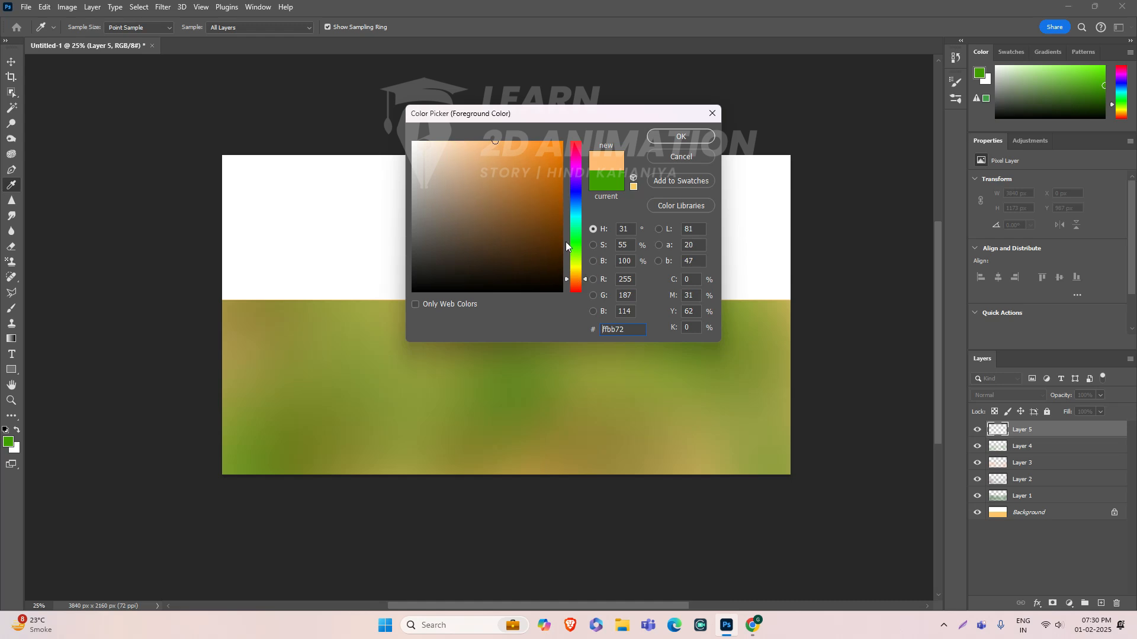
click(549, 141)
click(681, 136)
Step: Raise the brush opacity to 100% and stamp orange leaves on the ground right of center
key(b)
click(437, 300)
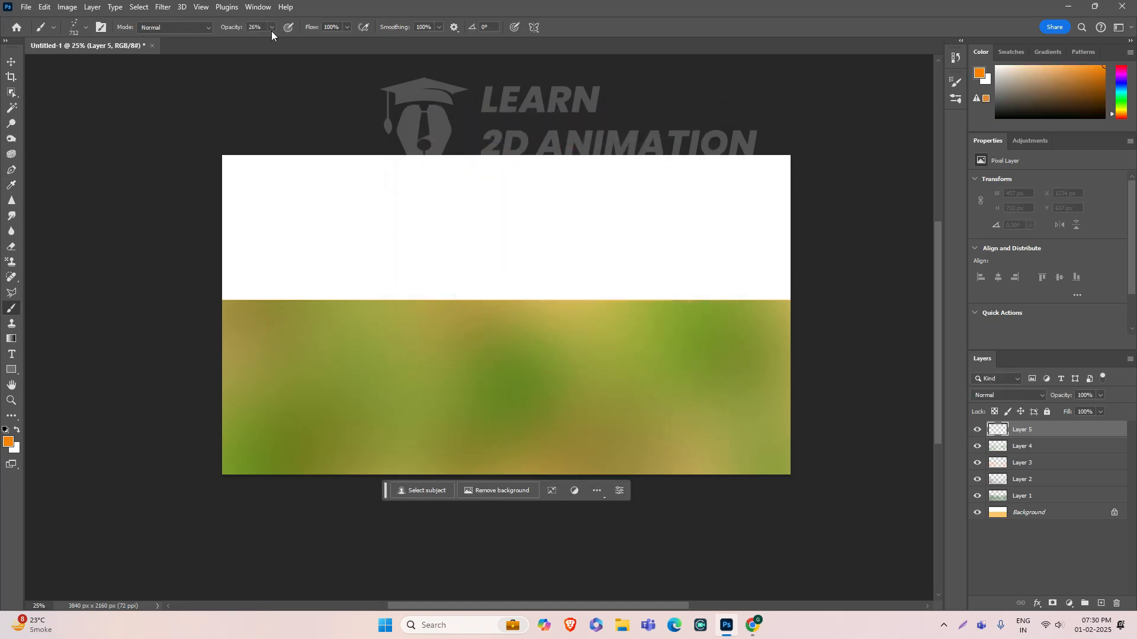
drag(272, 42, 712, 48)
click(584, 351)
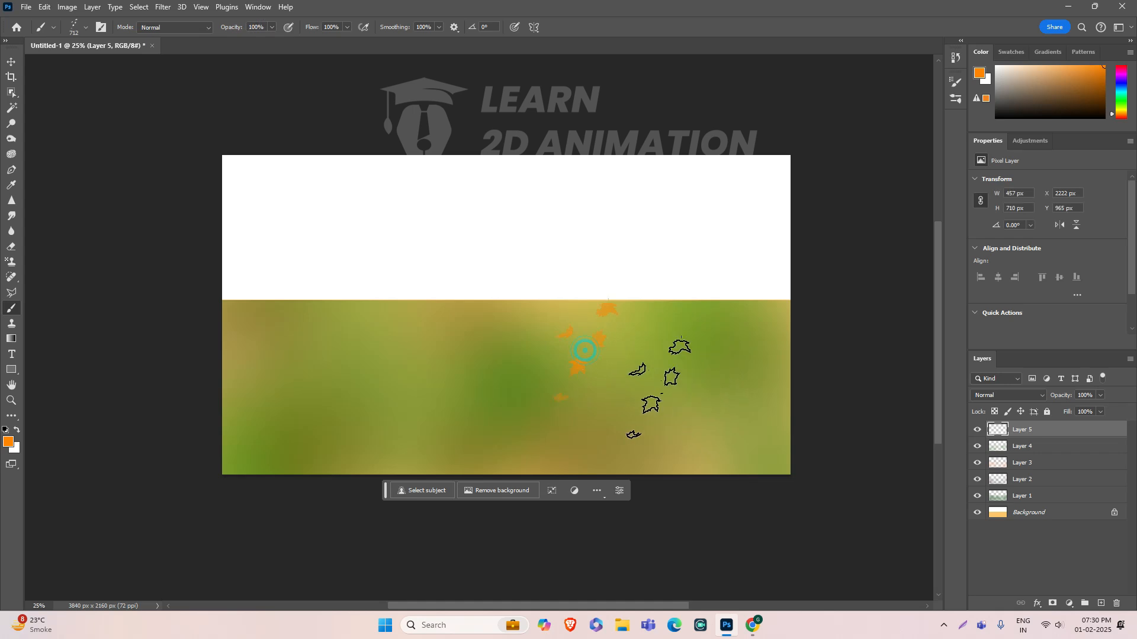
Step: Reduce the leaf brush to 232 px, try small orange leaf stamps on the green area, and undo them
drag(649, 368, 613, 363)
click(661, 349)
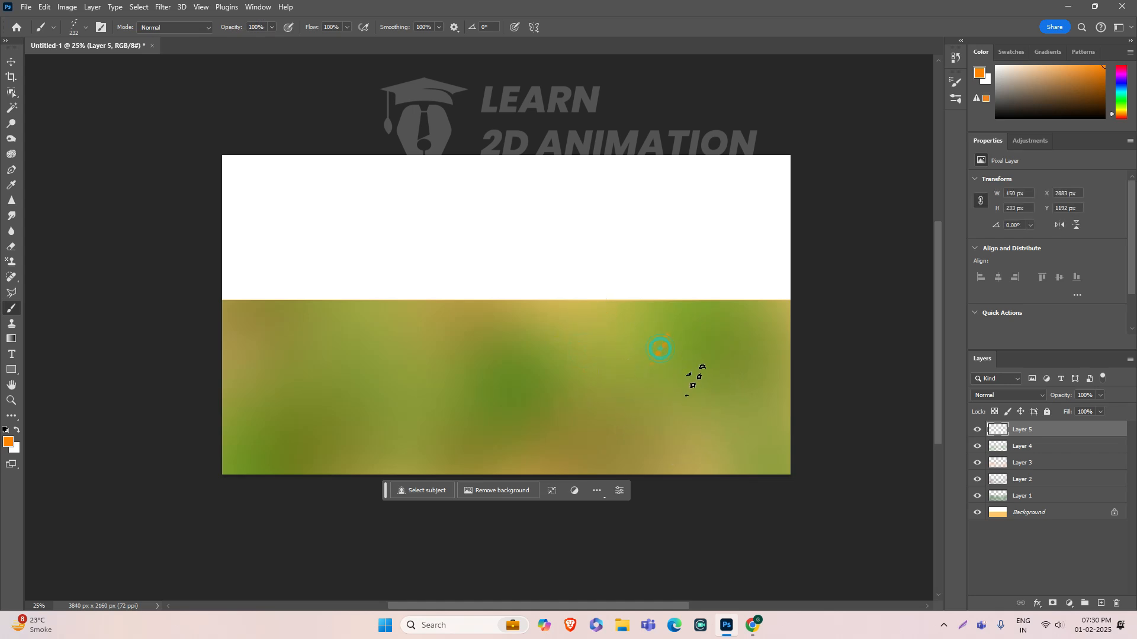
alt+scroll(645, 363, up, 4)
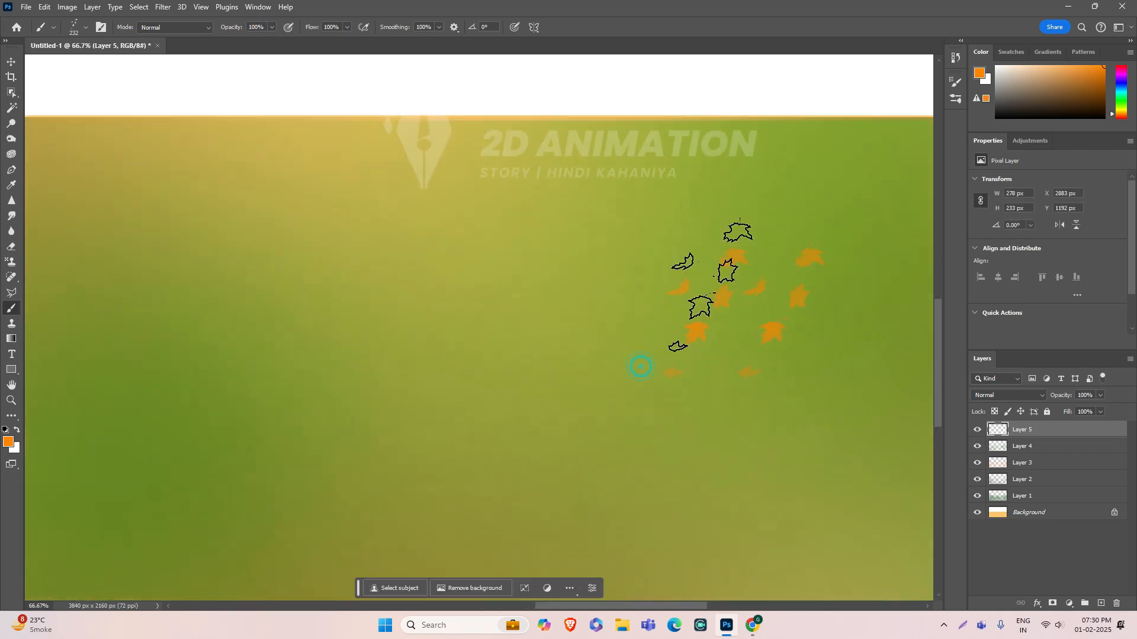
key(ctrl+z)
key(ctrl+z)
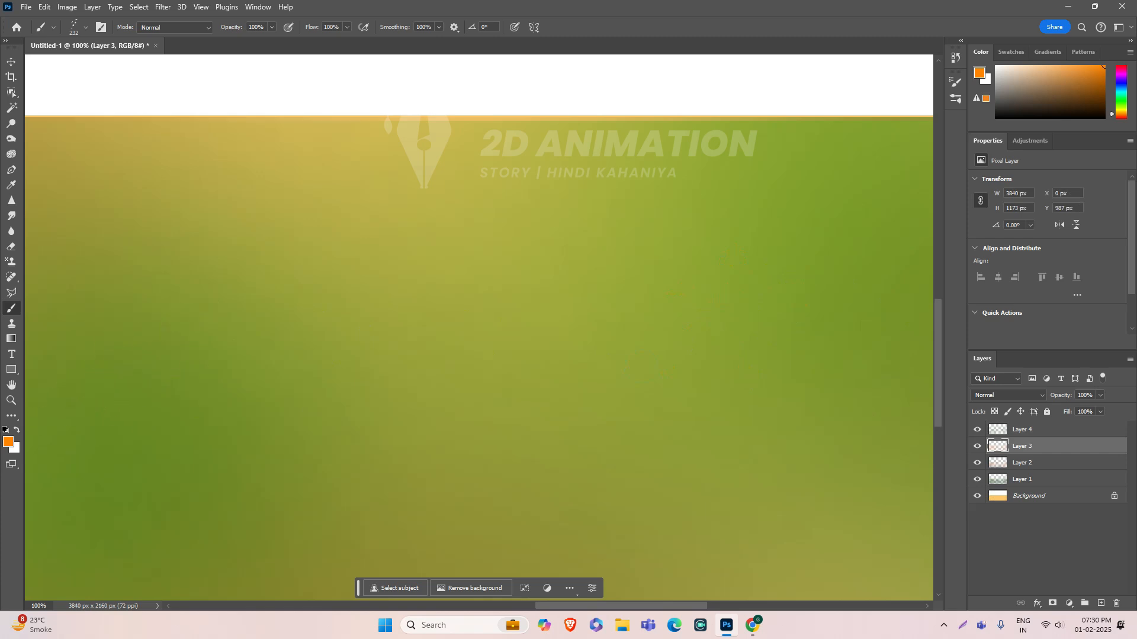
Step: Try the Autumn Leaves Brushes_Wallow_3 brush at 386 px on the ground and undo the stamp
click(77, 30)
click(101, 318)
click(559, 275)
alt+drag(548, 275, 142, 264)
alt+drag(457, 306, 380, 306)
click(588, 297)
key(ctrl+z)
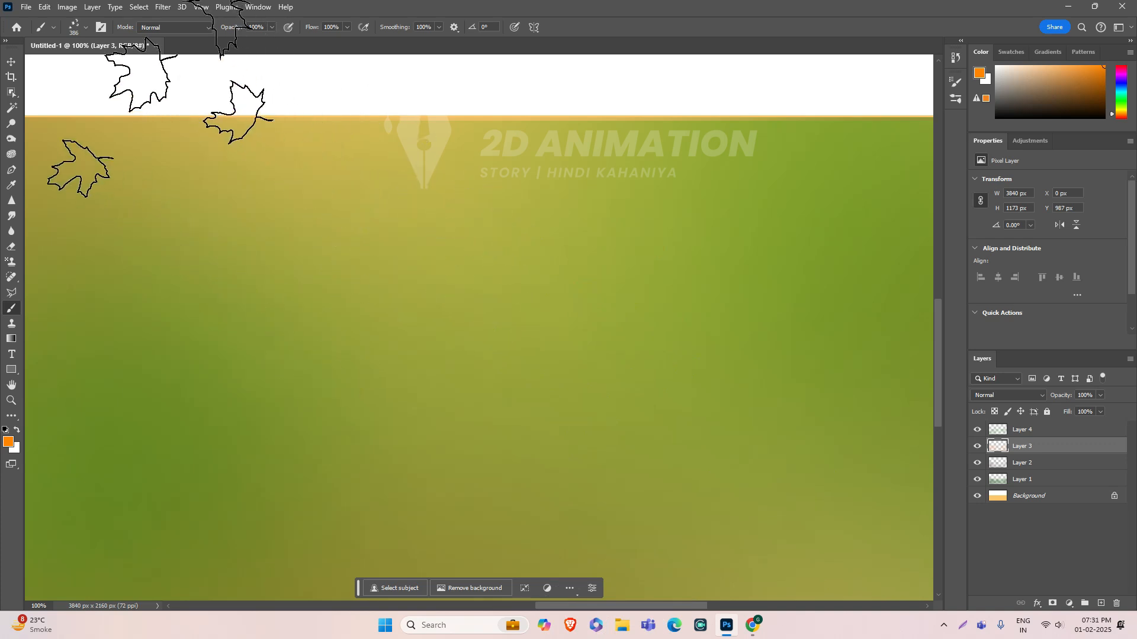
Step: Choose the Supreme Spatter brush from the Special Effects Brushes and try orange splatter on the ground
click(72, 29)
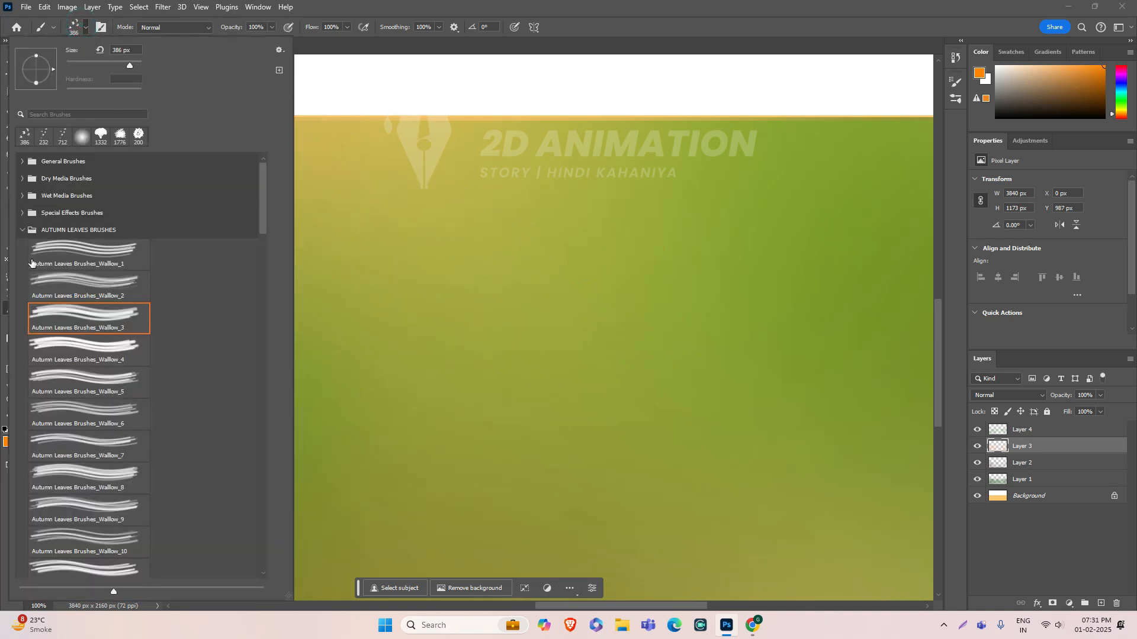
click(22, 231)
click(23, 214)
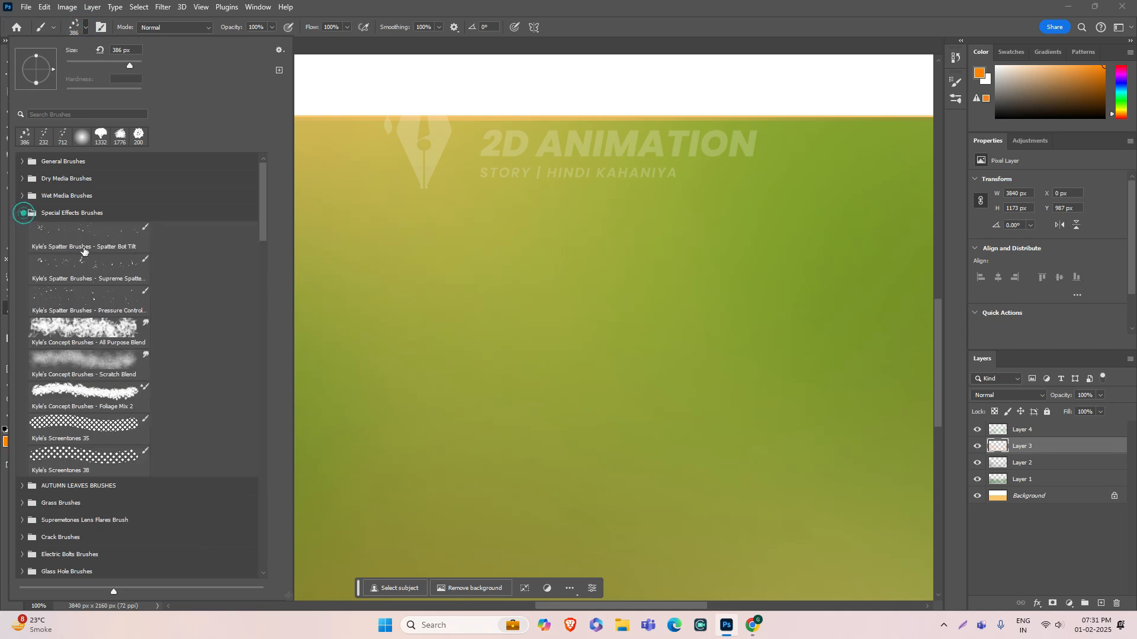
click(65, 266)
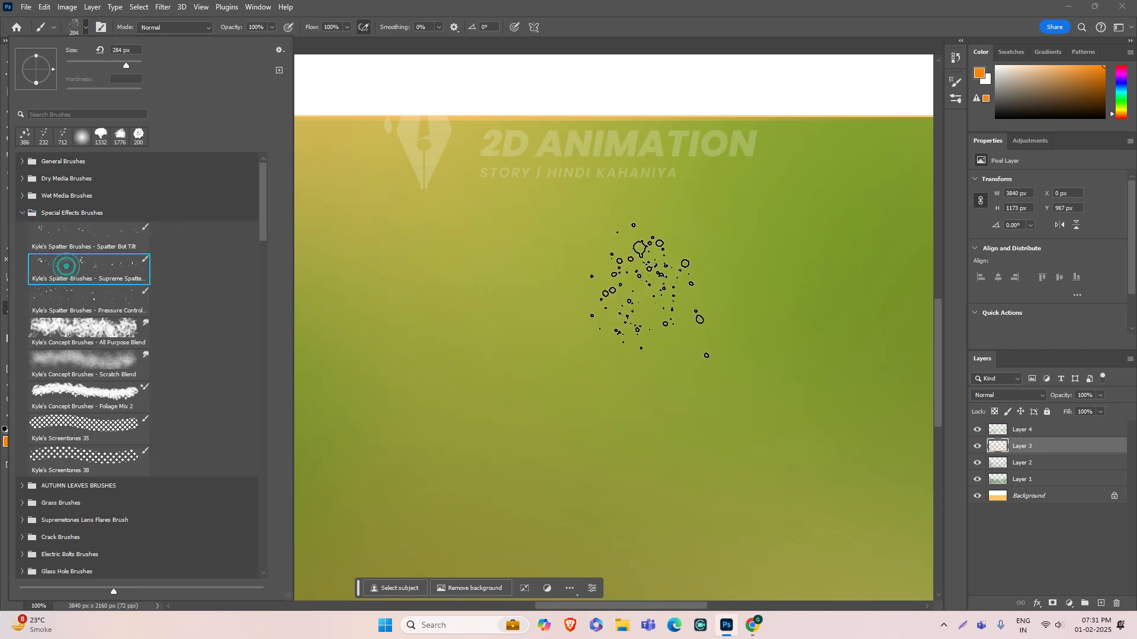
click(649, 249)
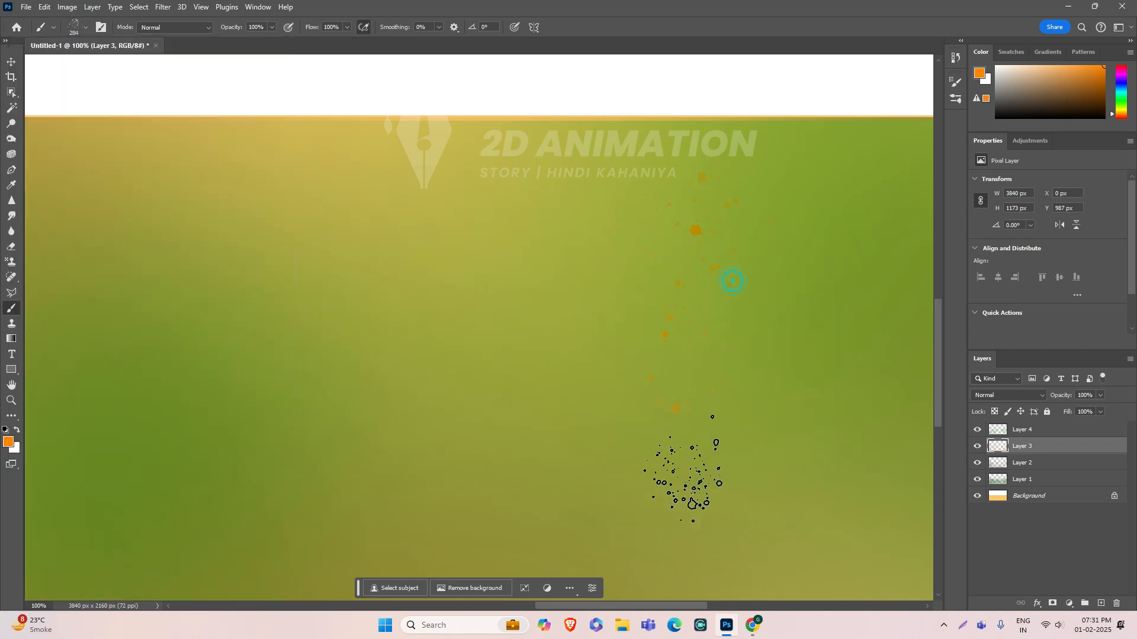
Step: Enlarge the splatter brush to 916 px, try it on the ground, and undo the test splatter
alt+click(592, 312)
alt+click(604, 330)
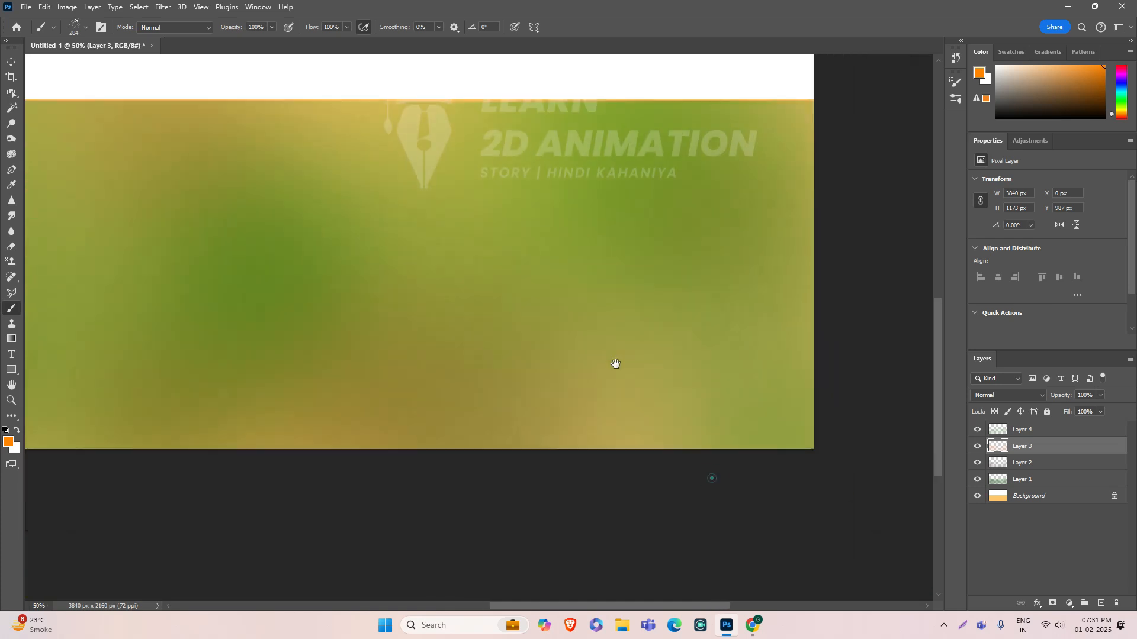
drag(559, 265, 653, 267)
click(503, 271)
key(ctrl+z)
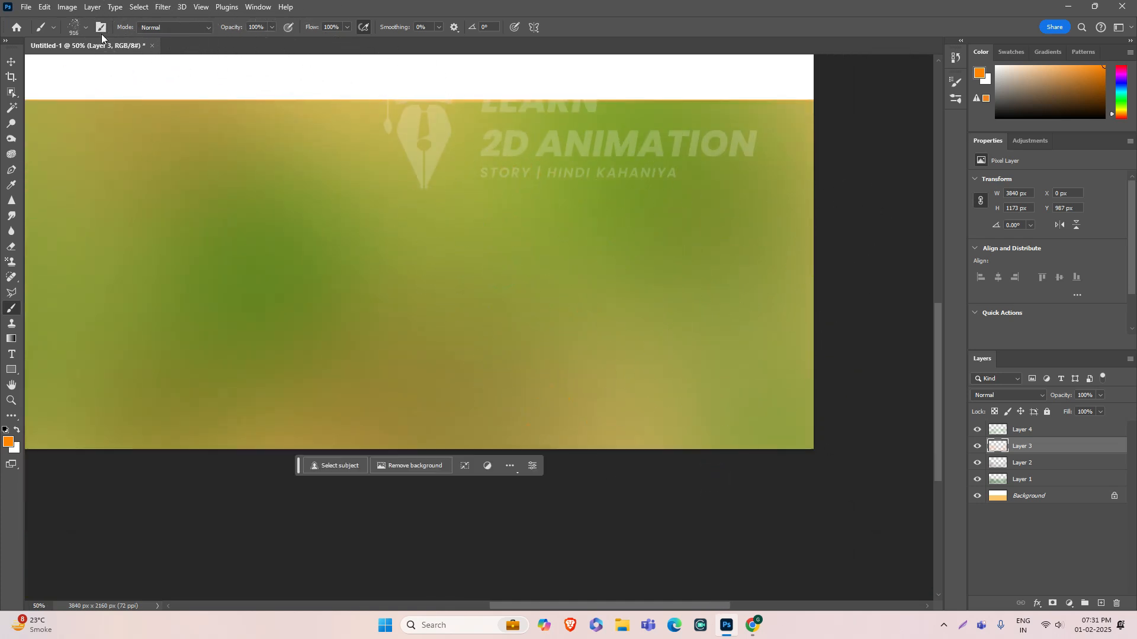
Step: Choose Kyle's Concept Brushes - All Purpose Blend at 174 px and try it on the ground of Layer 3
click(81, 23)
click(105, 332)
click(559, 258)
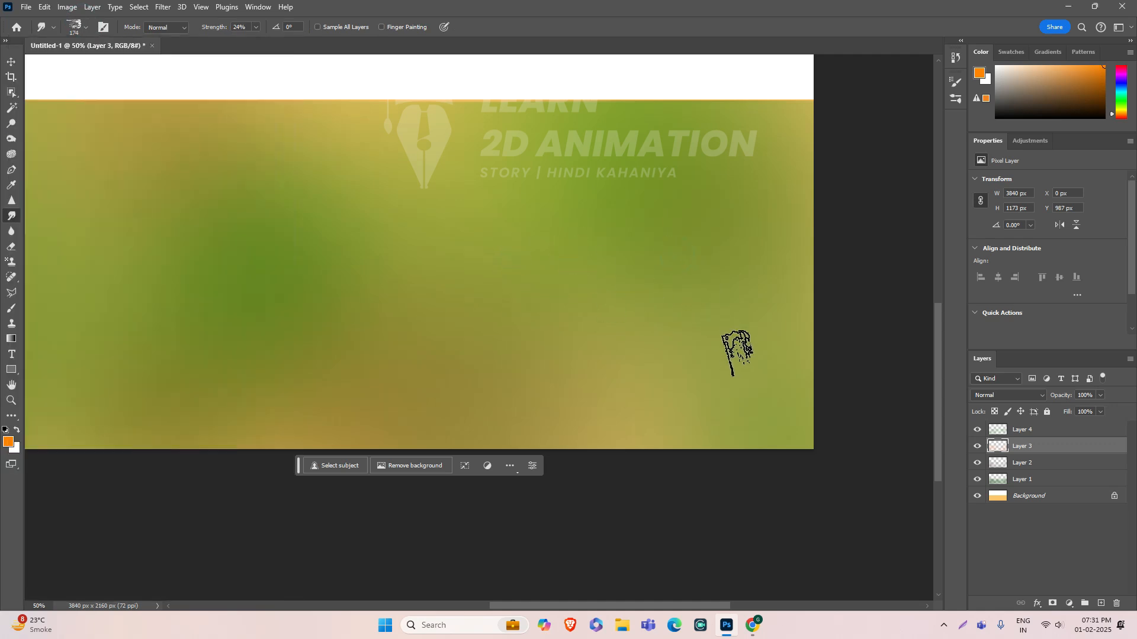
Step: Add a new layer above Layer 4 and set the smudge strength to 100%
click(1034, 431)
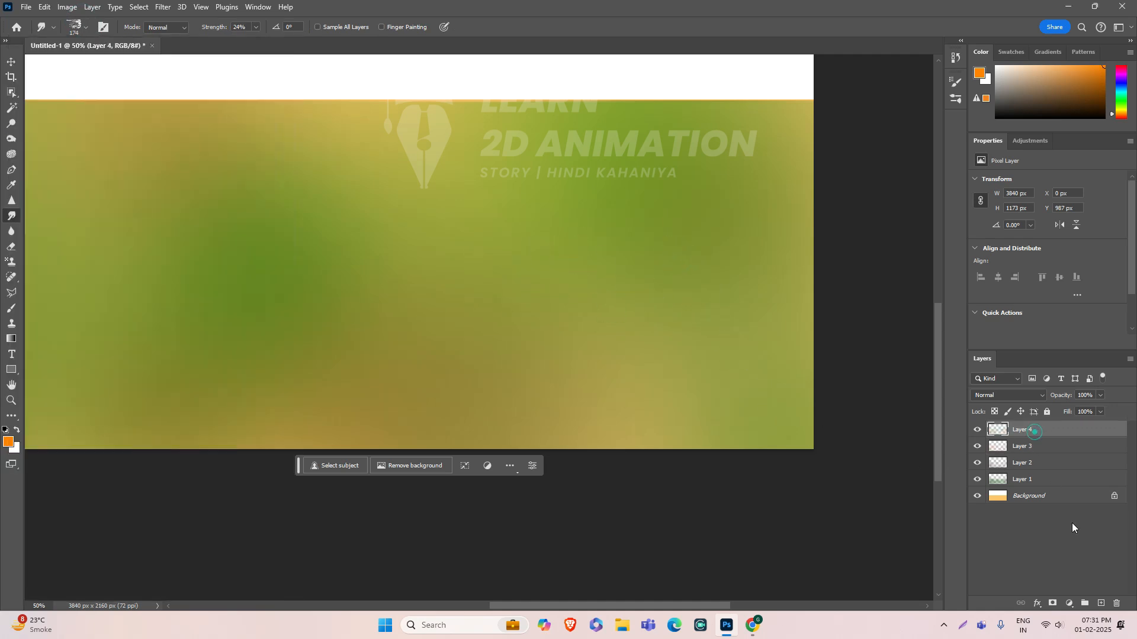
click(1099, 604)
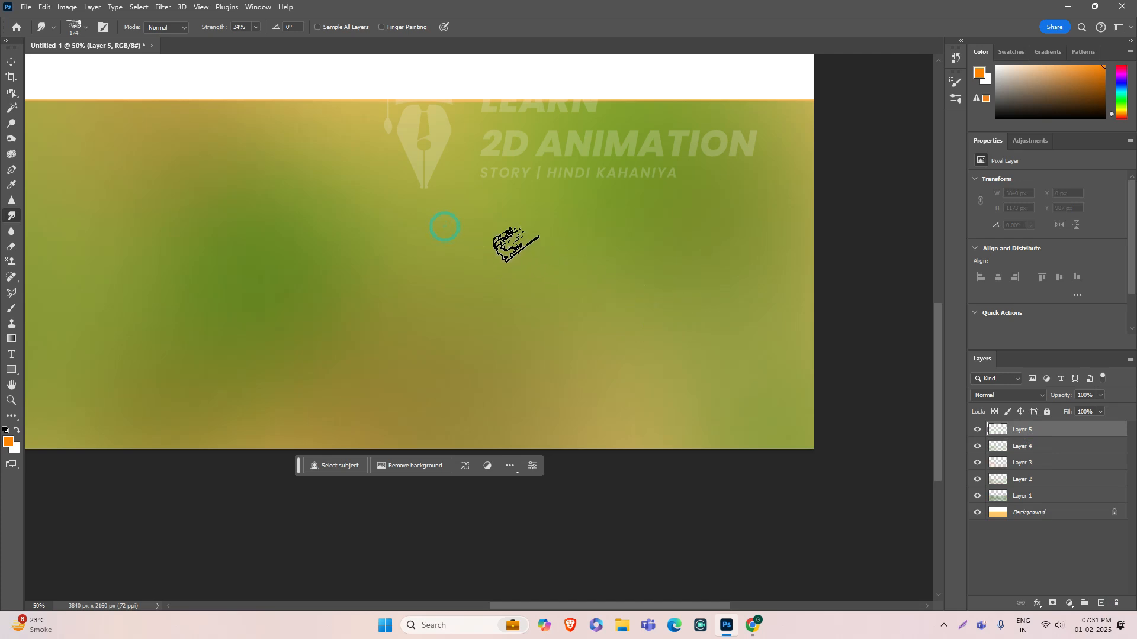
click(256, 27)
drag(257, 40, 589, 59)
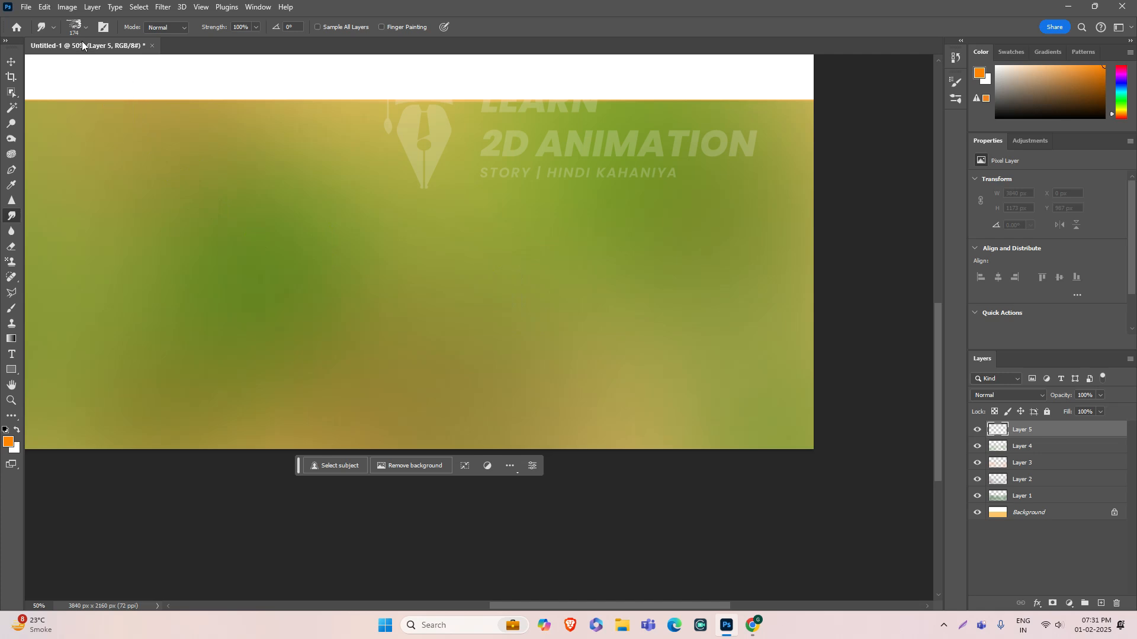
Step: Paint an orange leaf cluster on the green ground with Kyle's Concept Brushes - Foliage Mix 2 at 306 px
click(11, 308)
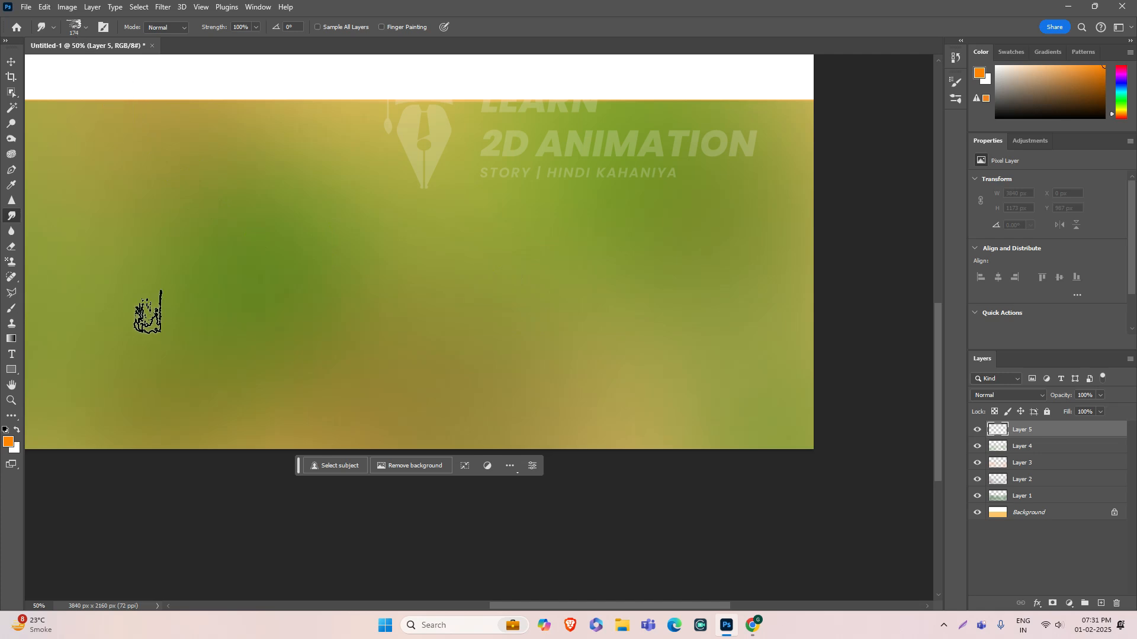
click(75, 30)
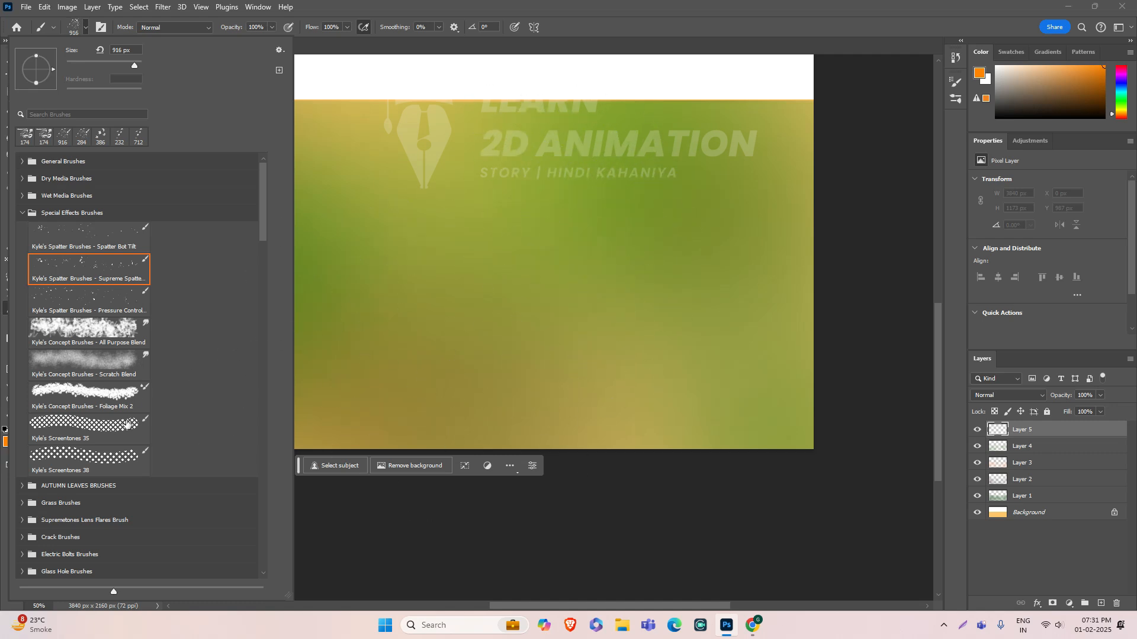
click(117, 390)
click(515, 214)
mouse_move(551, 175)
mouse_down()
mouse_move(634, 244)
mouse_move(507, 226)
mouse_move(681, 254)
mouse_up()
key(ctrl+z)
click(552, 252)
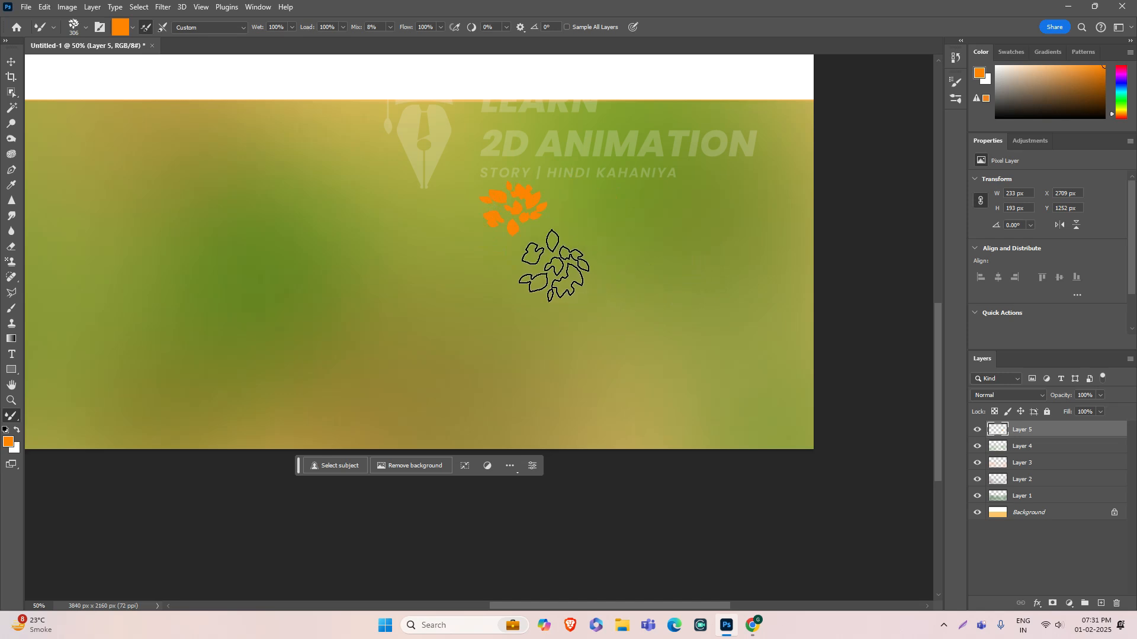
mouse_move(592, 255)
mouse_down()
mouse_move(597, 223)
mouse_move(564, 197)
mouse_move(569, 224)
mouse_up()
Step: Try an orange stroke on the ground with the Kyle's Screentones 38 brush at 50 px
click(85, 27)
scroll(112, 405, down, 2)
click(148, 414)
click(533, 348)
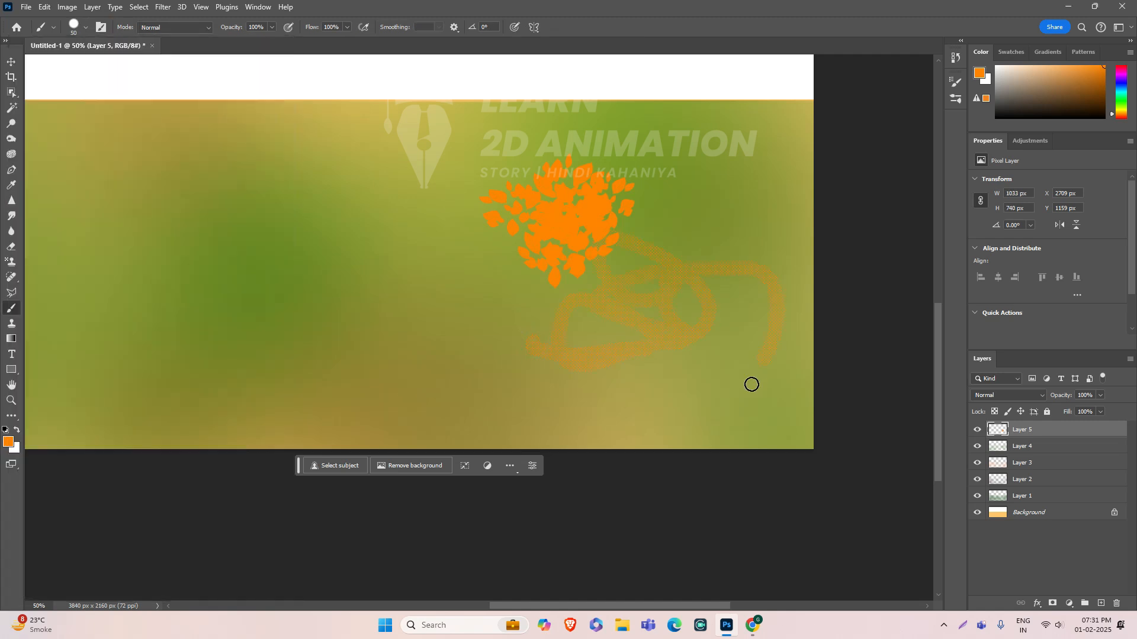
Step: Try KYLE Ultimate Inking Thick 'n Thin from the Wet Media Brushes at 25 px on the ground
click(74, 25)
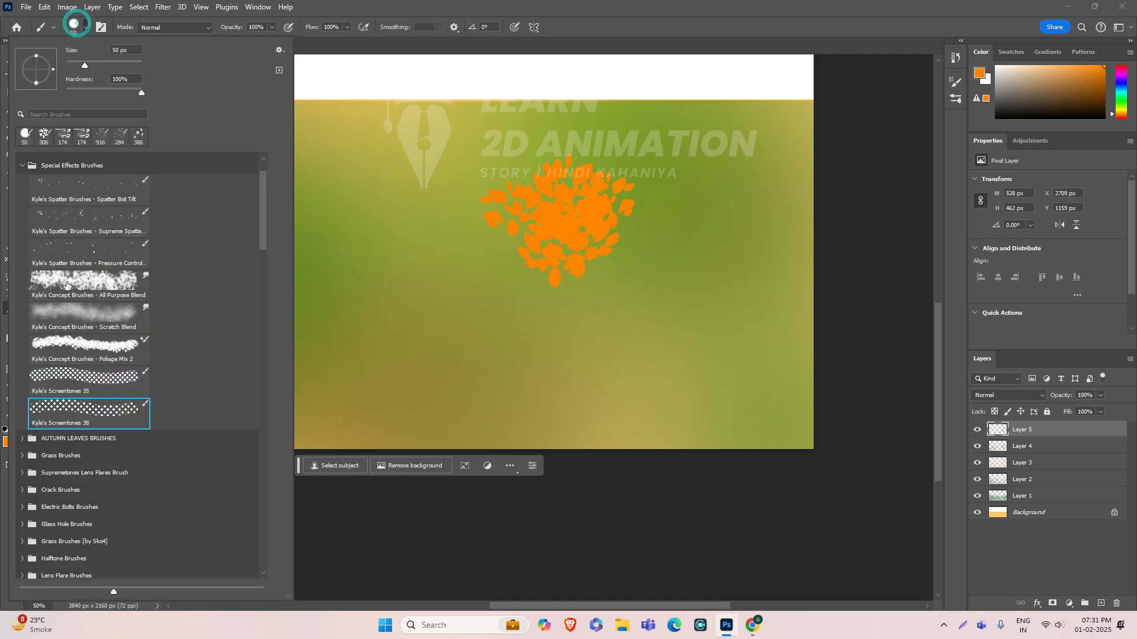
scroll(53, 263, up, 2)
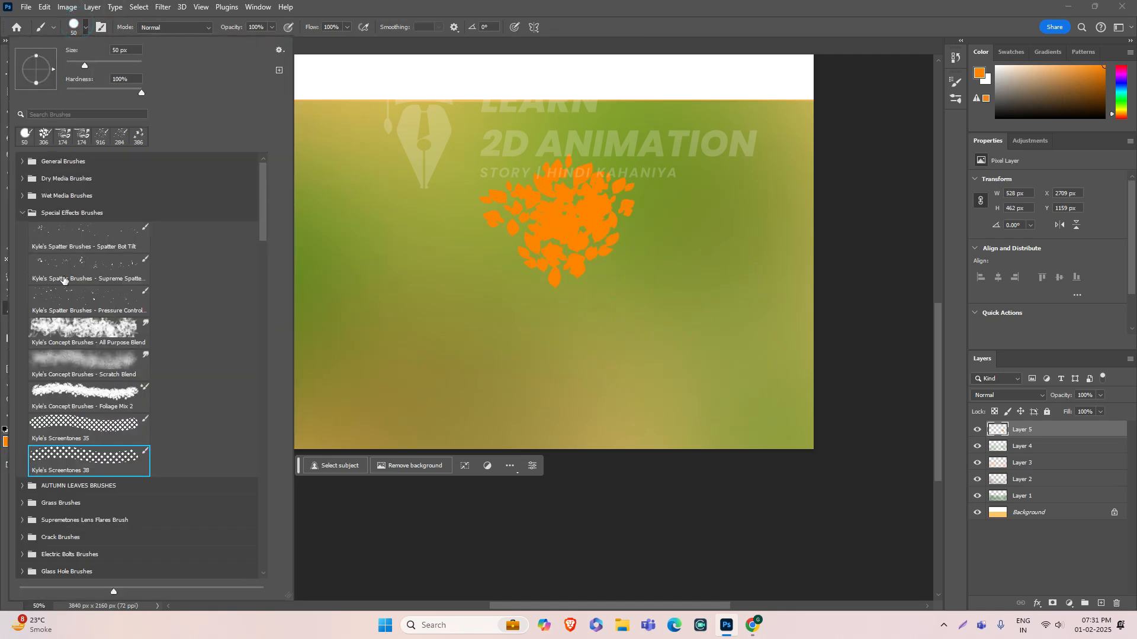
click(22, 213)
click(23, 196)
click(98, 222)
click(464, 234)
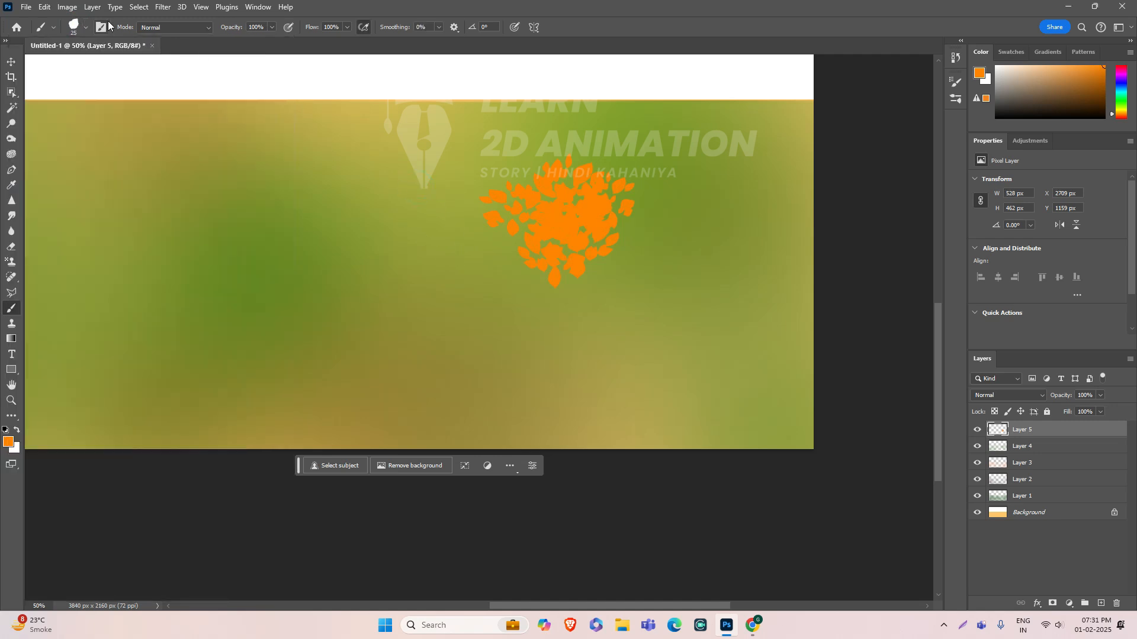
Step: Try the Grass 1 brush at 130 px beside the orange leaf cluster and undo the strokes
click(74, 26)
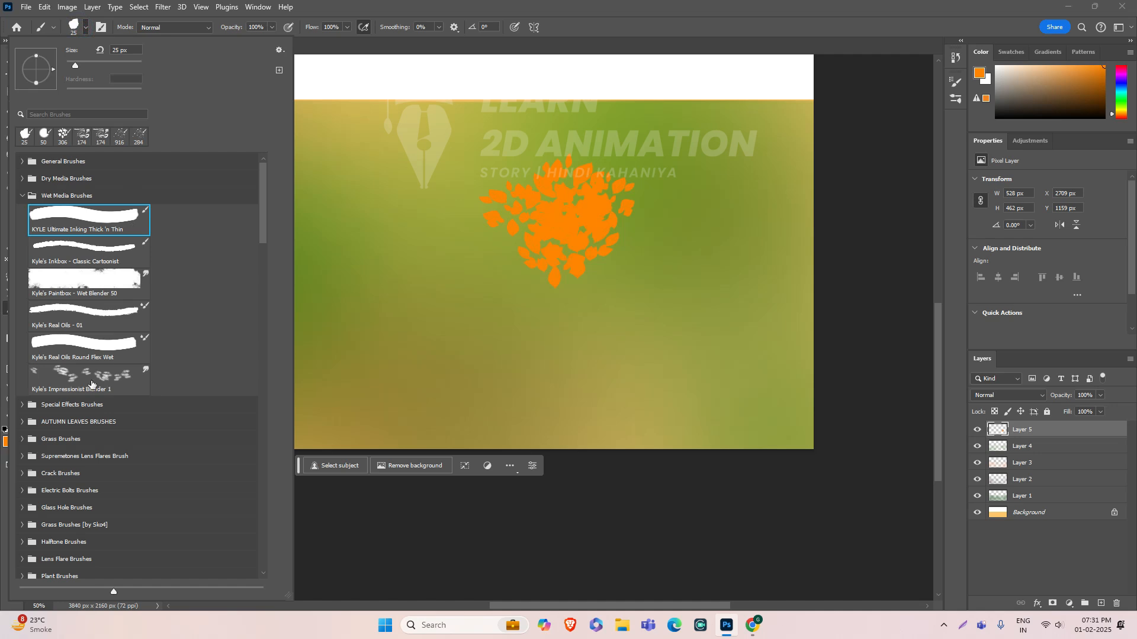
click(22, 196)
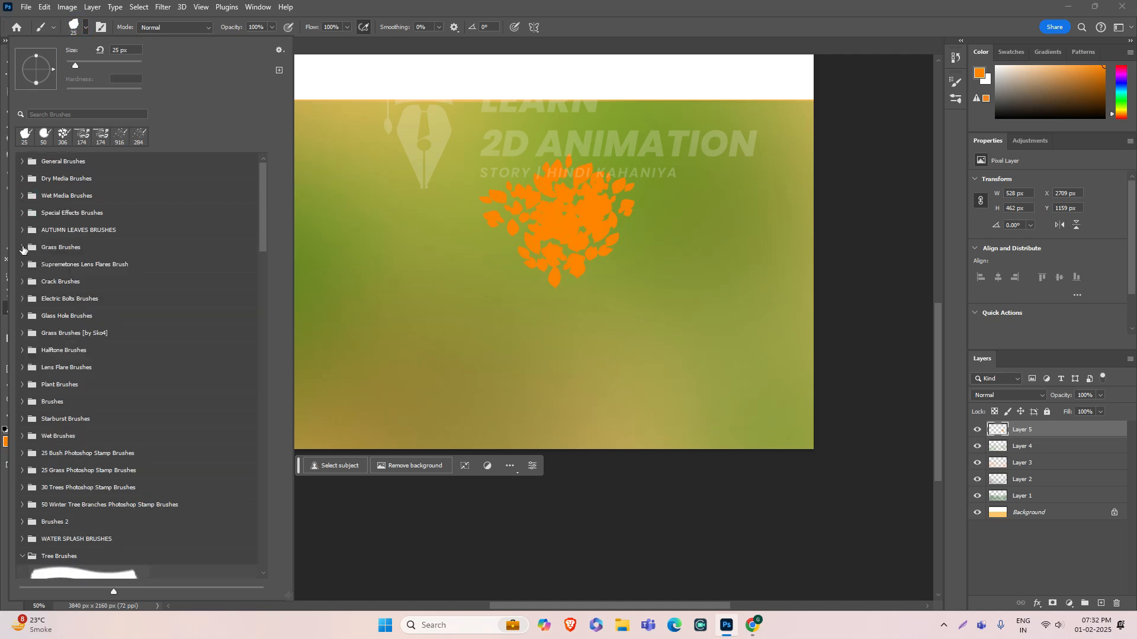
click(22, 249)
click(76, 274)
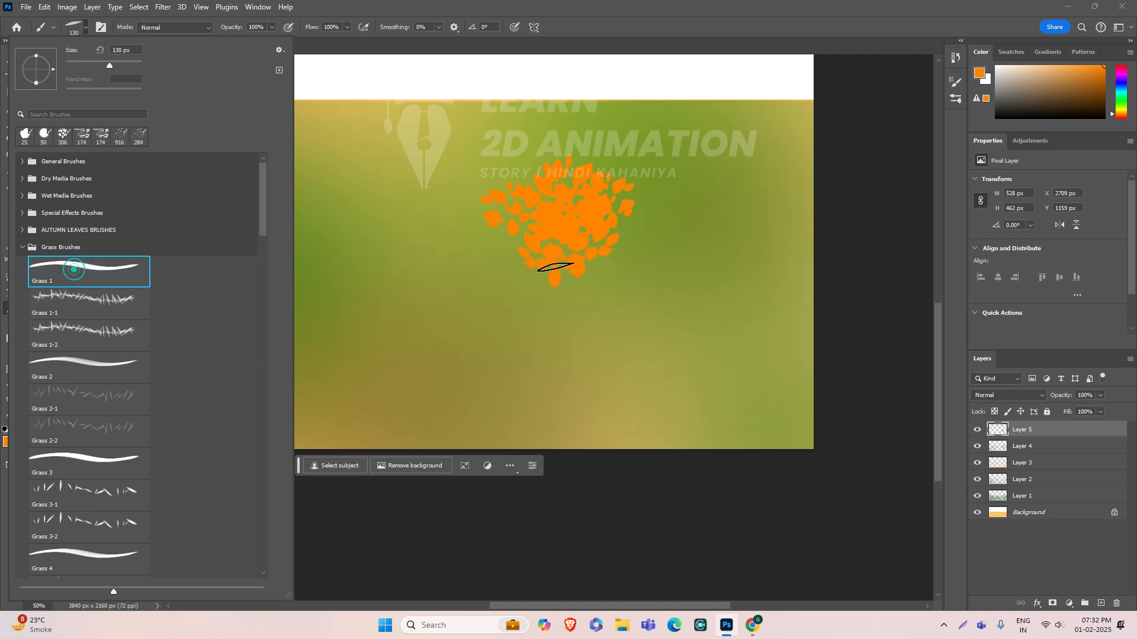
click(402, 227)
mouse_move(460, 158)
mouse_down()
mouse_move(462, 177)
mouse_move(439, 183)
mouse_move(464, 206)
mouse_up()
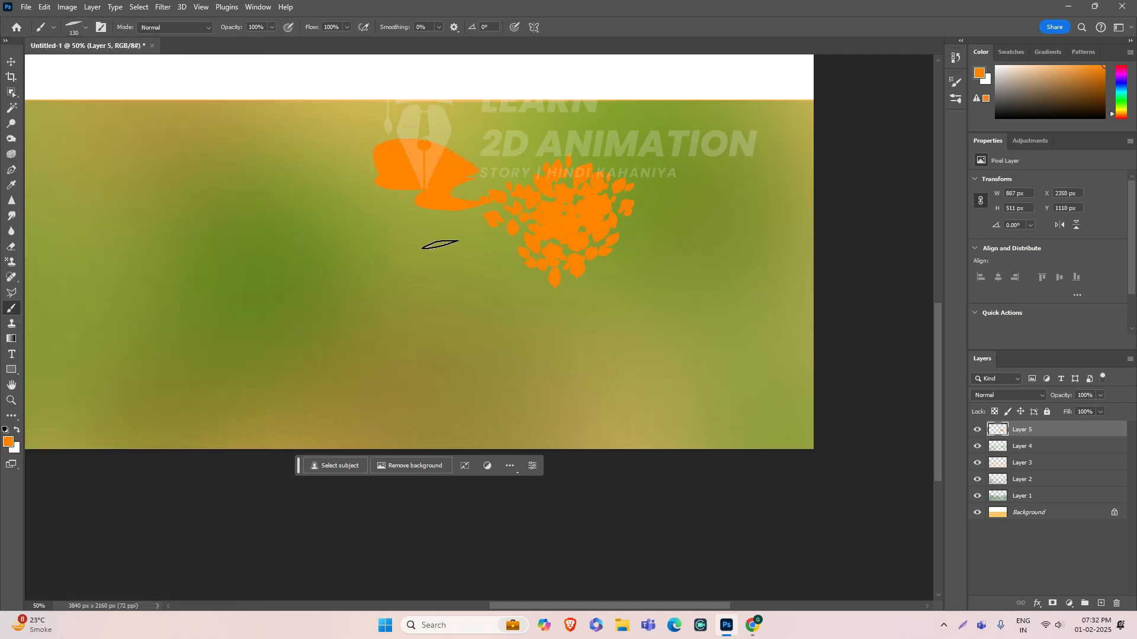
key(ctrl+z)
key(ctrl+z)
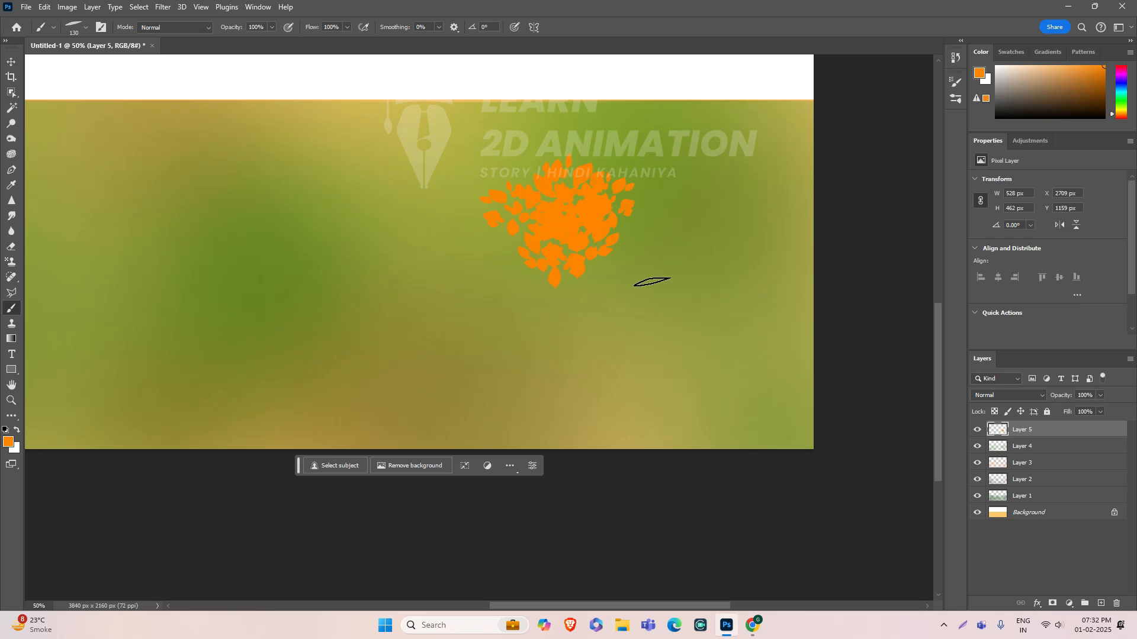
Step: Try the 10.jpg brush from Supremetones Lens Flares Brush at 1186 px on the ground and undo the stamp
click(76, 26)
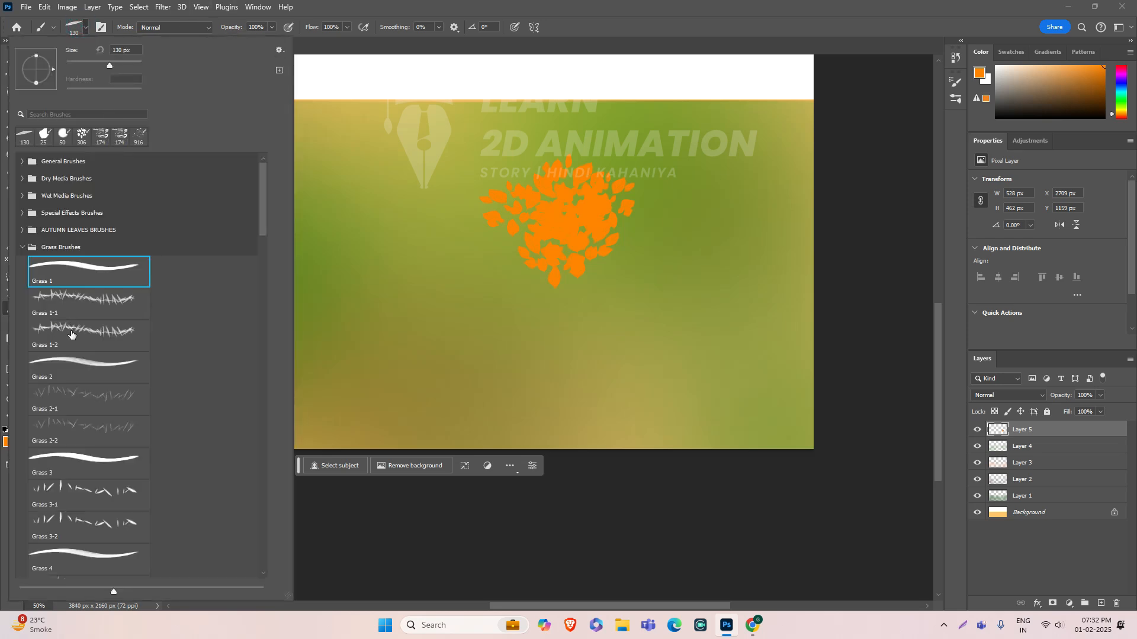
click(22, 247)
click(23, 264)
click(79, 293)
mouse_move(600, 241)
mouse_down()
mouse_move(438, 257)
mouse_move(336, 252)
mouse_up()
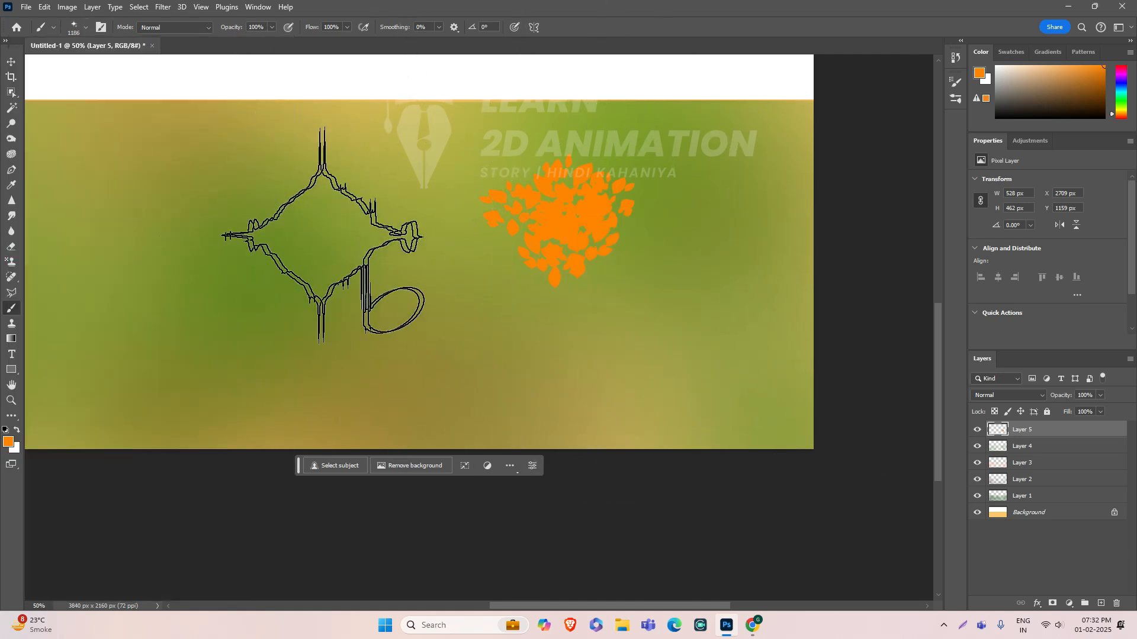
click(324, 236)
key(ctrl+z)
key(ctrl+shift+z)
key(ctrl+z)
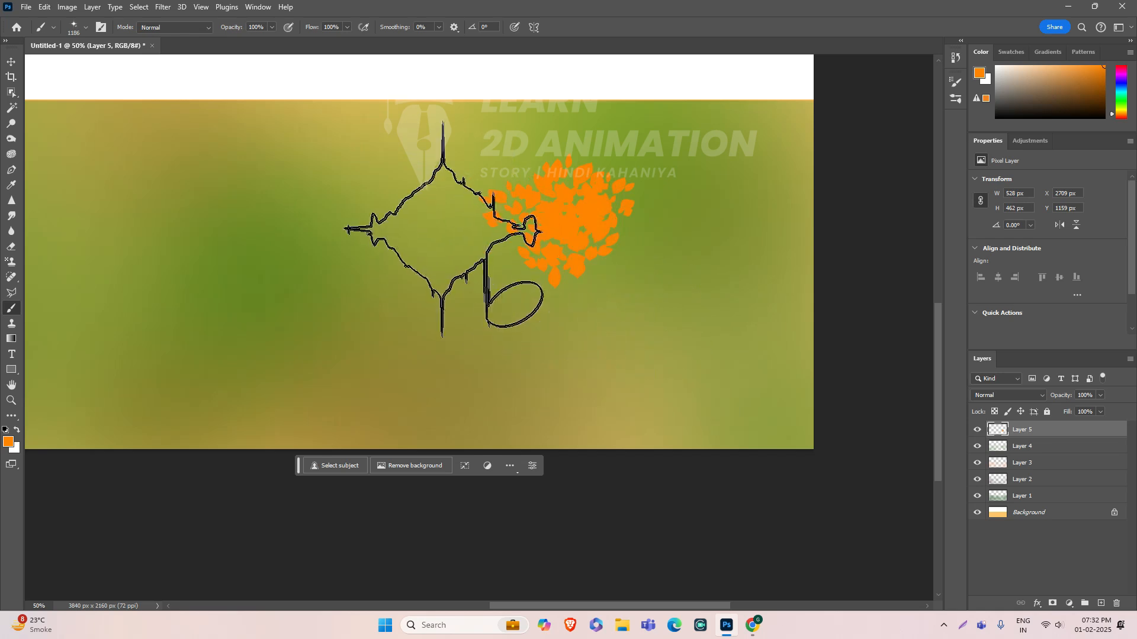
Step: Try the 01.jpg lens flare brush at 752 px on the ground and undo the stamp
click(84, 27)
click(59, 320)
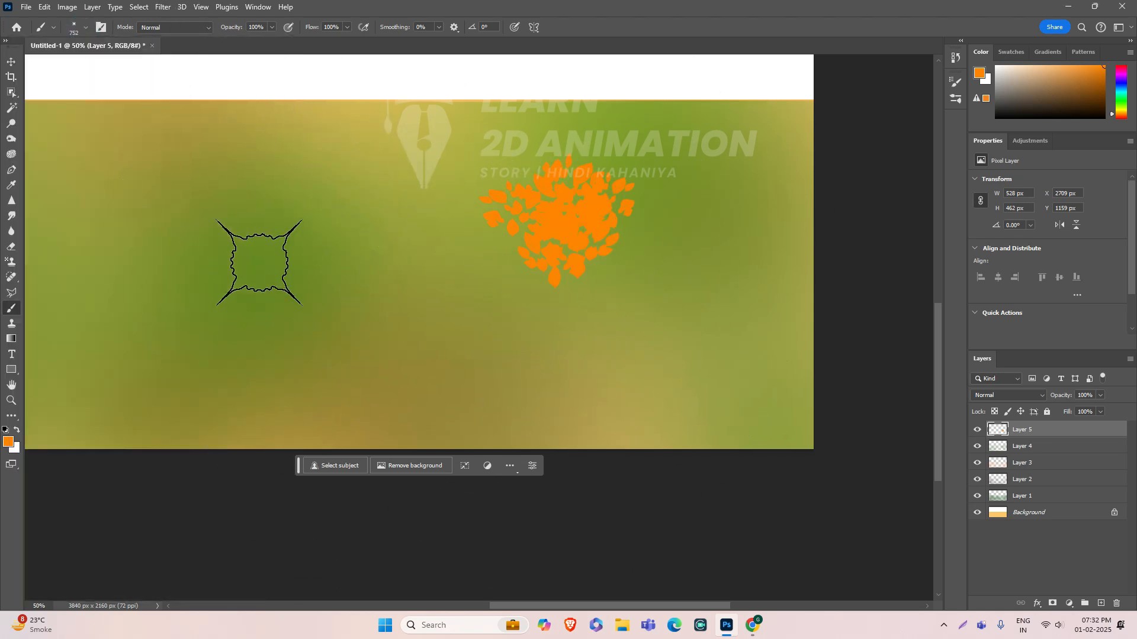
click(340, 243)
key(ctrl+z)
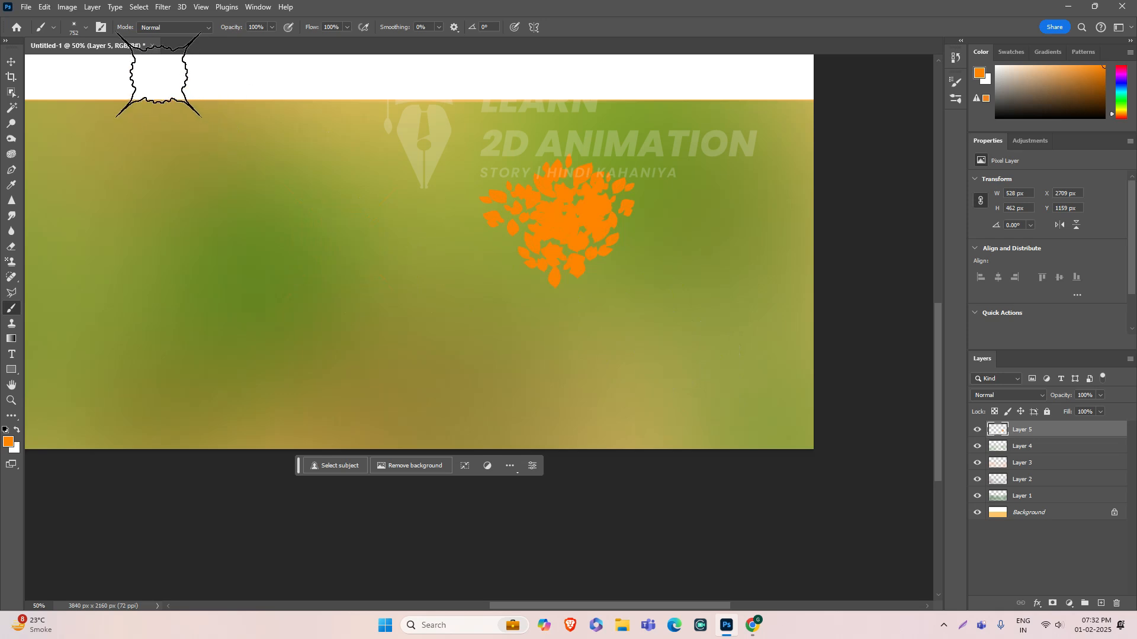
Step: Stamp Crack_Brush_1 from the Crack Brushes at 4751 px over the scene and undo it
click(87, 27)
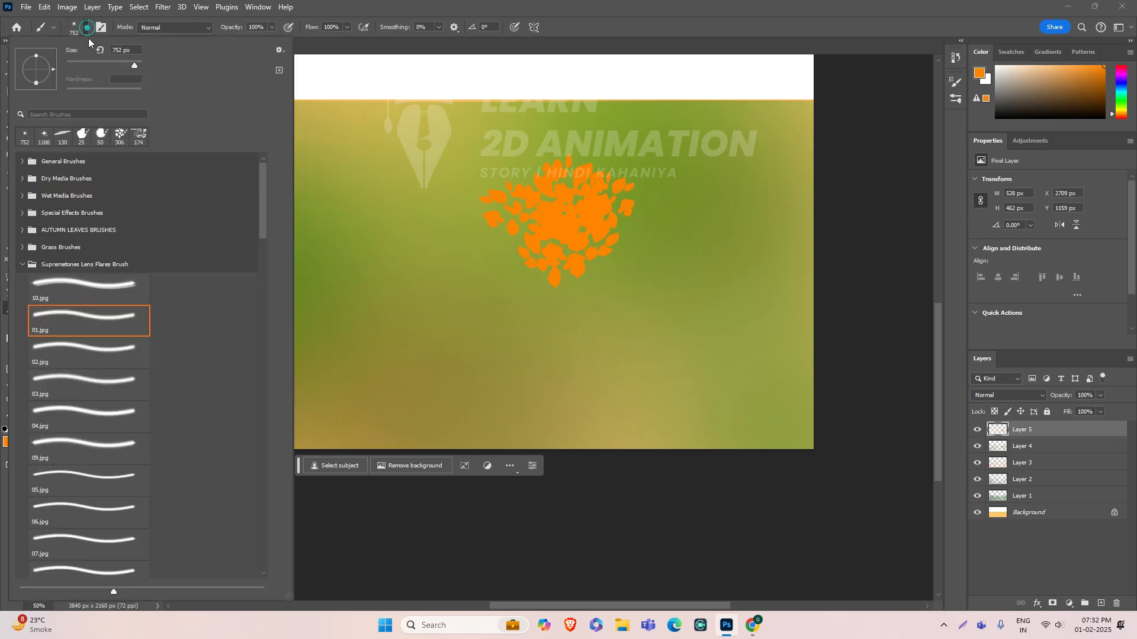
click(22, 265)
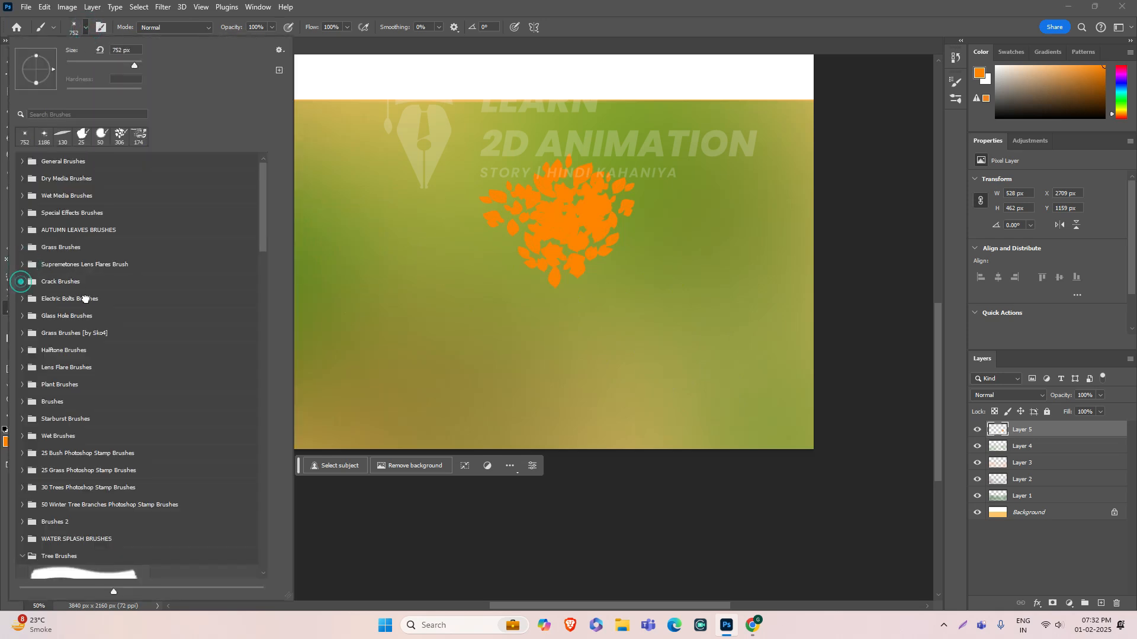
click(21, 282)
click(69, 300)
click(420, 190)
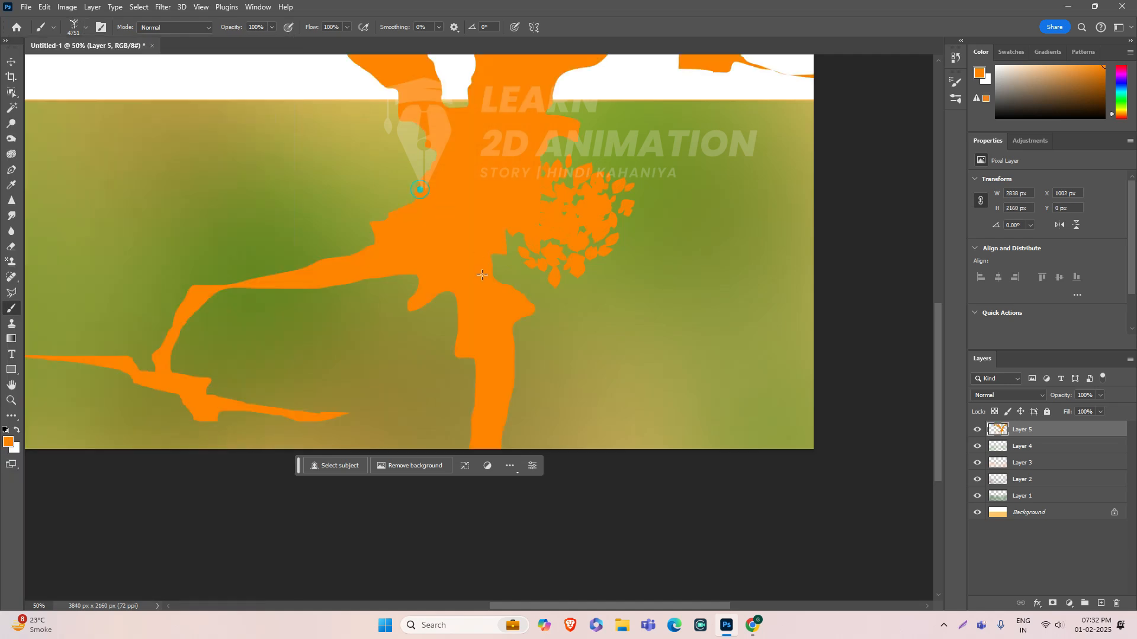
key(ctrl+z)
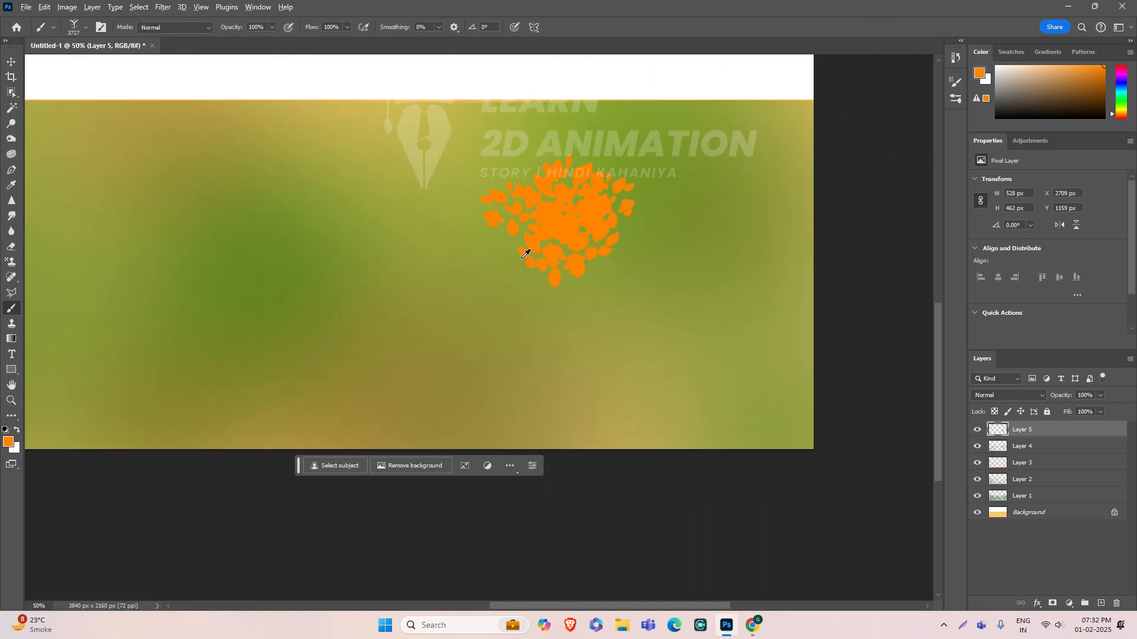
Step: Reduce the crack brush to 263 px, try several orange stamps and a stroke on the ground, and undo them
drag(406, 257, 270, 272)
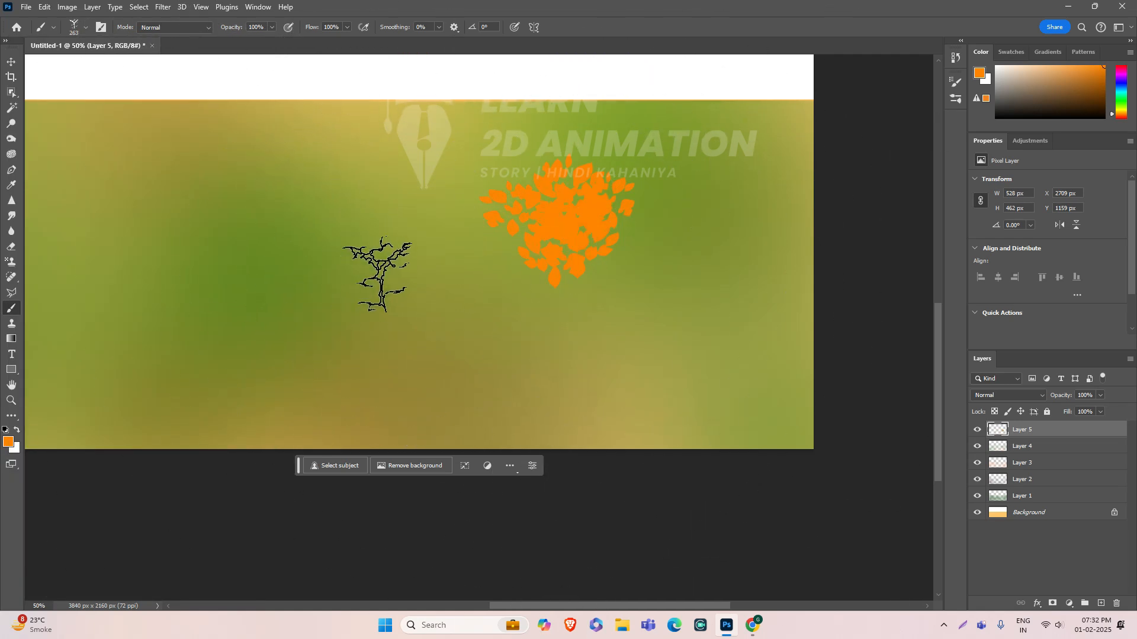
click(382, 191)
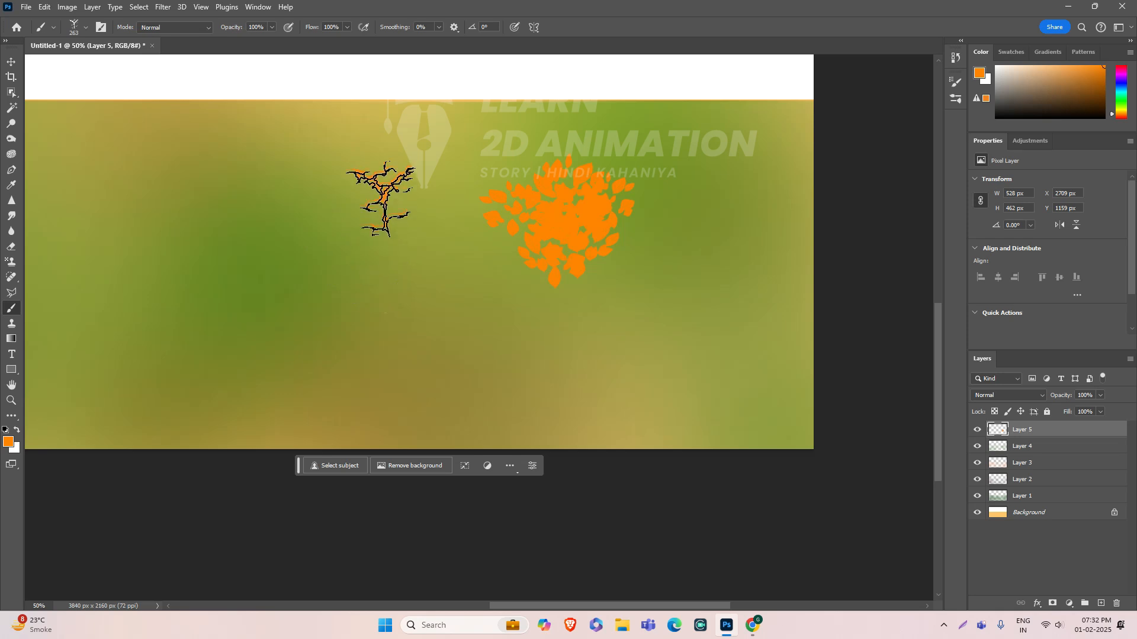
drag(231, 213, 292, 254)
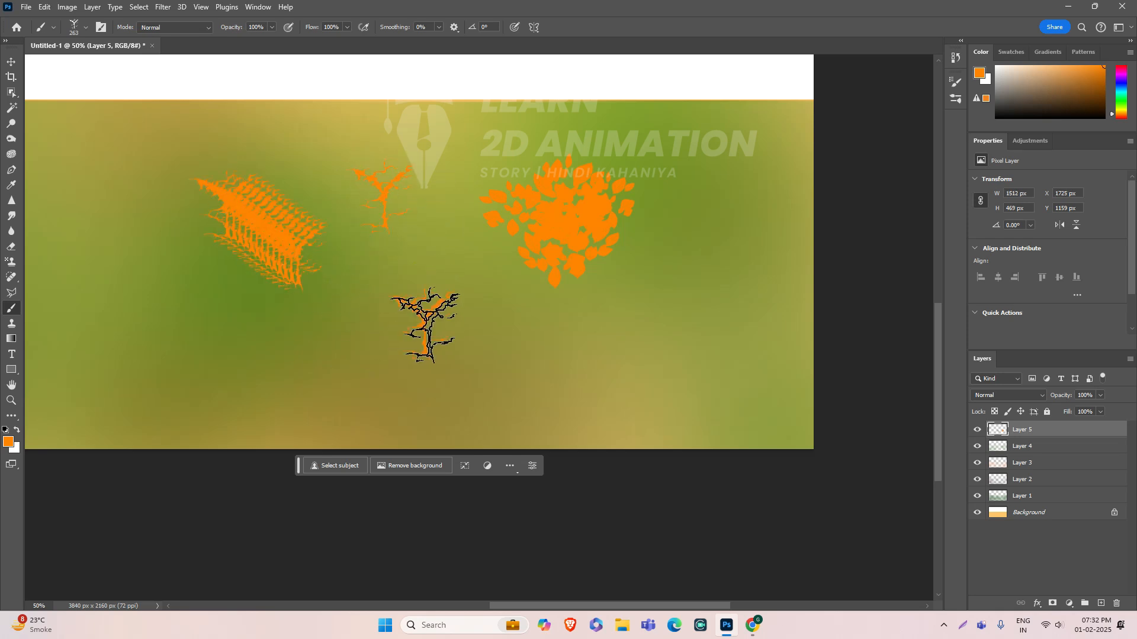
click(588, 330)
key(ctrl+z)
click(740, 207)
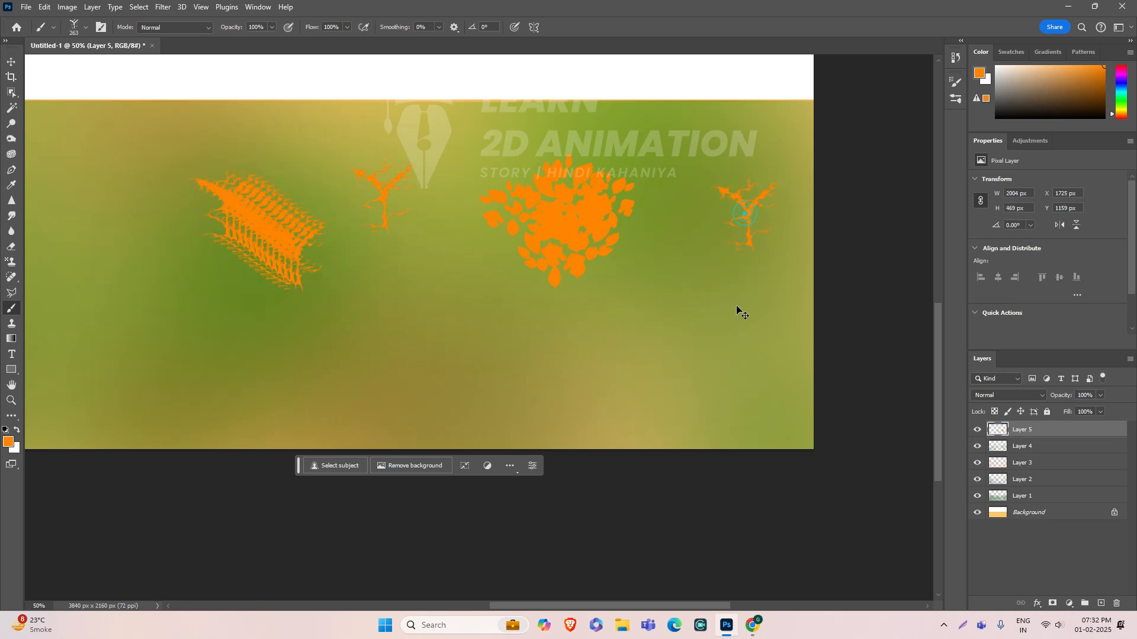
key(ctrl+z)
key(ctrl+z)
key(ctrl+z)
Step: Choose Crack_Brush_6, reduce it to 1067 px, try a stamp on the ground, and undo it
click(86, 29)
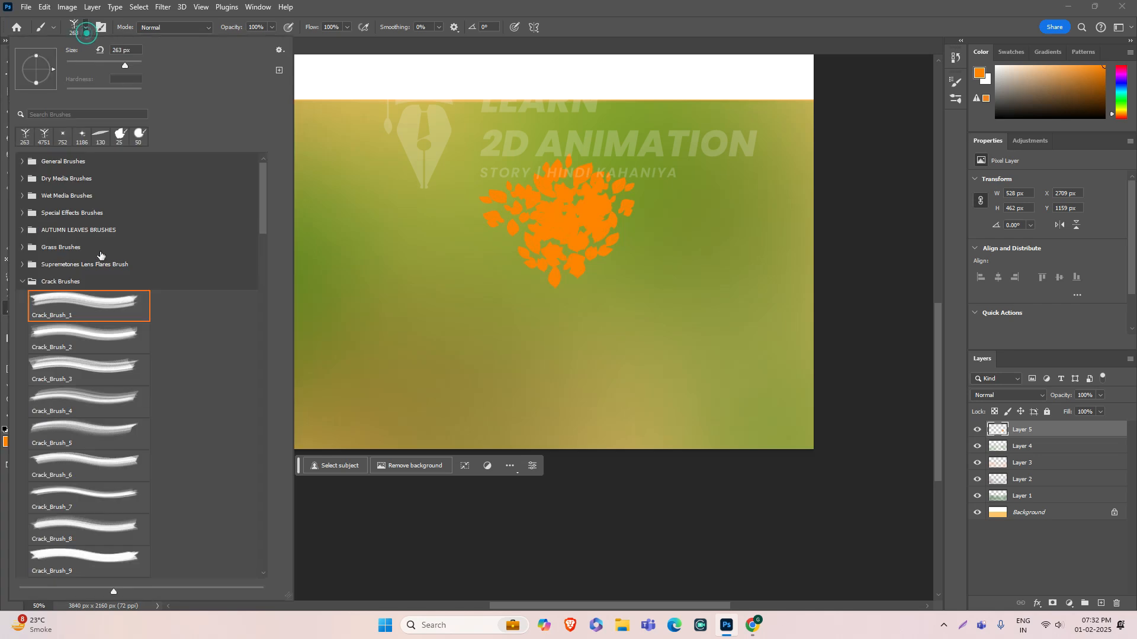
click(72, 464)
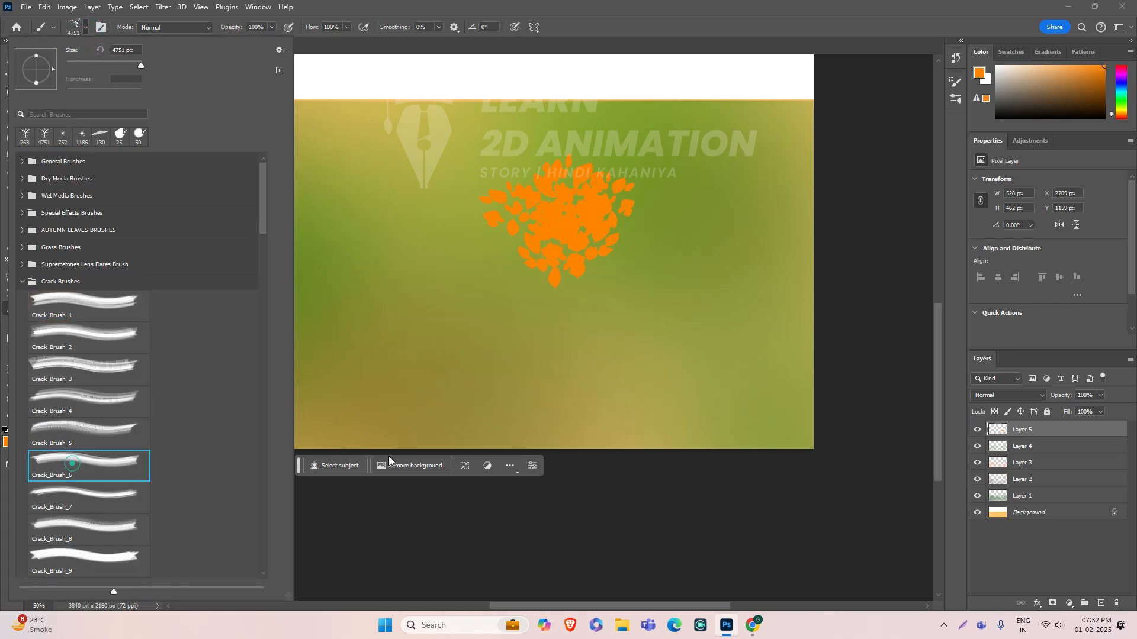
right_click(437, 231)
alt+right_click(427, 237)
drag(417, 249, 257, 244)
drag(494, 268, 108, 264)
click(325, 215)
key(ctrl+z)
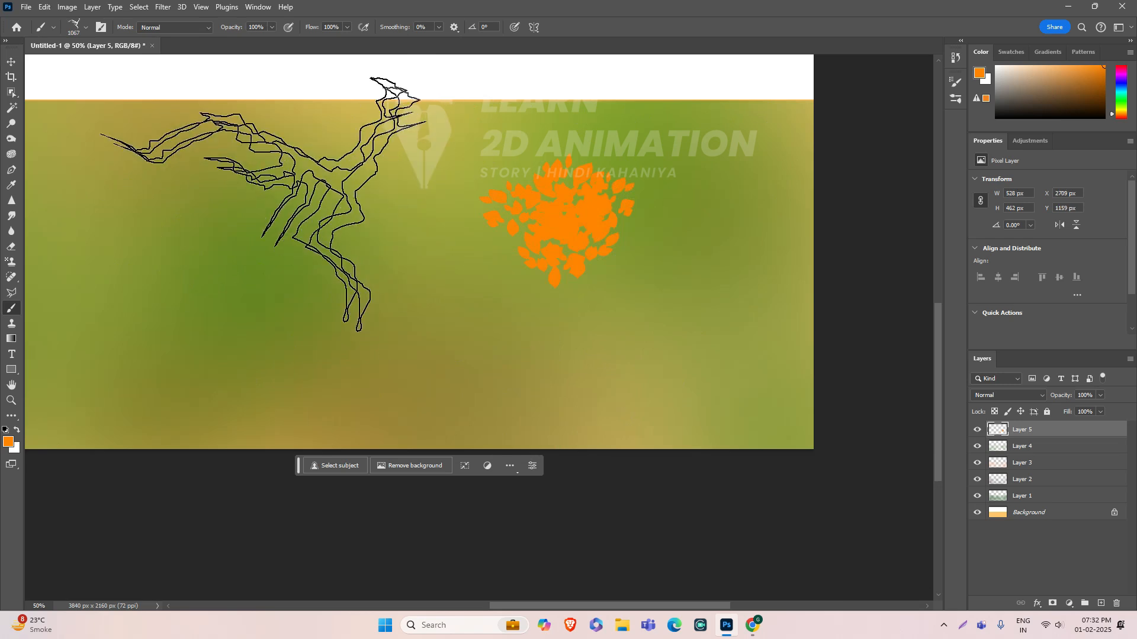
Step: Choose Electric Bolts_01 from the Electric Bolts Brushes, try it on the ground at 2500 px, and undo the stamp
click(83, 26)
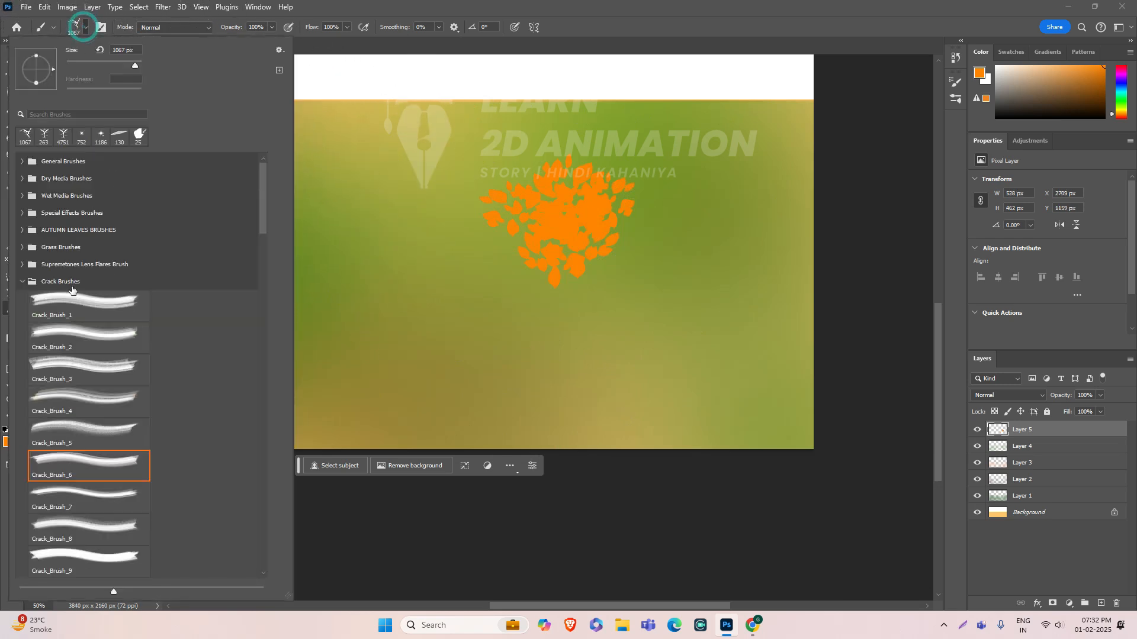
click(23, 282)
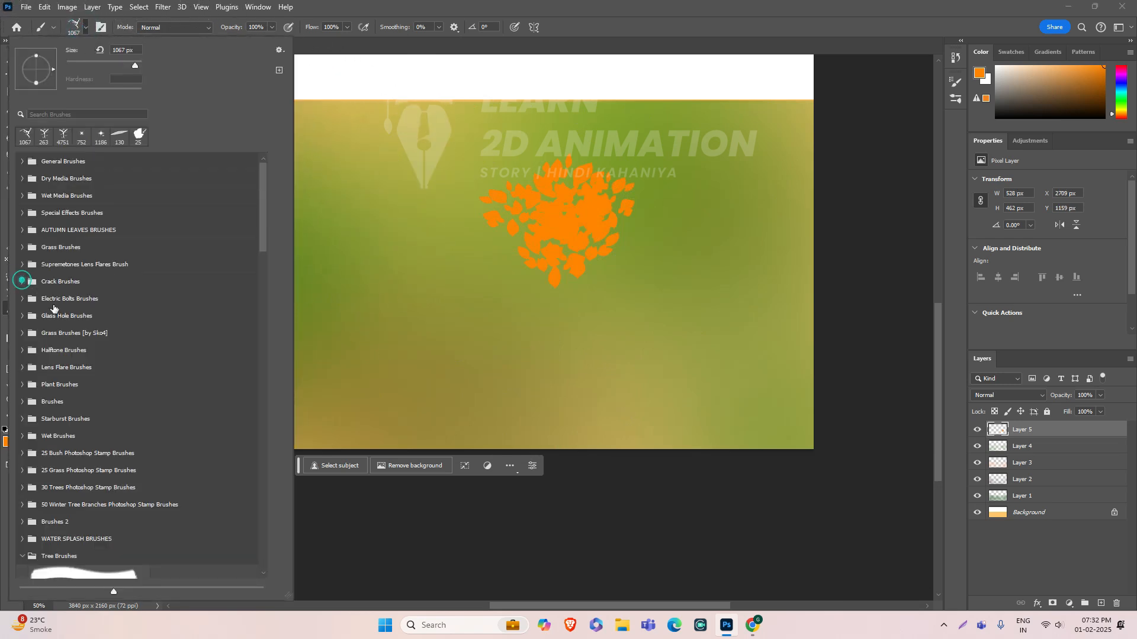
click(22, 299)
click(73, 322)
click(469, 164)
key(ctrl+z)
Step: Reduce the electric bolt brush to 496 px, try orange stamps at several spots, and undo them
click(390, 119)
key(ctrl+z)
click(288, 136)
click(296, 320)
click(536, 319)
key(ctrl+z)
key(ctrl+z)
key(ctrl+z)
click(84, 27)
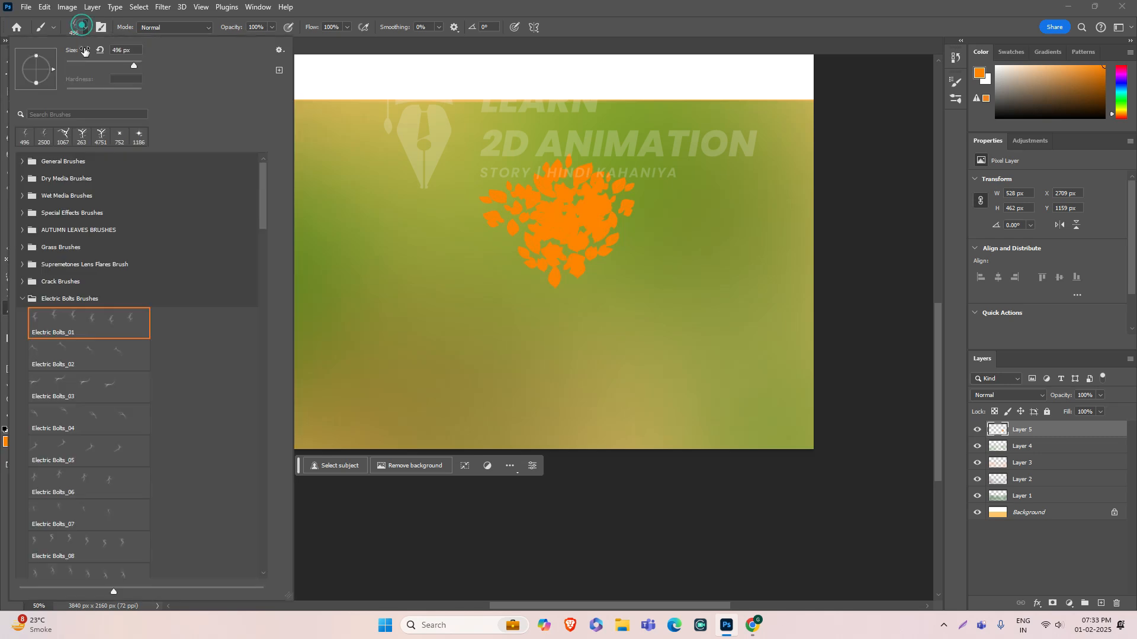
Step: Choose Glass_Hole_Brush_1 from the Glass Hole Brushes, try it on the ground at 929 px, and undo the stamp
scroll(112, 518, down, 8)
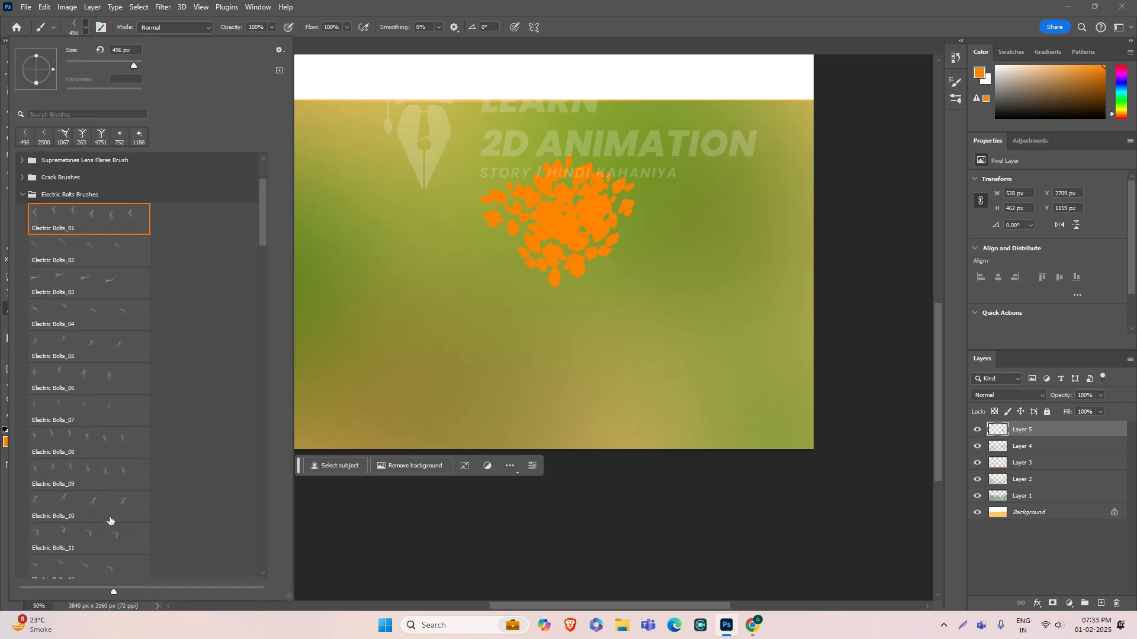
scroll(119, 509, up, 7)
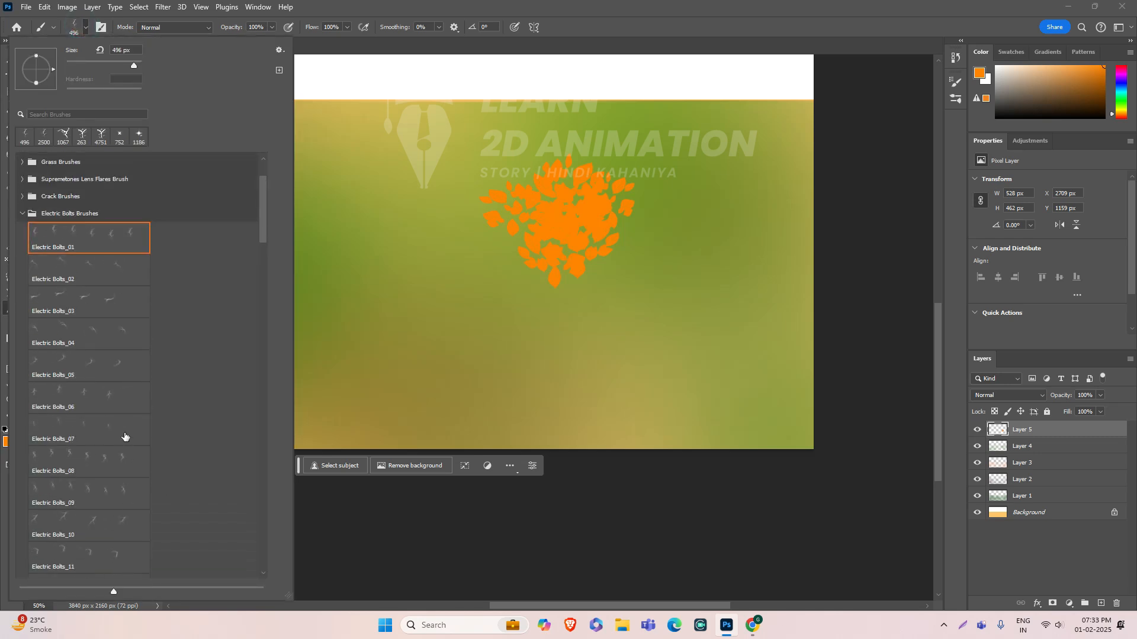
click(23, 282)
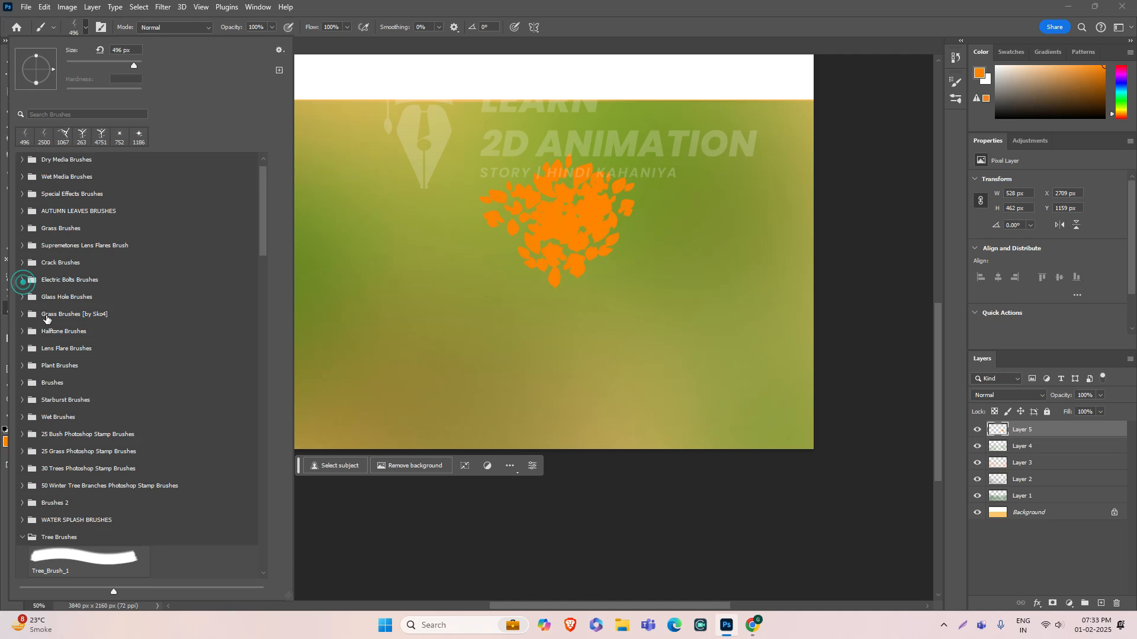
click(22, 297)
click(62, 316)
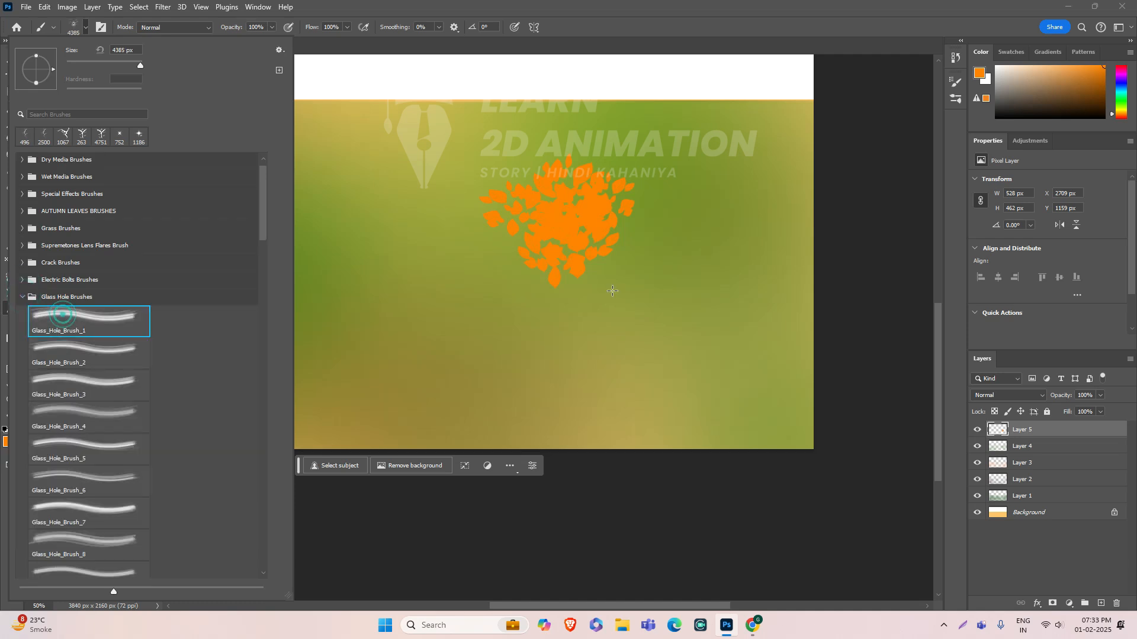
key(Return)
click(293, 250)
key(ctrl+z)
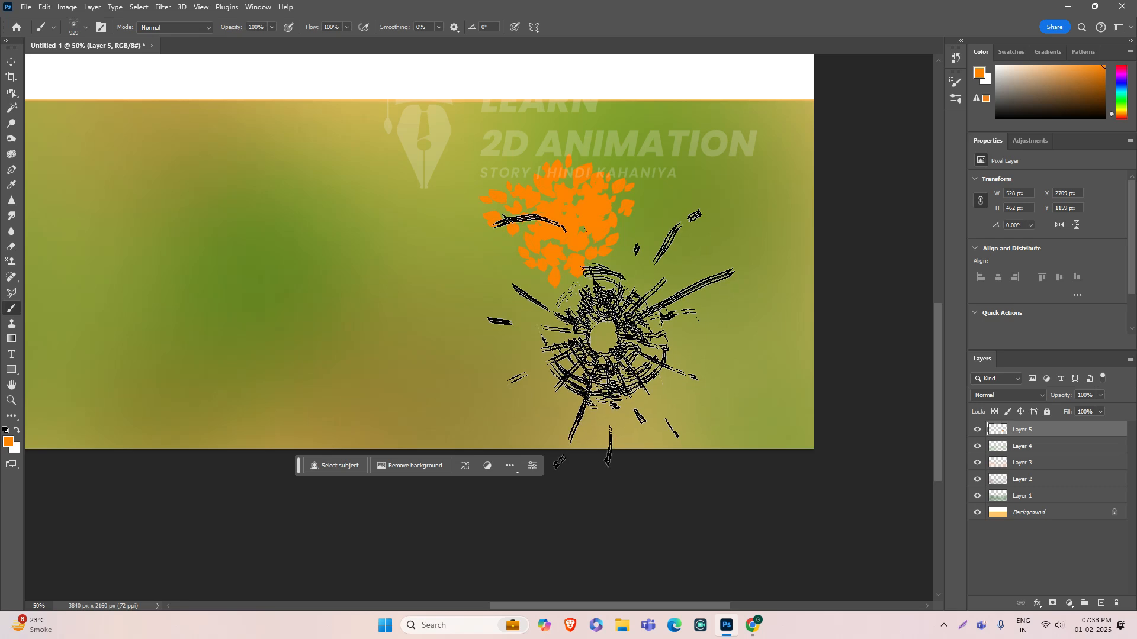
Step: Choose Glass_Hole_Brush_2, try an orange stamp on the ground at 4988 px, and undo it
click(76, 26)
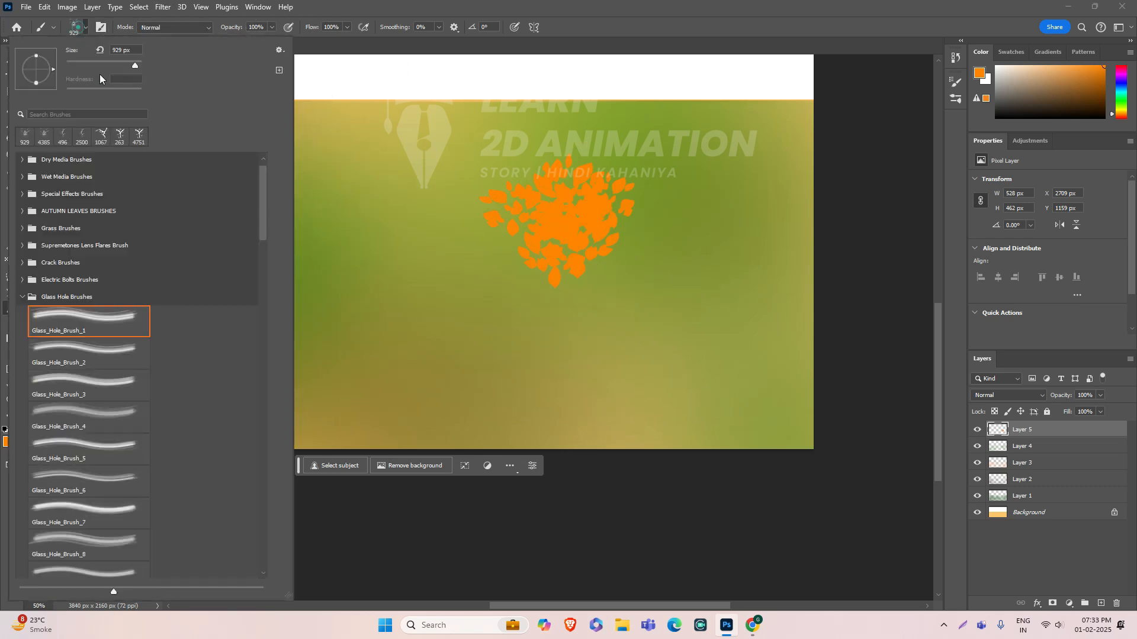
click(71, 357)
click(466, 246)
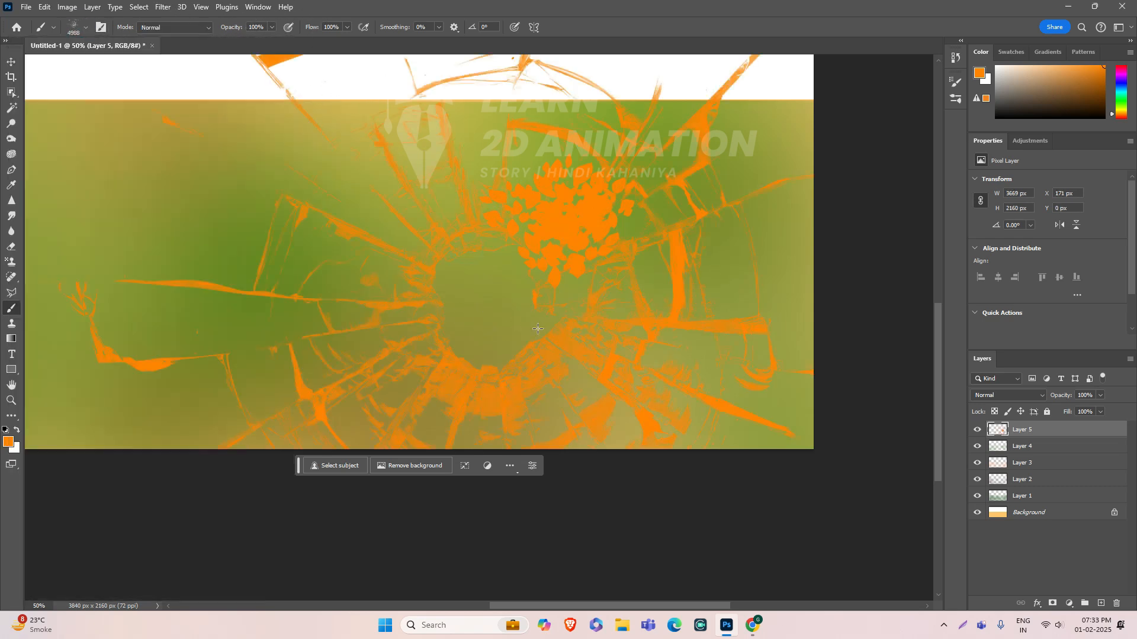
key(ctrl+z)
Step: Choose Grass 01 from the Grass Brushes [by Sko4], enlarge it to 656 px, try orange strokes on the ground, and undo them
click(73, 26)
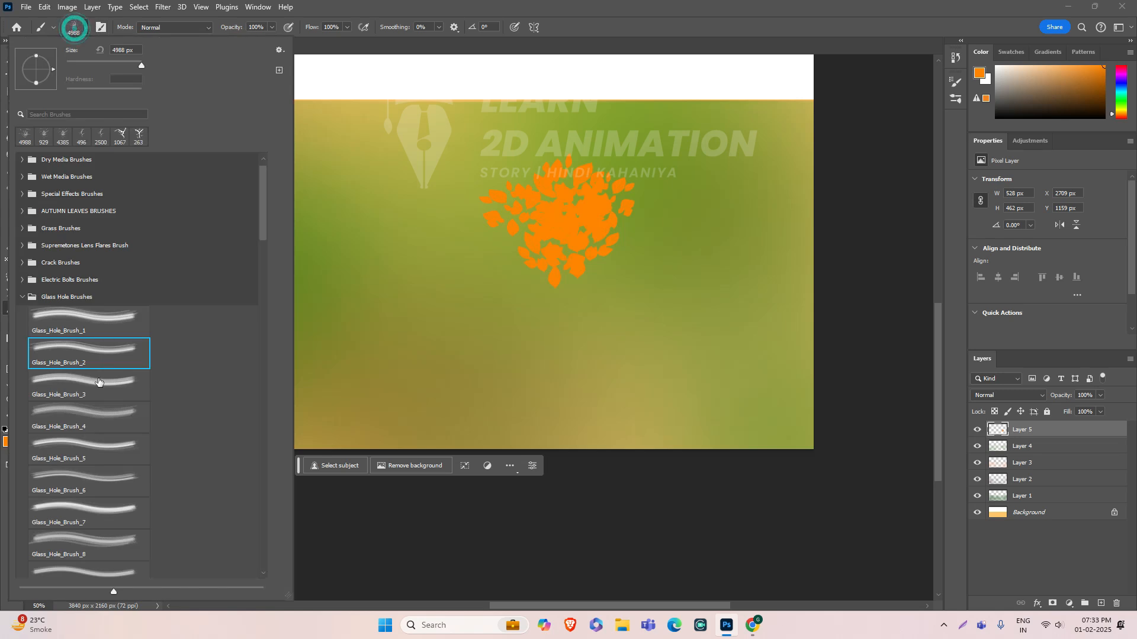
click(23, 297)
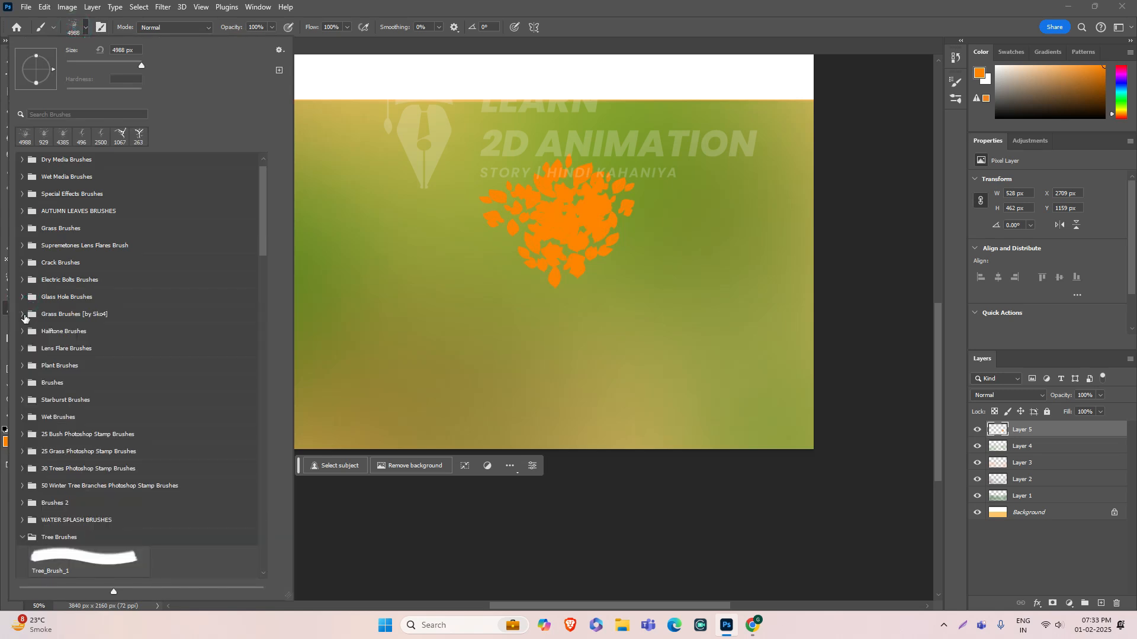
click(23, 315)
click(74, 339)
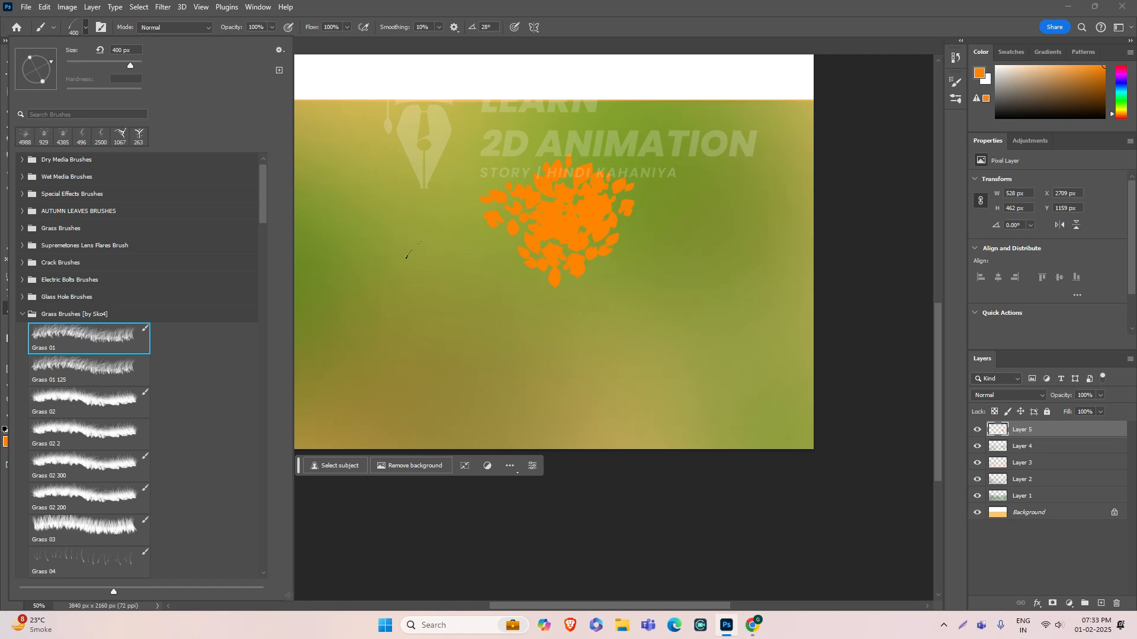
click(396, 224)
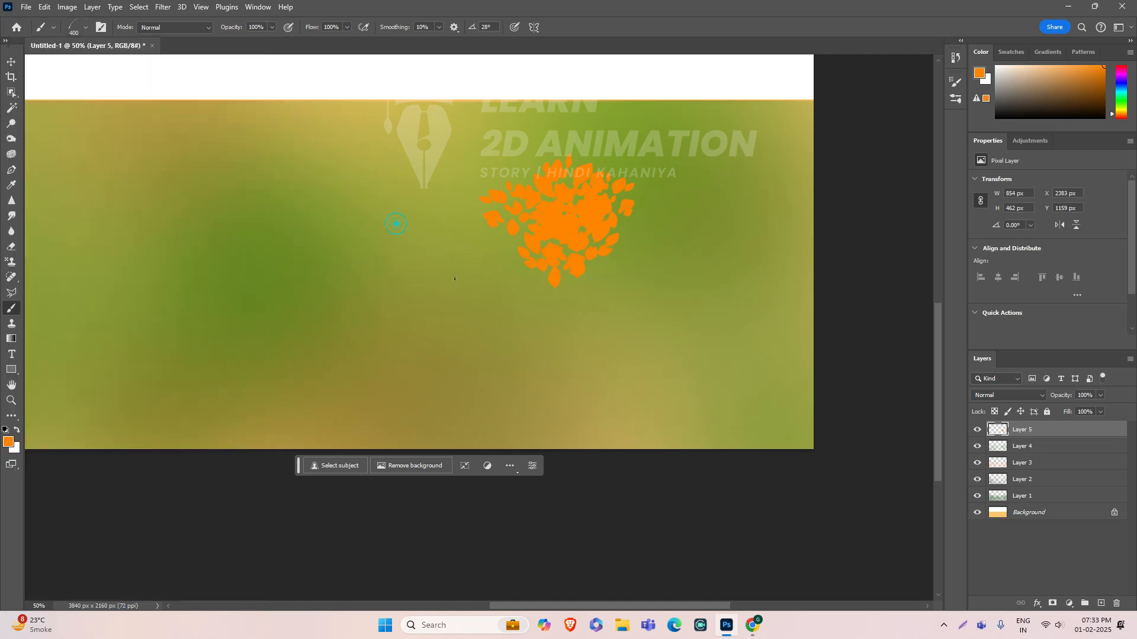
drag(238, 231, 278, 240)
drag(198, 254, 424, 258)
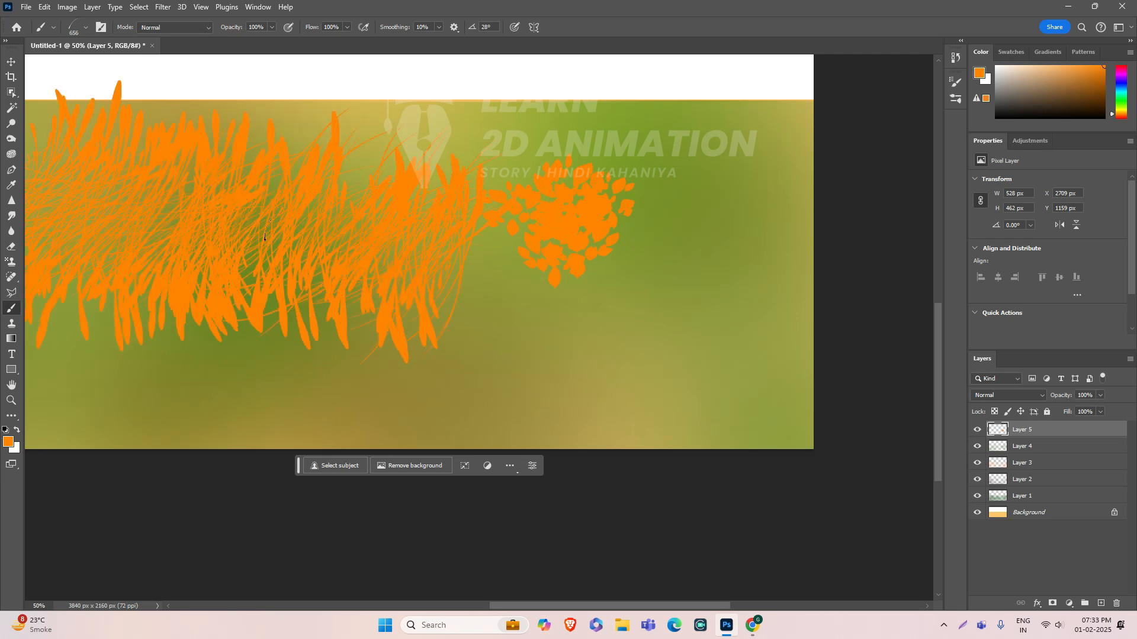
key(ctrl+z)
Step: Try one more orange grass stroke, then undo it together with the orange leaf cluster
mouse_move(181, 251)
mouse_down()
mouse_move(192, 249)
mouse_move(127, 193)
mouse_up()
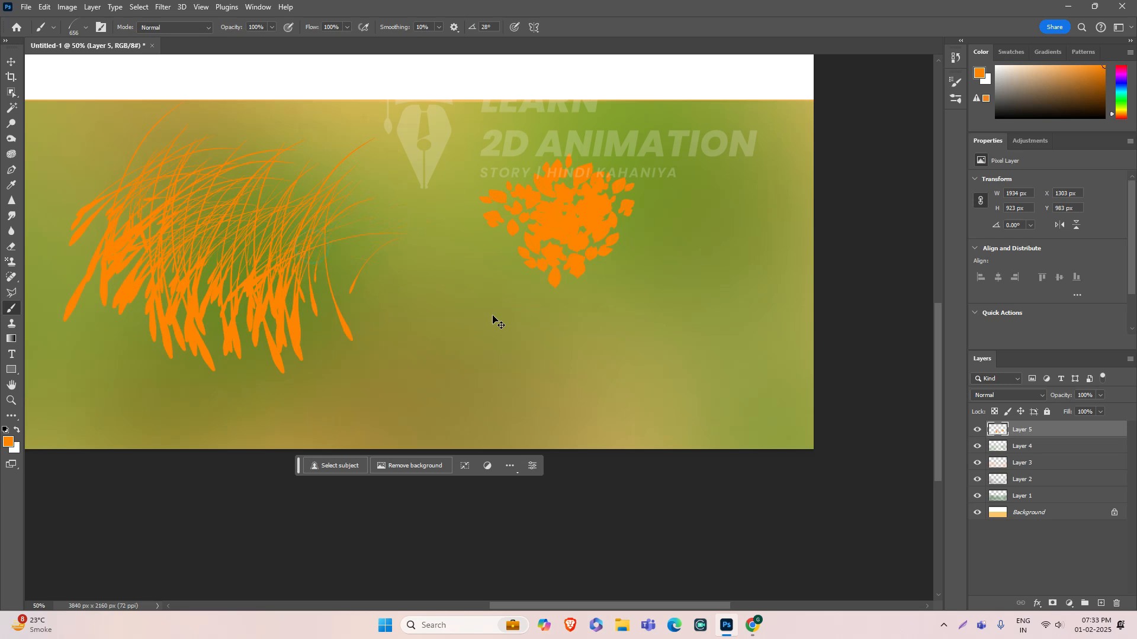
key(ctrl+z)
key(ctrl+z)
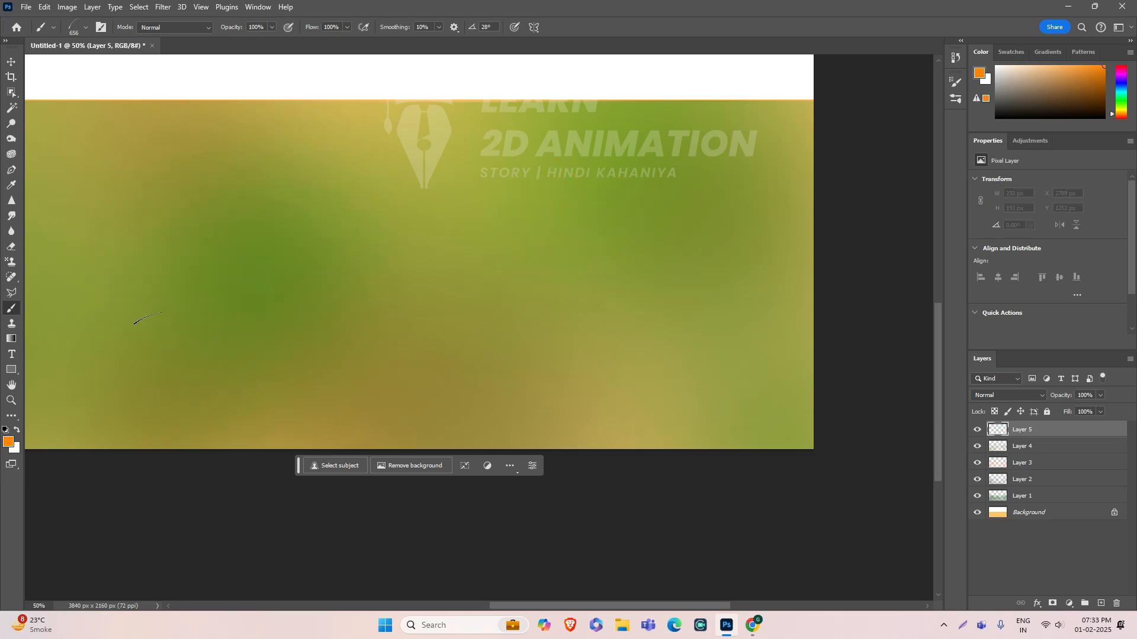
Step: Set the foreground colour to a dark green
click(7, 442)
drag(579, 255, 584, 243)
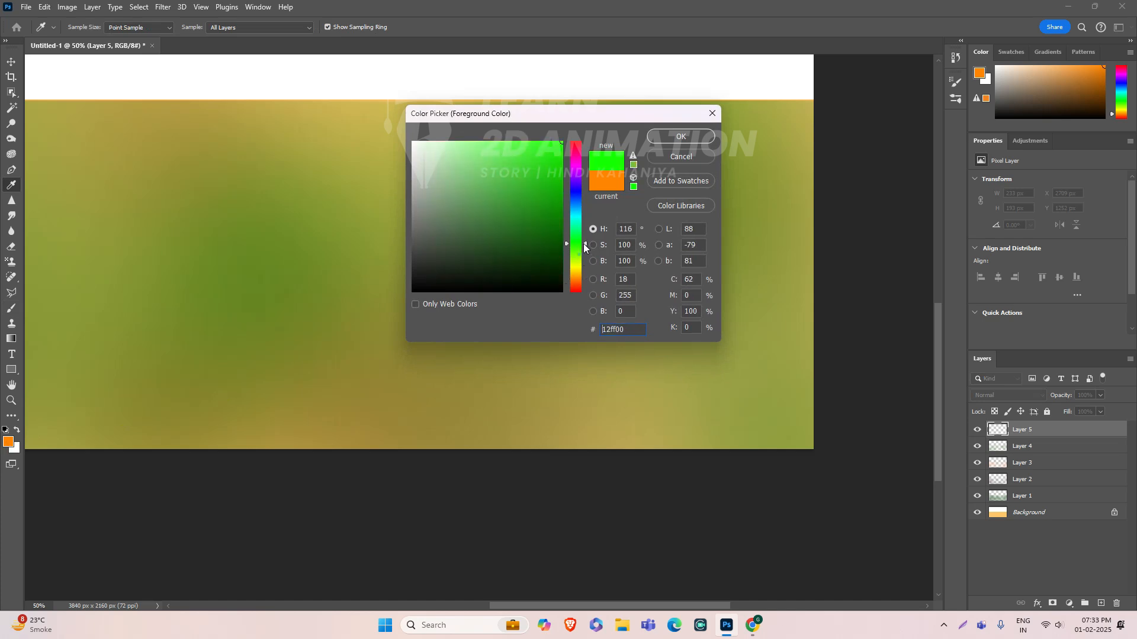
click(668, 139)
Step: Test the 656 px Grass 01 brush with green strokes on the middle of the ground, undoing and repainting part of them
mouse_move(491, 243)
mouse_down()
mouse_move(435, 226)
mouse_move(488, 240)
mouse_move(450, 233)
mouse_move(339, 255)
mouse_move(418, 343)
mouse_move(619, 237)
mouse_up()
key(ctrl+z)
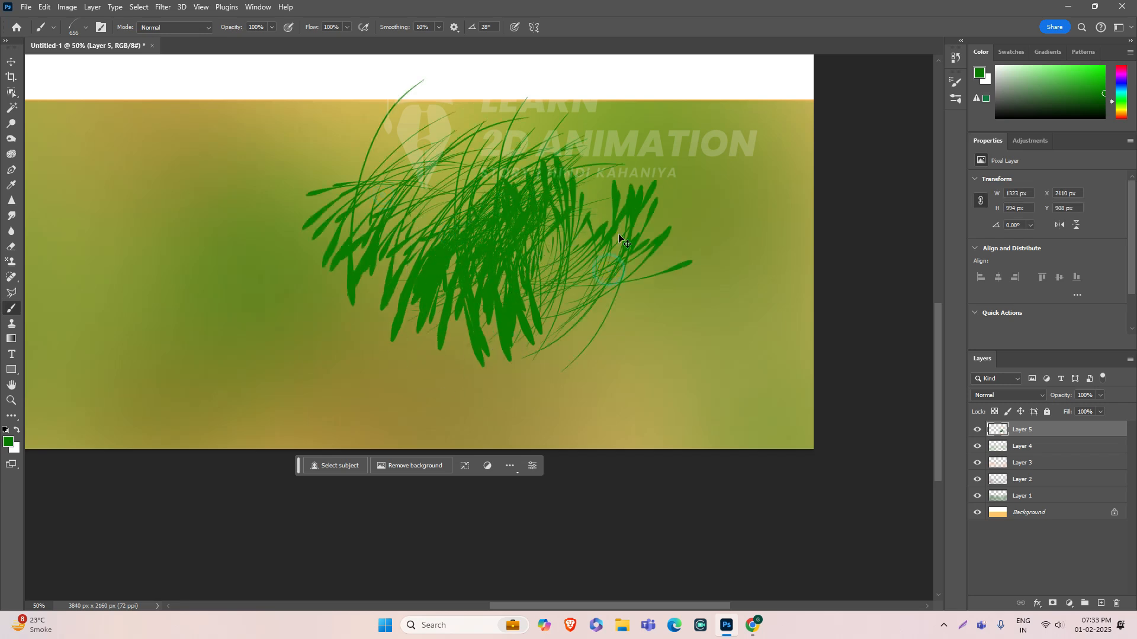
key(ctrl+z)
key(ctrl+z)
drag(426, 225, 442, 250)
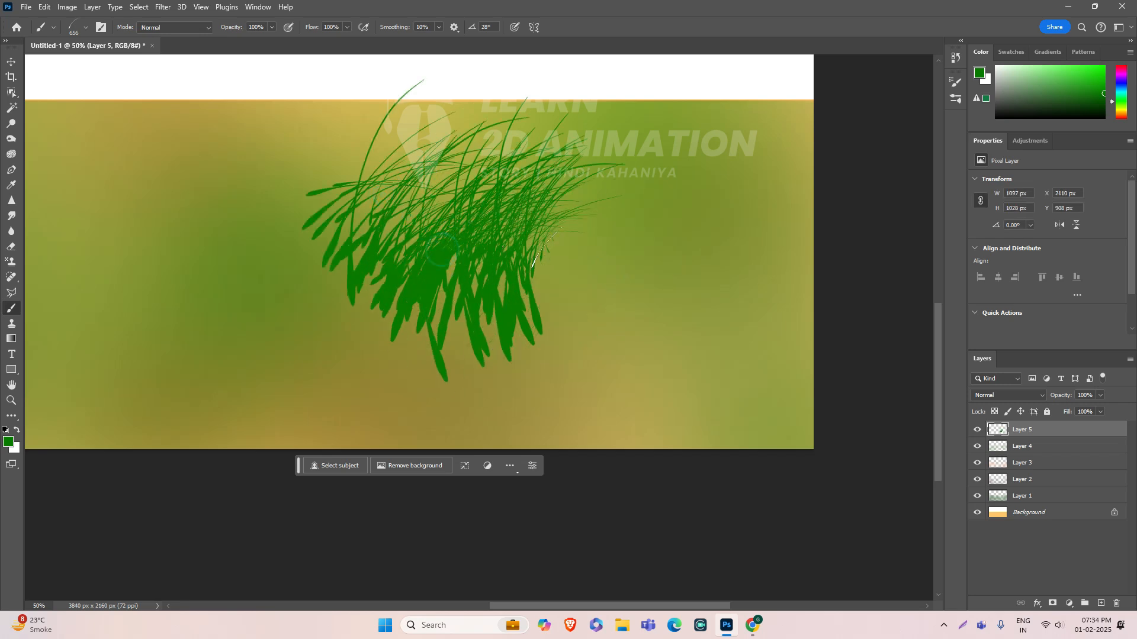
Step: Choose Grass 01 125, try a stroke at 125 px and undo it, then enlarge the brush to 605 px and paint another clump
click(84, 29)
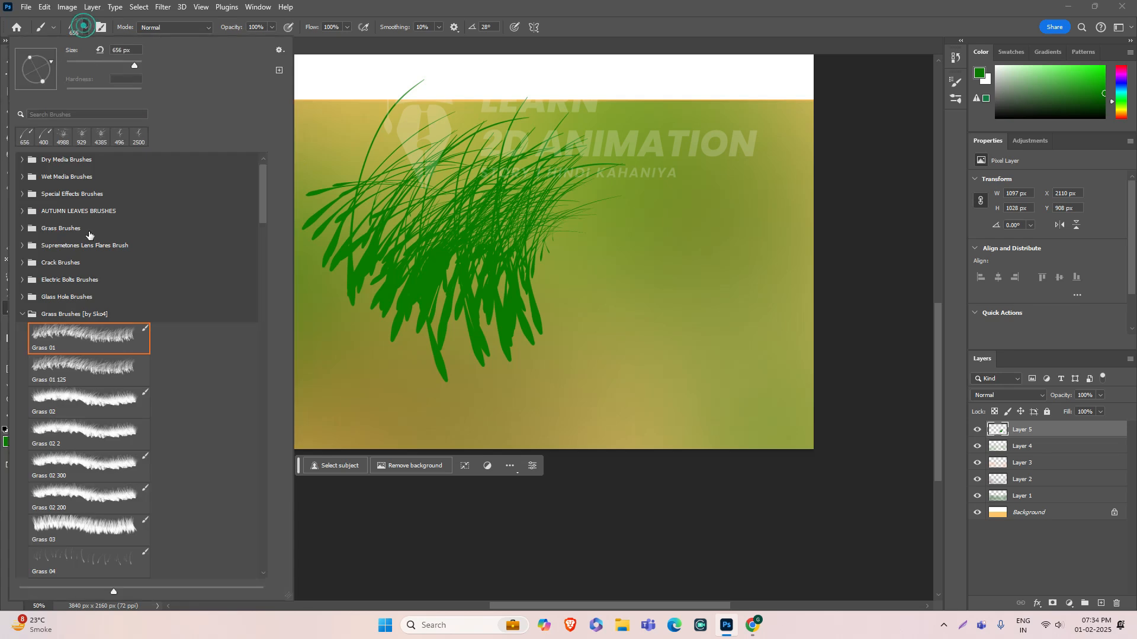
click(536, 231)
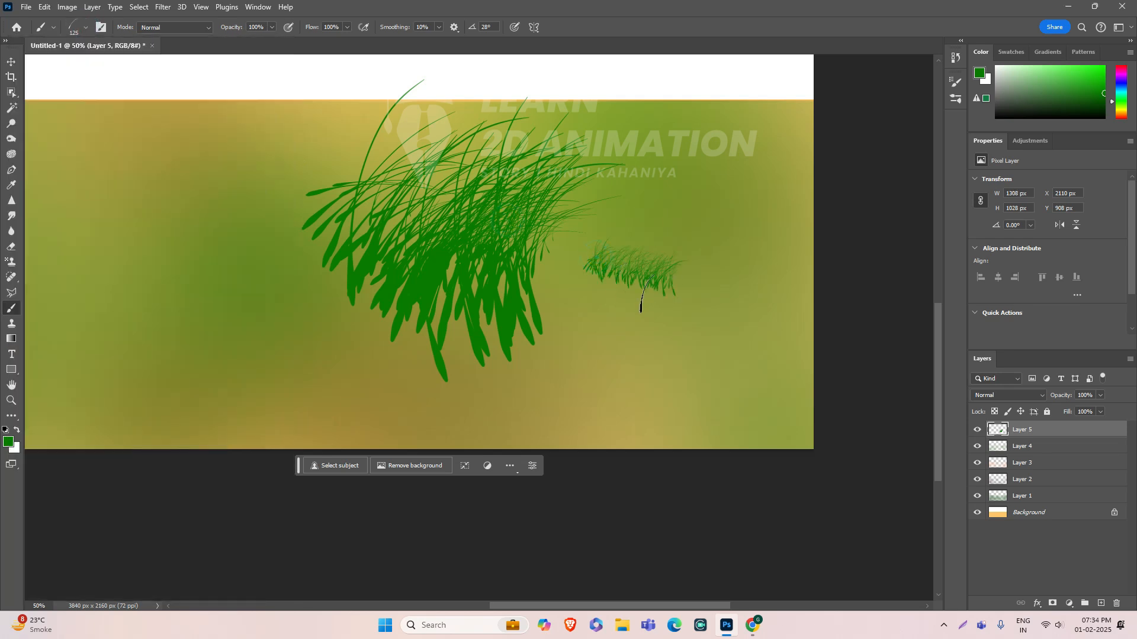
key(ctrl+z)
mouse_move(624, 290)
mouse_down()
mouse_move(643, 303)
mouse_move(734, 292)
mouse_move(643, 302)
mouse_up()
key(ctrl+z)
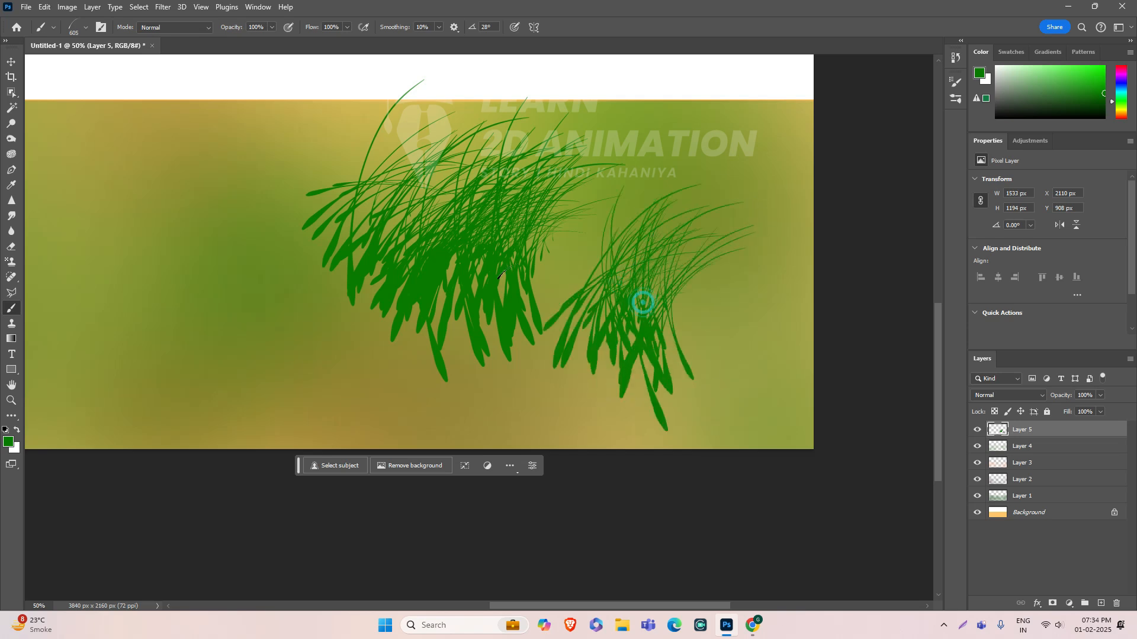
Step: Choose a 400 px grass tuft brush and paint a dense green grass clump along the lower part of the ground
click(86, 27)
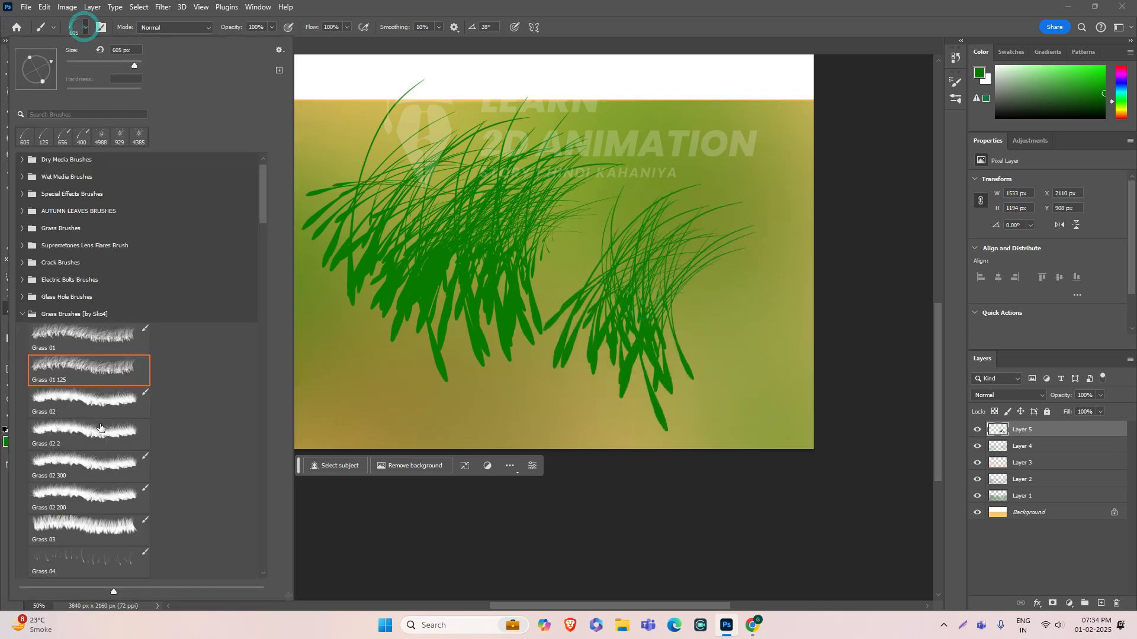
click(347, 354)
mouse_move(232, 348)
mouse_down()
mouse_move(317, 350)
mouse_move(203, 343)
mouse_move(165, 360)
mouse_move(303, 362)
mouse_move(423, 407)
mouse_move(394, 386)
mouse_up()
key(space)
drag(232, 307, 480, 318)
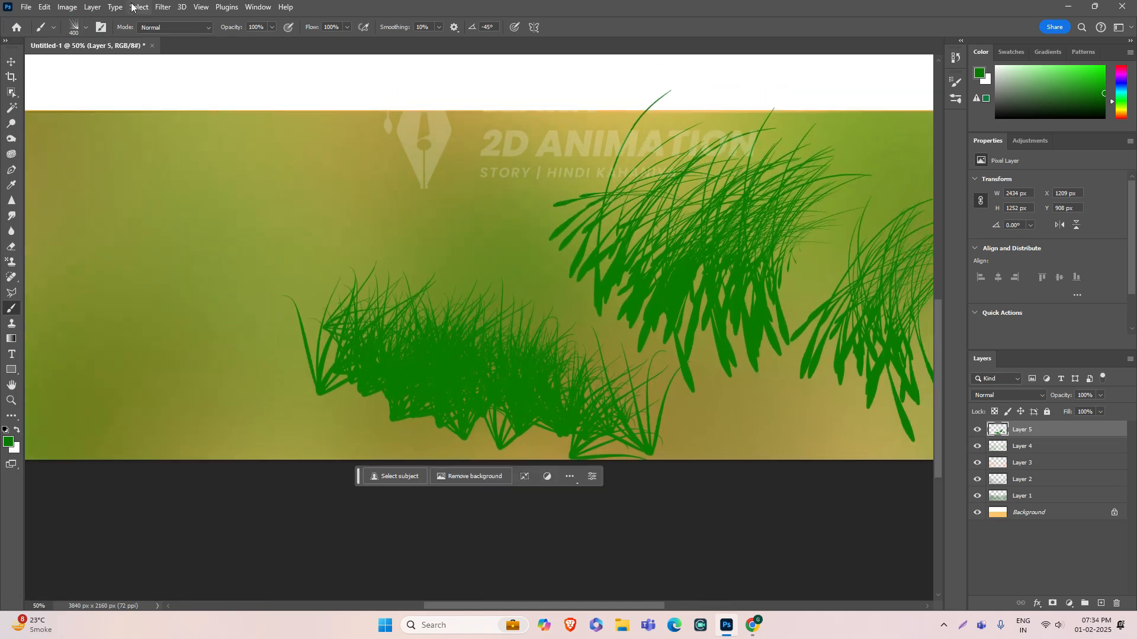
Step: Choose Grass 02 2 and paint a short green grass strip at 200 px near the horizon
click(85, 28)
click(86, 435)
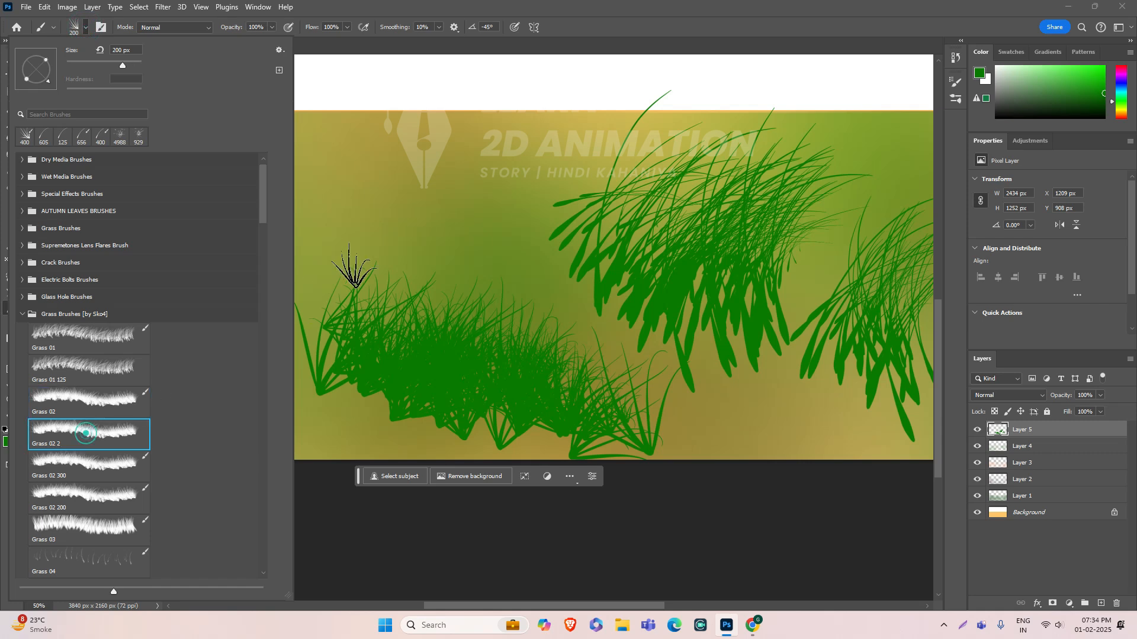
drag(369, 187, 479, 211)
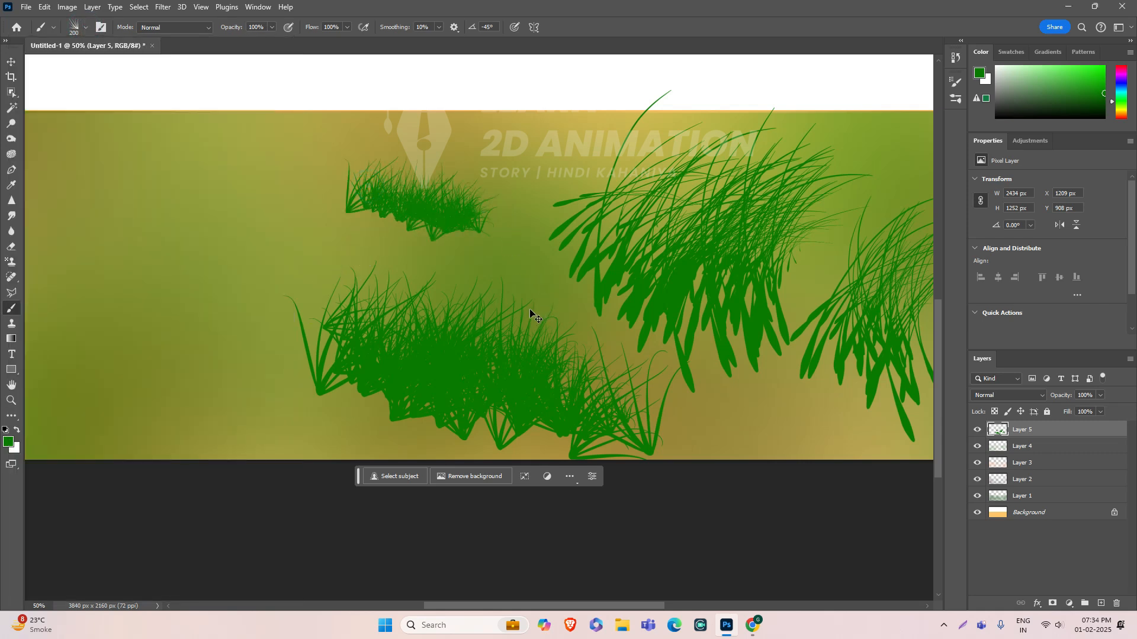
Step: Undo all the green grass test strokes on Layer 5
key(ctrl+z)
key(ctrl+z)
key(ctrl+z)
key(ctrl+z)
key(ctrl+z)
key(ctrl+z)
key(ctrl+z)
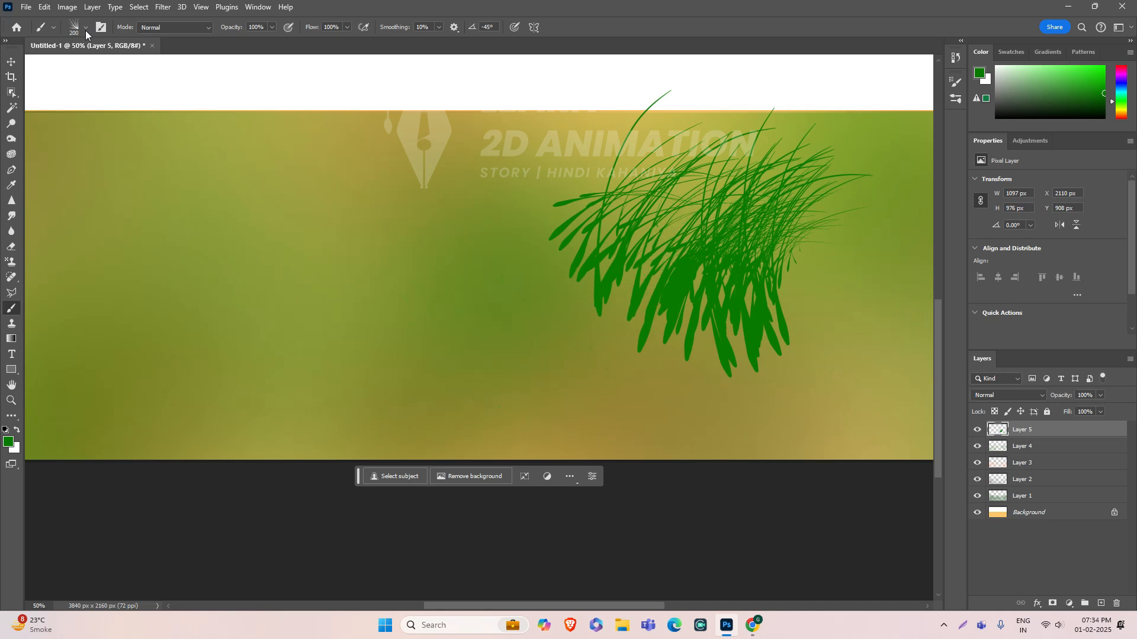
key(ctrl+z)
key(ctrl+z)
key(ctrl+z)
key(ctrl+z)
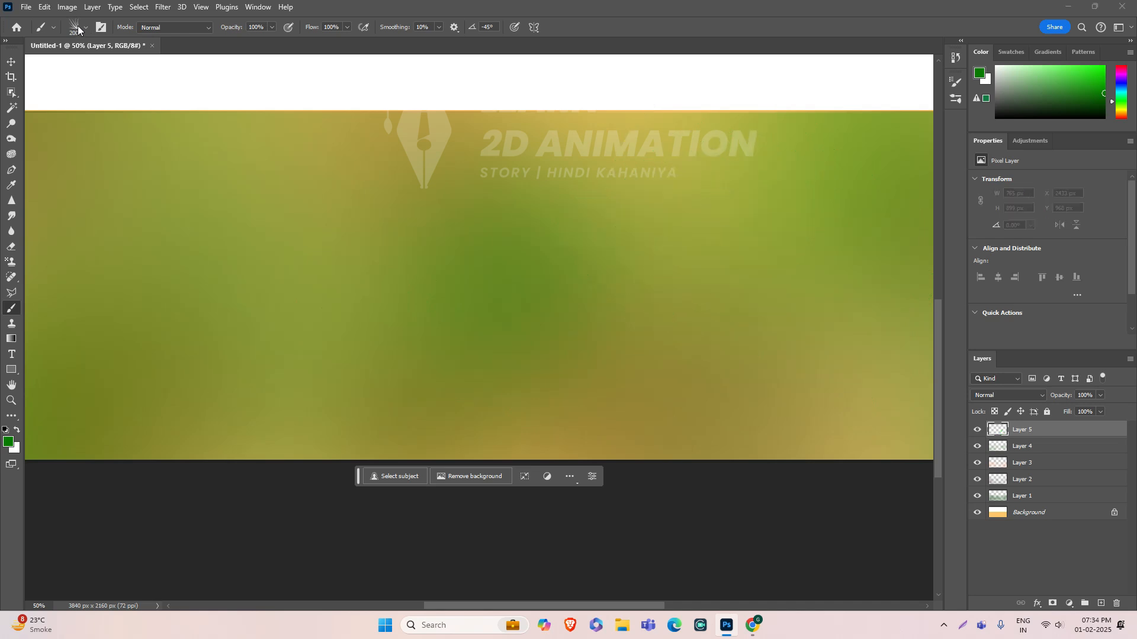
Step: Choose Grass 11, paint a curved green test stroke at 50 px, inspect its texture up close, and undo it
click(79, 30)
scroll(76, 477, down, 8)
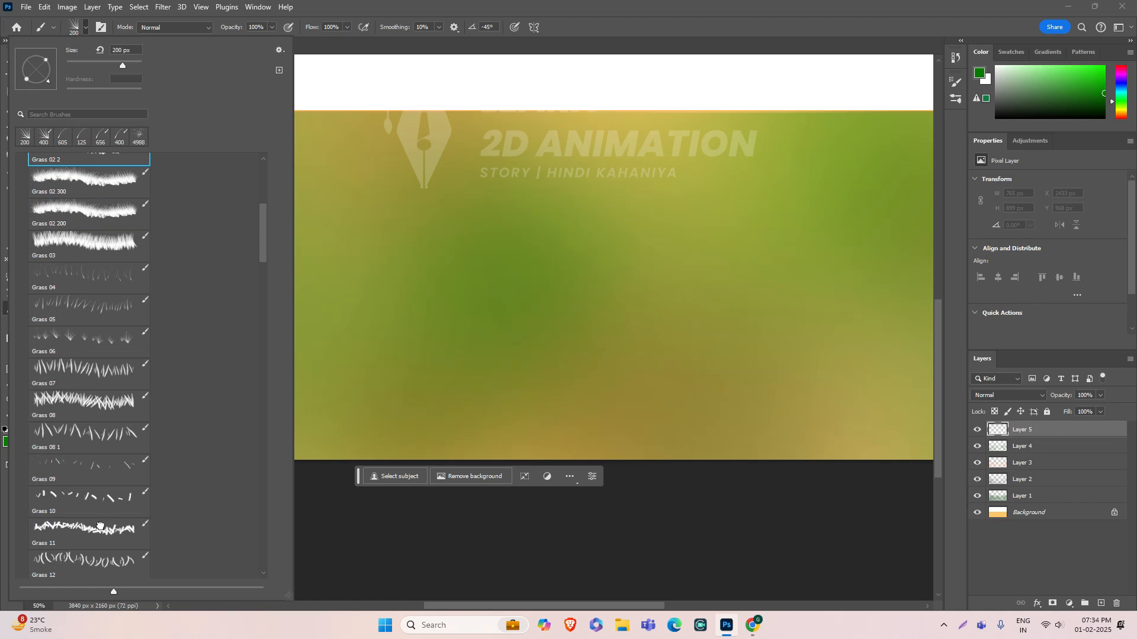
click(491, 268)
drag(491, 268, 619, 294)
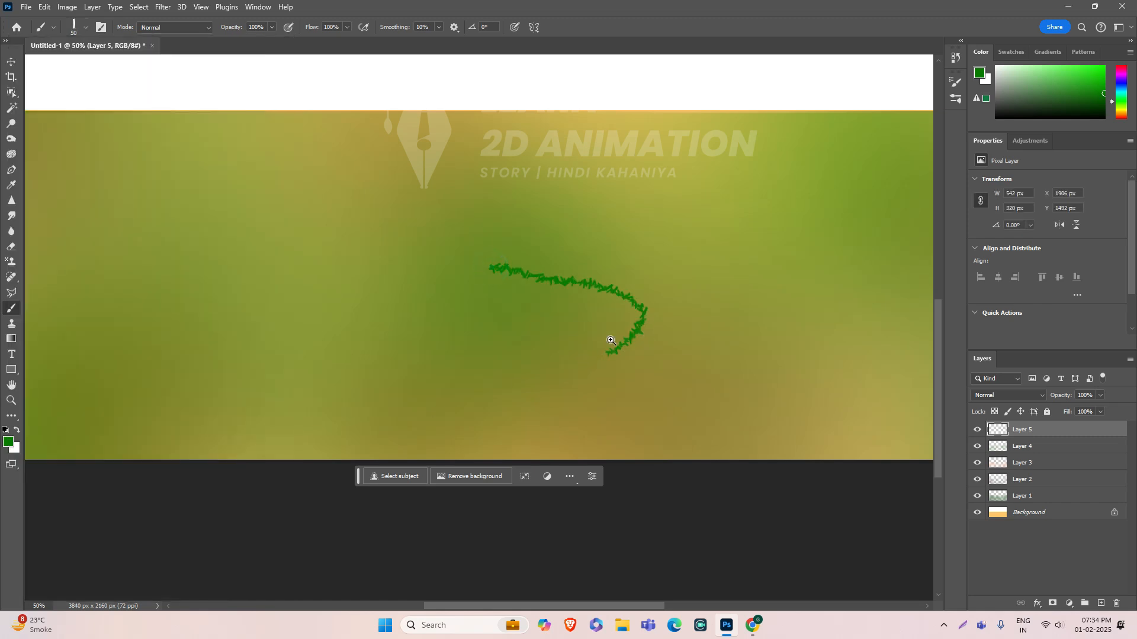
ctrl+click(597, 326)
ctrl+click(597, 326)
ctrl+click(597, 327)
ctrl+click(598, 327)
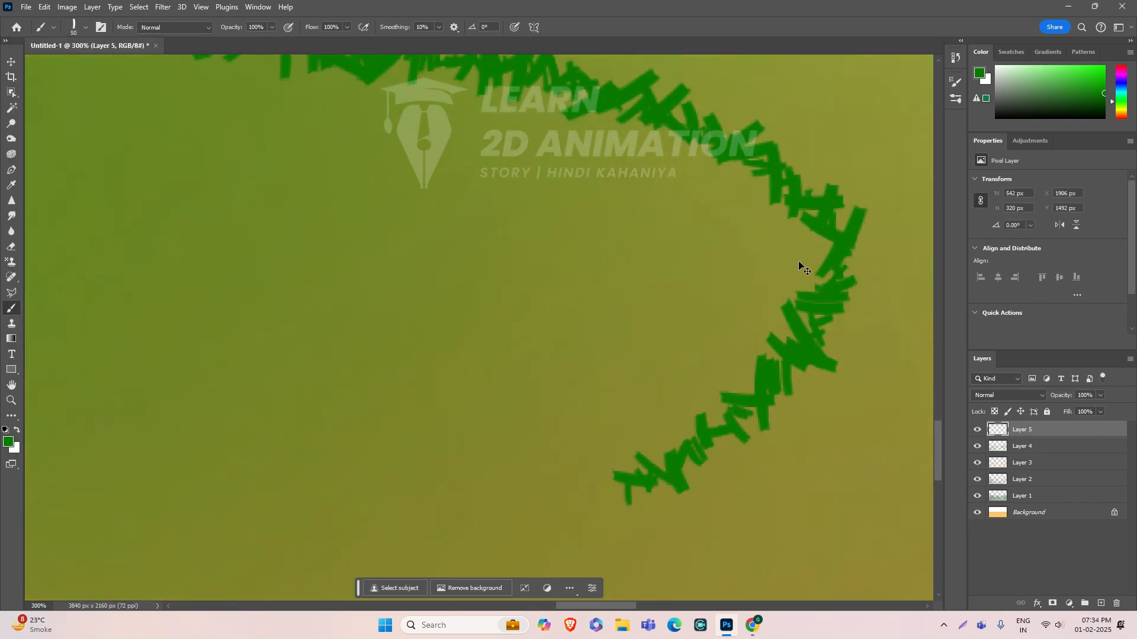
key(ctrl+z)
Step: Try several more 50 px Grass 11 strokes in close-up and undo them
drag(501, 207, 651, 230)
key(ctrl+z)
drag(609, 193, 703, 201)
drag(710, 273, 627, 276)
key(ctrl+z)
Step: Choose Grass 12 and try a single green stamp at 125 px on the middle of the ground
alt+click(504, 203)
alt+click(505, 203)
alt+click(505, 203)
alt+click(505, 203)
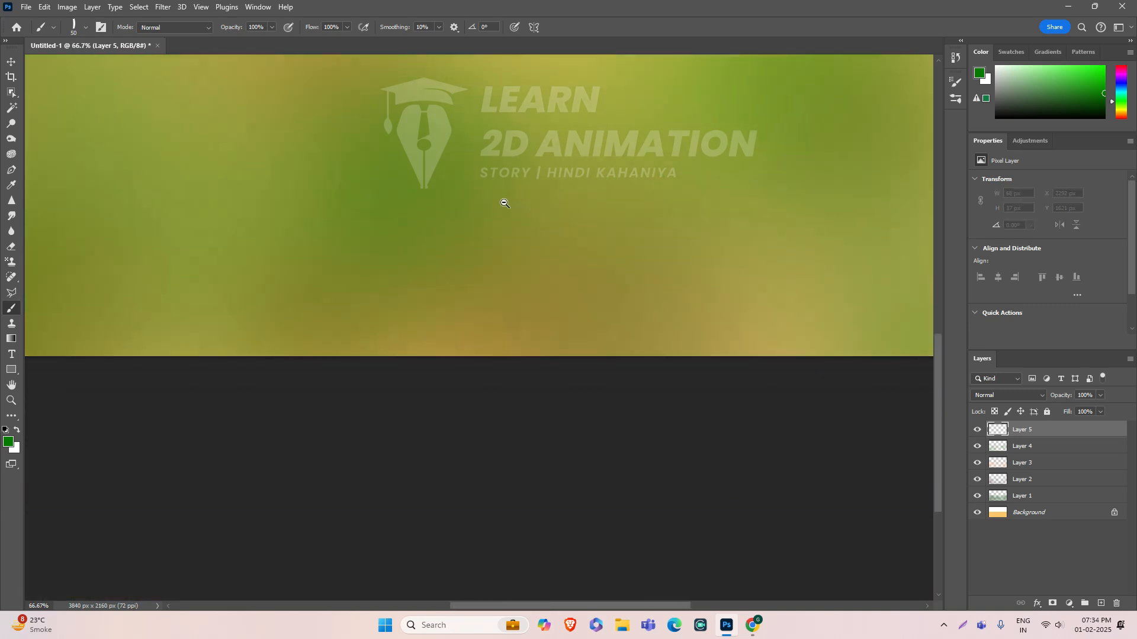
alt+click(505, 203)
scroll(498, 180, up, 3)
click(71, 28)
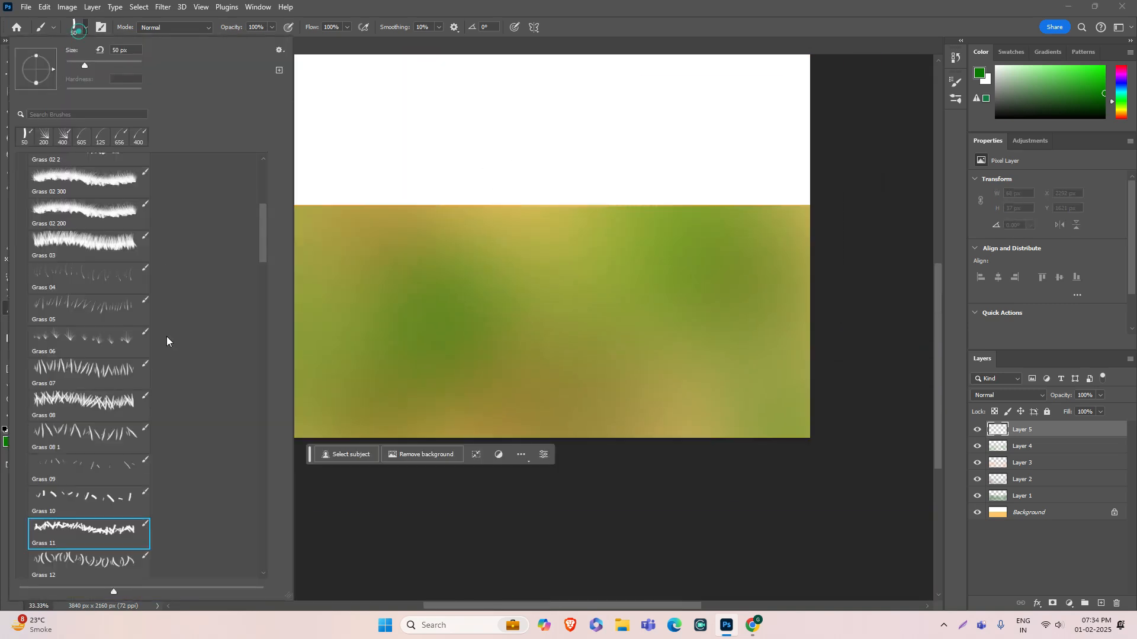
scroll(110, 521, down, 1)
click(457, 324)
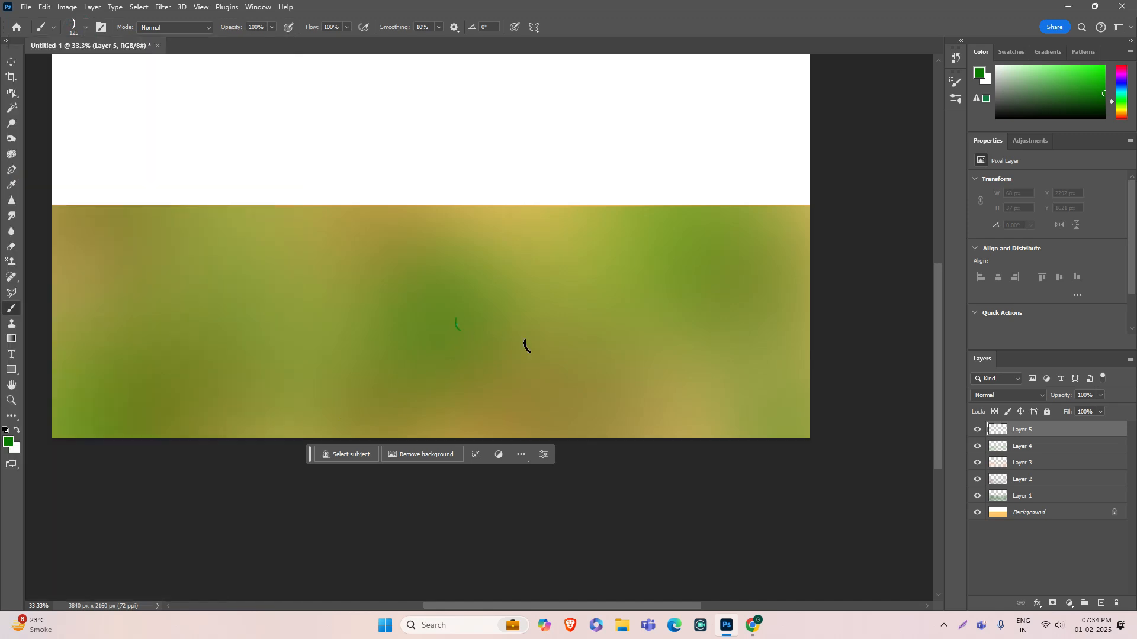
Step: Choose Grass 19 2, try green stamps on the ground at 130 px, and undo the test marks
click(85, 28)
scroll(104, 509, down, 3)
click(511, 304)
key(ctrl+z)
Step: Choose Grass 22 2 and paint a short green grass strip at 60 px on the middle of the ground
click(86, 28)
scroll(120, 508, down, 5)
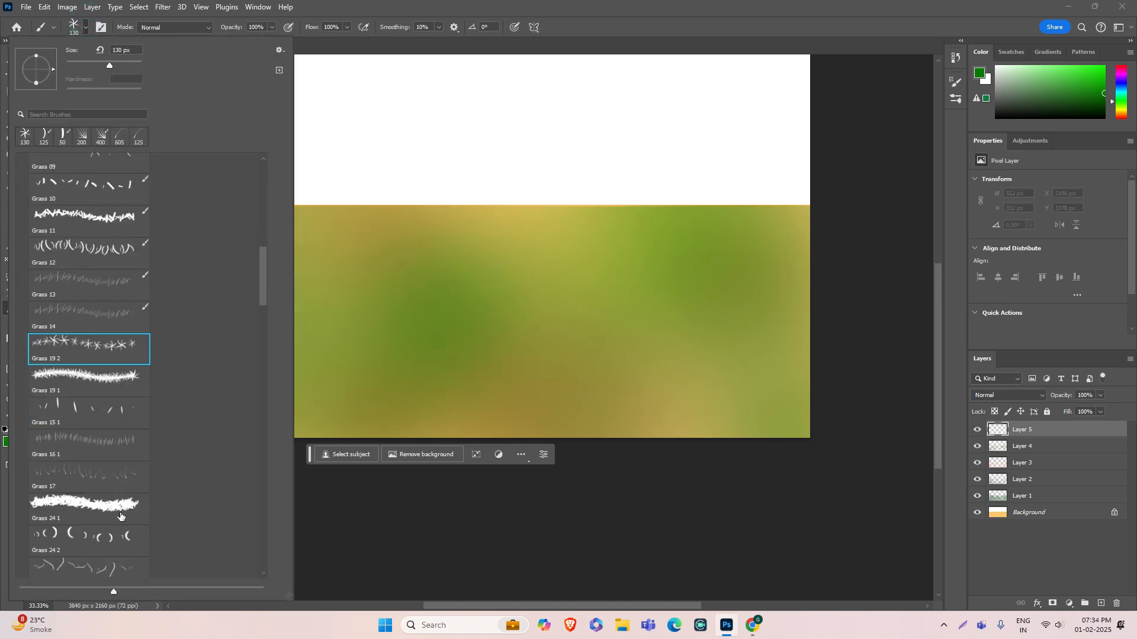
scroll(120, 507, down, 4)
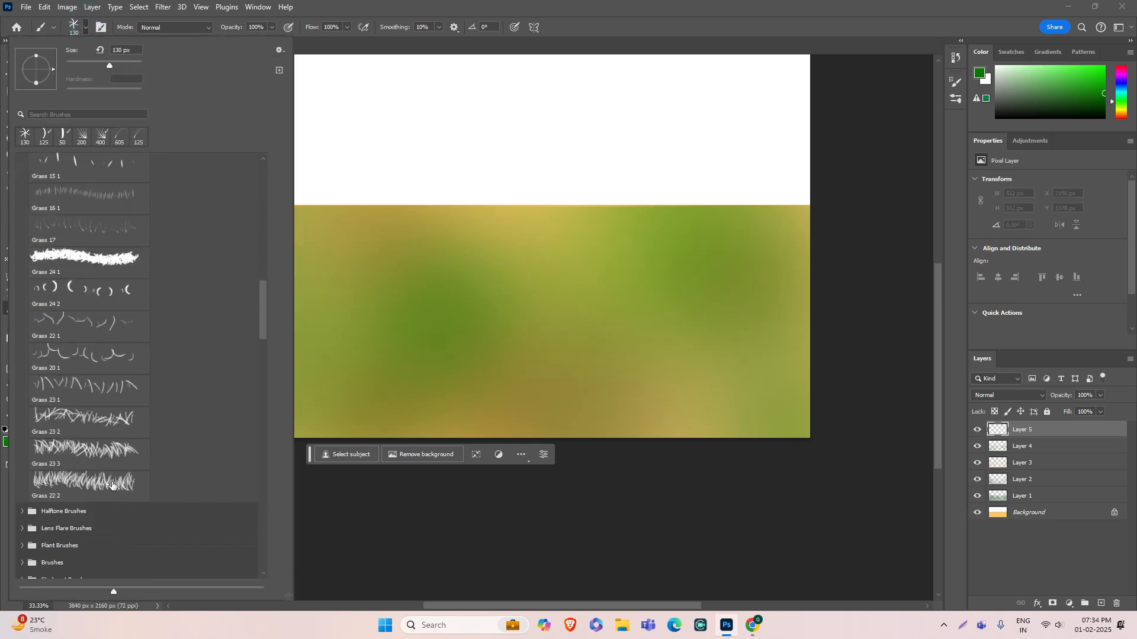
drag(520, 281, 590, 291)
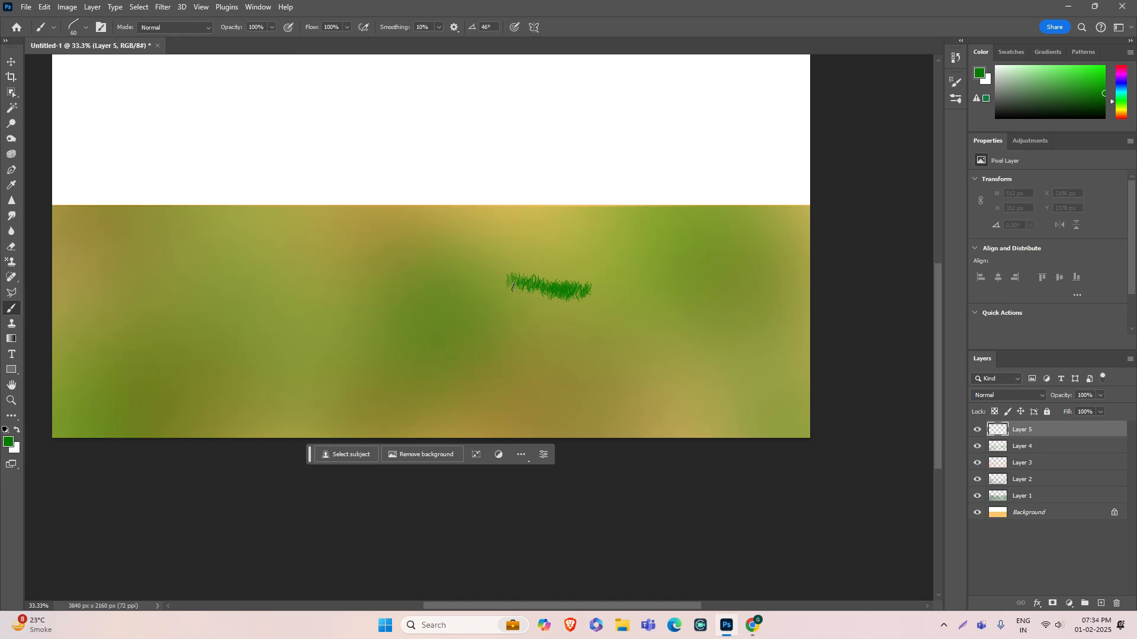
Step: Undo the Grass 22 2 strip and collapse the Grass Brushes [by Sko4] brush set
key(ctrl+z)
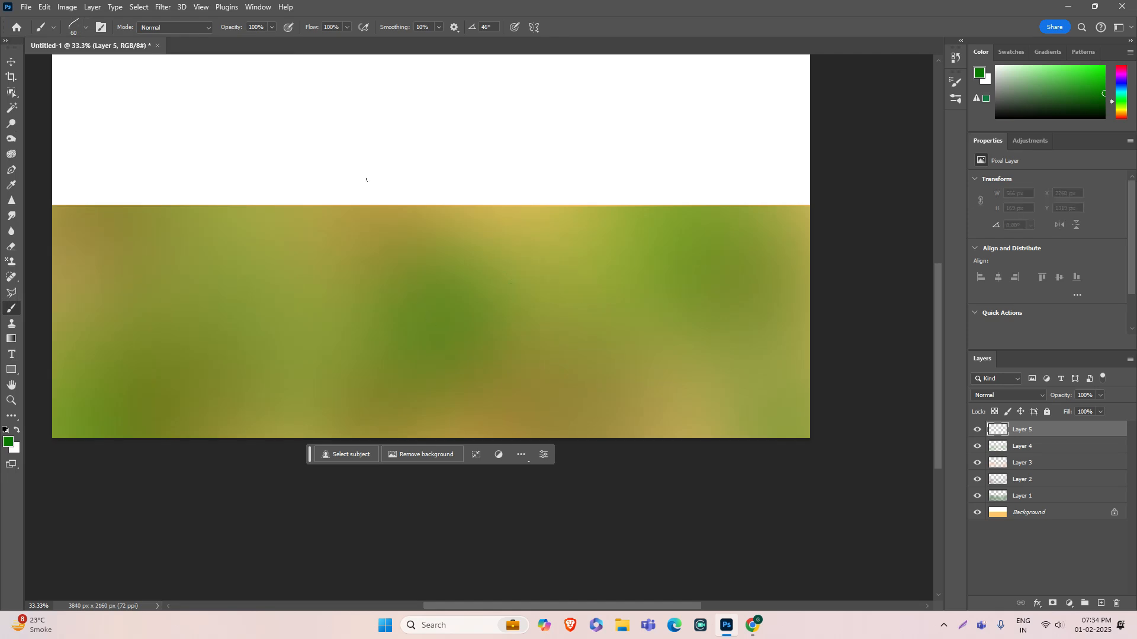
click(87, 28)
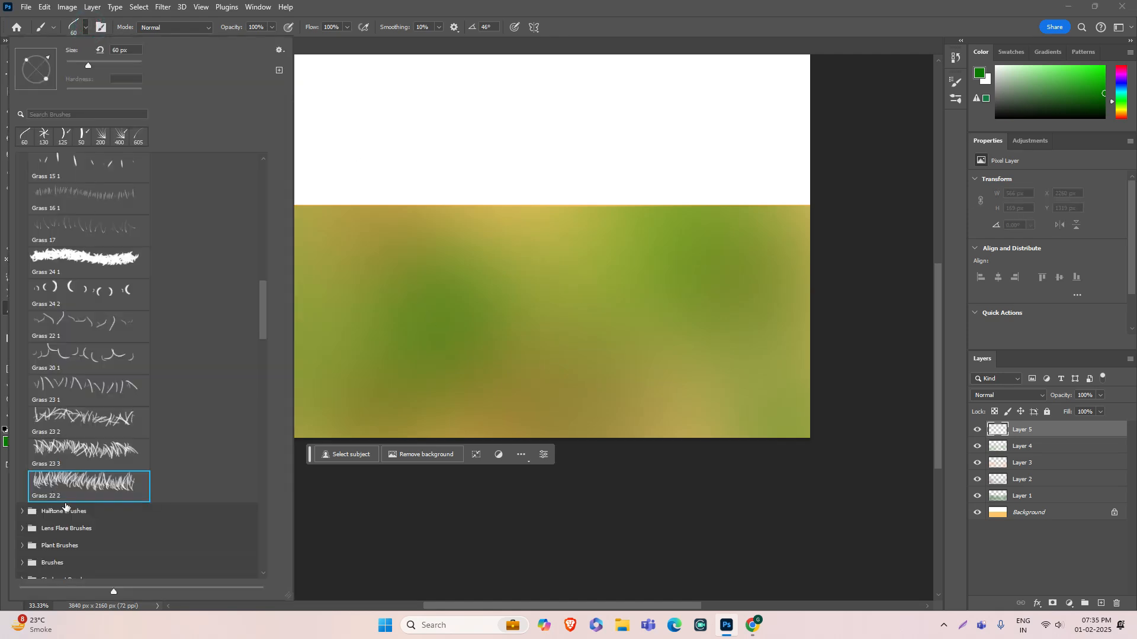
scroll(47, 503, up, 5)
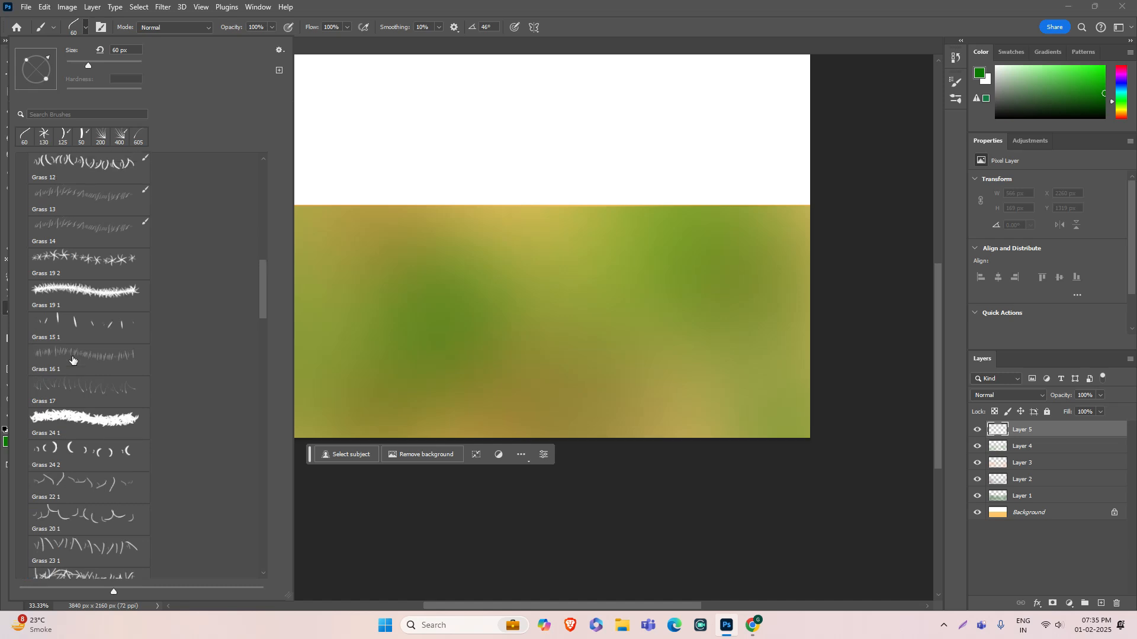
scroll(73, 364, up, 6)
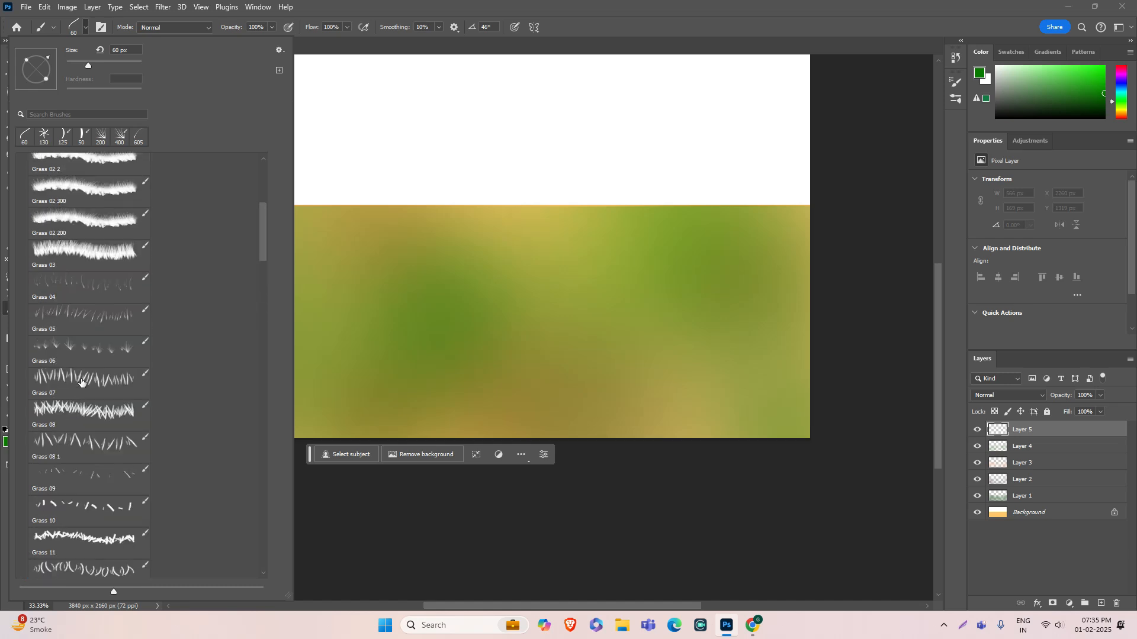
scroll(100, 392, up, 5)
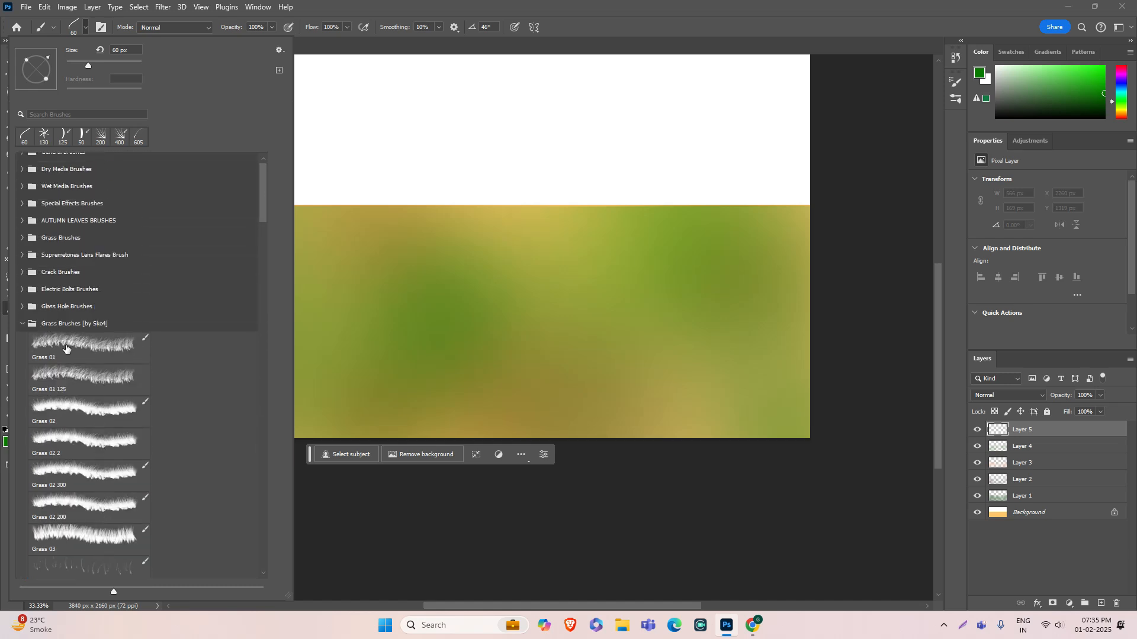
click(22, 323)
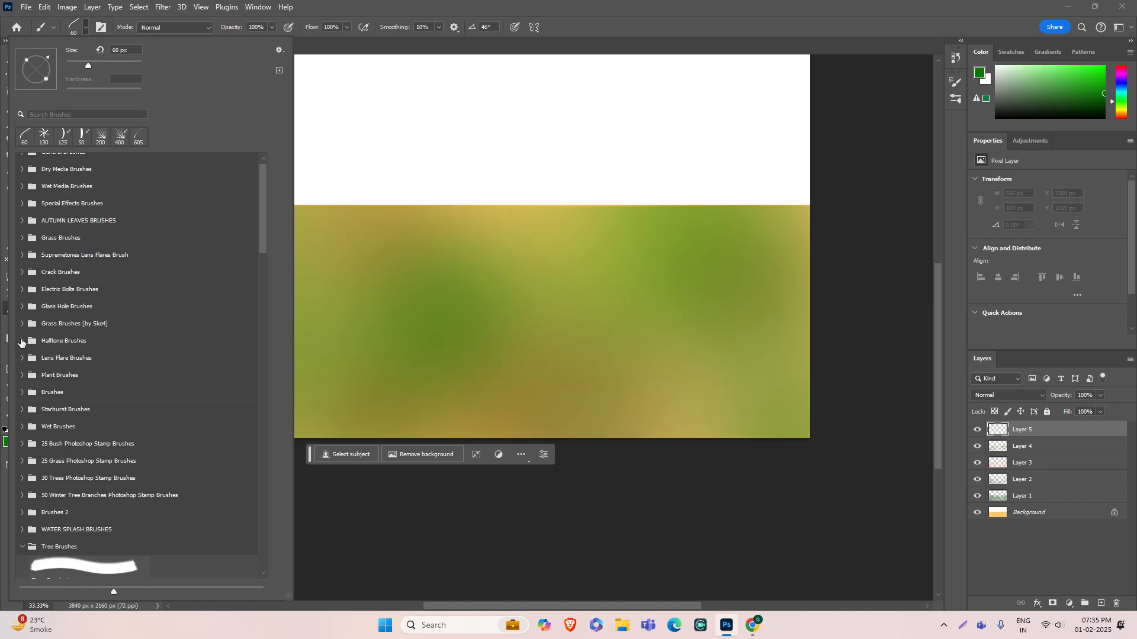
Step: Choose Halftone_Brush_1 from Halftone Brushes, try a green stamp at 1194 px on the canvas, and undo it
click(21, 342)
click(62, 362)
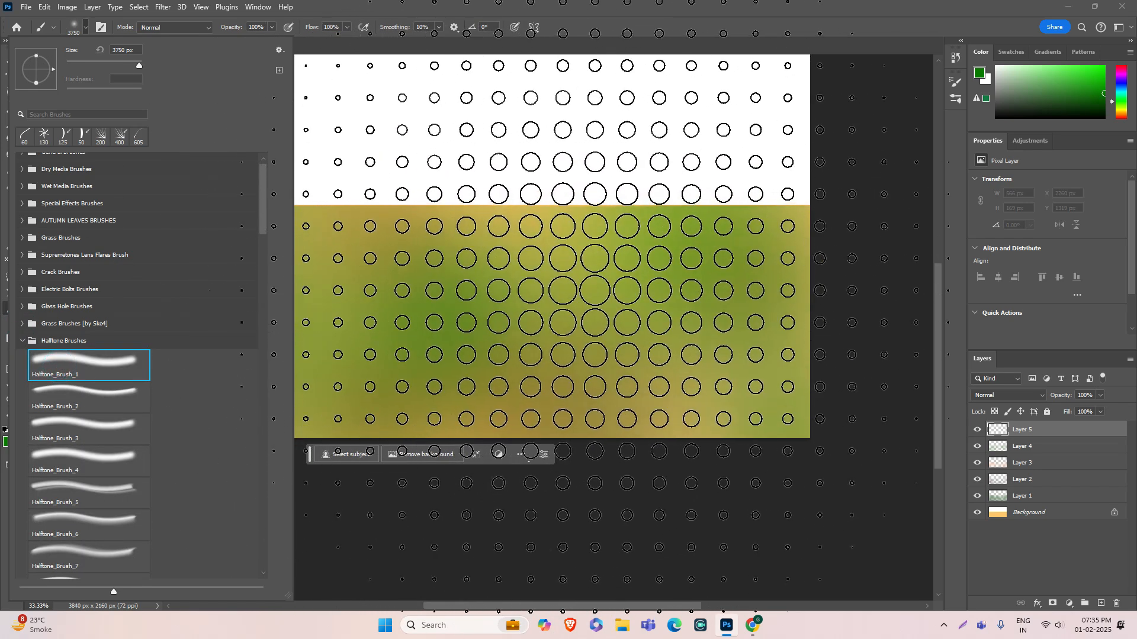
drag(602, 251, 340, 248)
click(536, 303)
key(ctrl+z)
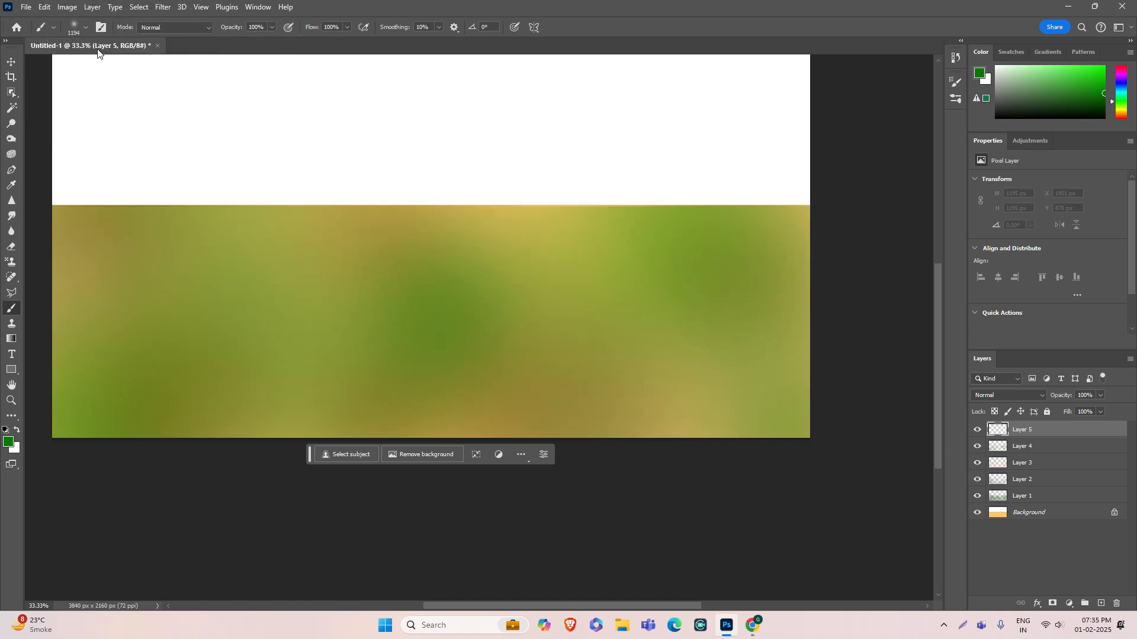
Step: Choose Halftone_Brush_13, try a green stamp at 595 px on the ground, and undo it
click(86, 27)
scroll(107, 552, down, 7)
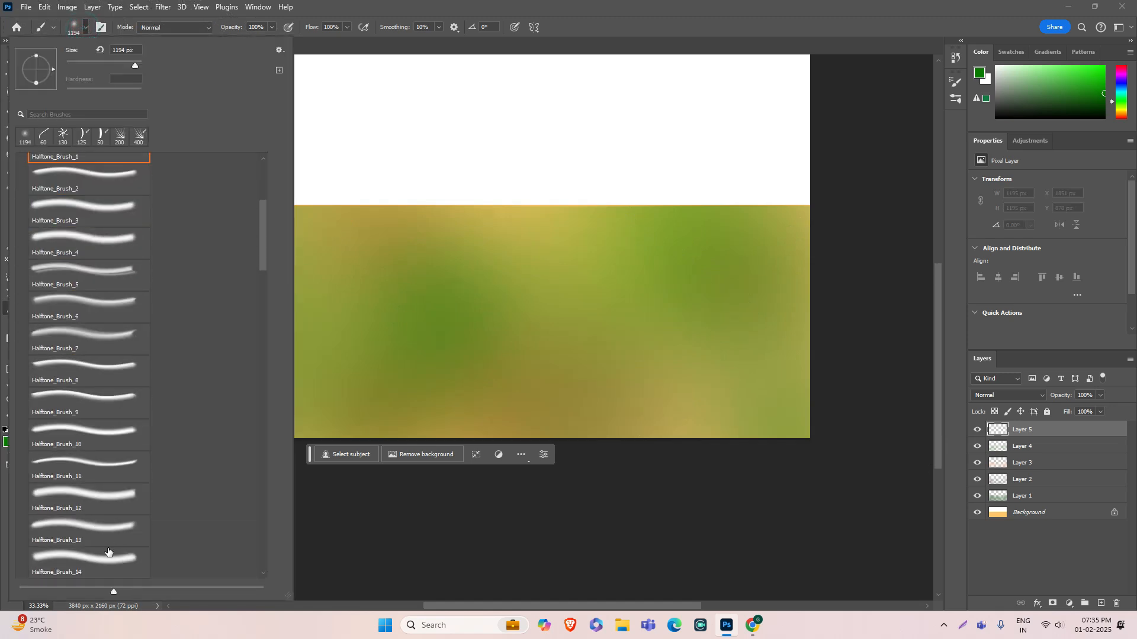
click(85, 526)
mouse_move(474, 273)
mouse_down()
mouse_move(460, 273)
mouse_move(584, 266)
mouse_up()
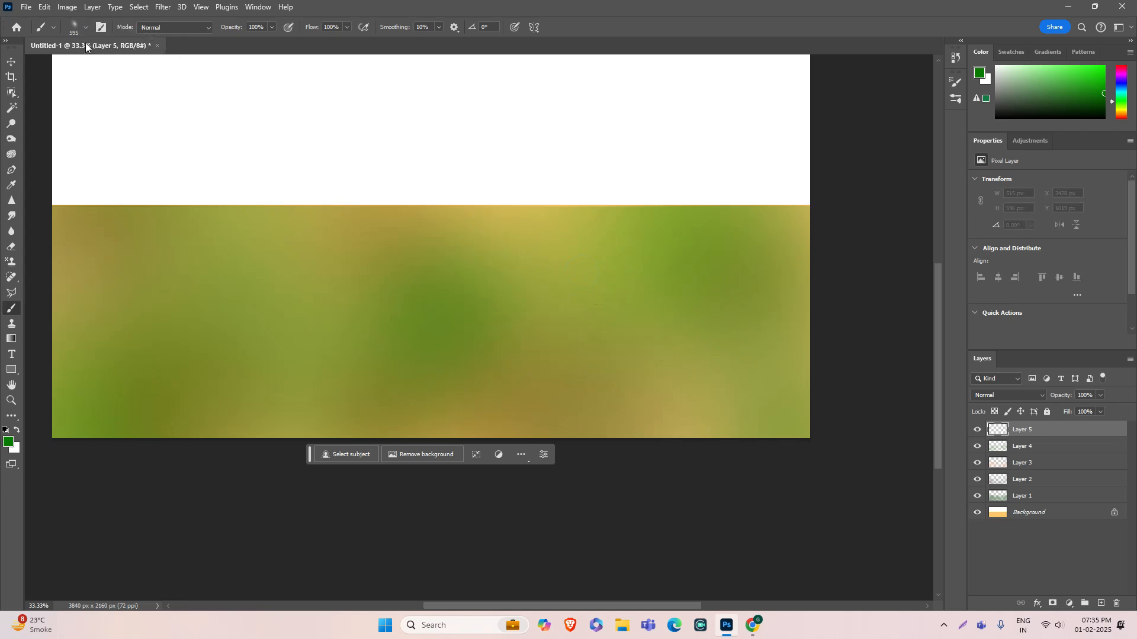
Step: Choose Lens_Flare_Brush_1 from Lens Flare Brushes, try green flare stamps at 3618 px, and undo them
click(86, 27)
scroll(182, 335, up, 3)
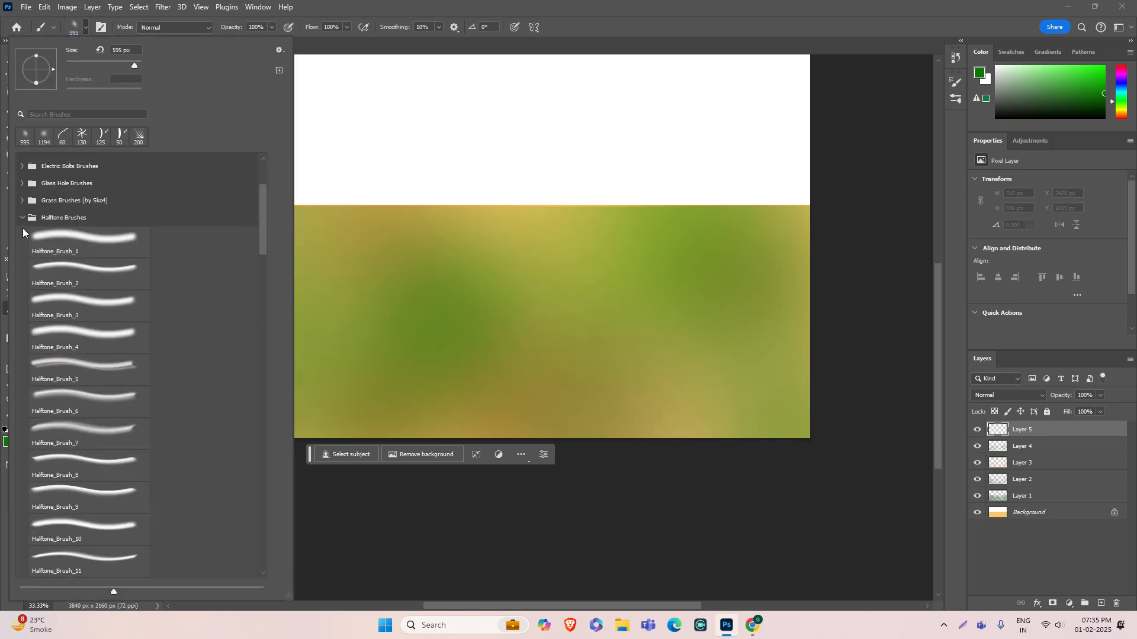
click(22, 218)
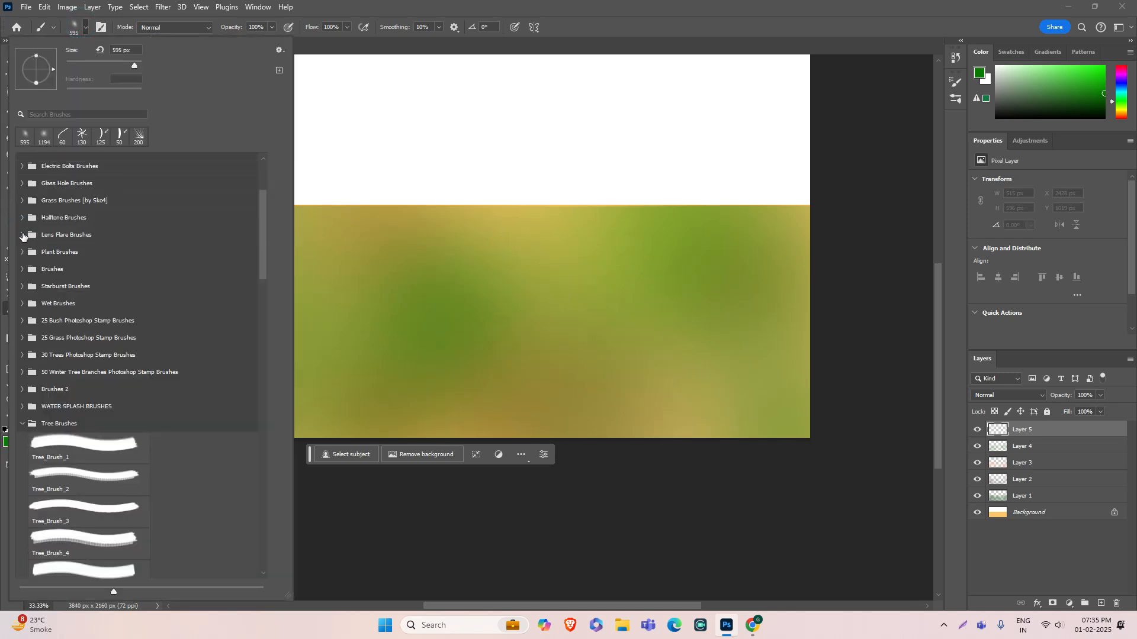
click(23, 235)
click(73, 267)
click(673, 285)
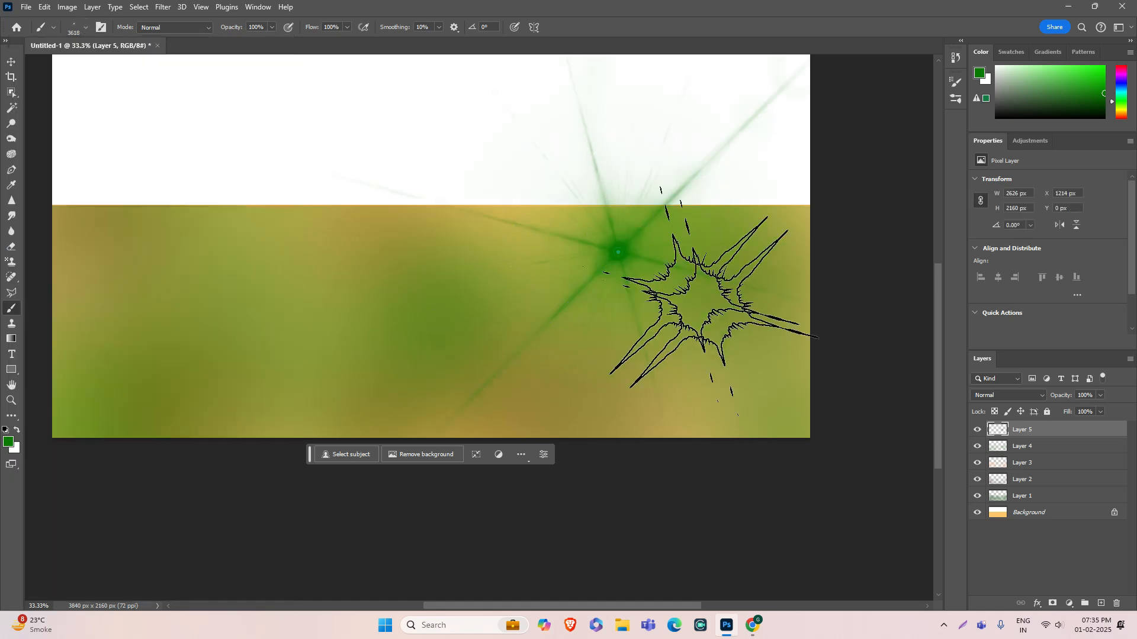
key(ctrl+z)
click(619, 370)
key(ctrl+z)
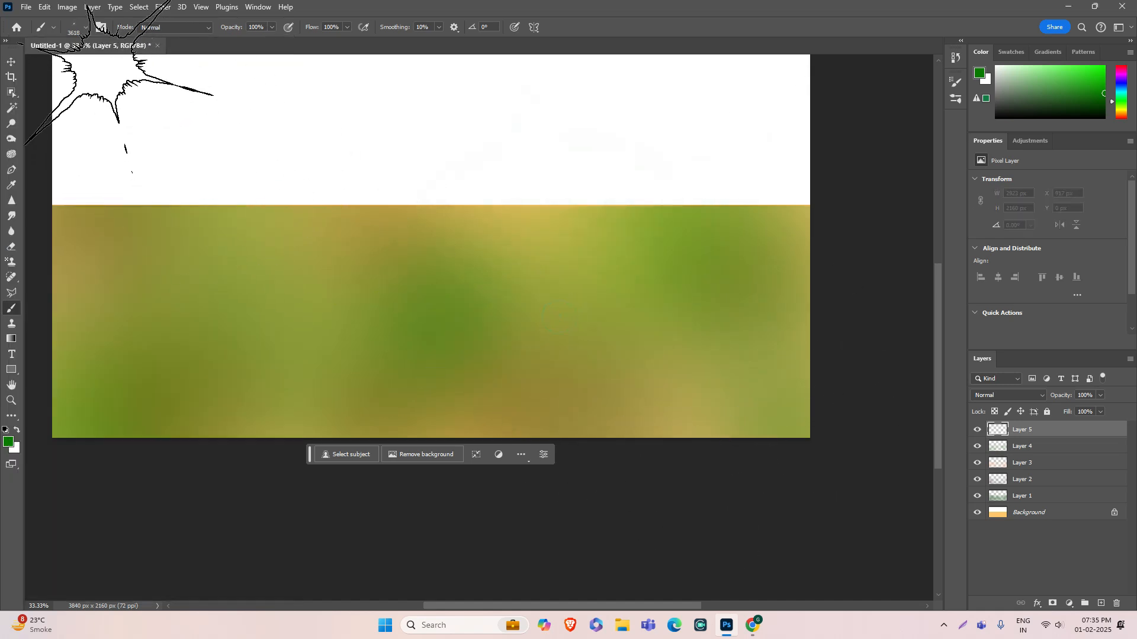
Step: Choose Plant_Brush_1 from Plant Brushes and stamp a cluster of small green plants at 164 px on the right half of the ground
click(81, 31)
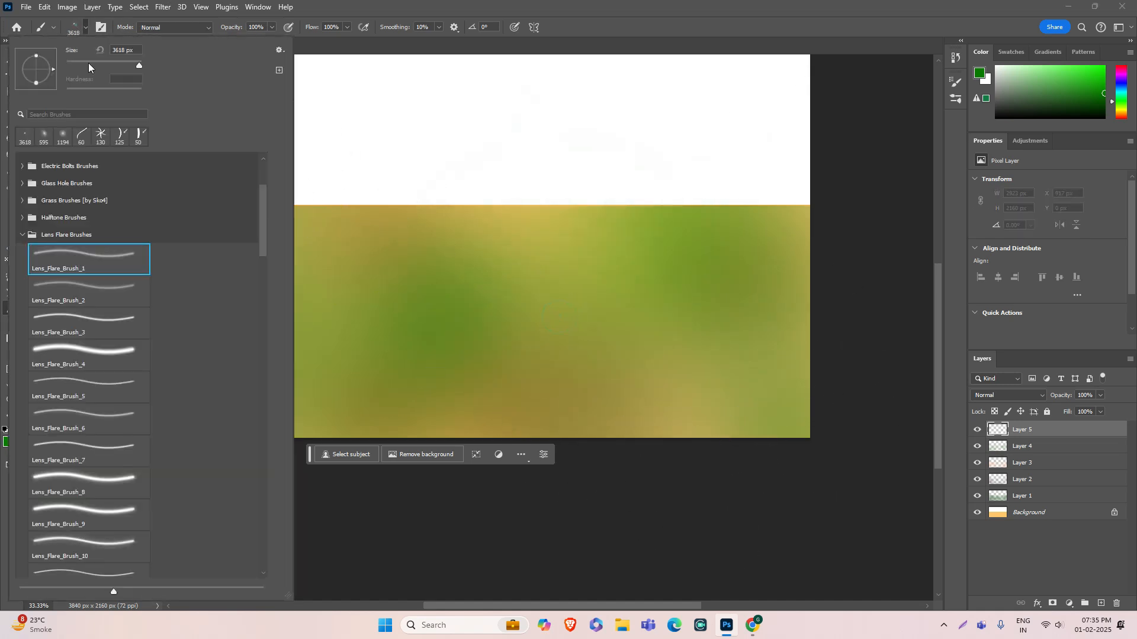
click(24, 236)
click(23, 252)
click(96, 270)
key(Return)
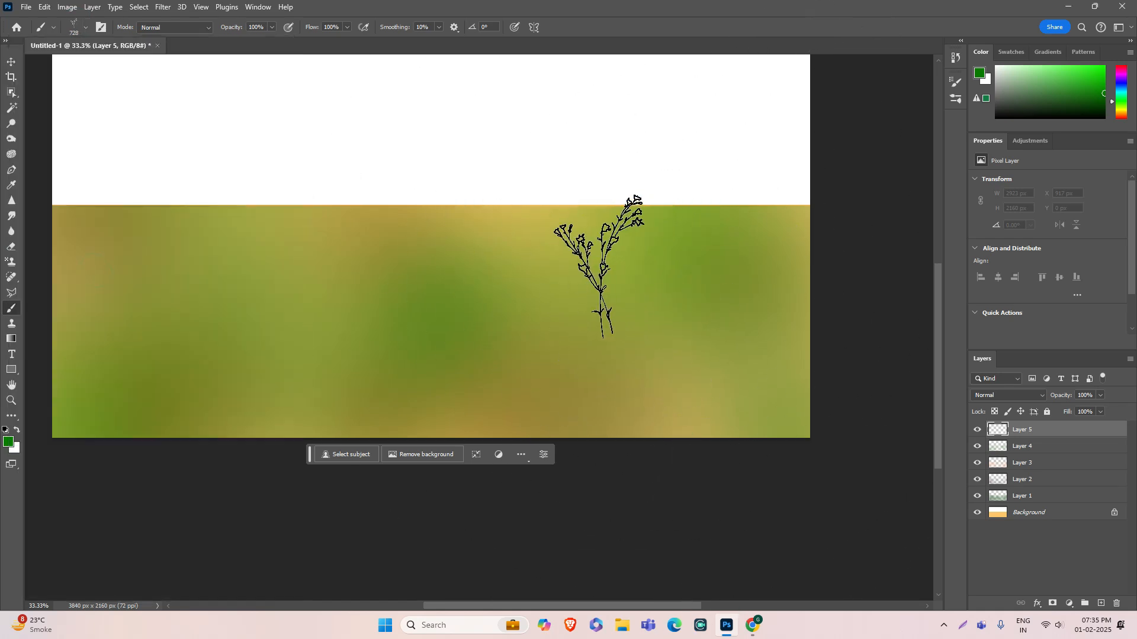
drag(617, 299, 600, 298)
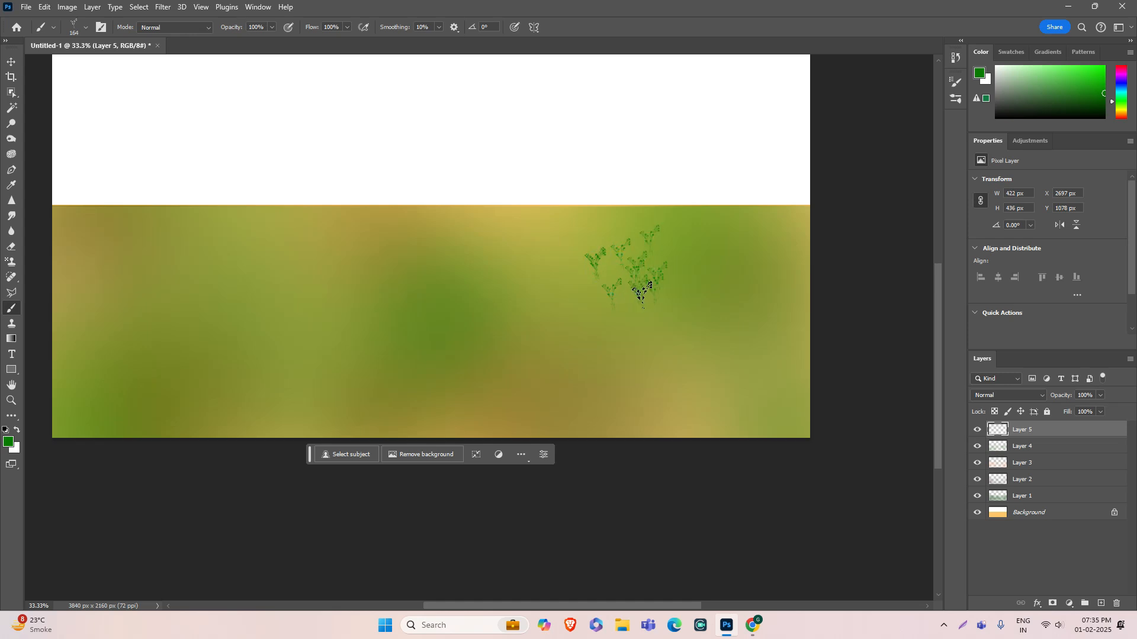
ctrl+click(632, 278)
ctrl+click(581, 303)
ctrl+click(609, 303)
ctrl+click(742, 317)
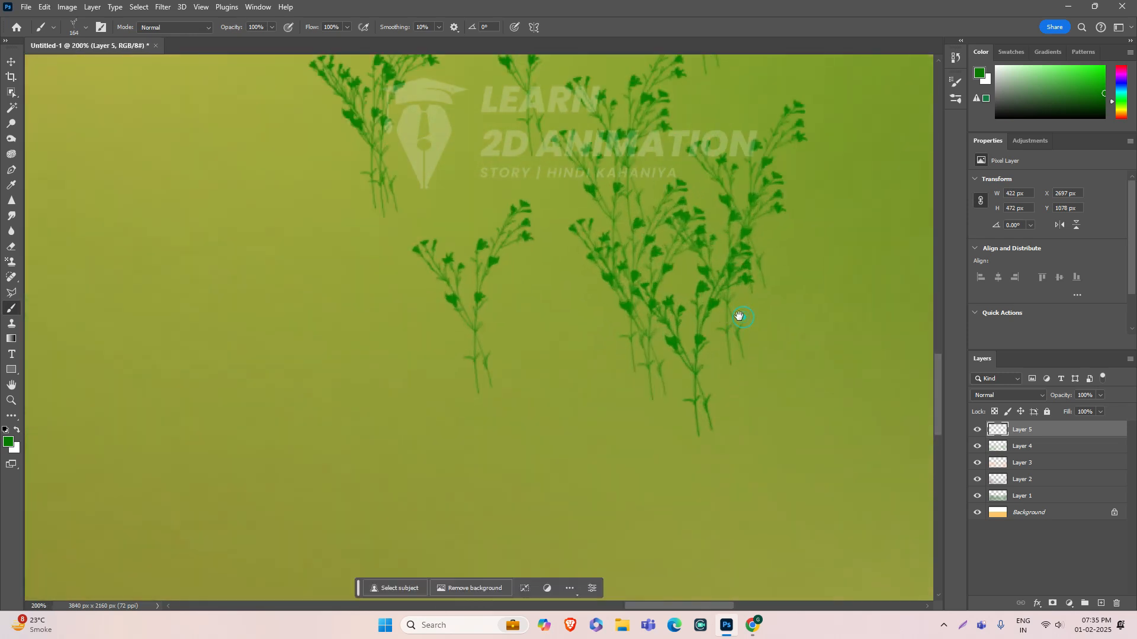
drag(740, 315, 616, 447)
Step: Undo all the Plant_Brush_1 stamps on the ground
key(ctrl+z)
key(ctrl+z)
key(ctrl+z)
key(ctrl+z)
key(ctrl+z)
key(ctrl+z)
key(ctrl+z)
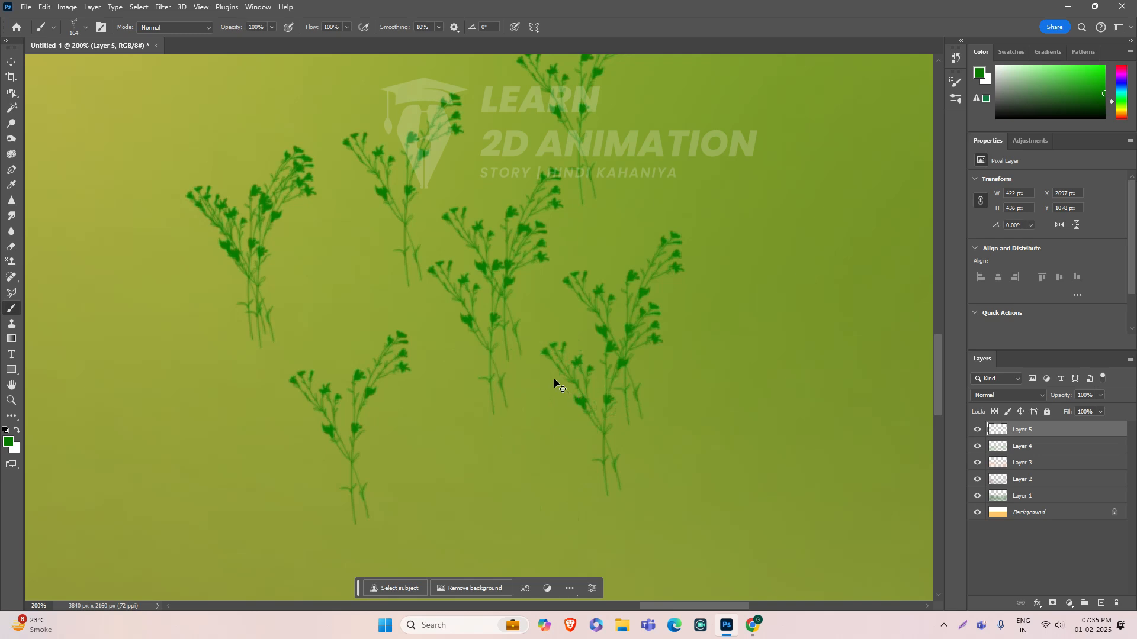
key(ctrl+z)
key(ctrl+z)
key(ctrl+z)
key(ctrl+z)
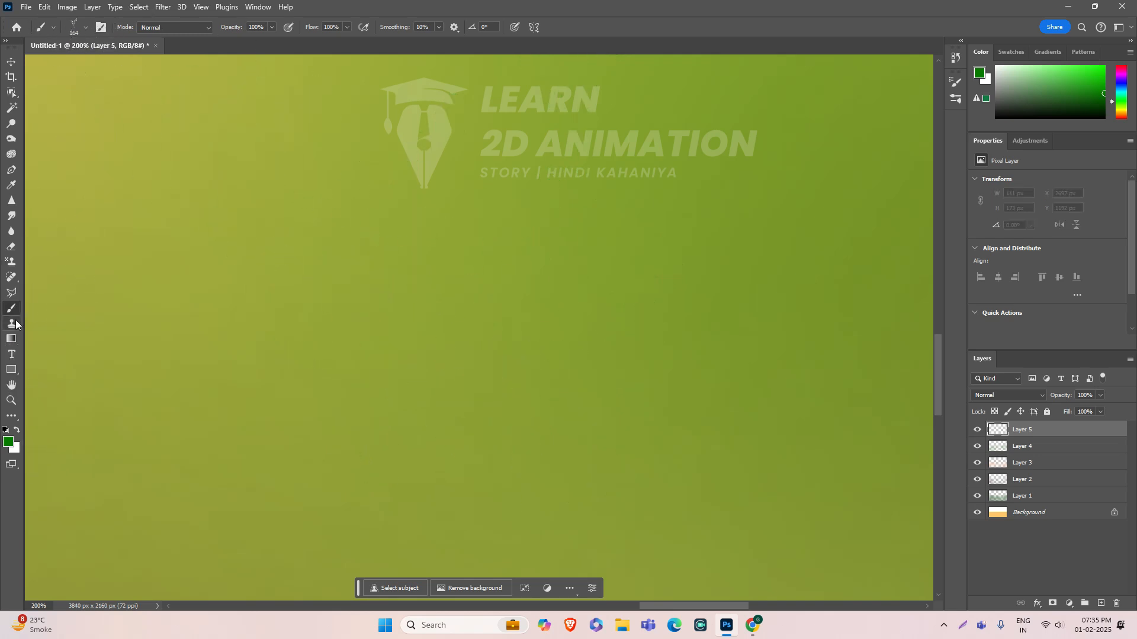
Step: Choose Plant_Brush_2, sample the olive green of the ground as foreground colour, and try a plant stamp at 670 px
click(74, 27)
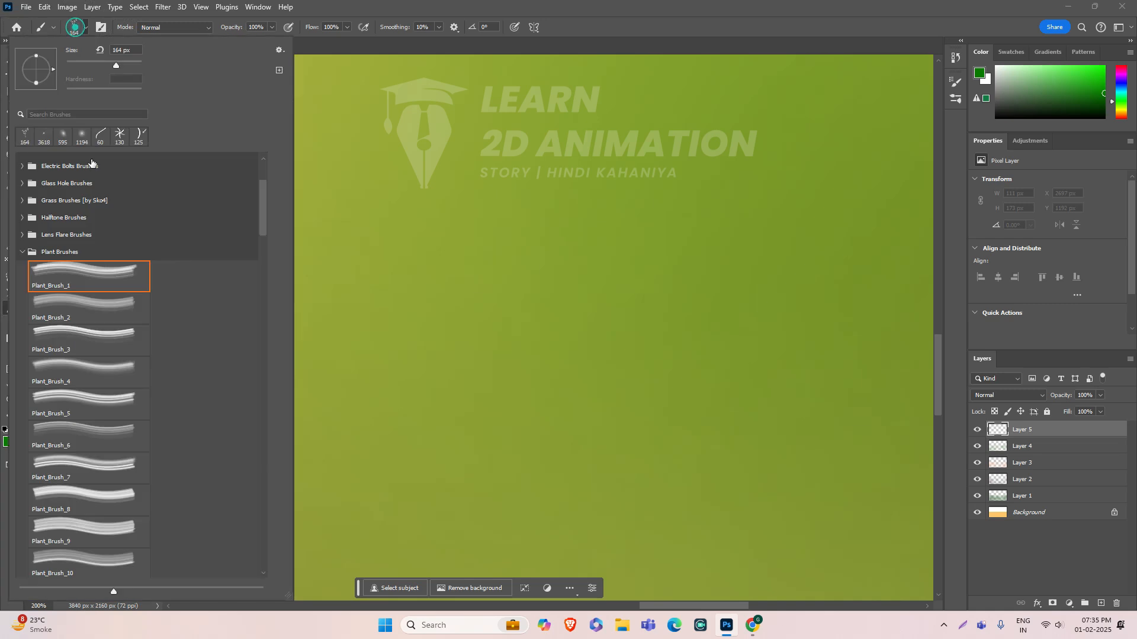
right_click(607, 292)
right_click(470, 318)
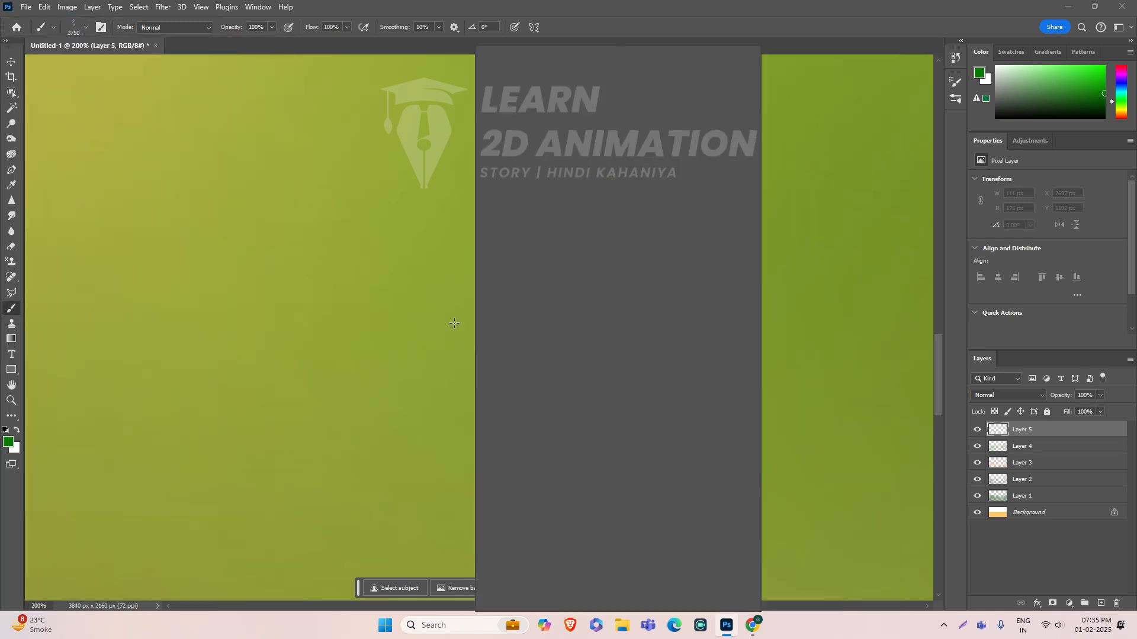
alt+click(453, 334)
scroll(469, 279, down, 3)
mouse_move(469, 279)
mouse_down()
mouse_move(475, 309)
mouse_move(256, 319)
mouse_move(267, 342)
mouse_up()
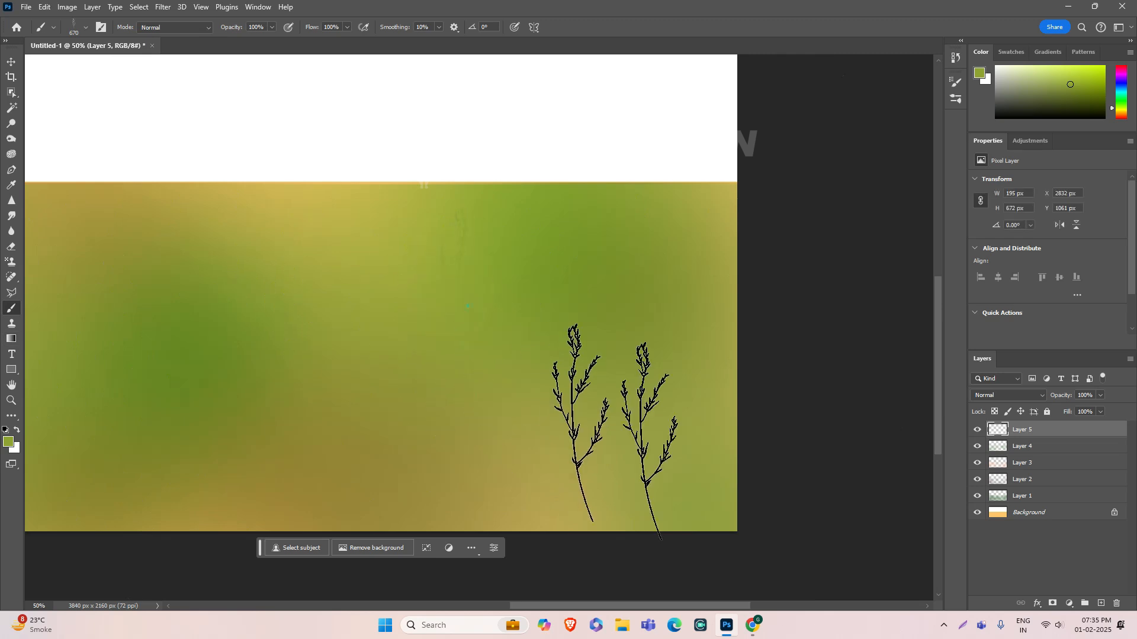
Step: Set the foreground colour to dark green and stamp one 670 px Plant_Brush_2 plant on the right half of the ground
click(11, 441)
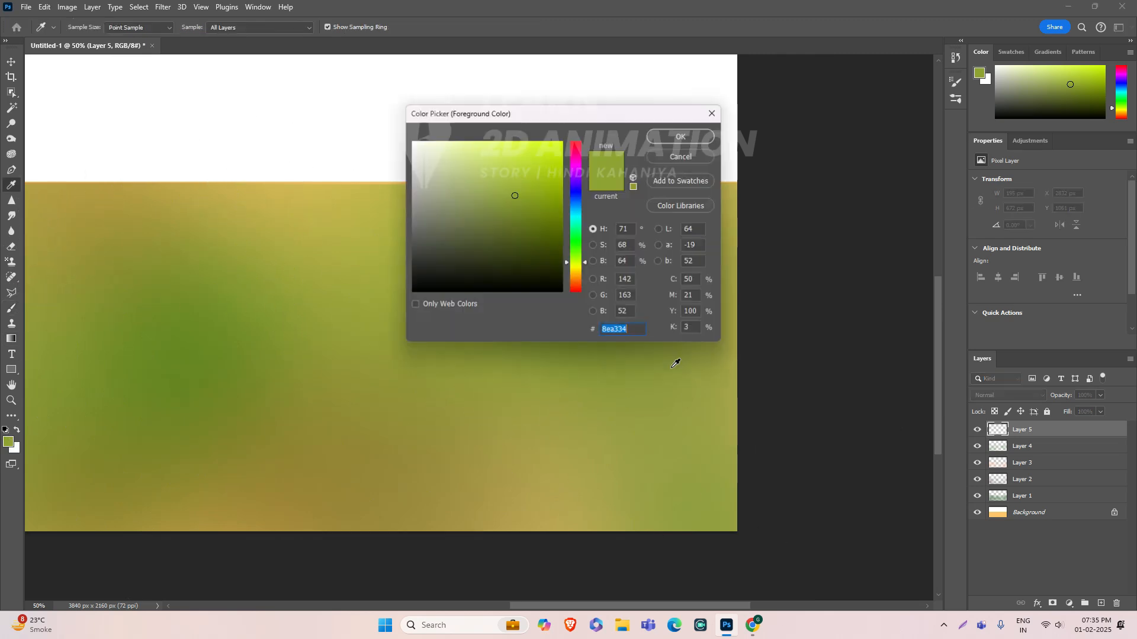
mouse_move(578, 254)
mouse_down()
mouse_move(578, 269)
mouse_move(578, 241)
mouse_up()
click(680, 136)
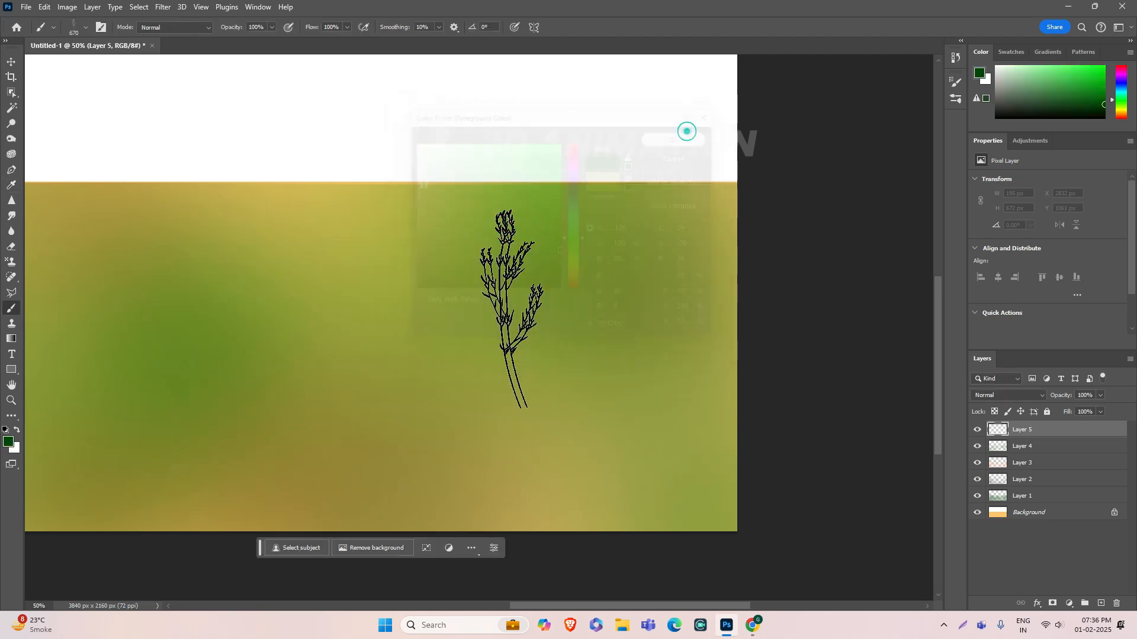
drag(438, 285, 474, 319)
key(ctrl+z)
click(478, 324)
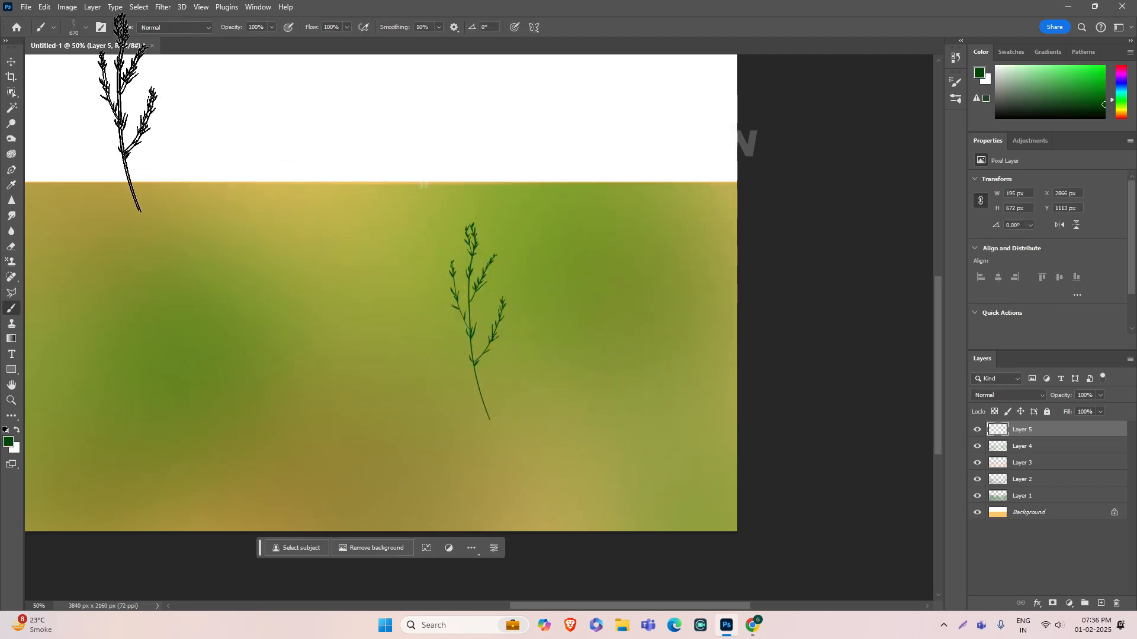
Step: Choose a brush from Tree Brushes, try a dark green tree stamp at 307 px, and undo it
click(80, 28)
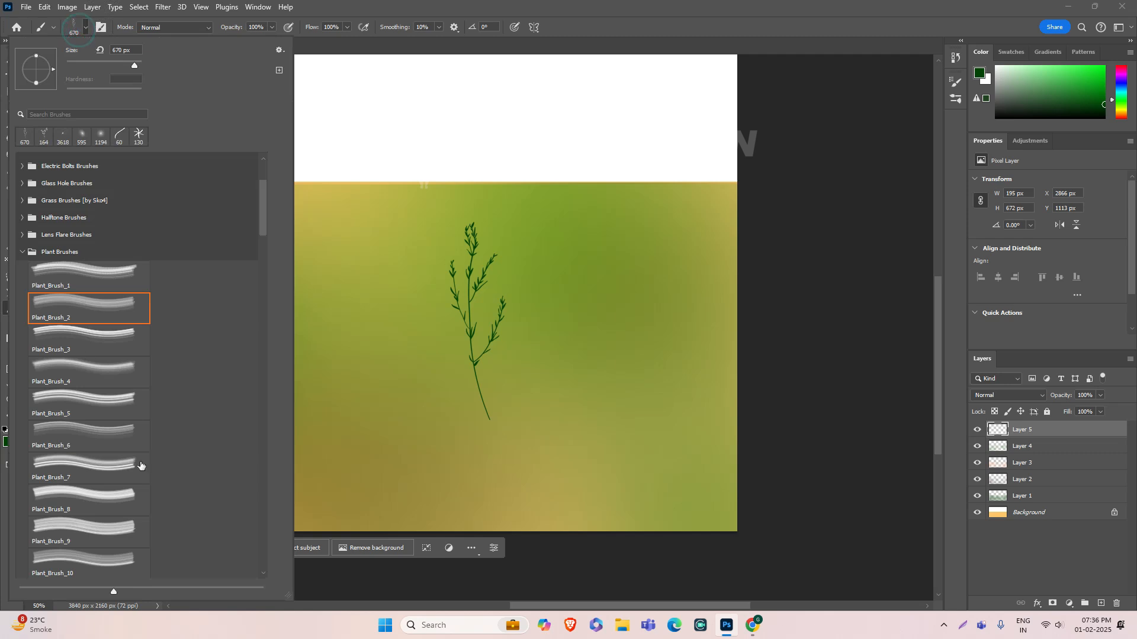
scroll(148, 456, down, 15)
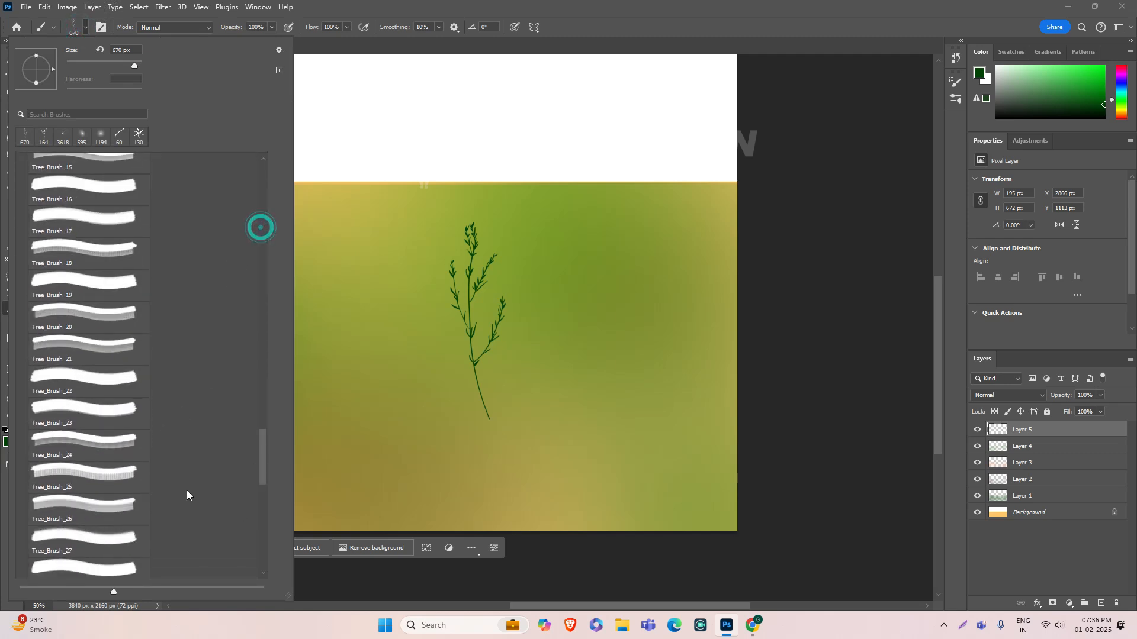
drag(519, 353, 8, 360)
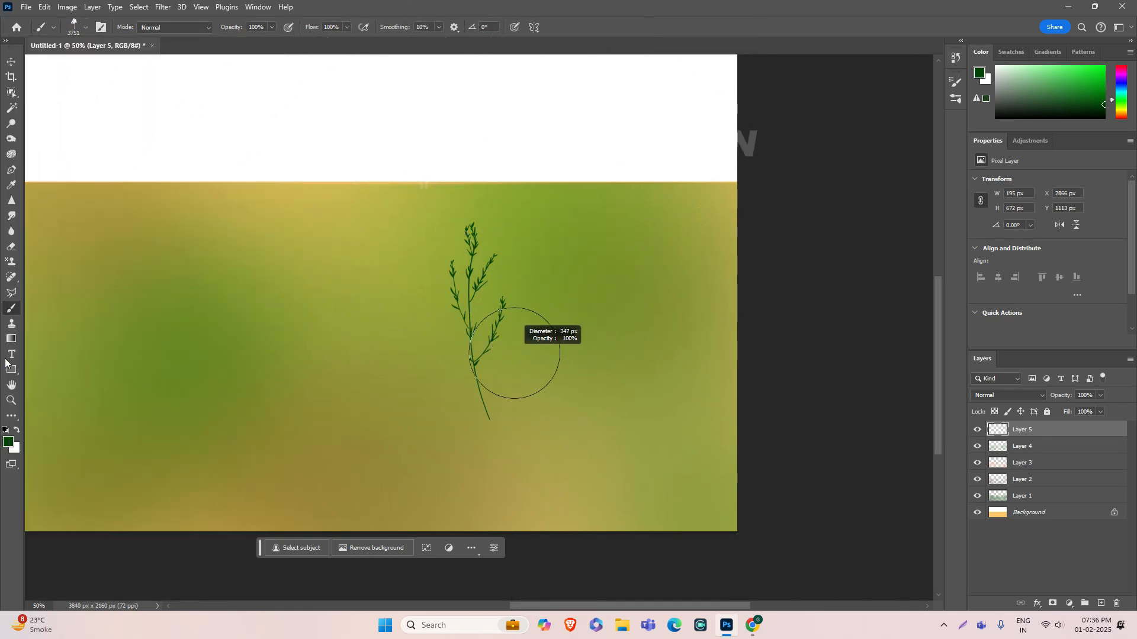
click(368, 271)
key(ctrl+z)
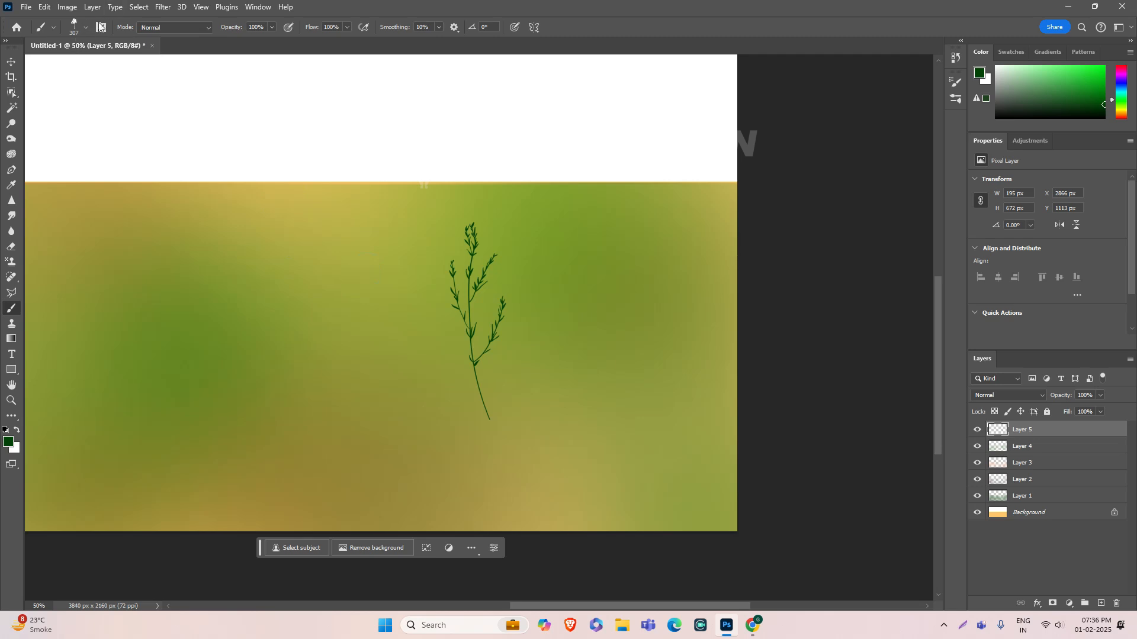
Step: Choose a bushier tree brush, try a dark green stamp at 291 px on the ground, and undo it
click(86, 26)
scroll(89, 367, down, 3)
click(98, 465)
drag(422, 344, 25, 357)
drag(366, 340, 252, 340)
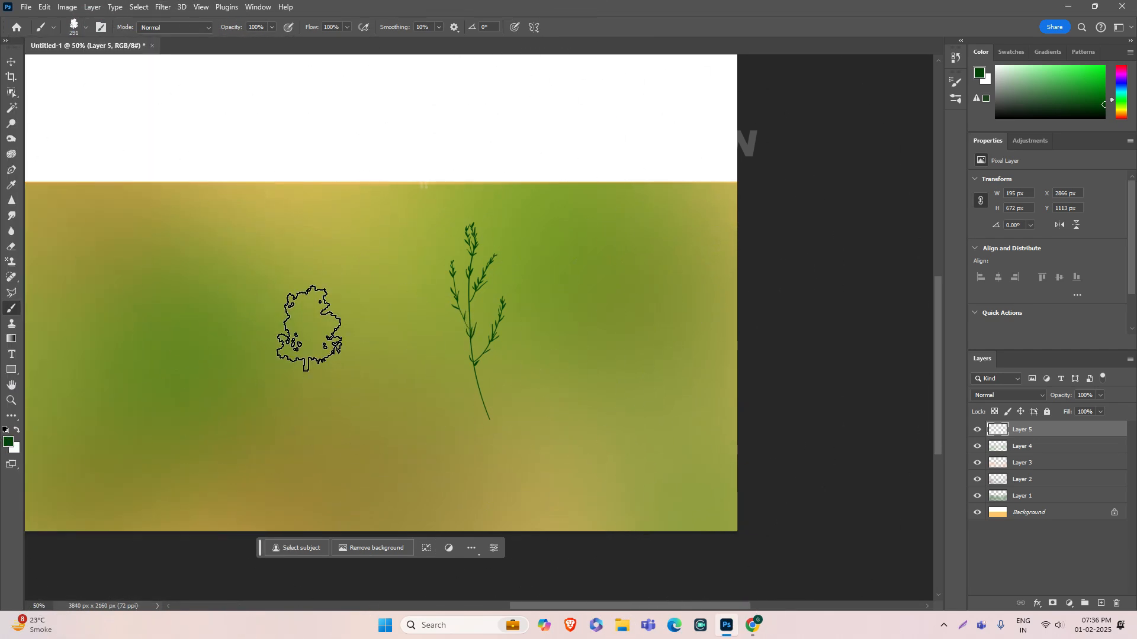
click(399, 297)
key(ctrl+z)
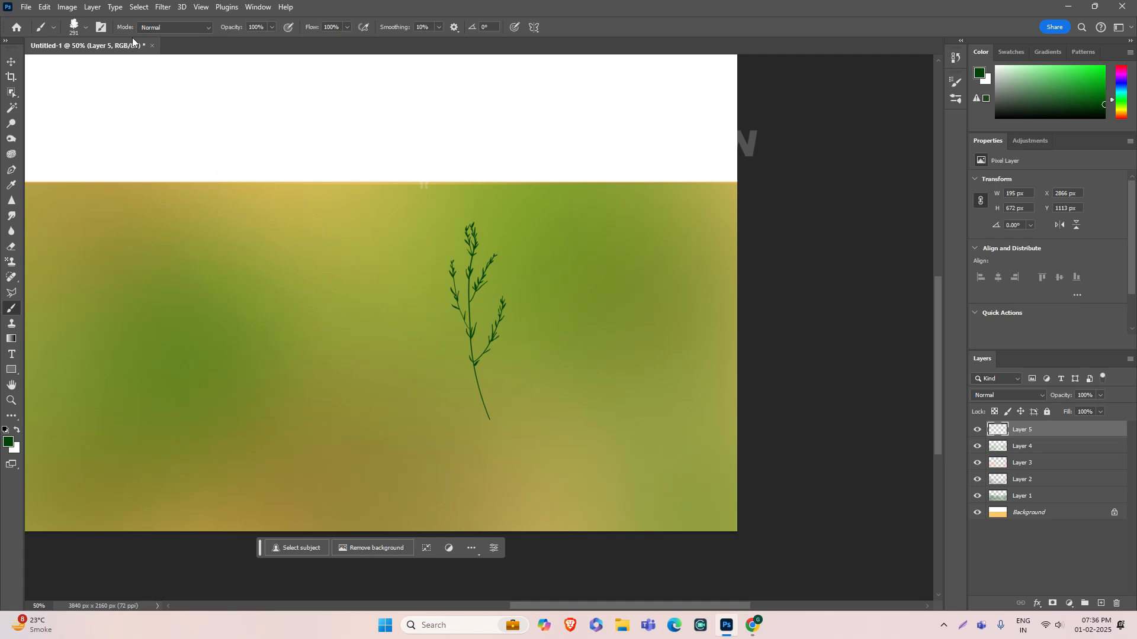
Step: Choose a small flowering plant brush and stamp it in dark green at 236 px just left of the tall plant
click(74, 27)
drag(263, 451, 277, 281)
click(94, 343)
drag(467, 315, 58, 396)
drag(387, 311, 277, 334)
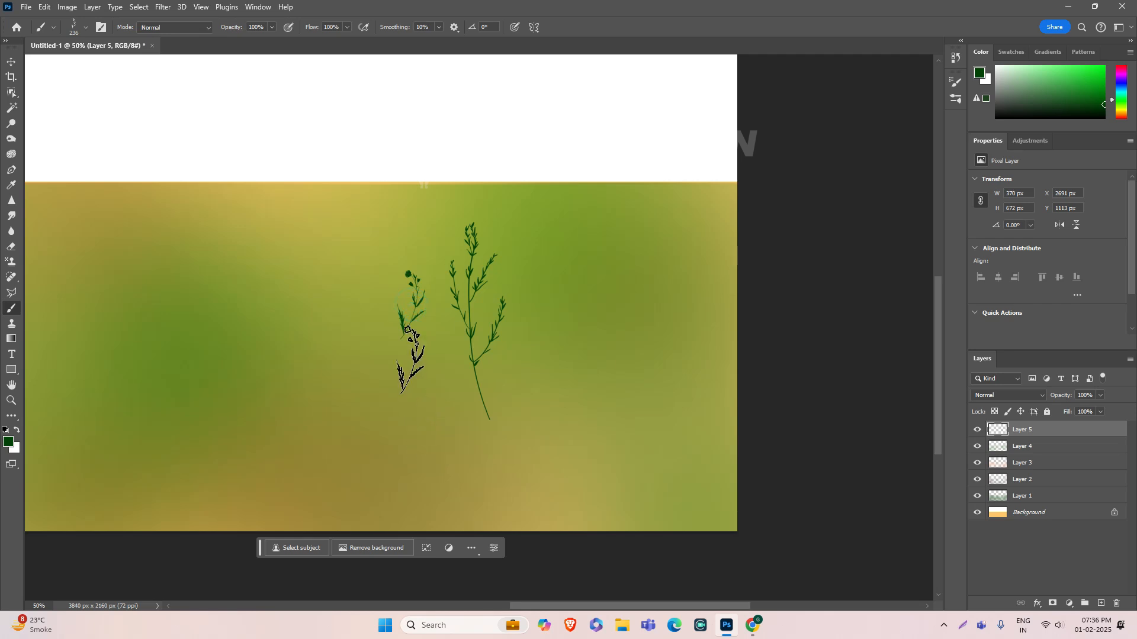
Step: Choose Plant_Brush_22 and reduce its size to 691 px
click(85, 28)
click(83, 308)
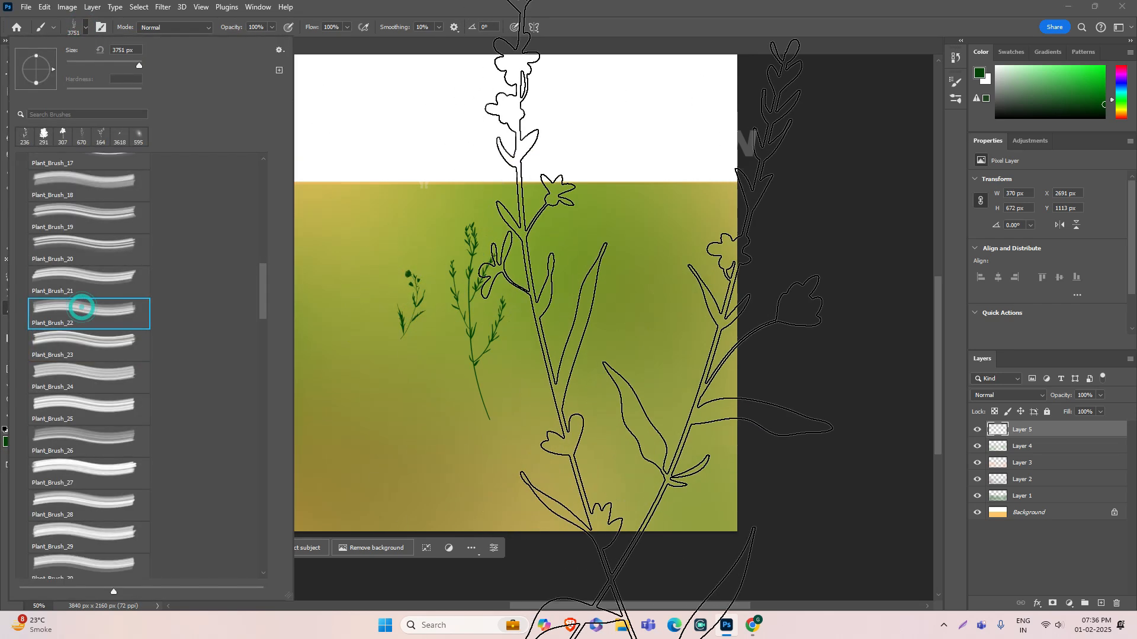
drag(584, 279, 142, 285)
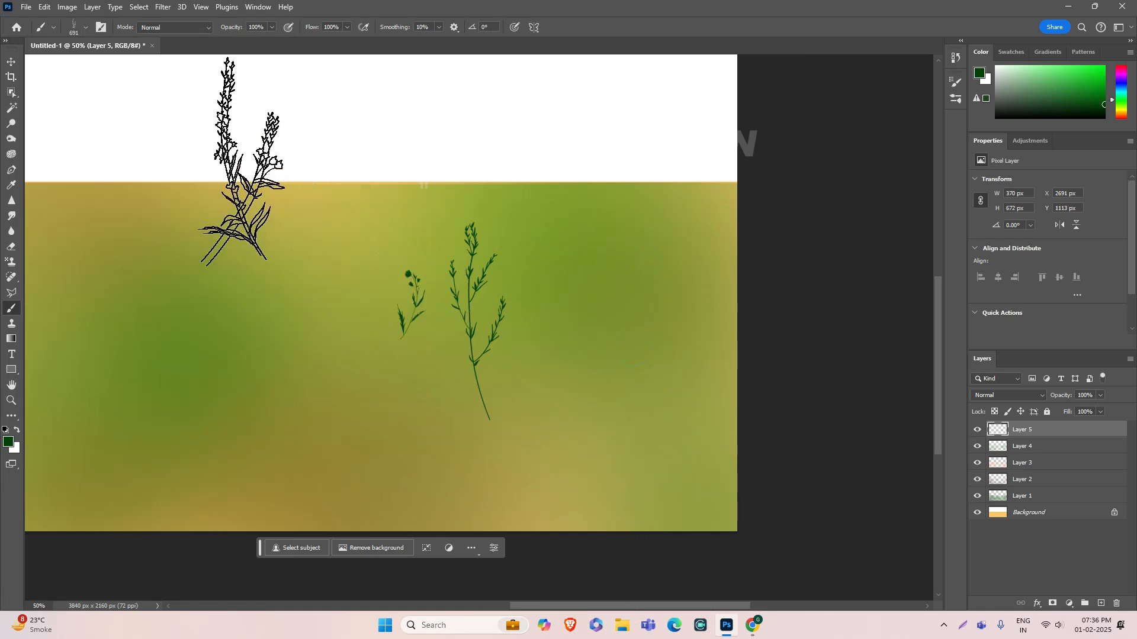
Step: Collapse the Plant Brushes group and expand the Brushes group in the brush list
click(84, 30)
scroll(82, 238, up, 5)
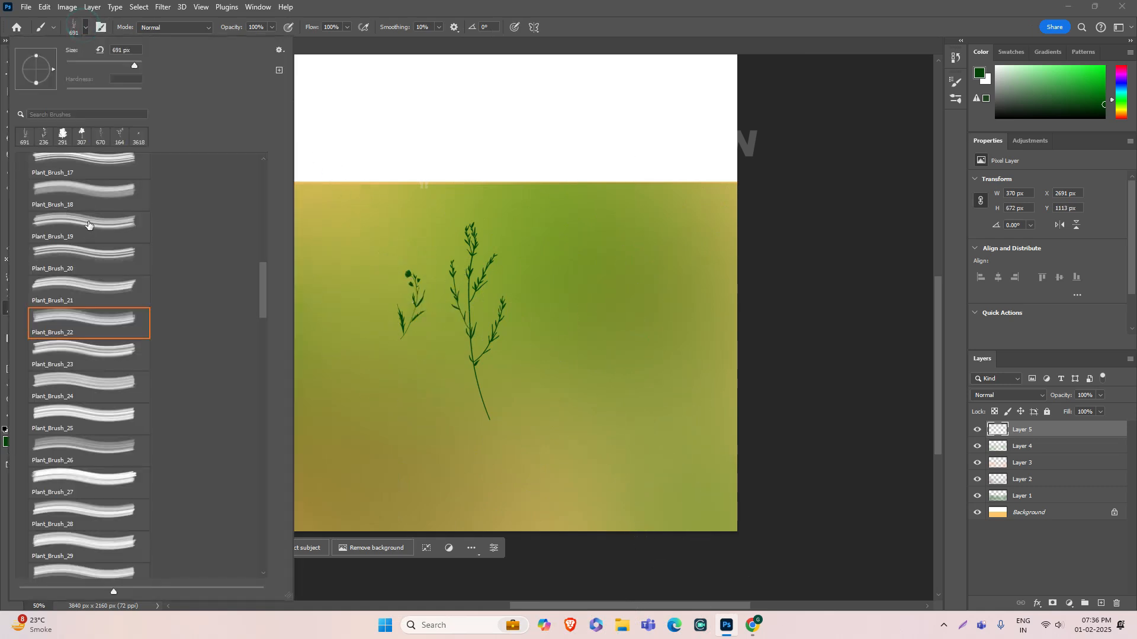
scroll(82, 238, up, 10)
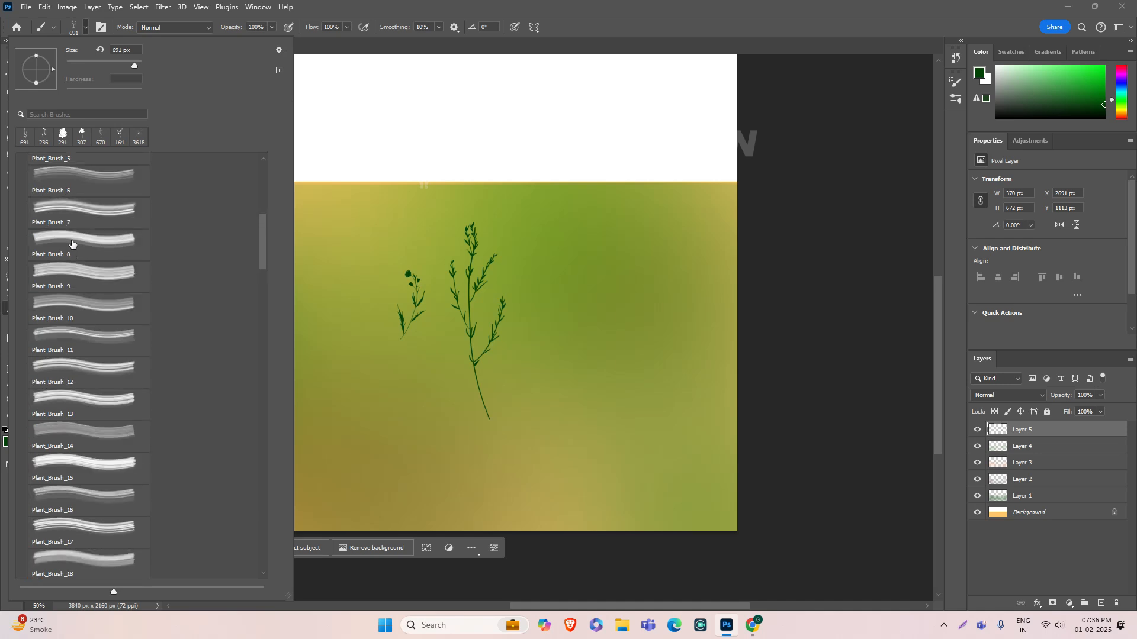
scroll(54, 265, up, 2)
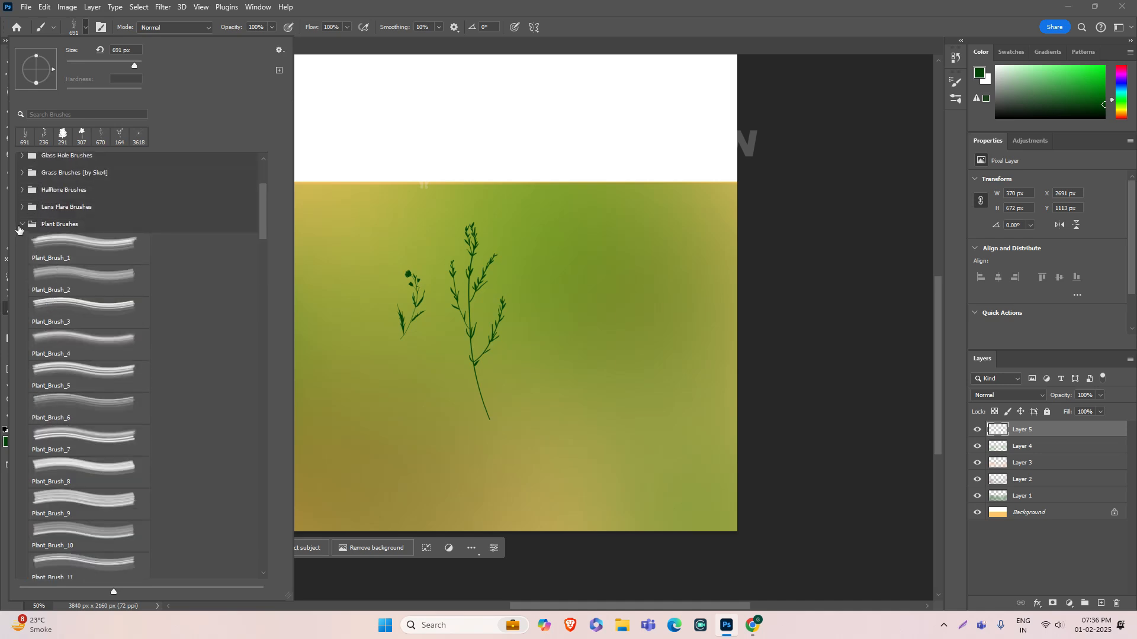
click(21, 225)
click(22, 242)
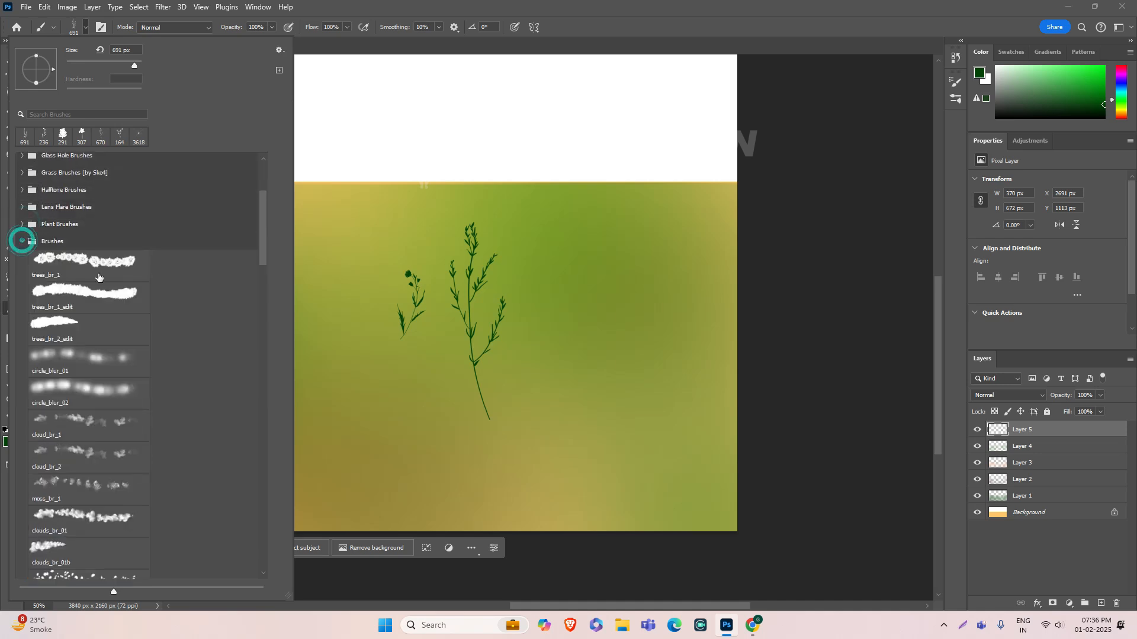
Step: Choose trees_br_1, try dark green foliage stamps at 1704 px, and undo them together with both plant stamps
drag(571, 266, 683, 310)
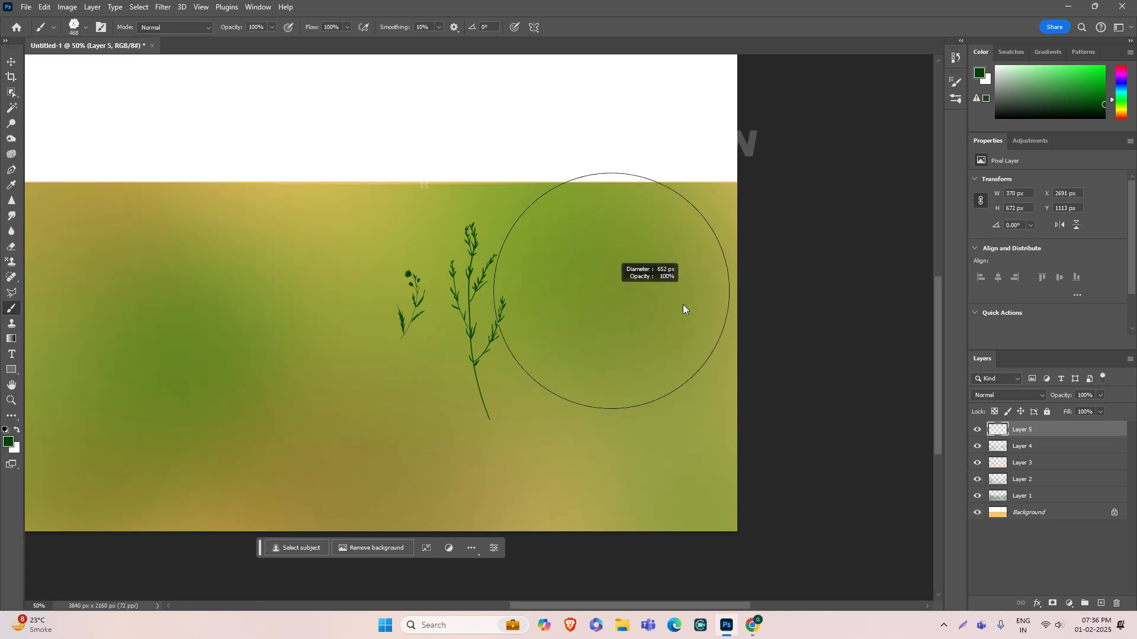
click(607, 282)
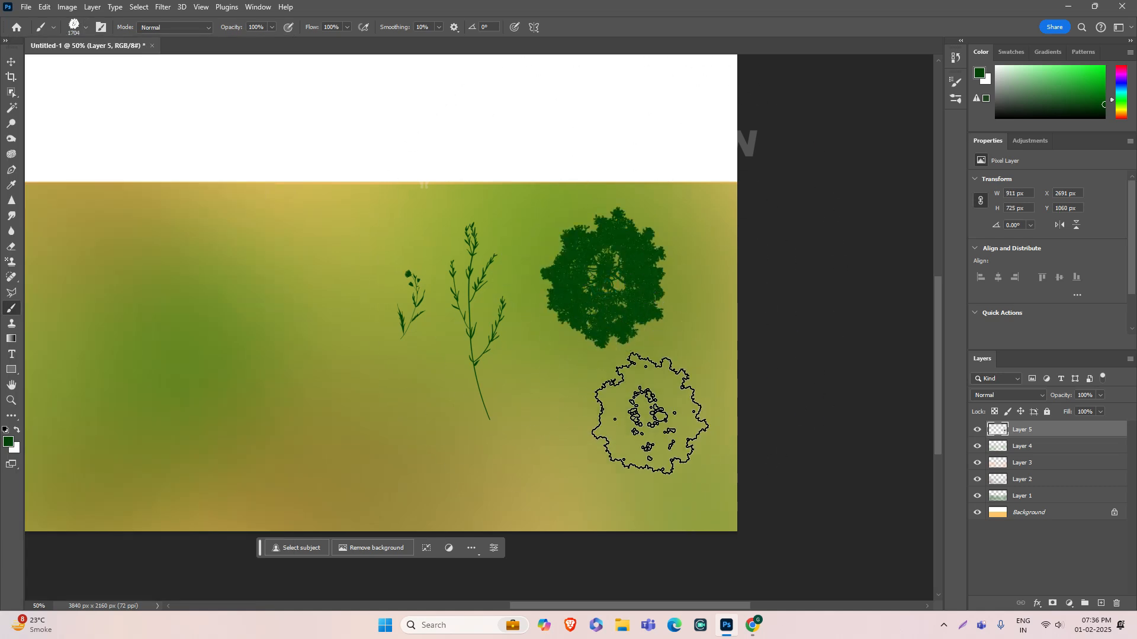
click(634, 422)
key(ctrl+z)
key(ctrl+z)
key(ctrl+z)
key(ctrl+z)
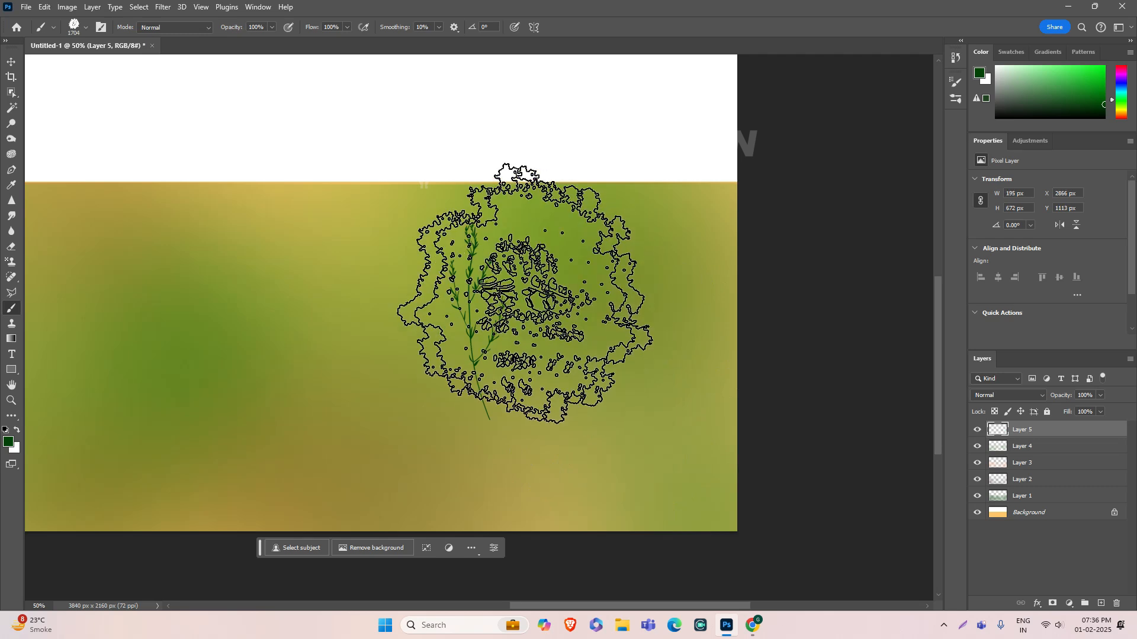
Step: Choose trees_br_1_edit, try two long dark green foliage strokes at 200 px across the ground, and undo them
click(76, 27)
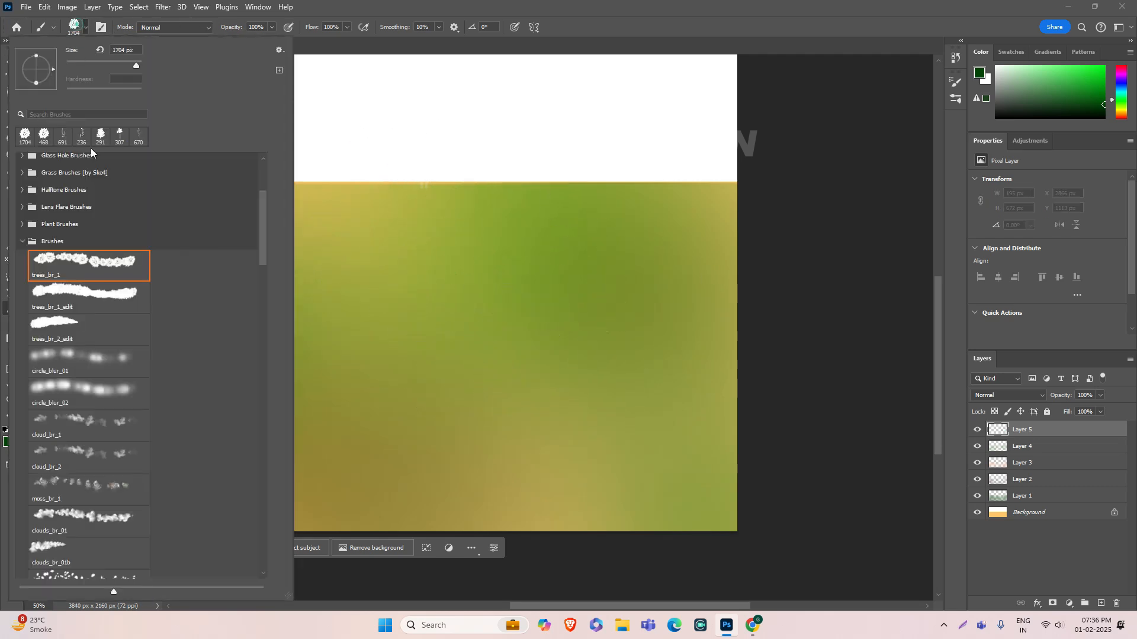
double_click(90, 303)
mouse_move(363, 292)
mouse_down()
mouse_move(644, 295)
mouse_move(749, 254)
mouse_up()
drag(752, 355, 592, 414)
drag(485, 419, 41, 427)
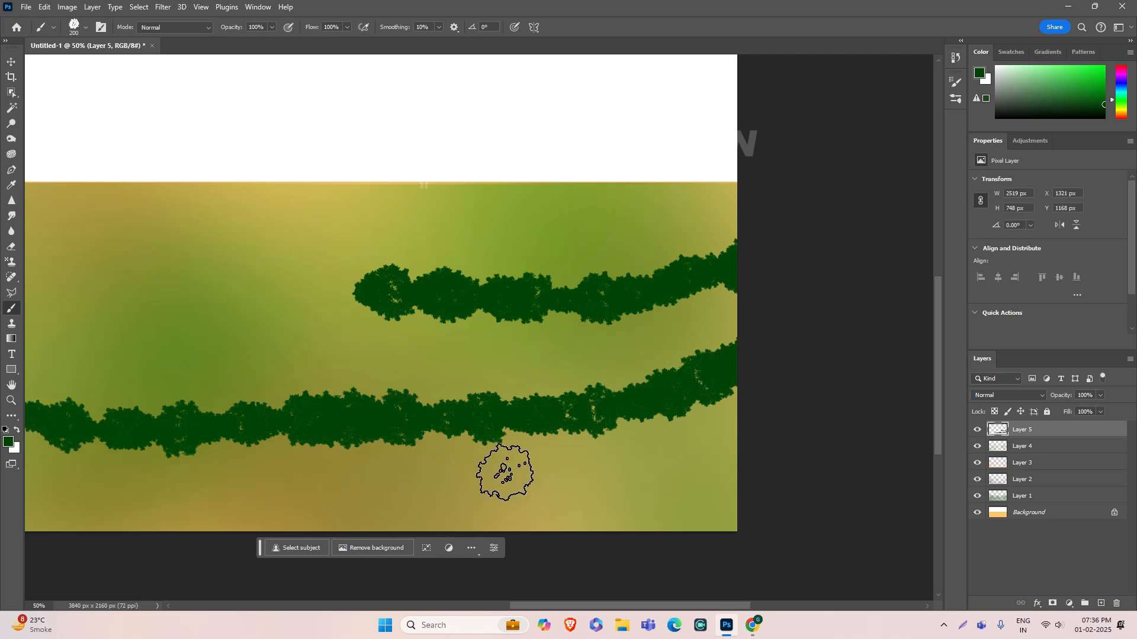
key(ctrl+z)
Step: Try a straight horizontal foliage stroke across the middle of the ground and undo it
click(135, 299)
drag(220, 303, 689, 306)
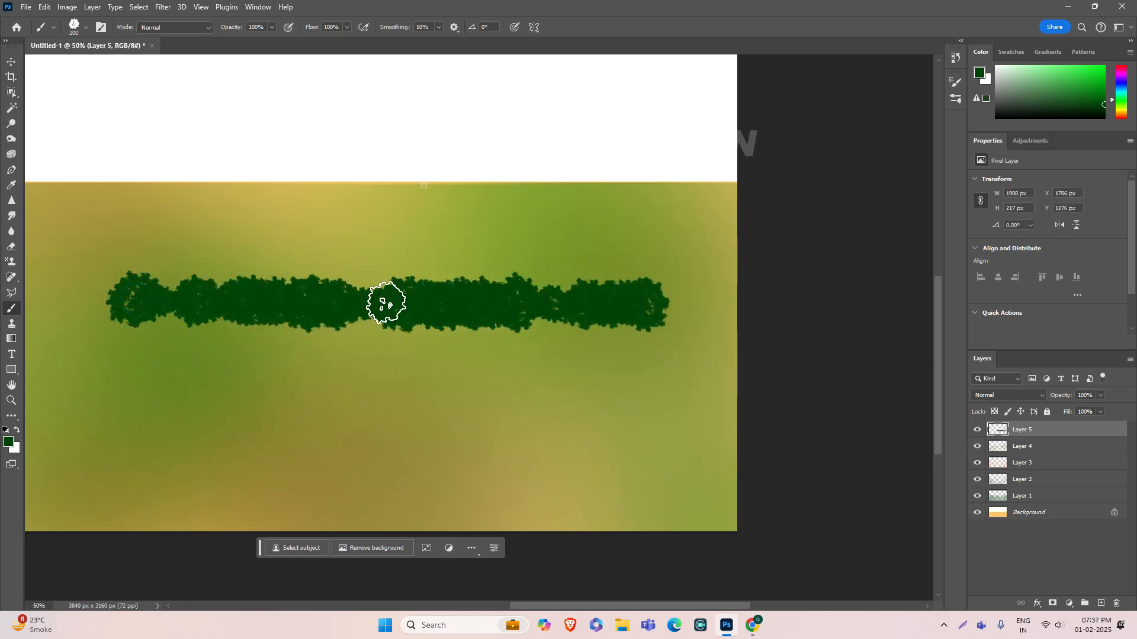
key(ctrl+z)
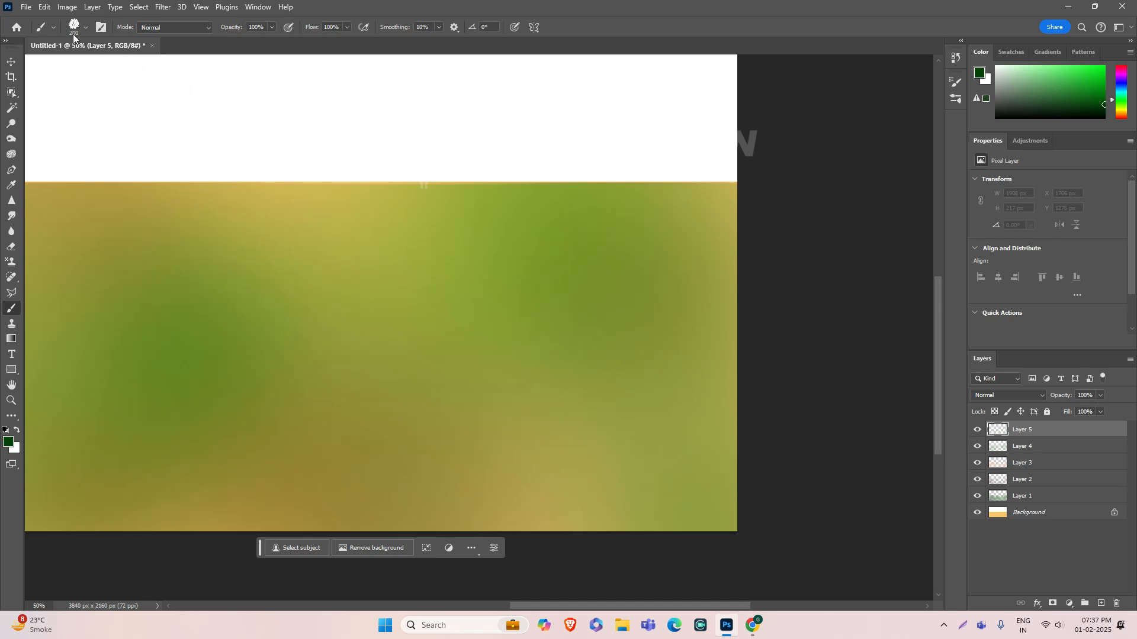
Step: Choose trees_br_2_edit, try dark green strokes at 200 px on the ground, and undo them along with the creation of Layer 5
click(73, 27)
click(49, 331)
drag(315, 303, 780, 304)
drag(240, 414, 459, 373)
drag(243, 477, 885, 347)
key(ctrl+z)
key(ctrl+z)
key(ctrl+z)
key(ctrl+z)
key(ctrl+z)
Step: Create a new layer and move it above Layer 4 to the top of the layer stack
click(74, 27)
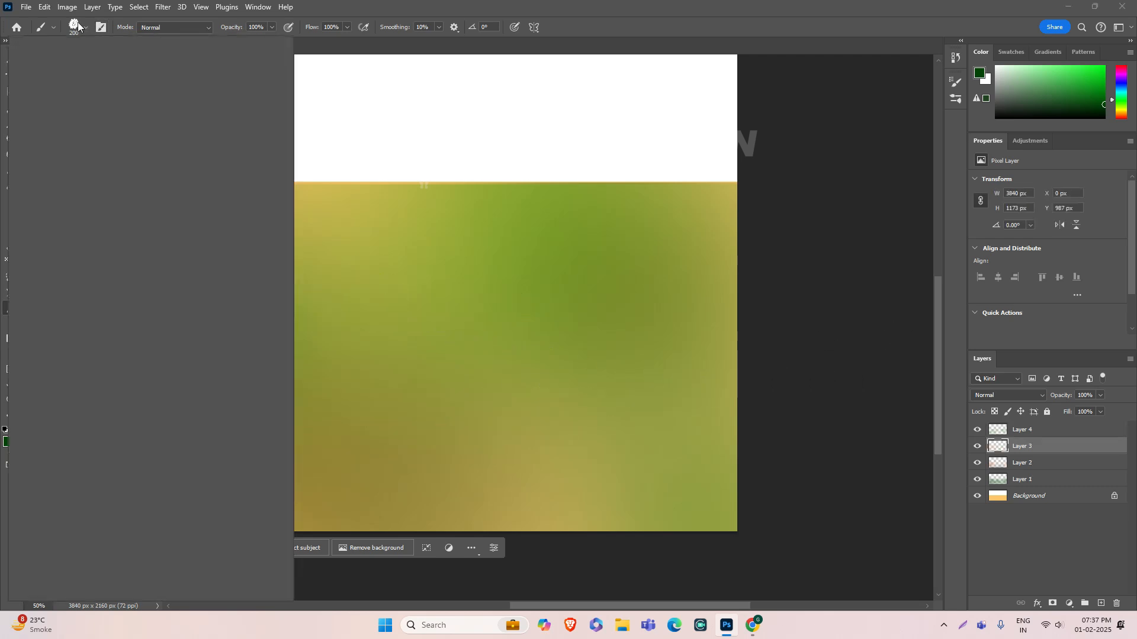
click(1101, 605)
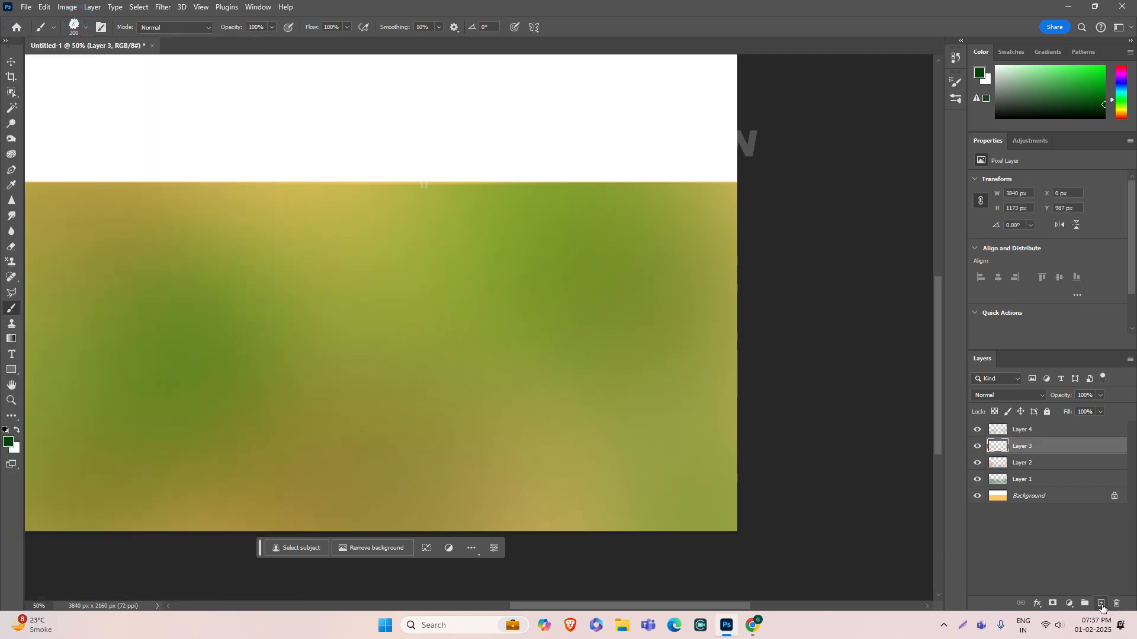
mouse_move(1029, 448)
mouse_down()
mouse_move(1030, 392)
mouse_move(1034, 423)
mouse_up()
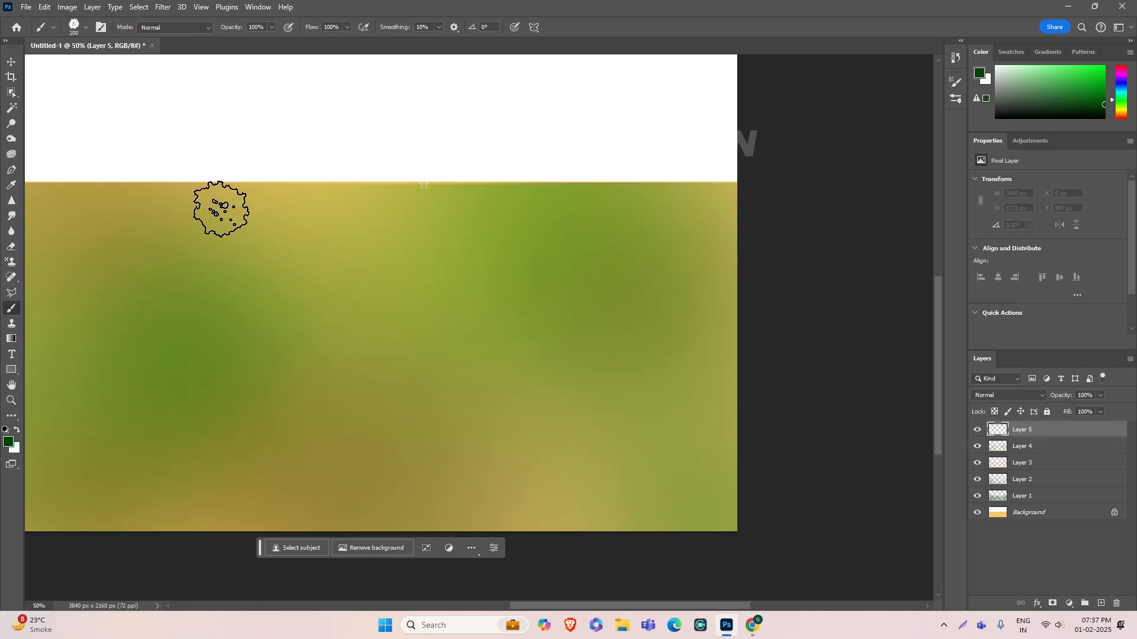
Step: Choose circle_blur_01, try soft dark green strokes at 400 px over the ground and horizon, and undo them
click(74, 26)
click(73, 375)
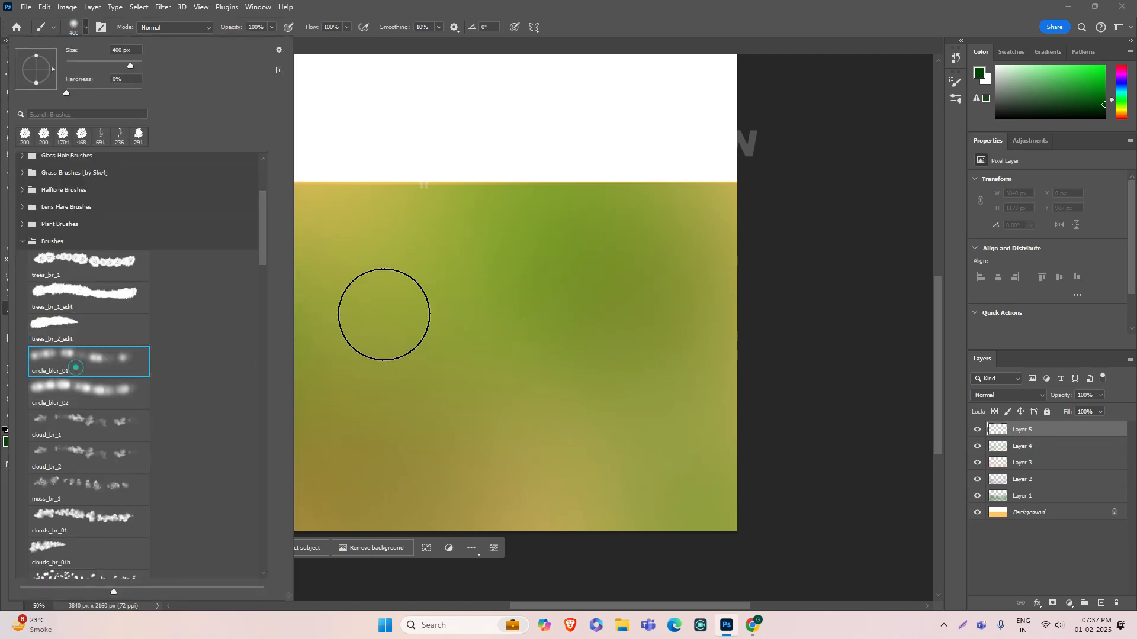
click(432, 291)
drag(338, 314, 449, 326)
mouse_move(406, 226)
mouse_down()
mouse_move(482, 264)
mouse_move(512, 246)
mouse_up()
mouse_move(367, 316)
mouse_down()
mouse_move(608, 431)
mouse_move(732, 537)
mouse_move(761, 536)
mouse_move(431, 502)
mouse_move(177, 507)
mouse_move(394, 334)
mouse_up()
mouse_move(468, 329)
mouse_down()
mouse_move(416, 214)
mouse_move(223, 580)
mouse_move(756, 590)
mouse_up()
key(ctrl+z)
key(ctrl+z)
key(ctrl+z)
key(ctrl+z)
key(ctrl+z)
key(ctrl+z)
key(ctrl+z)
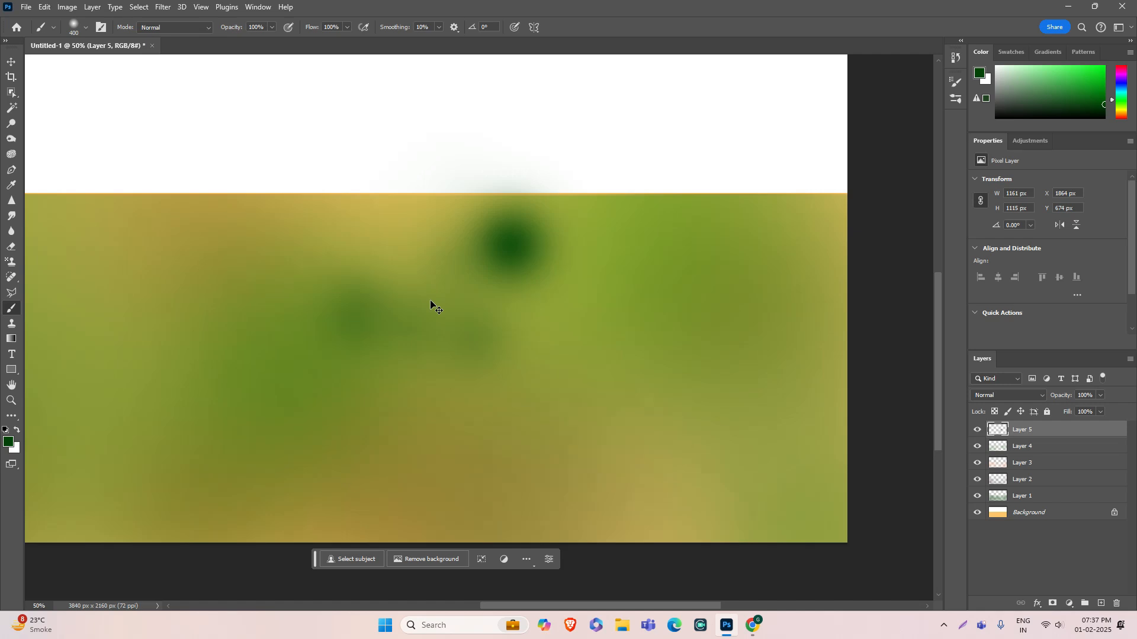
key(ctrl+z)
key(ctrl+z)
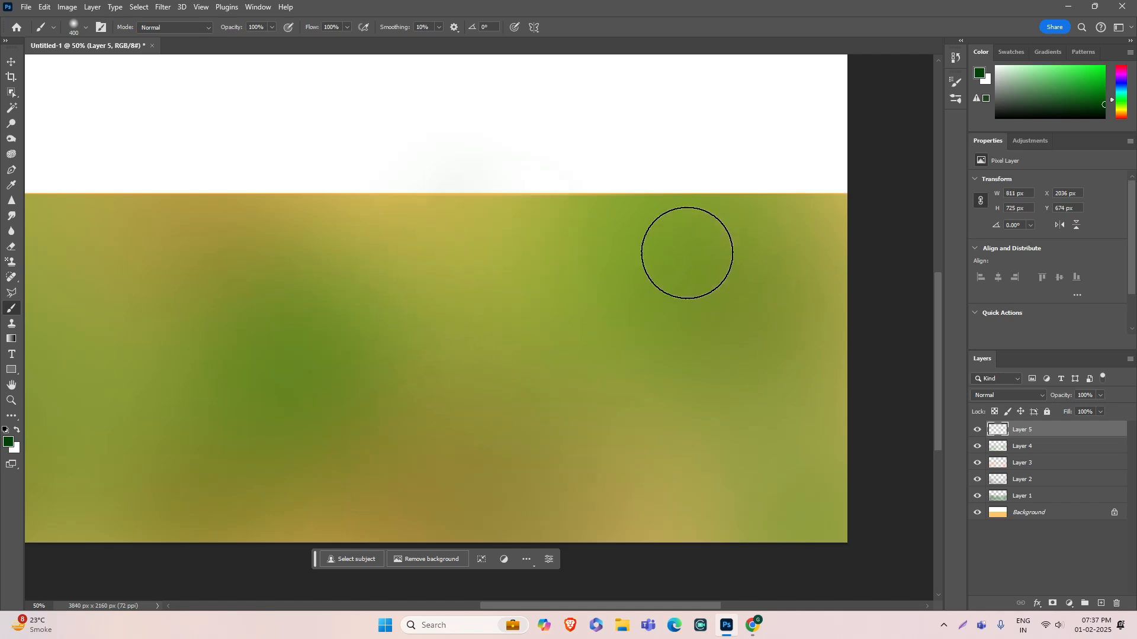
Step: Choose circle_blur_02, try a soft dark green dab at 400 px mid-ground, and undo it
click(77, 29)
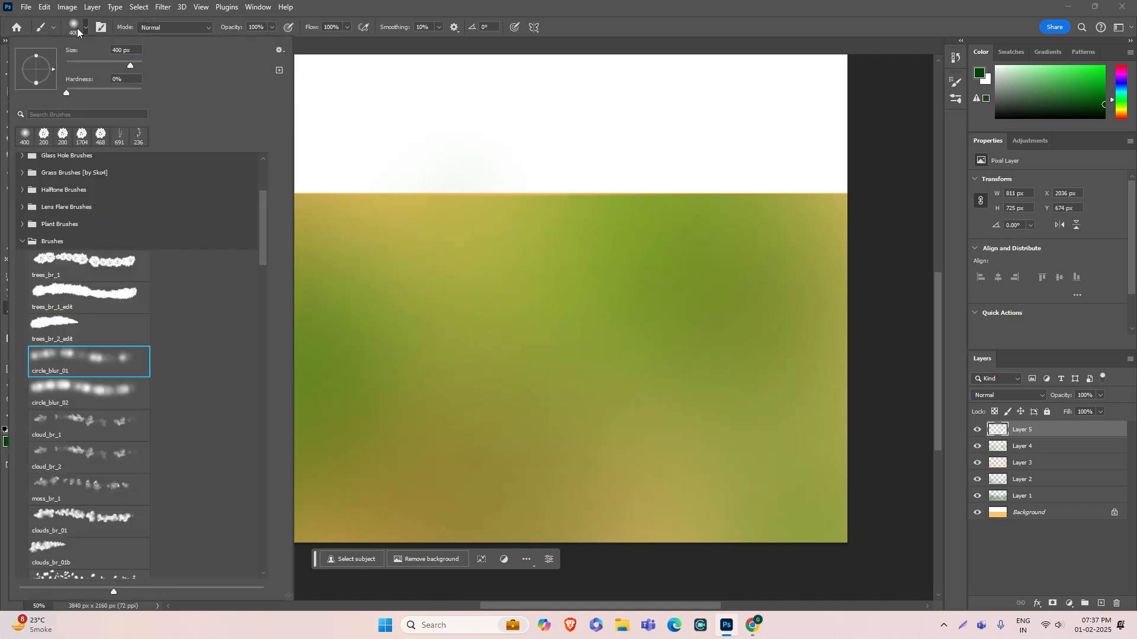
click(70, 390)
click(521, 300)
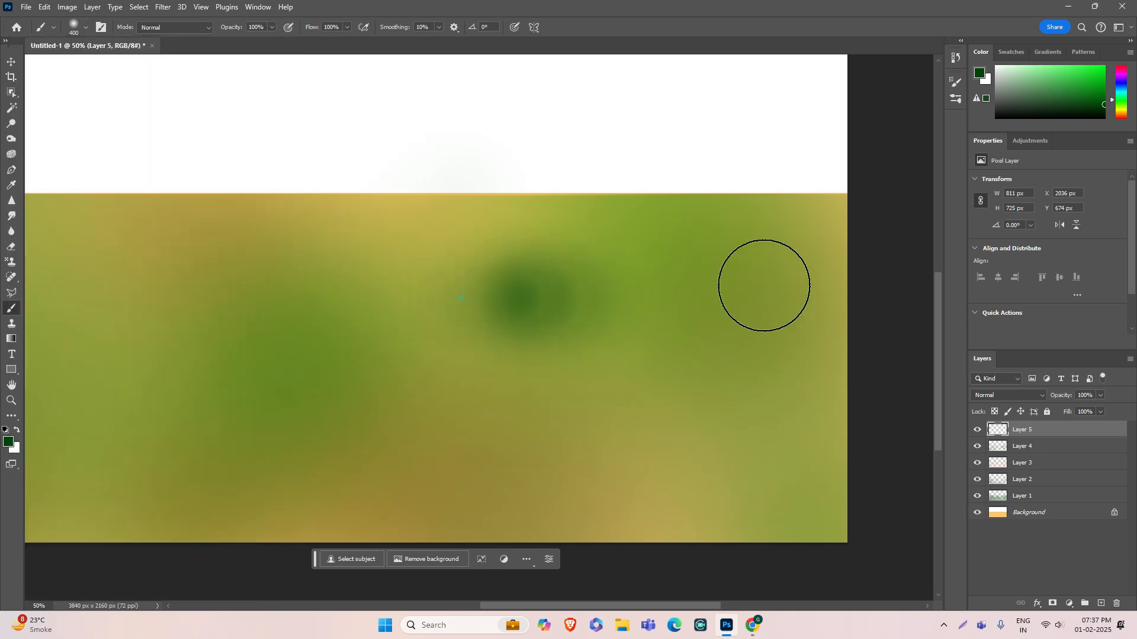
key(ctrl+z)
Step: Choose cloud_br_1, try a dark green stamp at 400 px near the horizon, and undo it
click(82, 29)
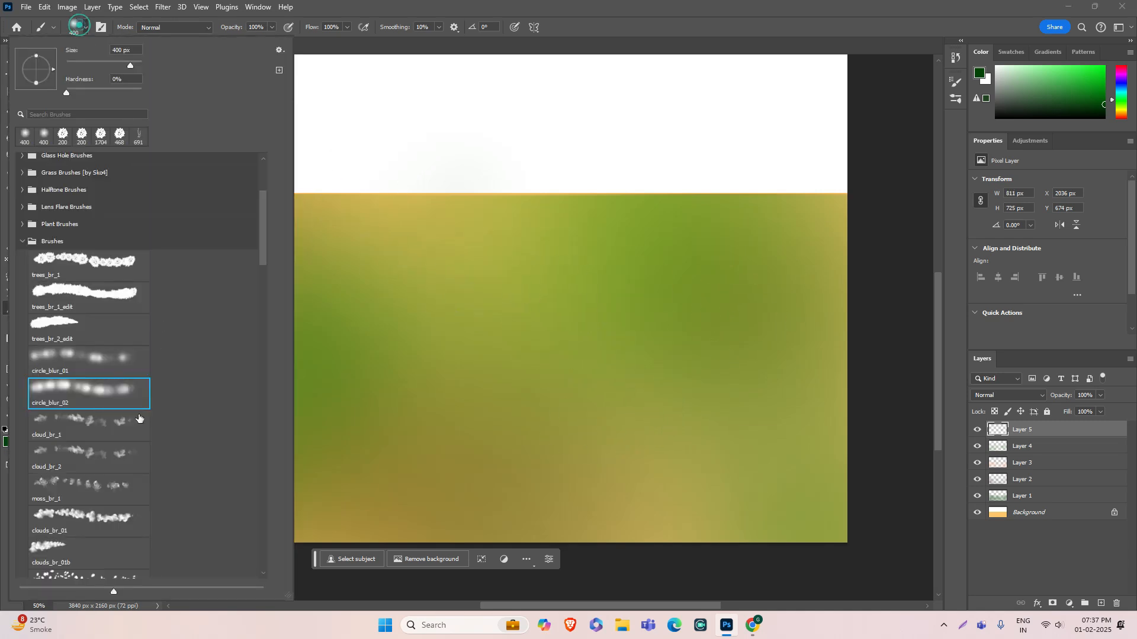
click(513, 265)
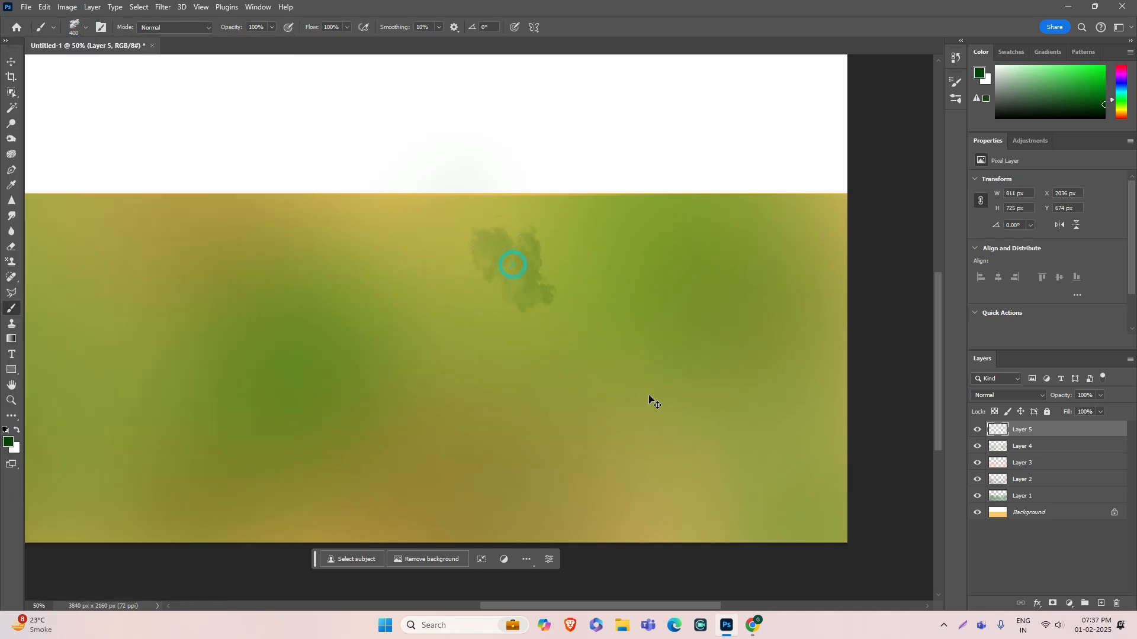
key(ctrl+z)
Step: Choose moss_br_1, enlarge it to 1686 px, try dark green moss stamps on the ground, and undo them
click(86, 28)
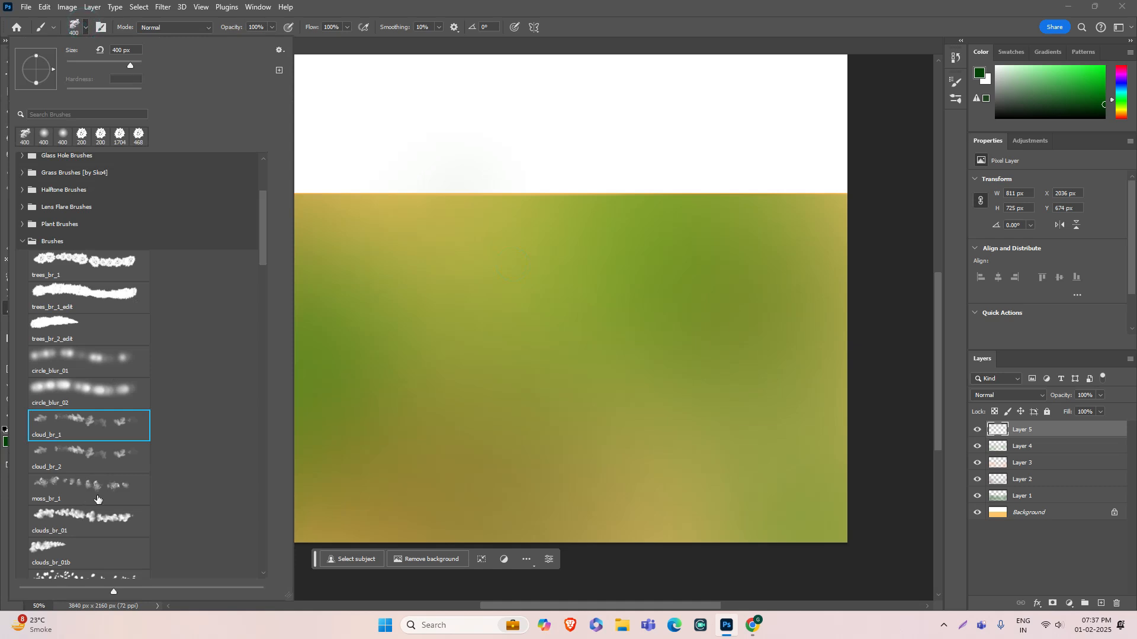
click(57, 477)
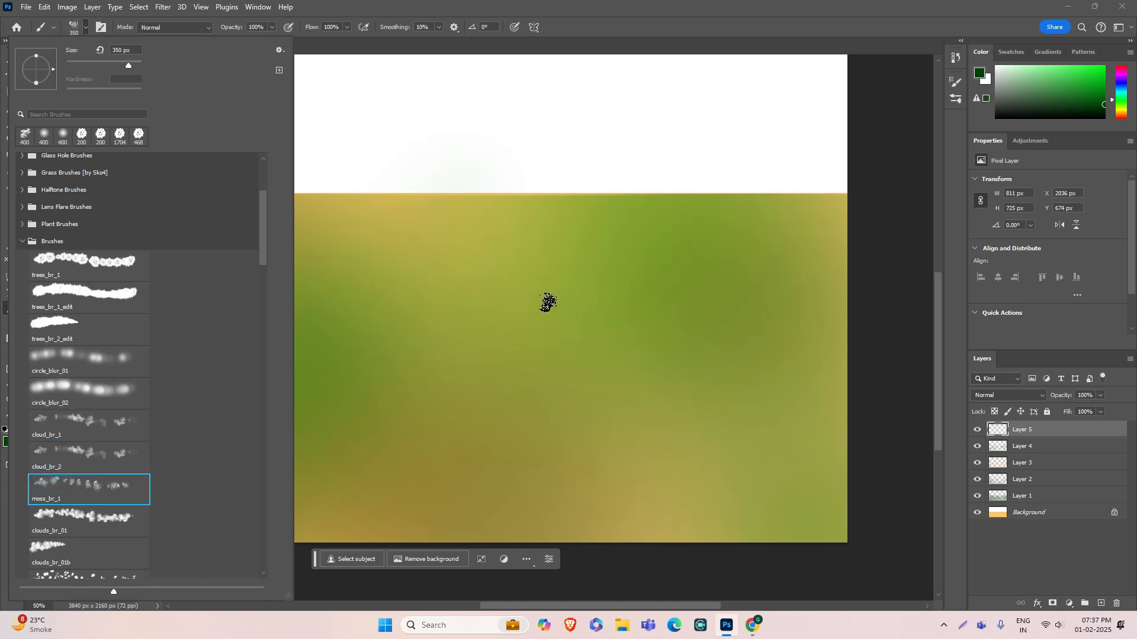
drag(467, 288, 665, 320)
click(486, 310)
key(ctrl+z)
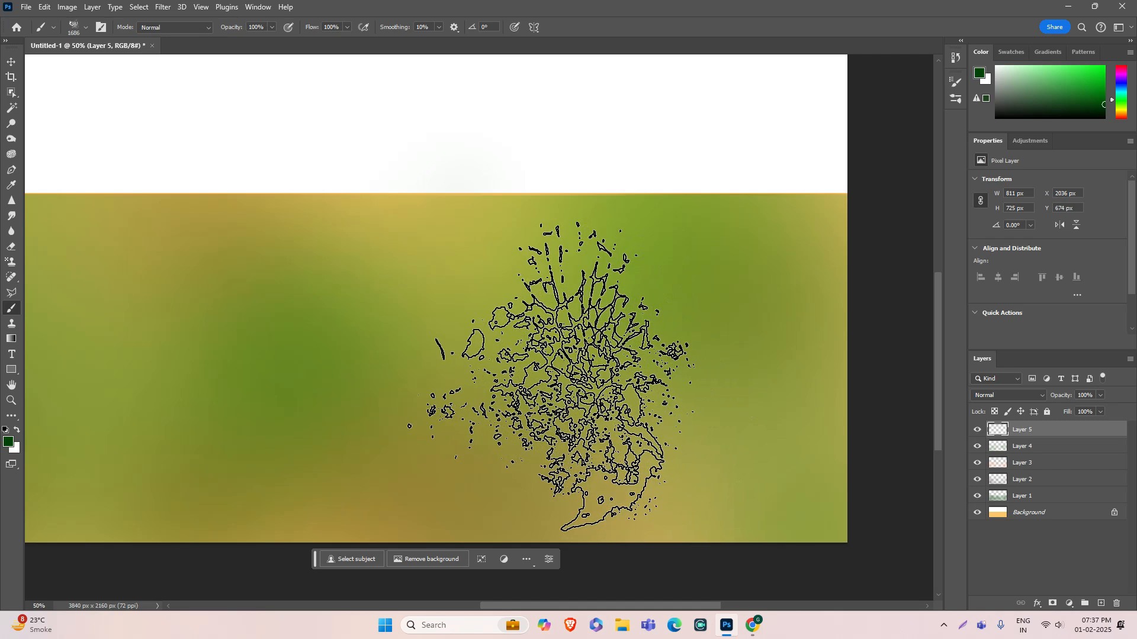
click(539, 383)
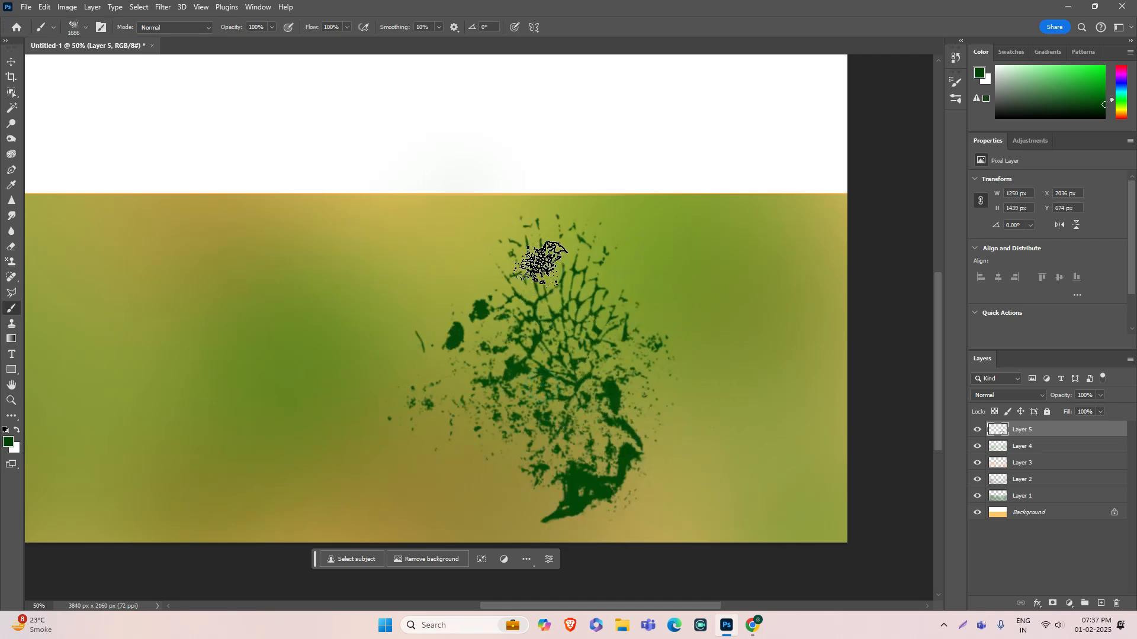
key(ctrl+z)
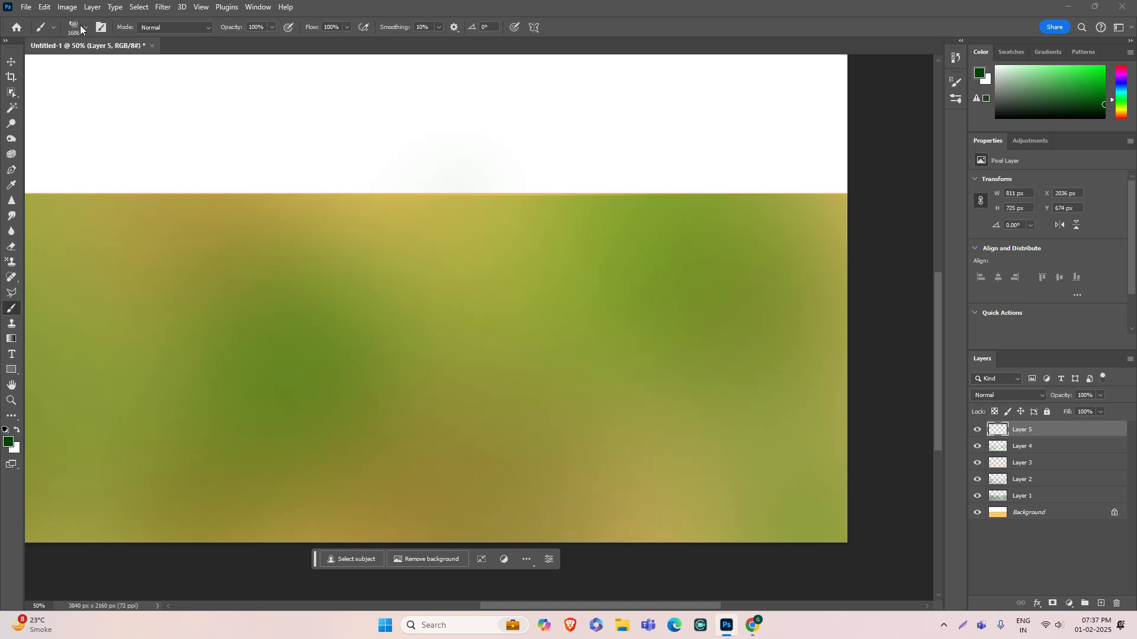
Step: Choose clouds_br_01, try a dark green stamp at 600 px on the ground, and undo it
click(80, 28)
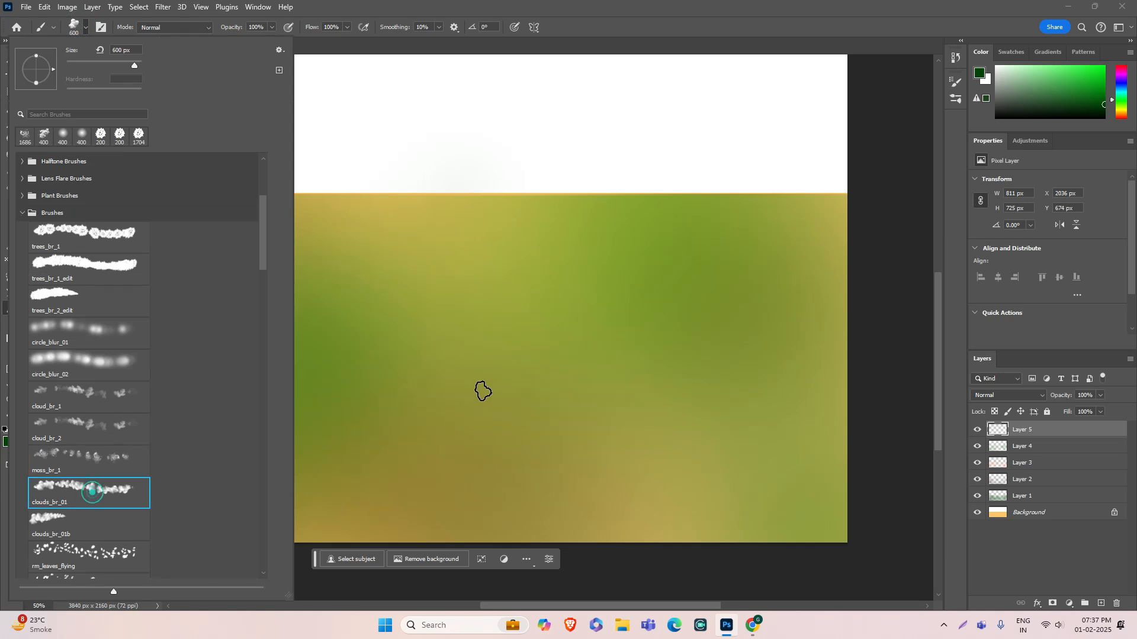
double_click(92, 491)
click(555, 325)
Step: Choose rm_leaves_flying, try a dense dark green leaf cluster at 84 px mid-ground, and undo it
click(79, 29)
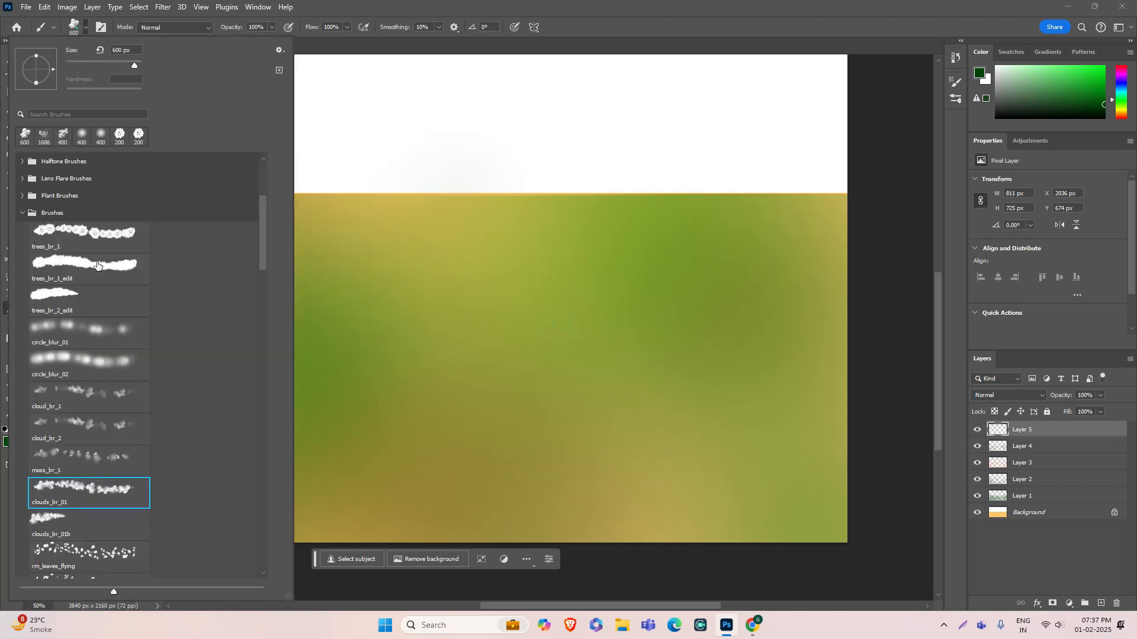
scroll(51, 514, down, 3)
click(97, 466)
mouse_move(481, 312)
mouse_down()
mouse_move(517, 314)
mouse_move(525, 343)
mouse_move(433, 351)
mouse_up()
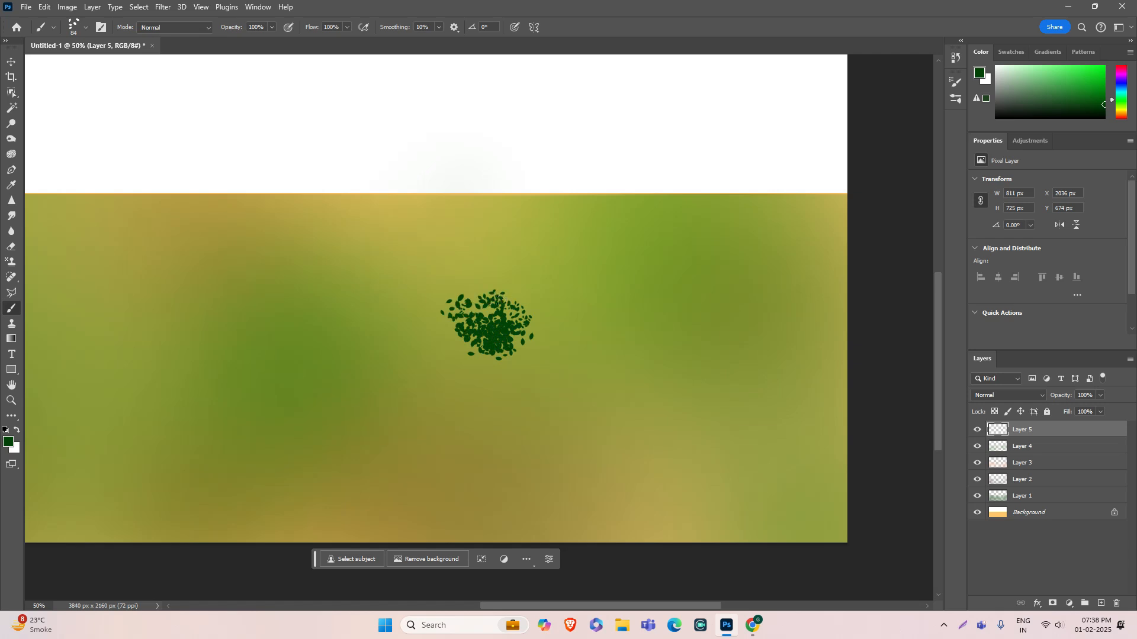
click(494, 350)
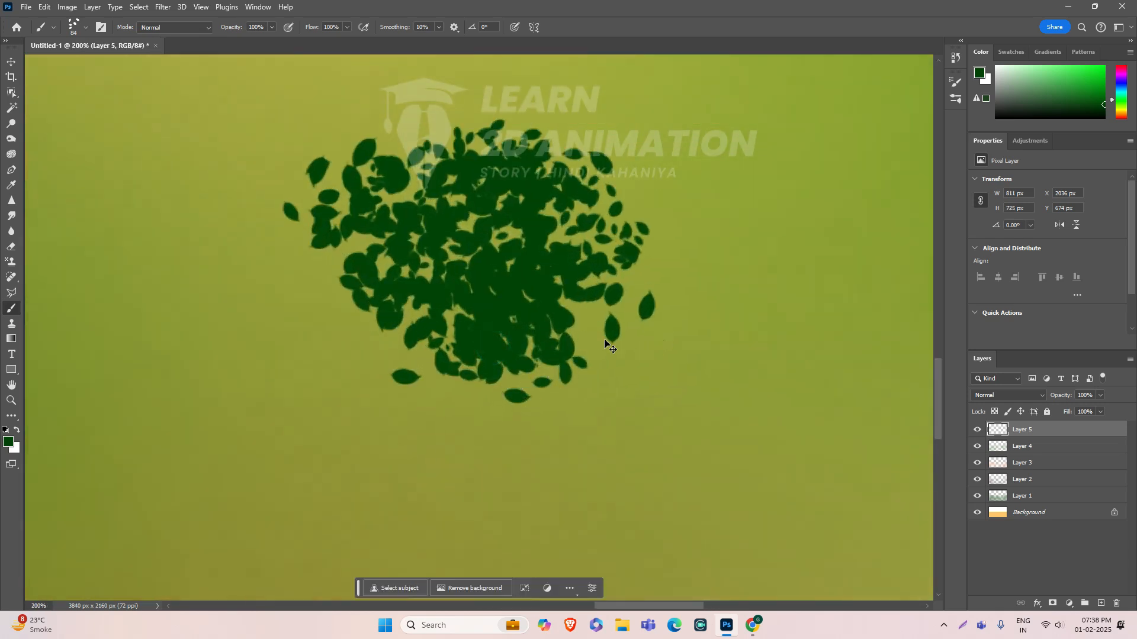
key(ctrl+z)
Step: Enlarge the leaf brush to 474 px, try scattered leaf stamps on the ground, and undo them
alt+click(499, 329)
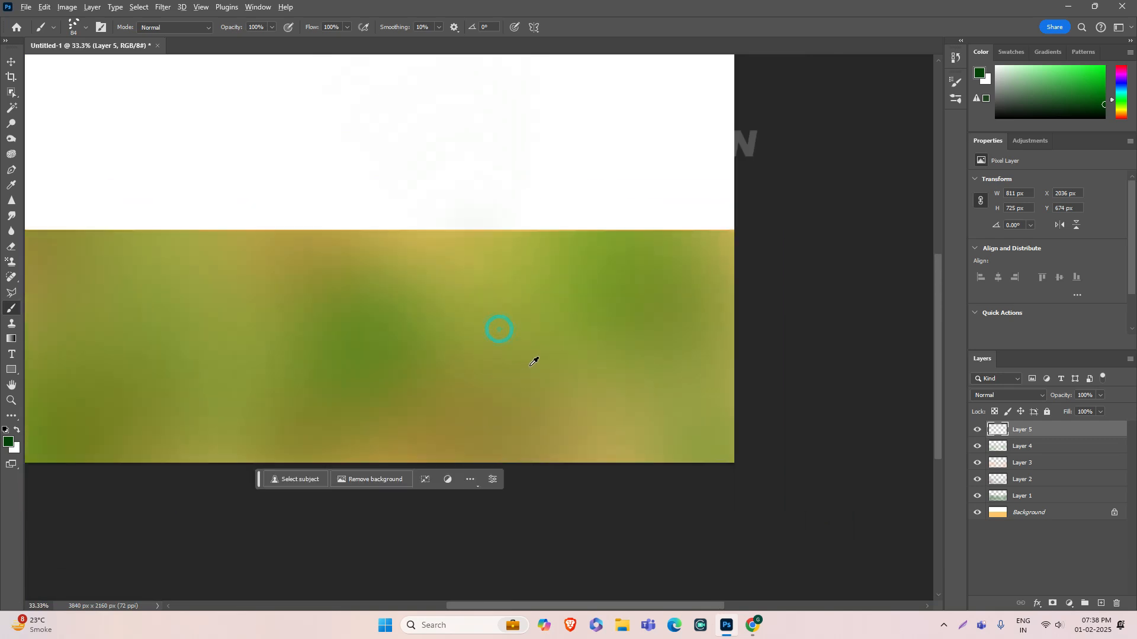
mouse_move(634, 383)
mouse_down()
mouse_move(549, 379)
mouse_move(658, 400)
mouse_move(661, 417)
mouse_move(588, 416)
mouse_up()
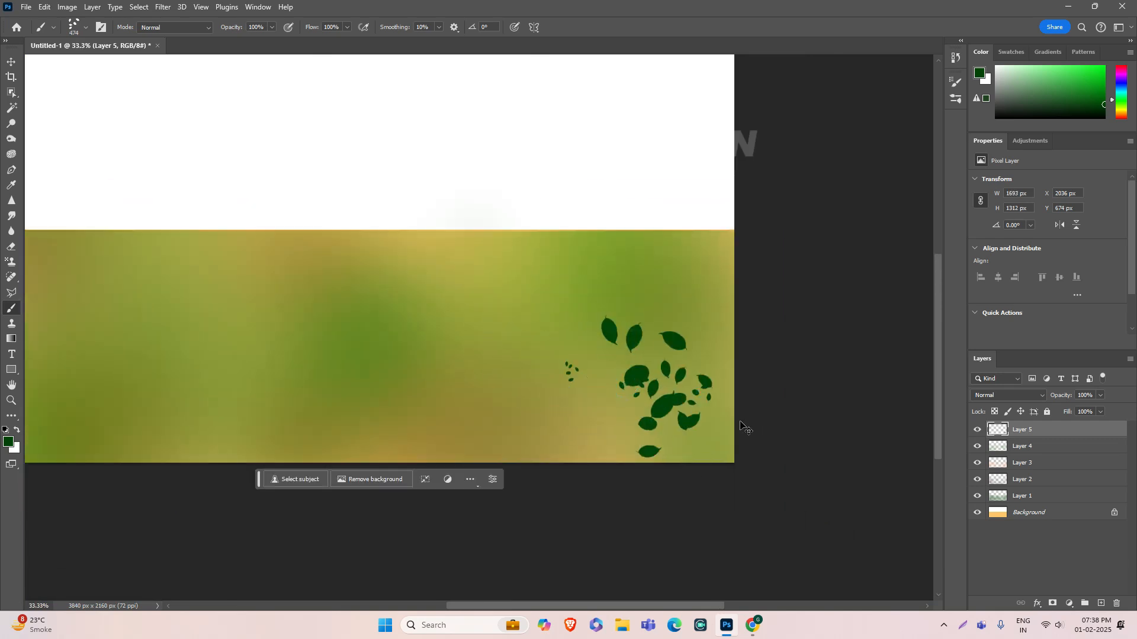
key(ctrl+z)
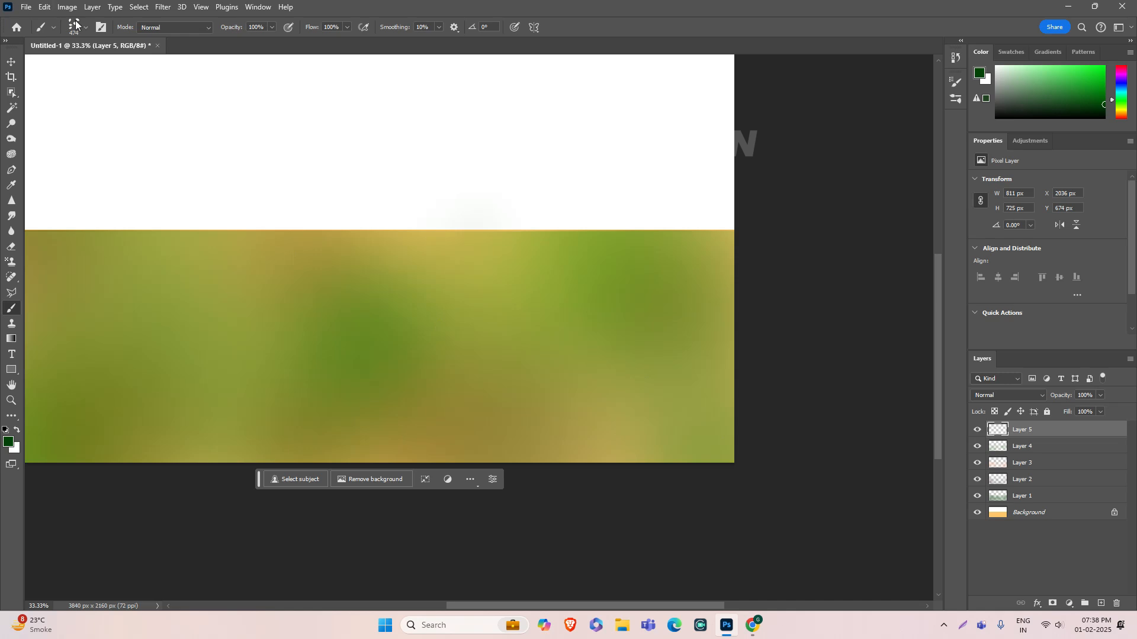
Step: Look through the Starburst Brushes set and pick Starburst_Brush_10 from it
click(76, 25)
scroll(72, 204, up, 1)
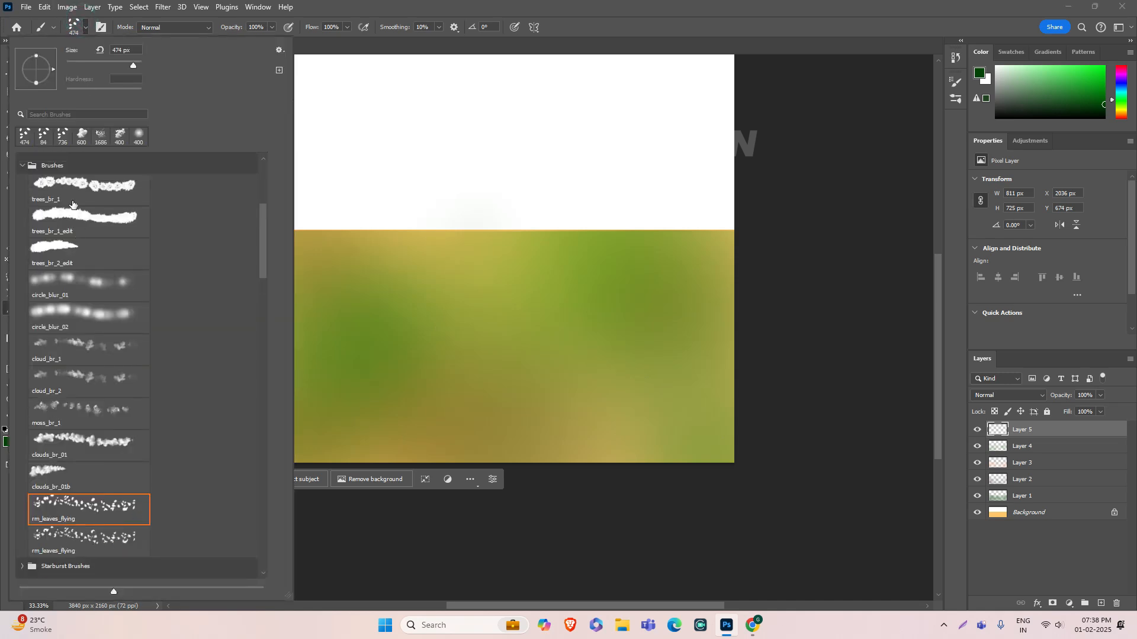
click(23, 166)
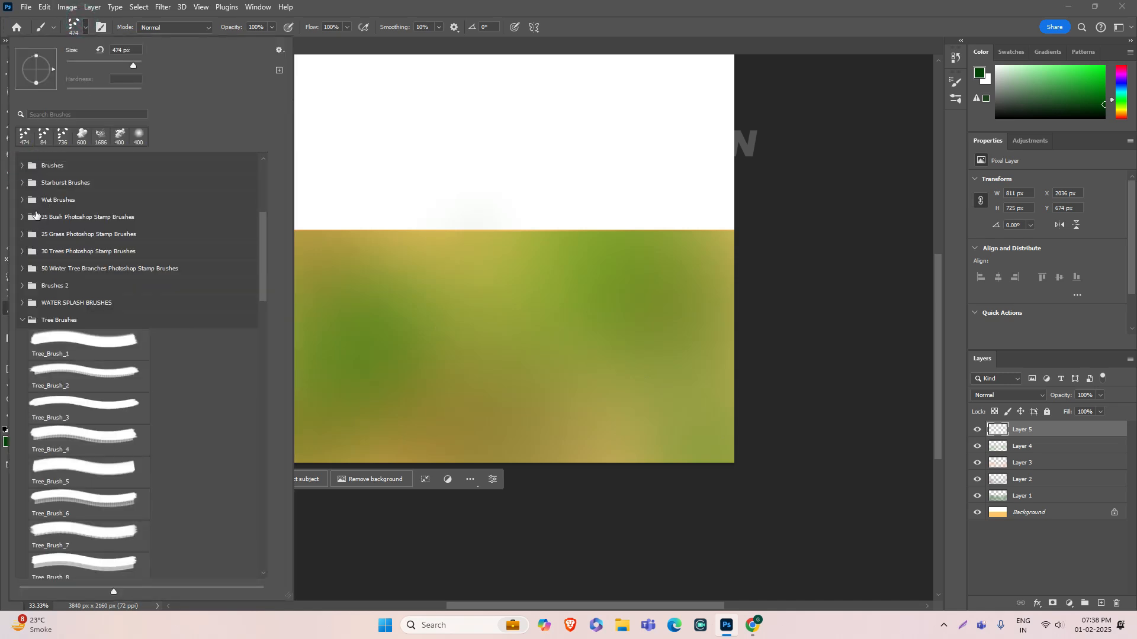
click(23, 183)
click(83, 209)
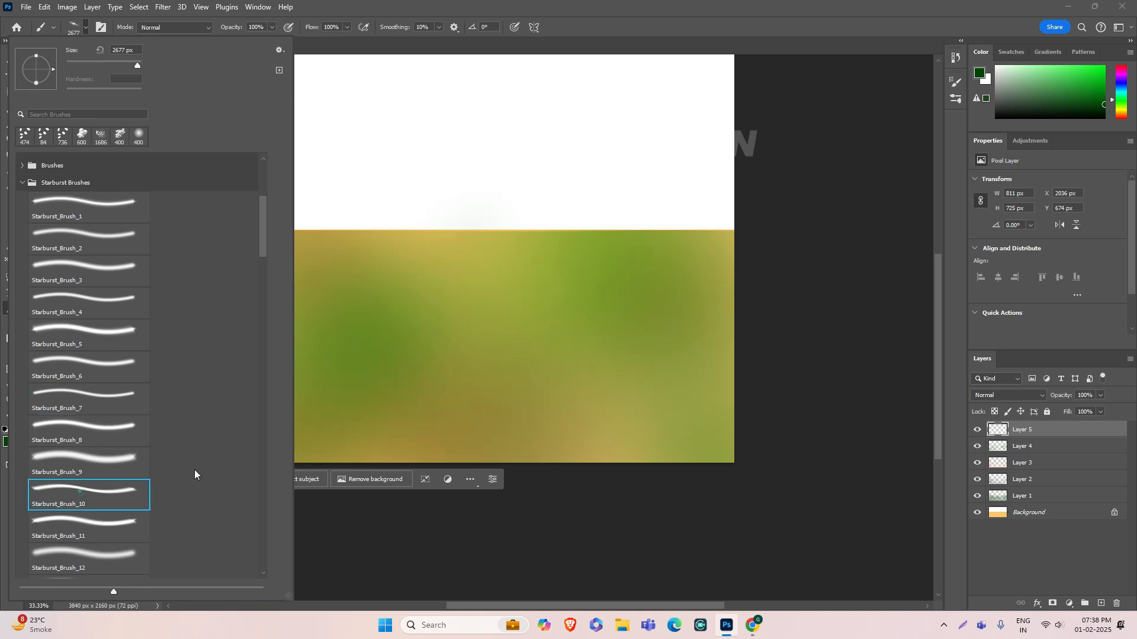
click(23, 184)
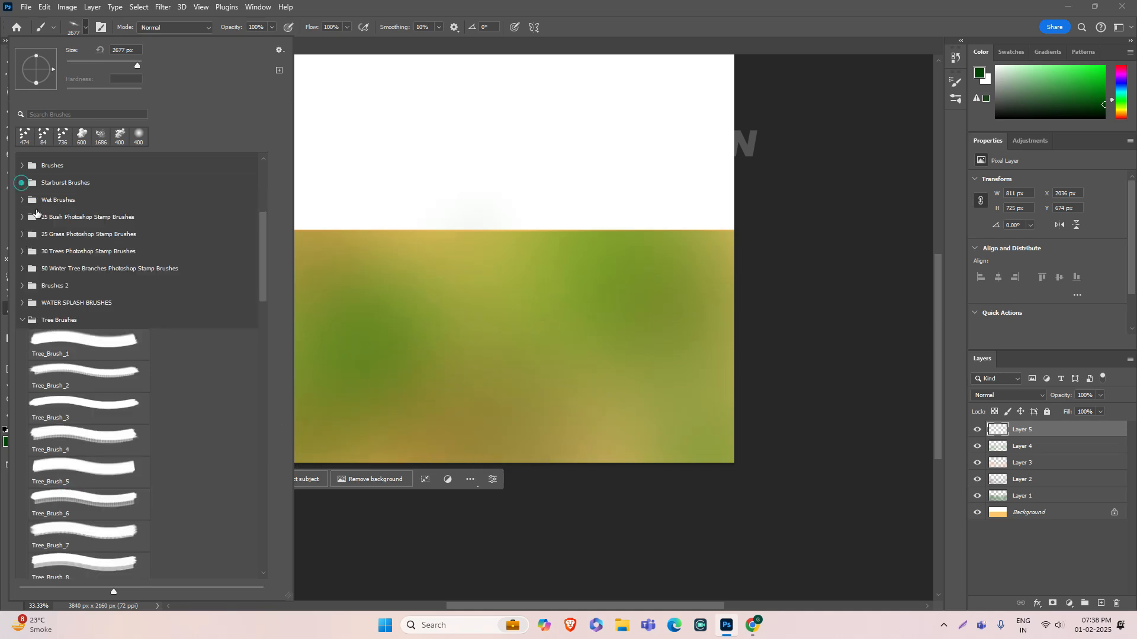
Step: Choose Wet_Brush_6 from the Wet Brushes set, reduce it to 402 px and try it on the ground
click(24, 201)
click(66, 224)
click(99, 381)
mouse_move(516, 304)
mouse_down()
mouse_move(485, 311)
mouse_move(531, 330)
mouse_move(504, 322)
mouse_move(522, 306)
mouse_up()
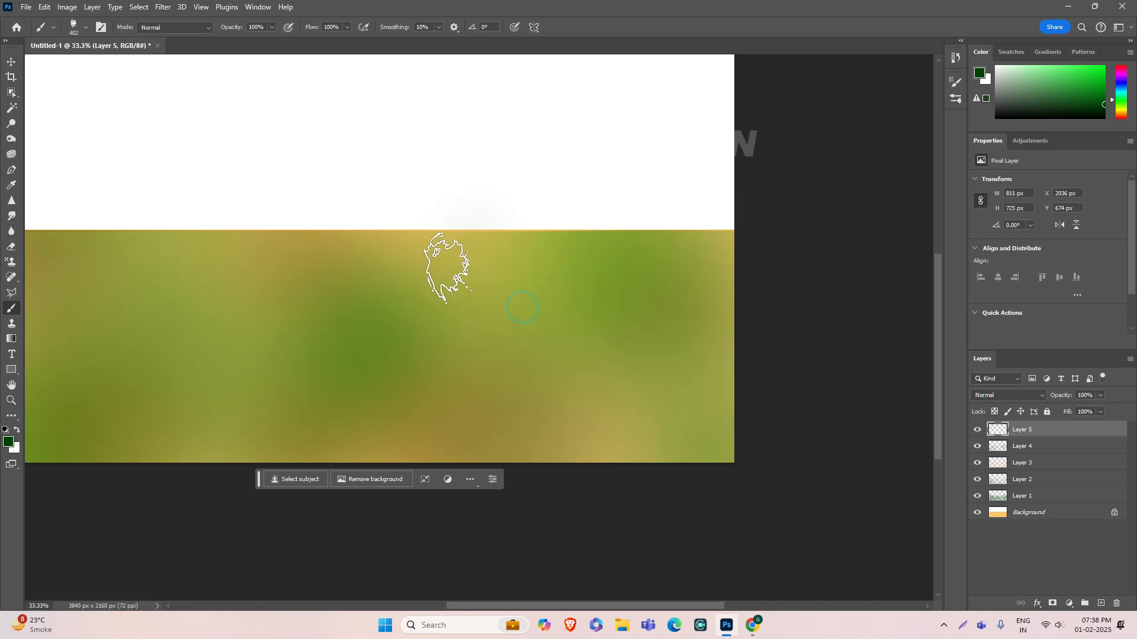
Step: Choose Bush (1) from the 25 Bush Photoshop Stamp Brushes set, resize it to 318 px and undo the trial stamps at the horizon
click(75, 27)
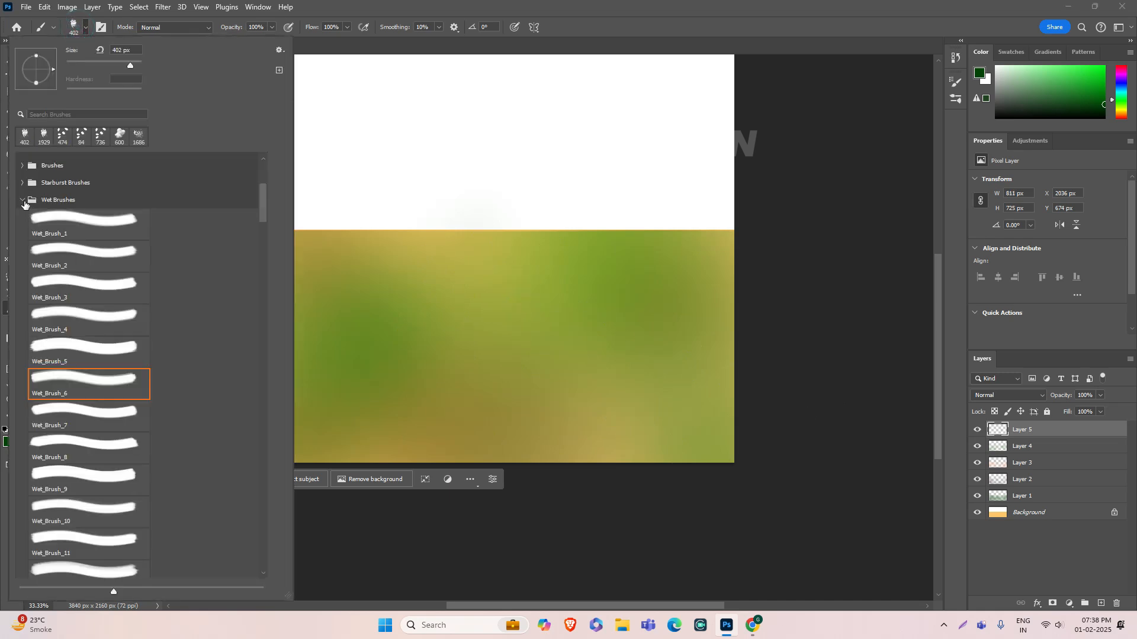
click(22, 201)
click(22, 218)
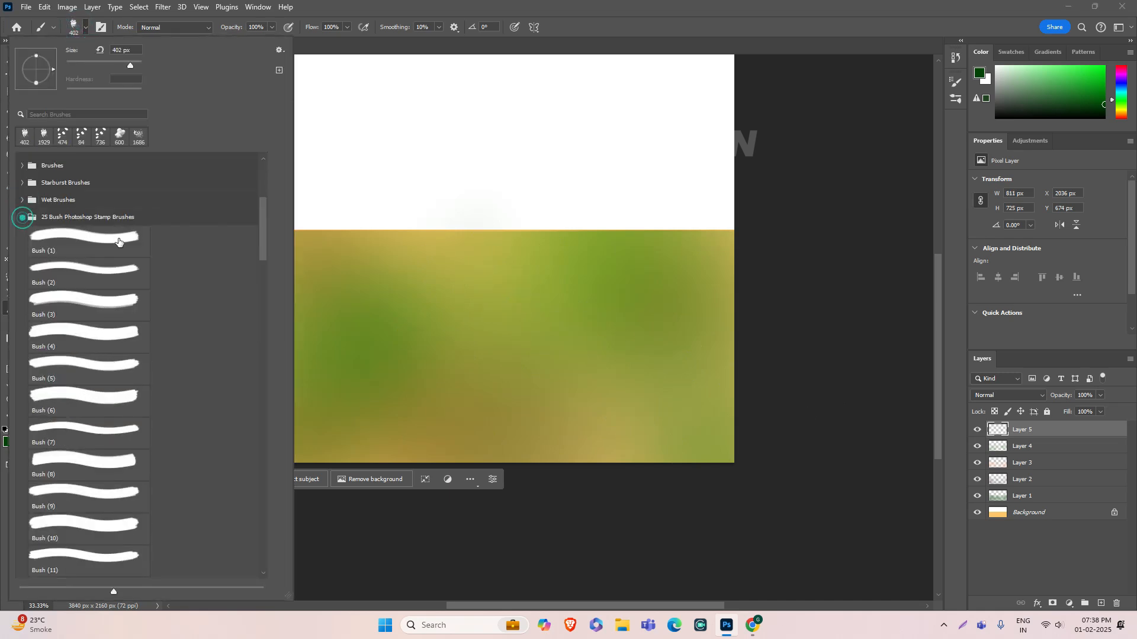
mouse_move(545, 251)
mouse_down()
mouse_move(538, 225)
mouse_move(679, 212)
mouse_up()
click(557, 216)
key(ctrl+z)
key(ctrl+z)
Step: Stamp dark green bushes along the middle and right of the horizon, with a few overlapping just below it
click(563, 205)
click(642, 219)
click(618, 218)
click(702, 217)
click(477, 222)
click(527, 225)
click(463, 225)
click(411, 246)
click(398, 221)
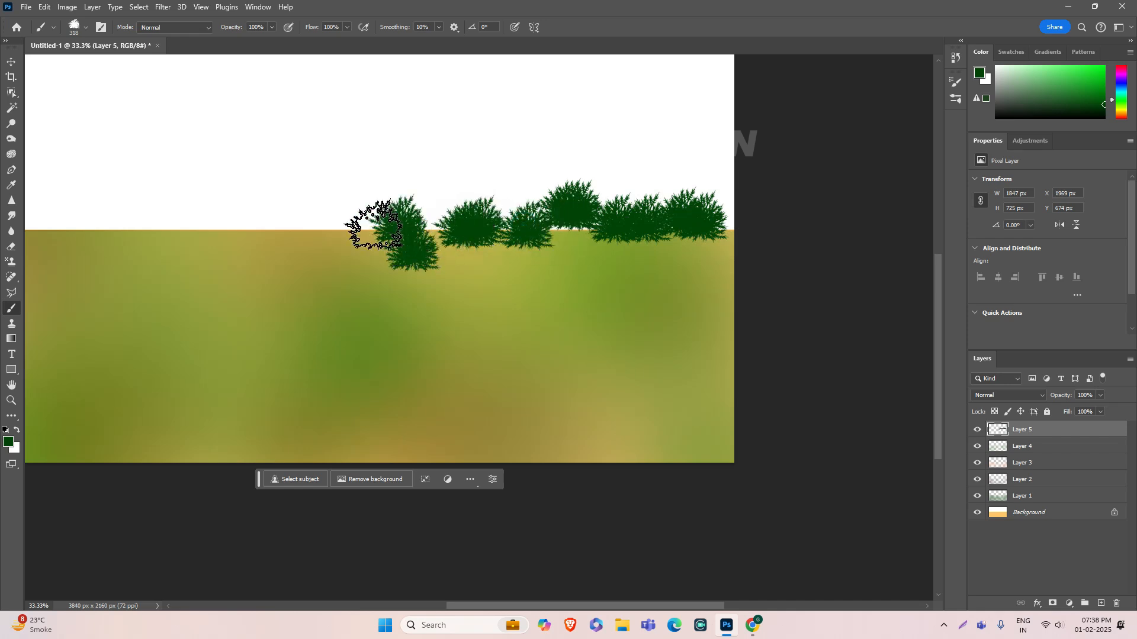
click(353, 241)
click(301, 230)
click(387, 273)
key(alt+Tab)
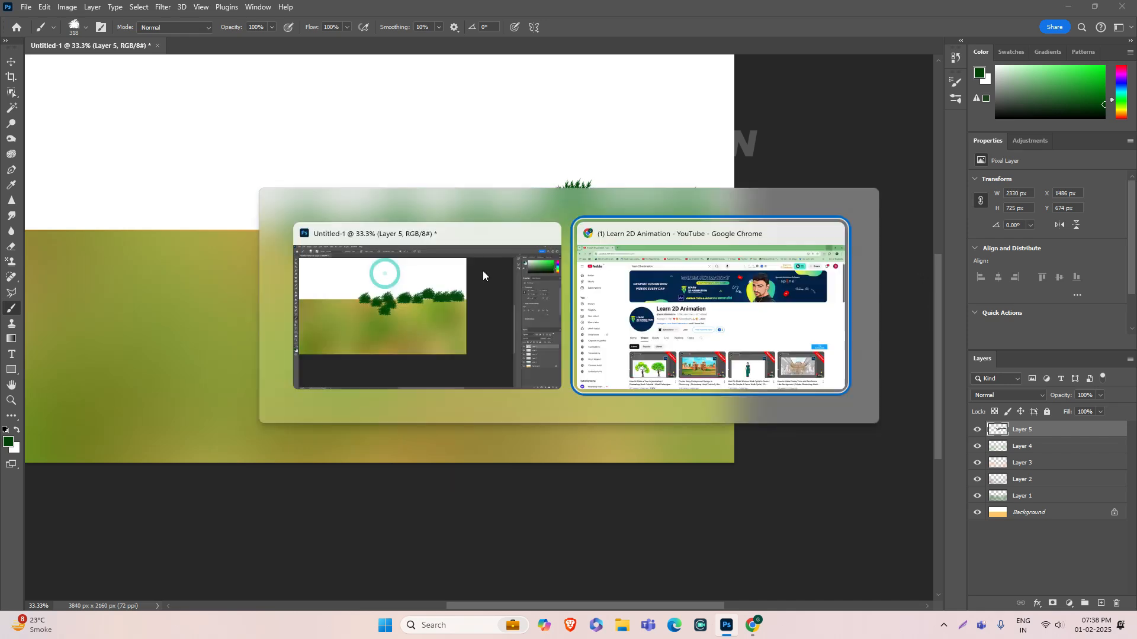
key(alt+Tab)
Step: Choose Bush (2), try a large dark green stamp at 1069 px on the ground, and undo it
click(76, 34)
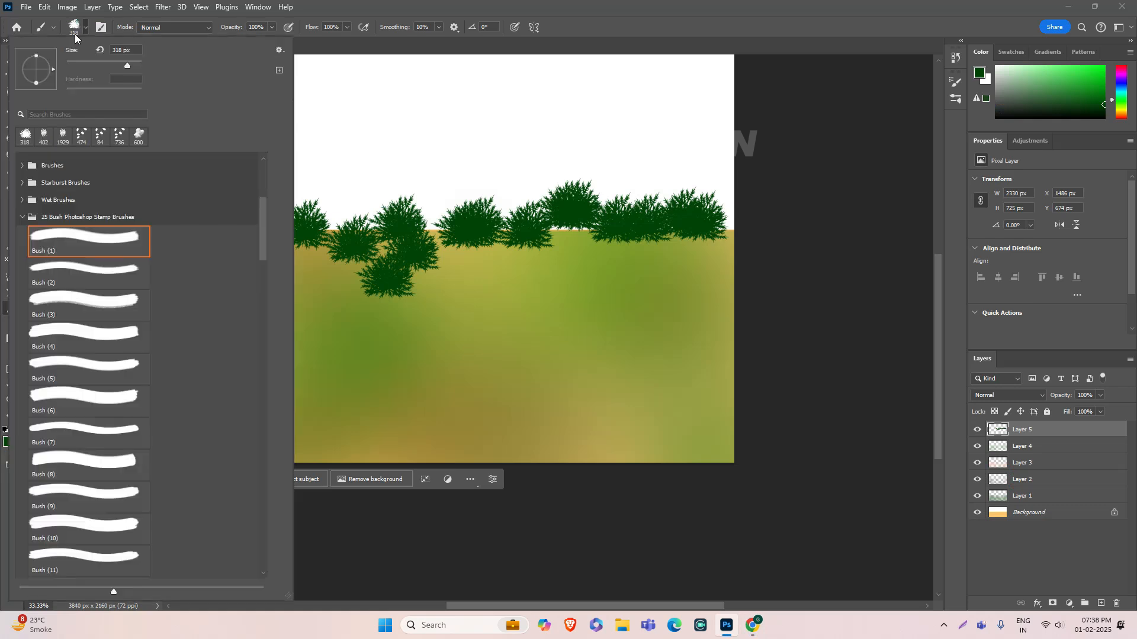
click(103, 288)
click(546, 300)
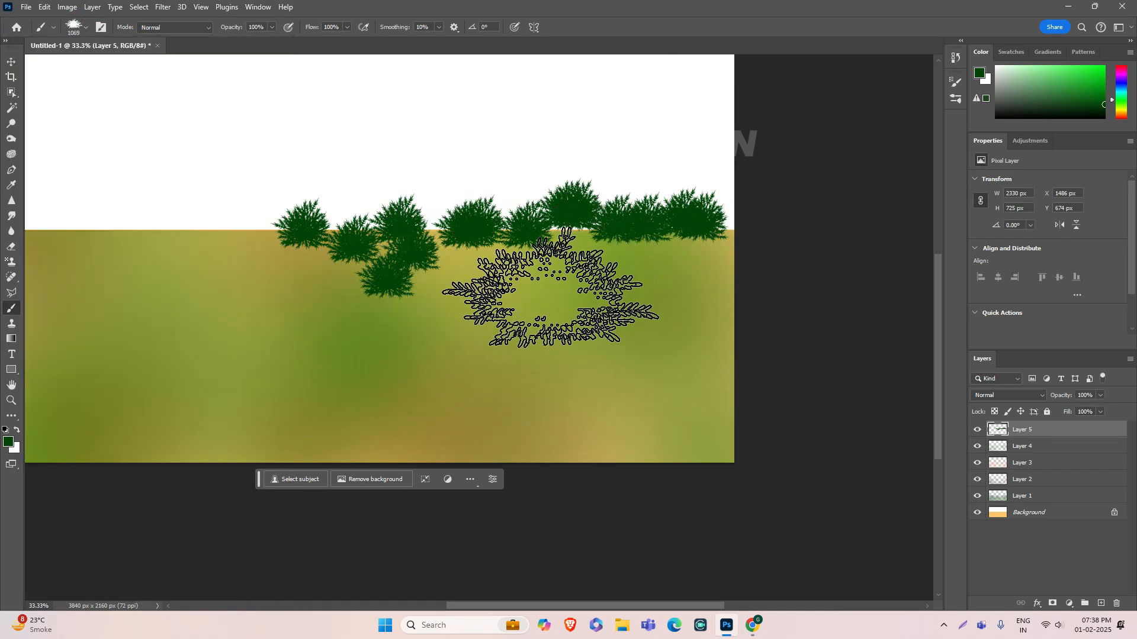
click(556, 297)
key(ctrl+z)
Step: Choose Bush (3), try a dark green stamp at 265 px on the ground, and undo it
click(86, 28)
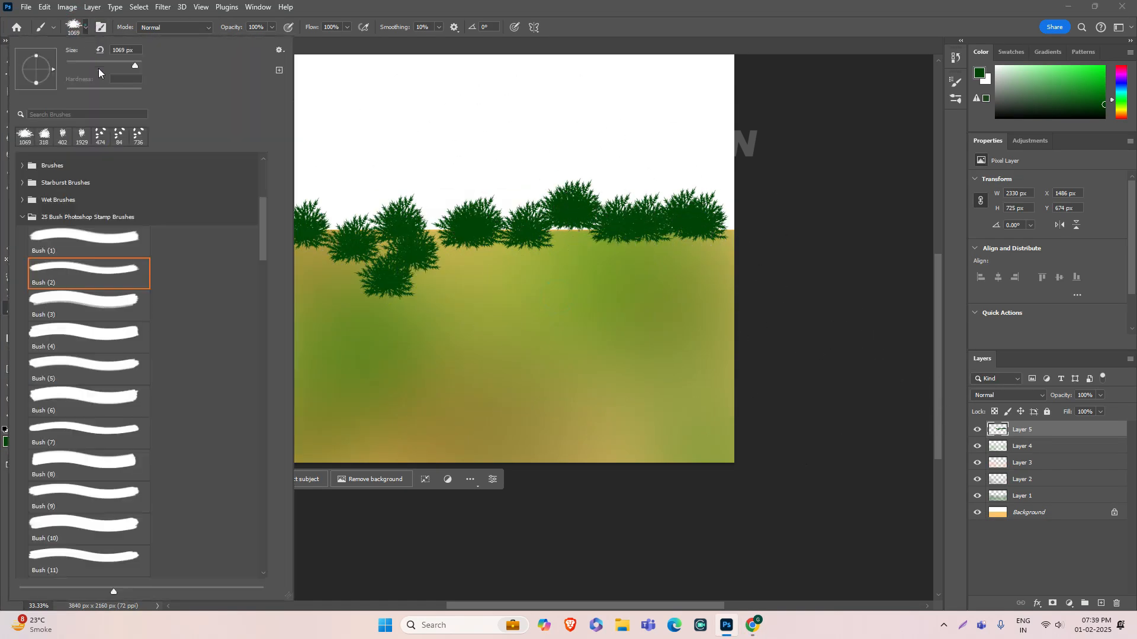
click(95, 306)
click(555, 344)
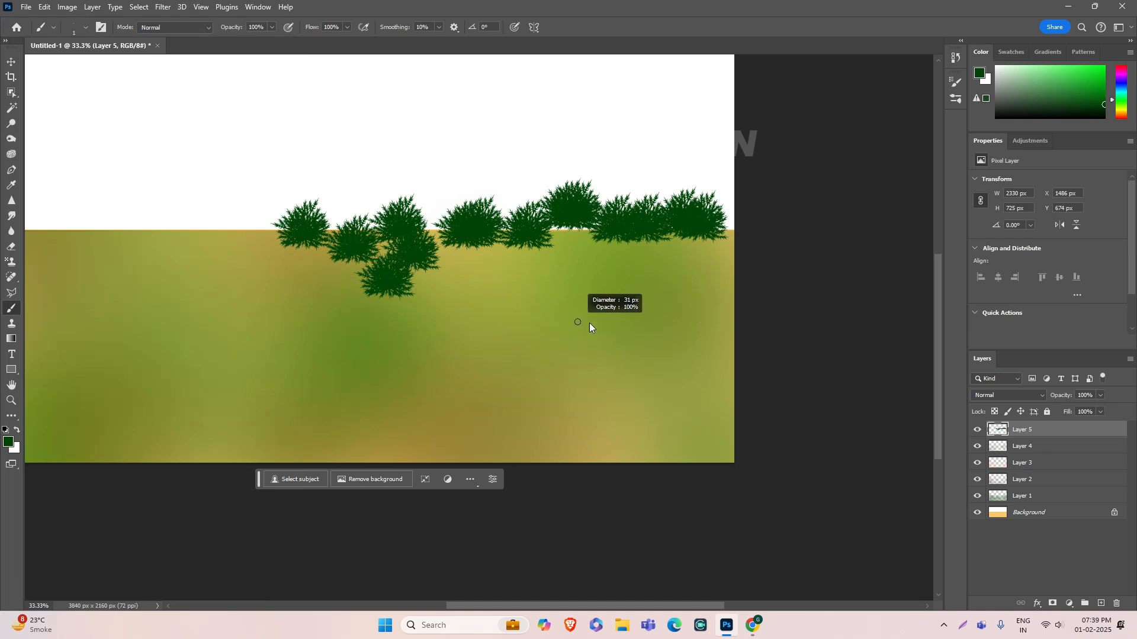
click(614, 278)
key(ctrl+z)
Step: Choose Bush (4), try a dark green stamp at 396 px on the ground, and undo it
click(77, 28)
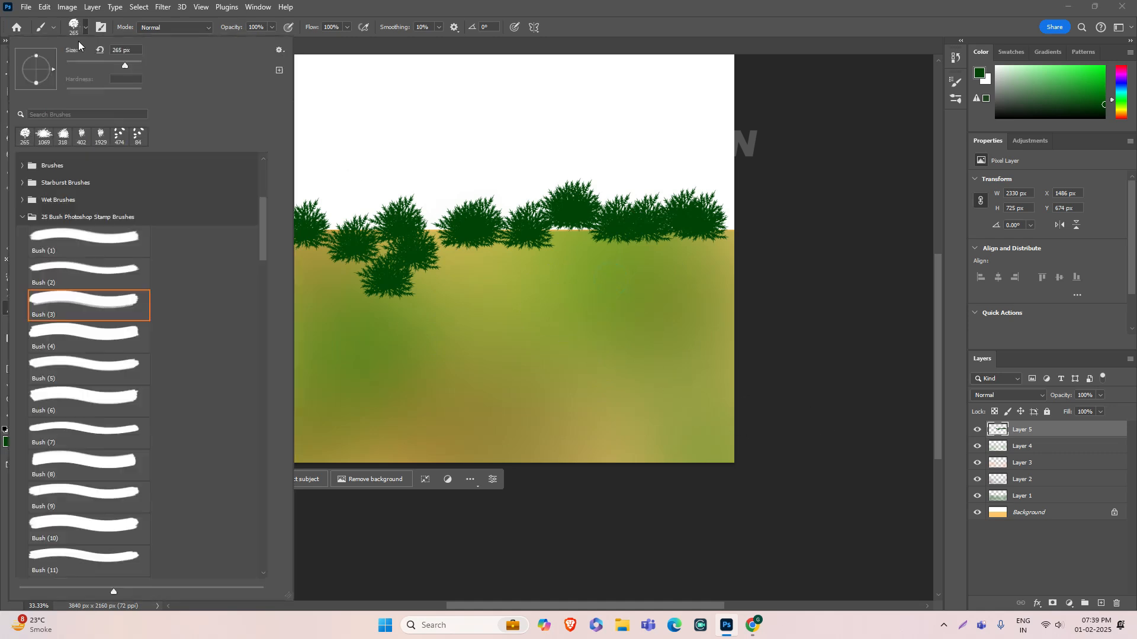
click(74, 345)
click(478, 312)
click(572, 325)
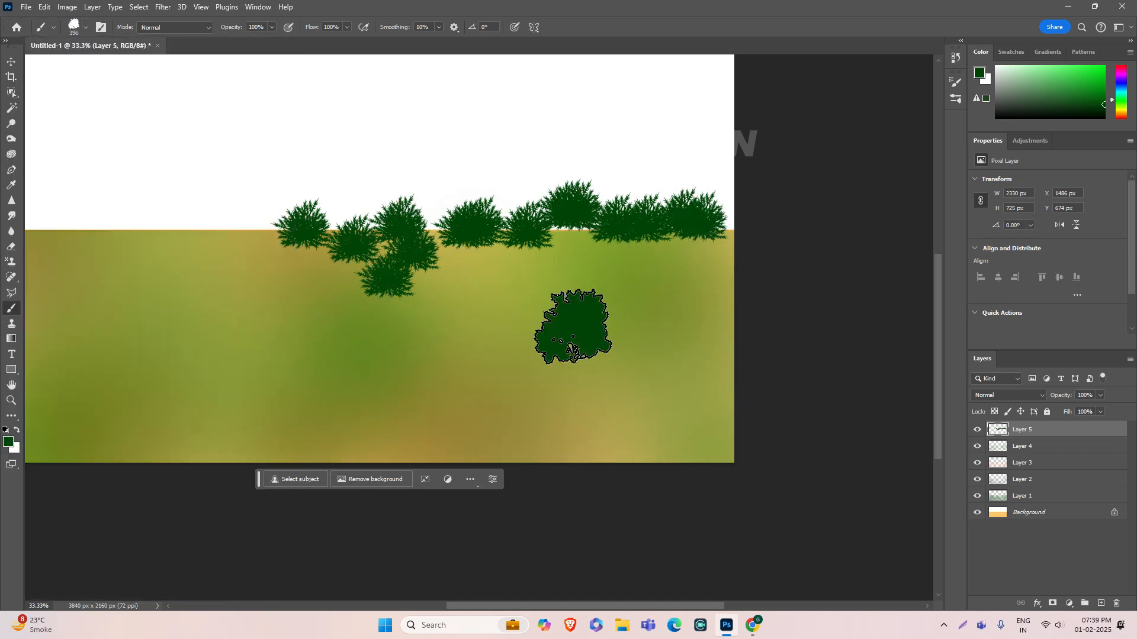
key(ctrl+z)
Step: Try a dome-shaped bush brush at 379 px on the ground, undo the stamp, and test Bush (22) resized to 475 px
click(77, 27)
scroll(89, 456, down, 5)
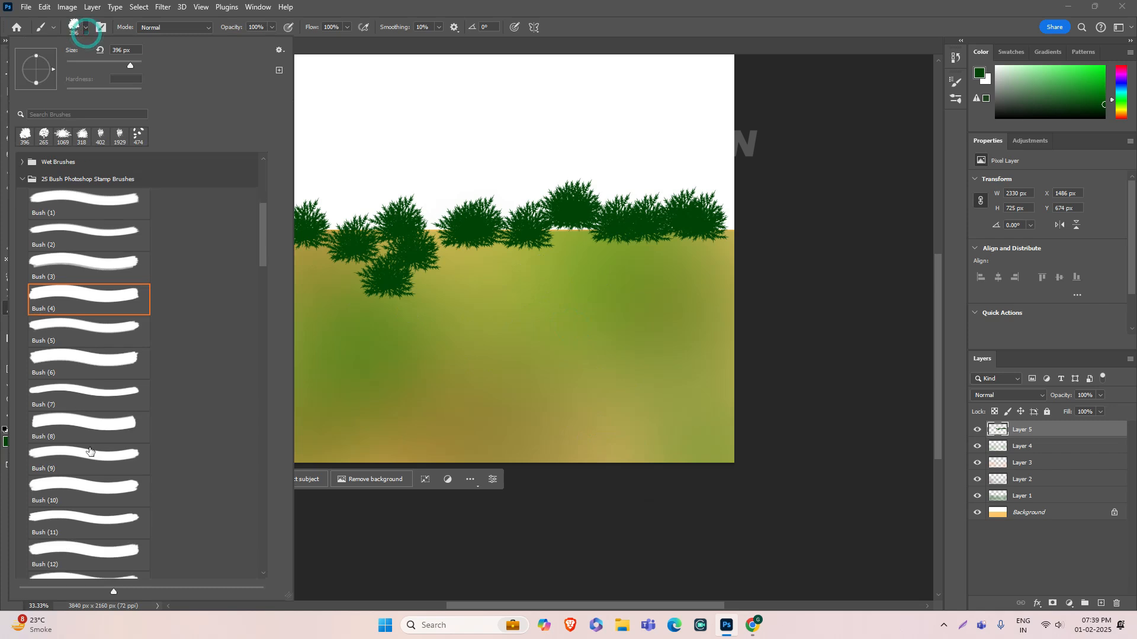
scroll(94, 458, down, 6)
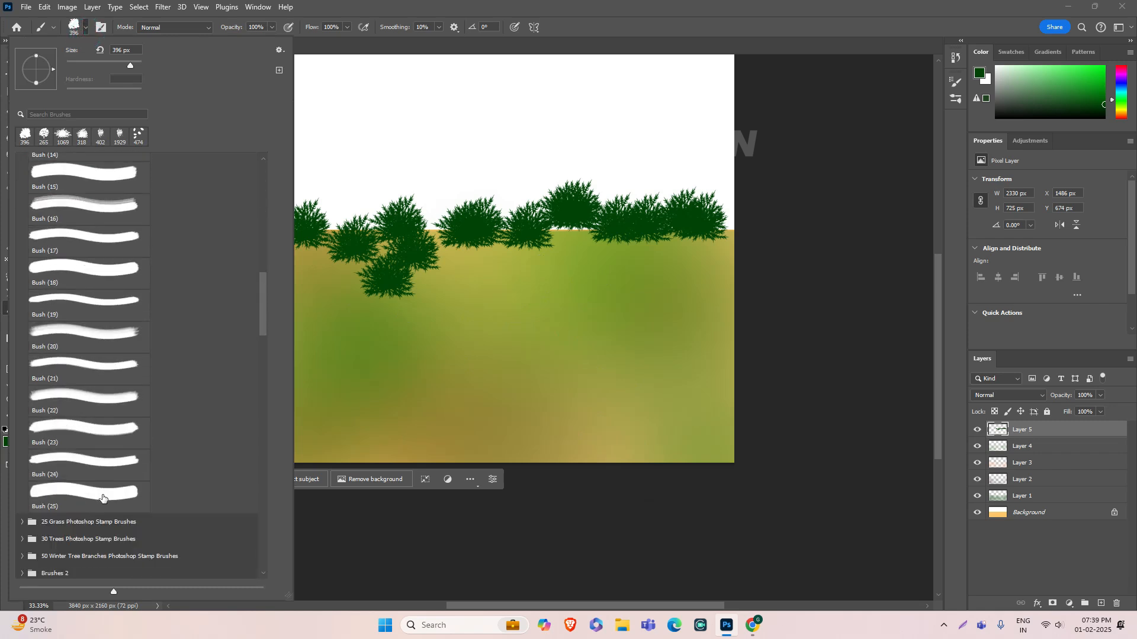
click(71, 441)
click(601, 309)
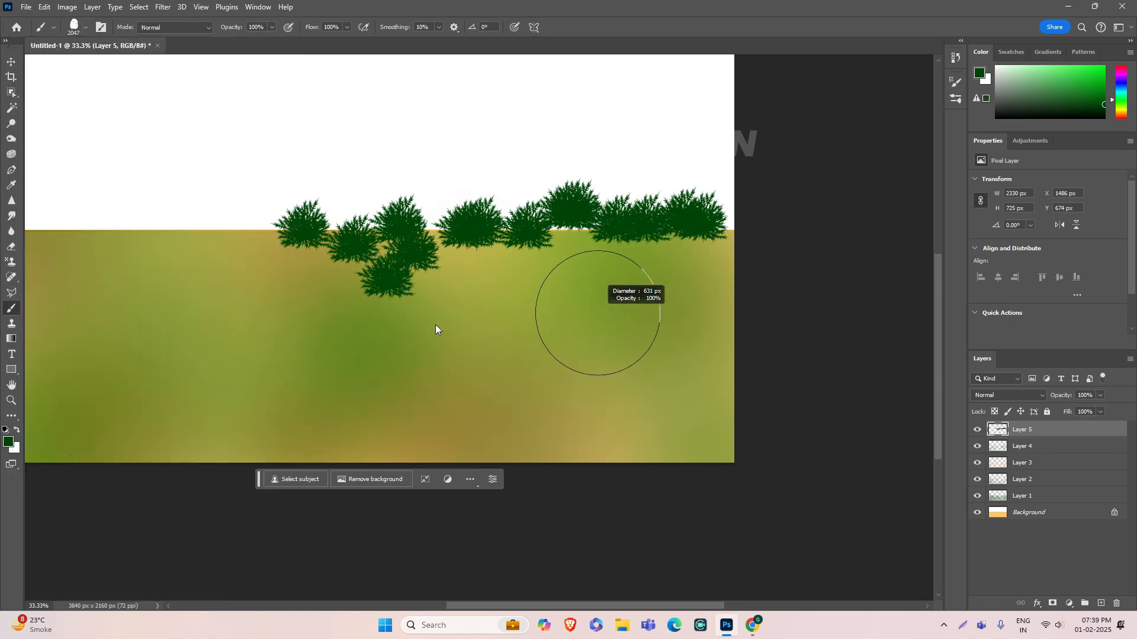
click(608, 327)
key(ctrl+z)
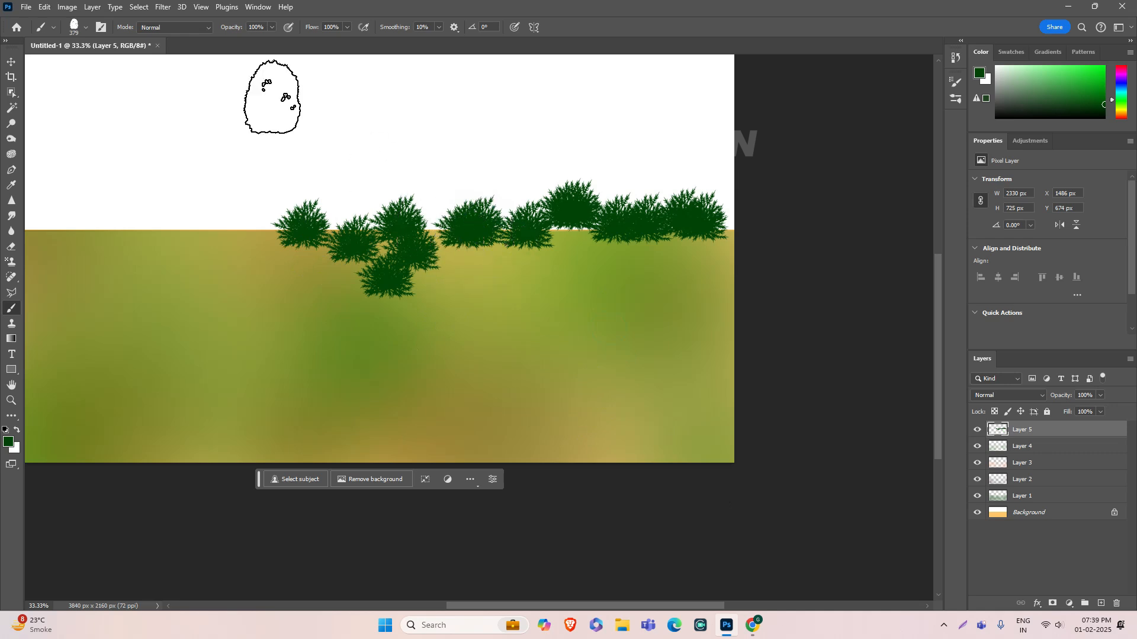
click(82, 36)
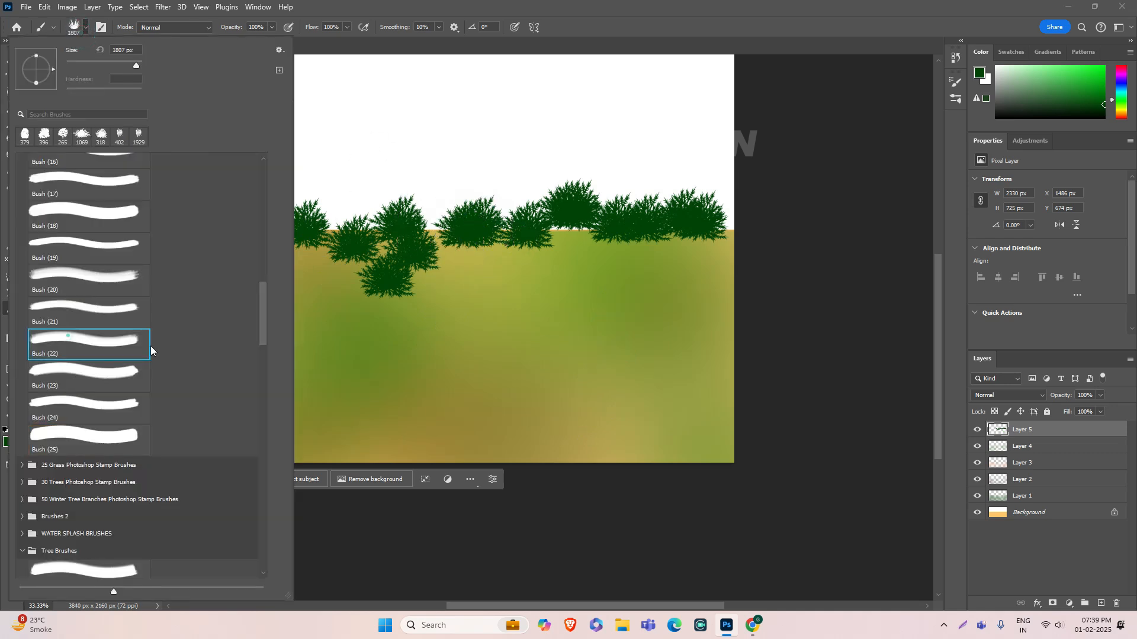
drag(582, 278, 459, 296)
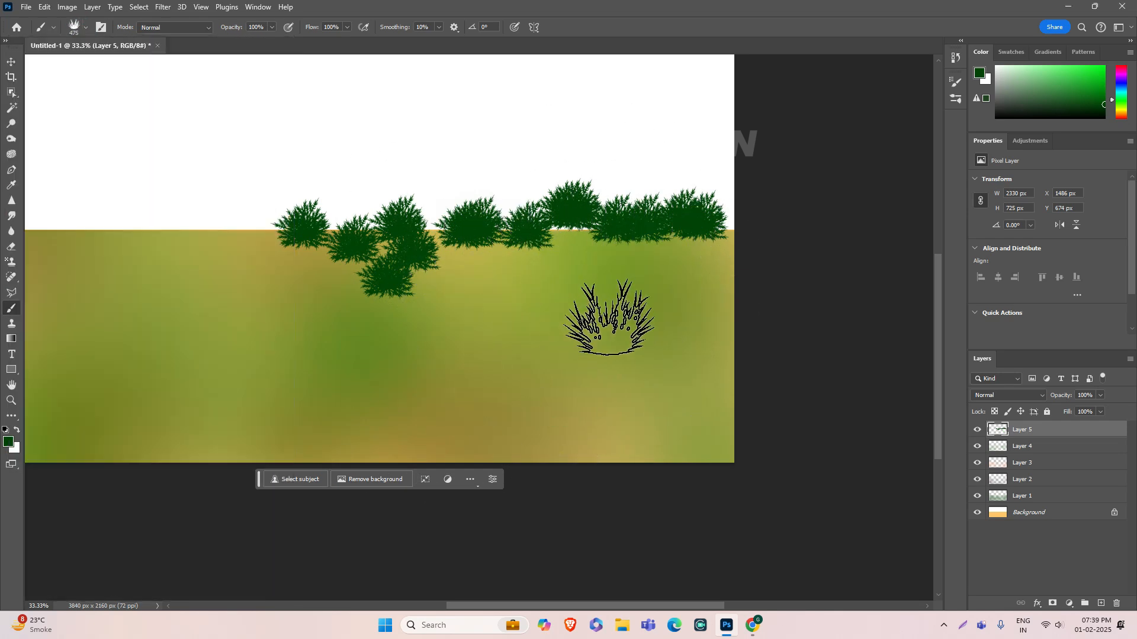
Step: Choose Bush (21), resize it to 943 px, try a dark green stamp on the ground, and undo it
click(86, 29)
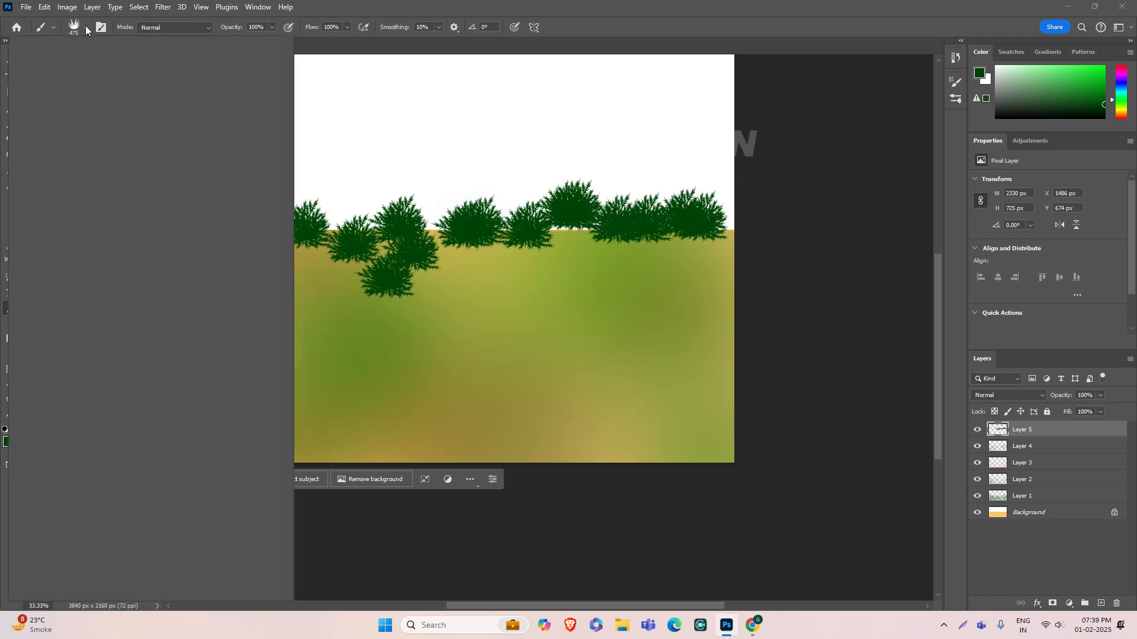
click(81, 309)
drag(513, 308, 415, 310)
click(607, 351)
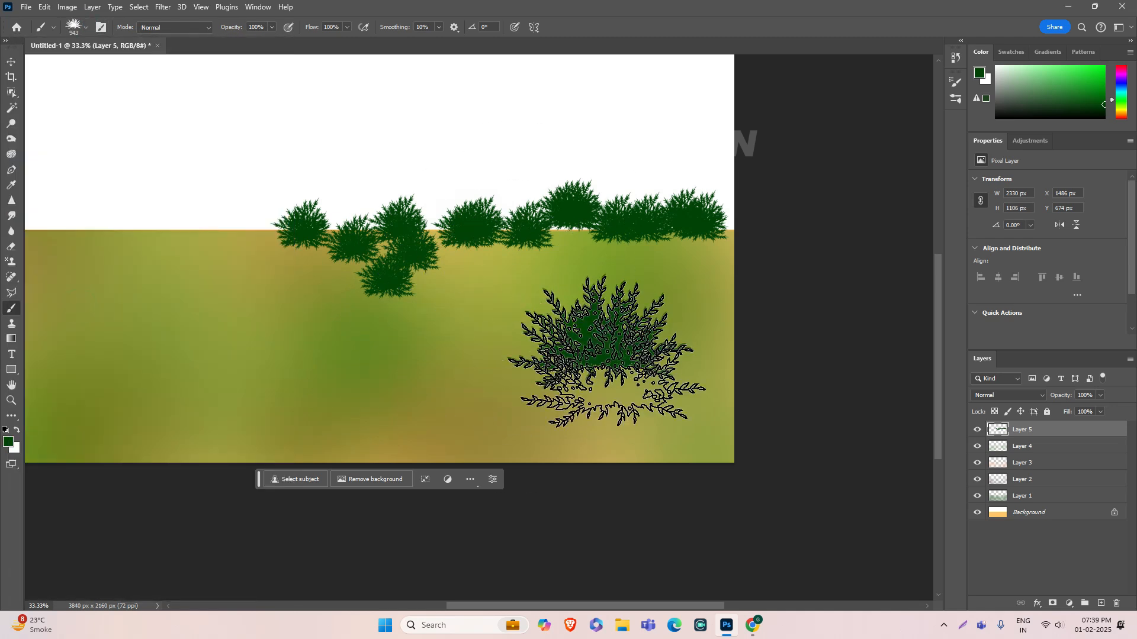
key(ctrl+z)
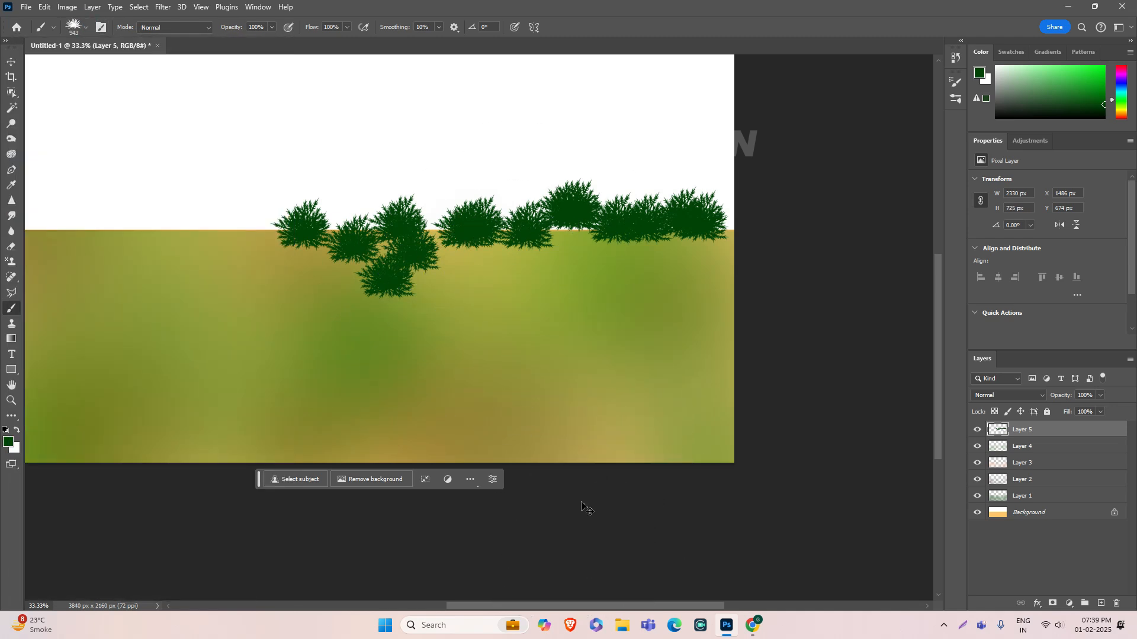
Step: Reduce Bush (21) to 517 px and stamp overlapping dark green leafy bushes along the left part of the horizon
mouse_move(252, 203)
mouse_down()
mouse_move(211, 208)
mouse_move(239, 225)
mouse_up()
click(242, 215)
key(ctrl+z)
click(180, 219)
click(131, 221)
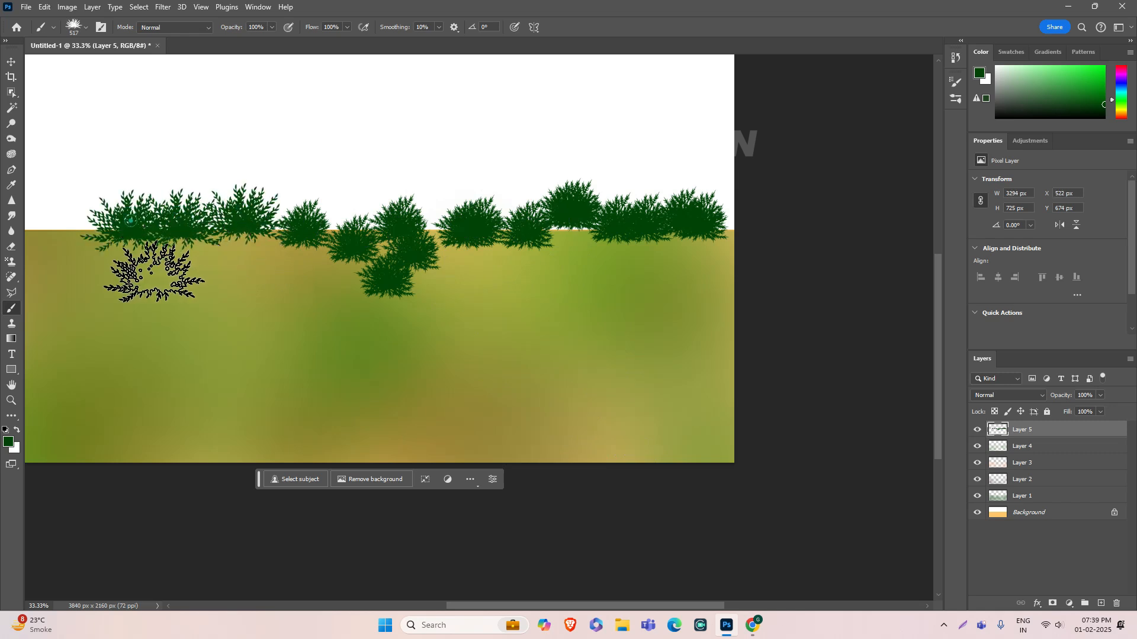
click(87, 219)
Step: Choose Bush (20), resize it to 554 px, try a dark green stamp over the left bushes, and undo it
alt+click(317, 299)
drag(363, 382, 603, 405)
click(86, 27)
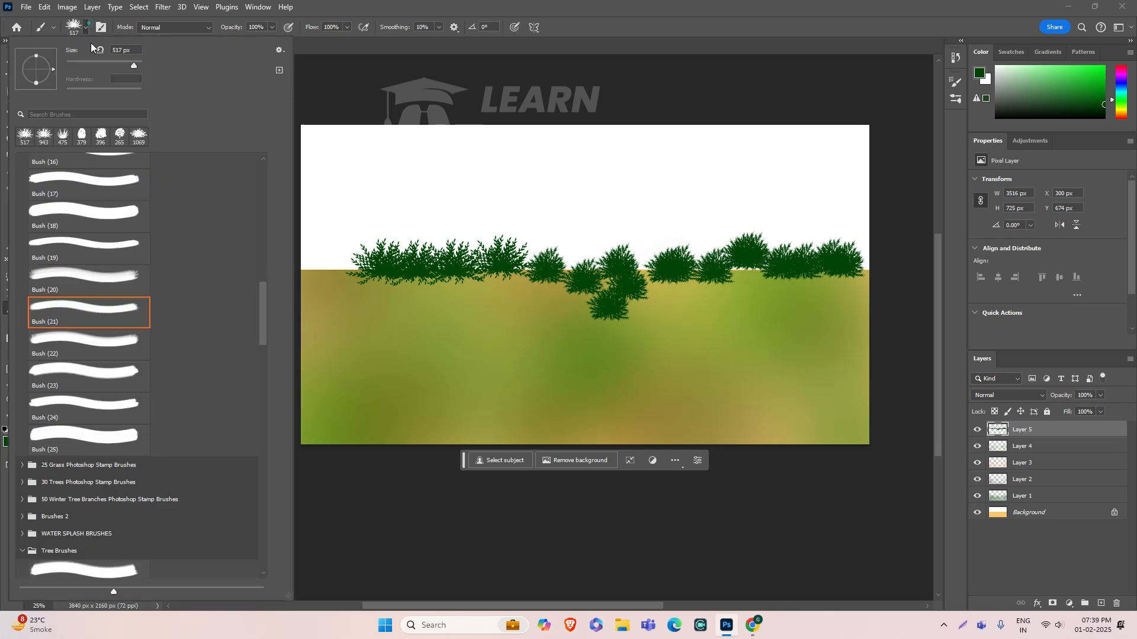
click(83, 273)
key(Return)
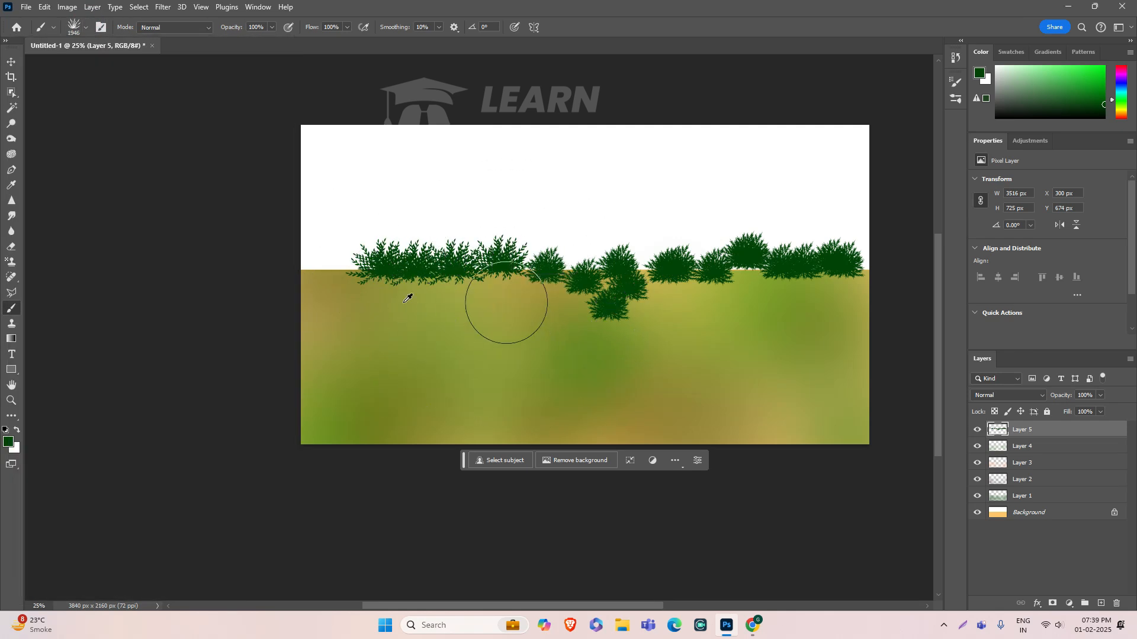
click(480, 250)
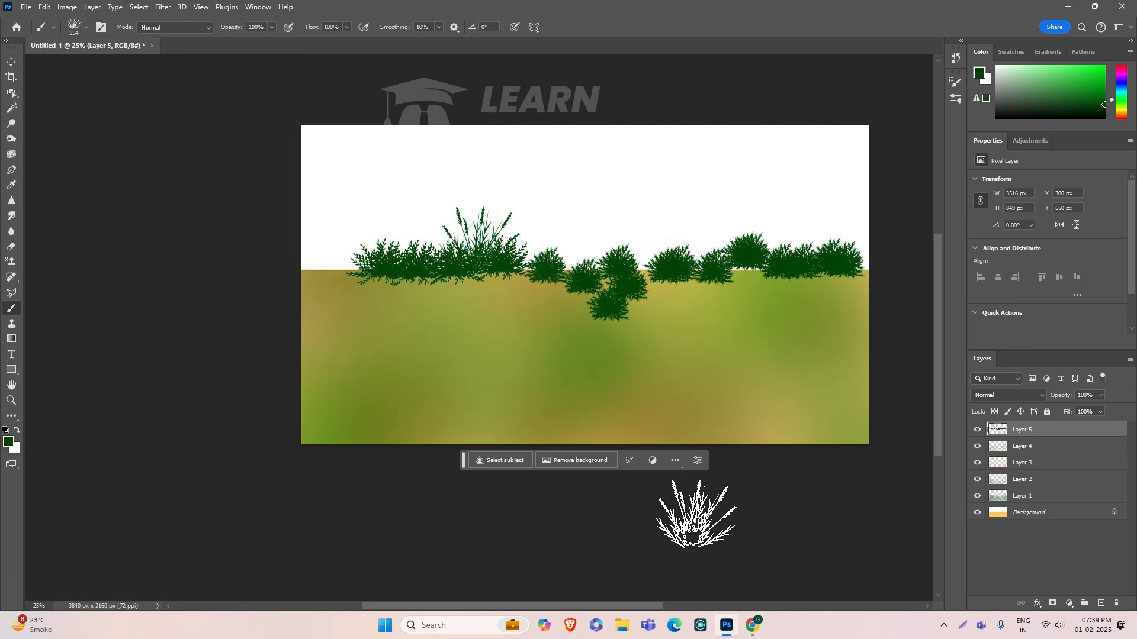
key(ctrl+z)
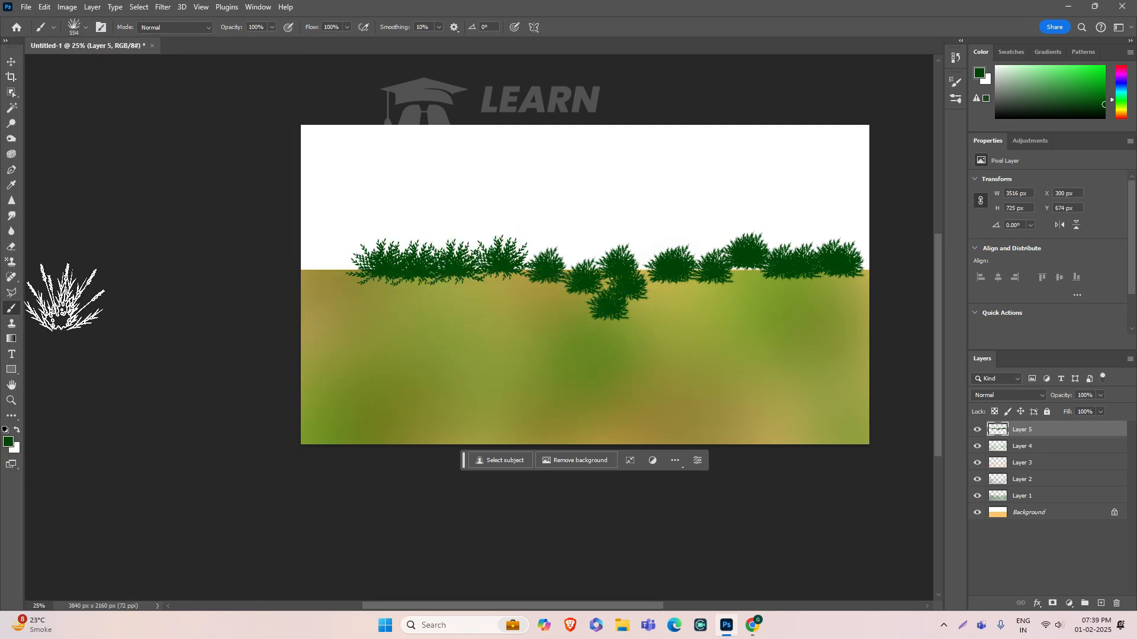
Step: Set the foreground colour to bright green 009a0e, try a plant stamp over the left bushes, and undo it
click(8, 443)
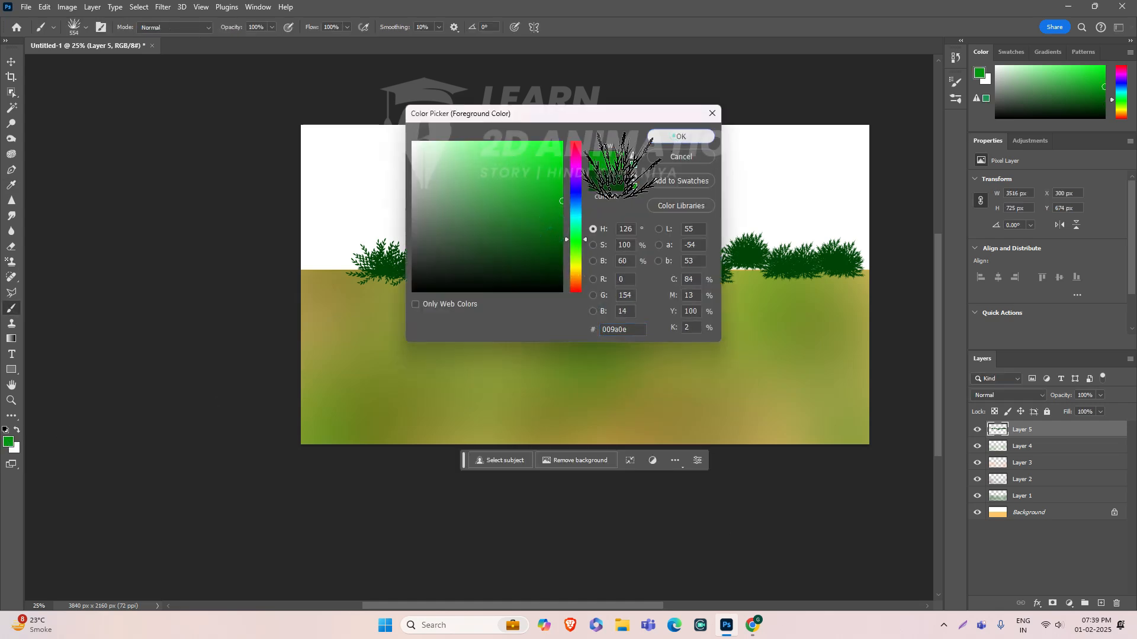
click(678, 136)
click(474, 243)
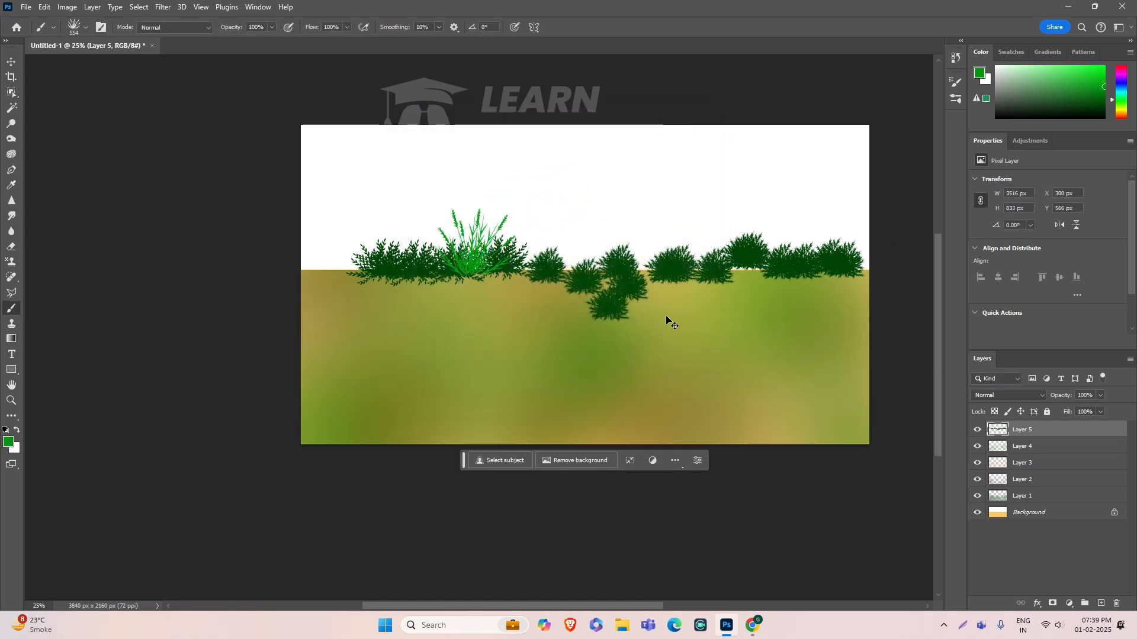
key(ctrl+z)
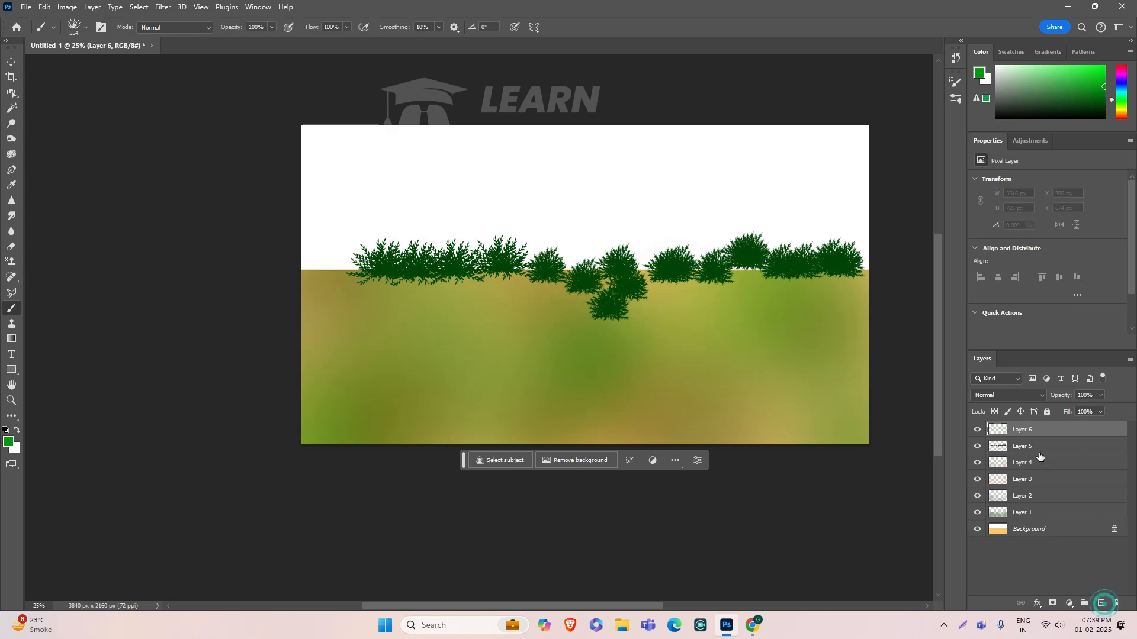
Step: Add a new layer beneath Layer 5, stamp one bright green plant behind the left bushes, and undo a second stamp beside it
drag(1043, 436, 1042, 455)
click(478, 245)
click(427, 234)
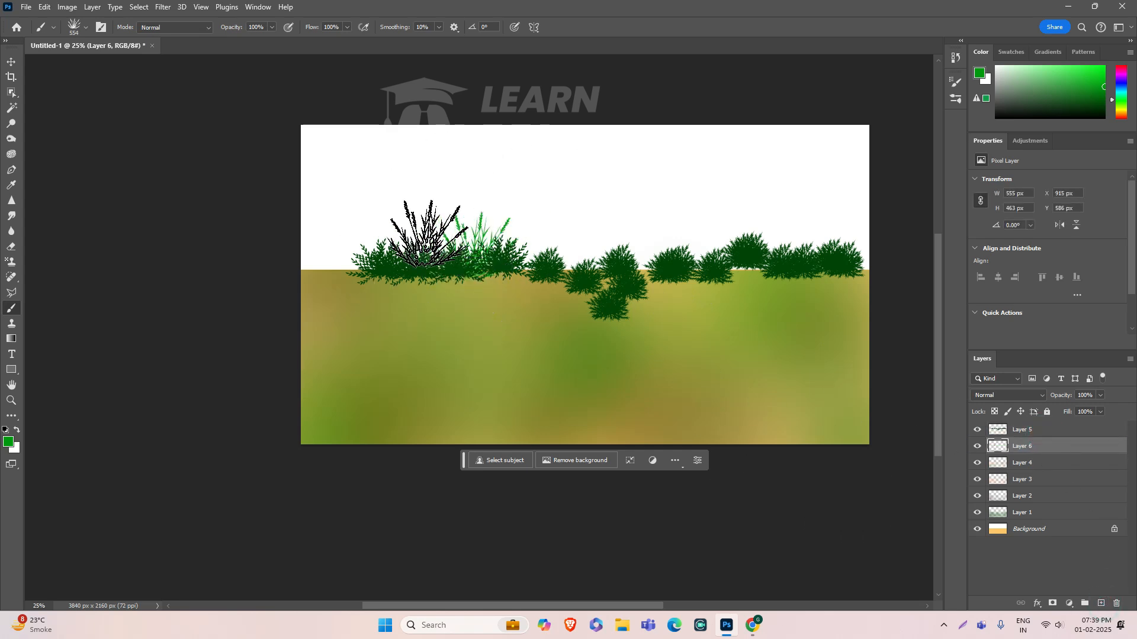
key(ctrl+z)
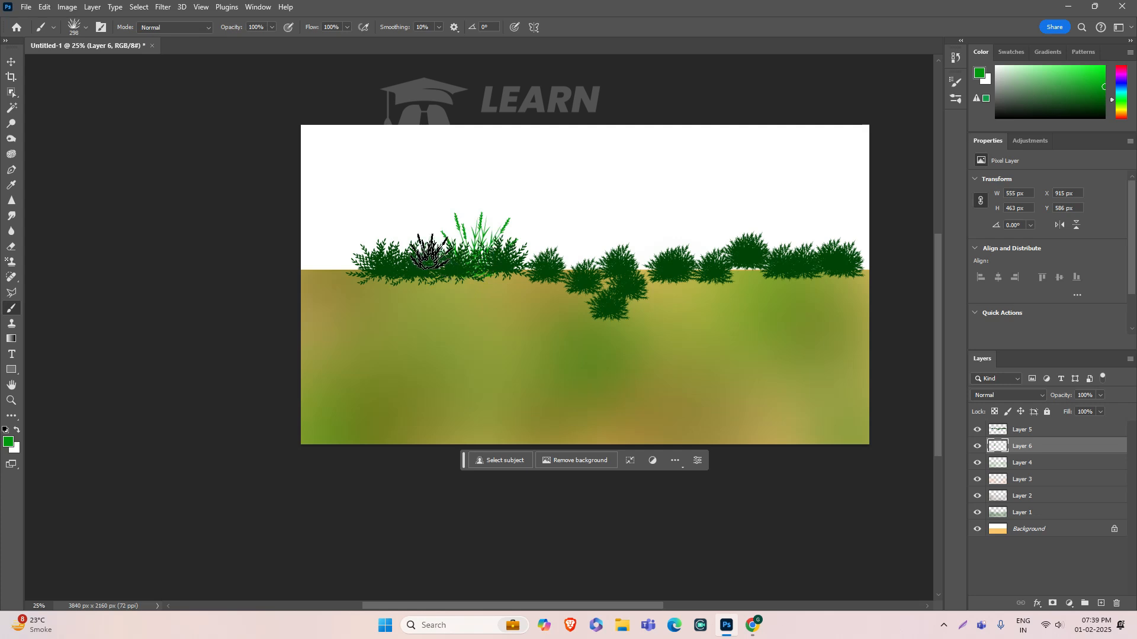
Step: Enlarge the plant brush to 1210 px and stamp a tall bright green plant behind the left bushes
drag(475, 284, 518, 283)
drag(393, 223, 486, 228)
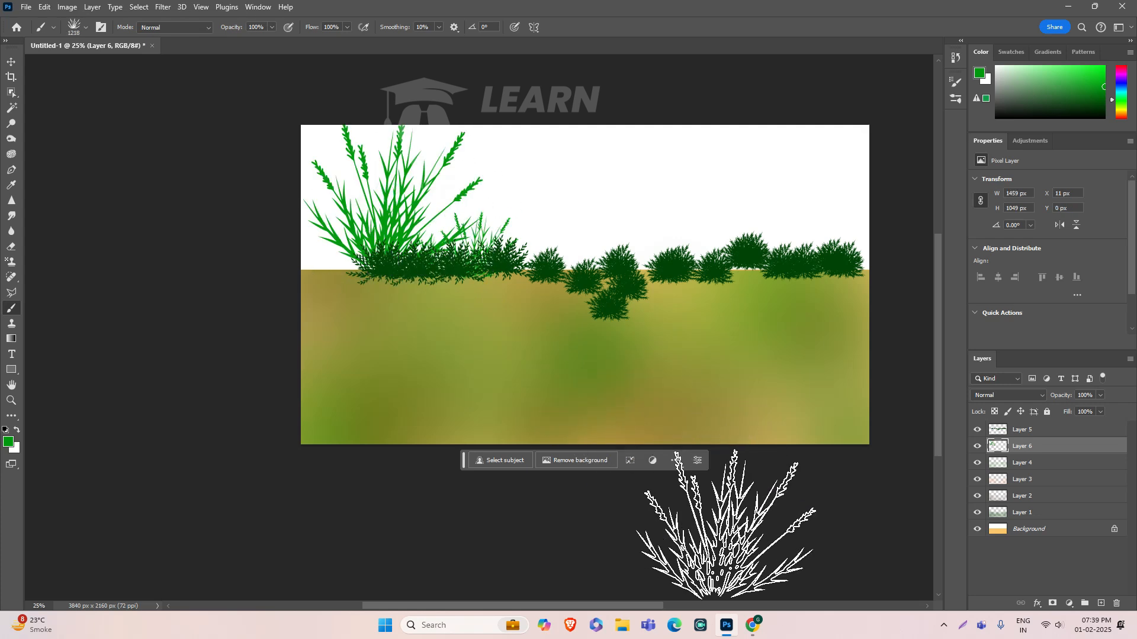
Step: Undo the oversized plant, reduce the brush to 666 px, and stamp the bright green plant behind the left bushes
drag(533, 286, 468, 285)
click(389, 221)
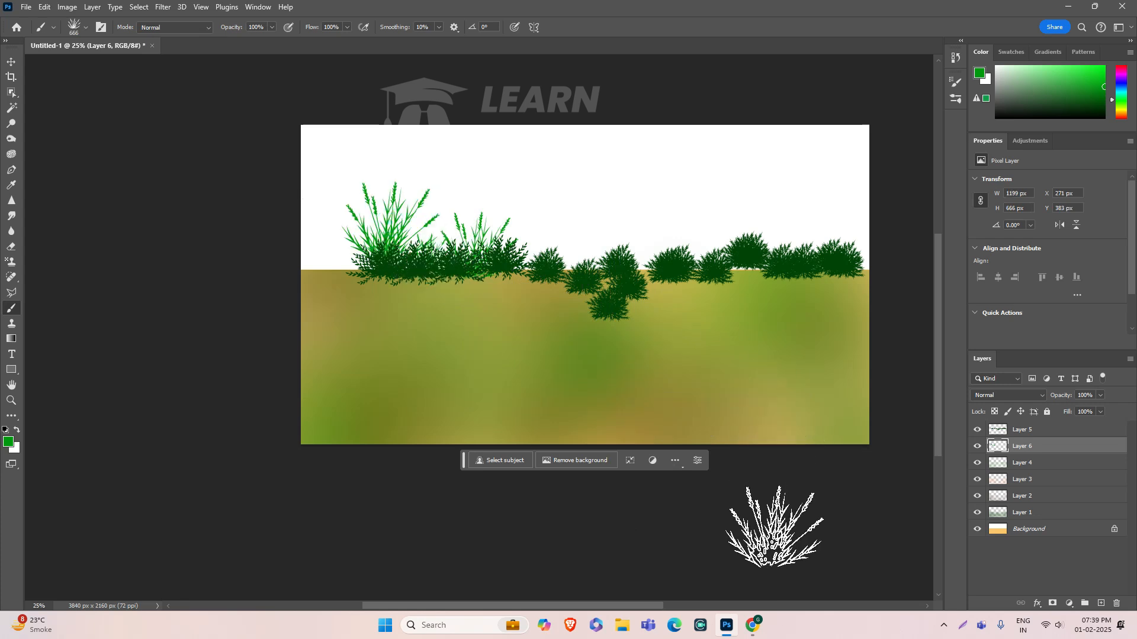
Step: Try Bush (19) stamps at 981 px along the horizon, undo them, and preview Bush (18) at 740 px
click(86, 27)
click(75, 246)
click(565, 249)
click(567, 251)
key(ctrl+z)
click(677, 269)
key(ctrl+z)
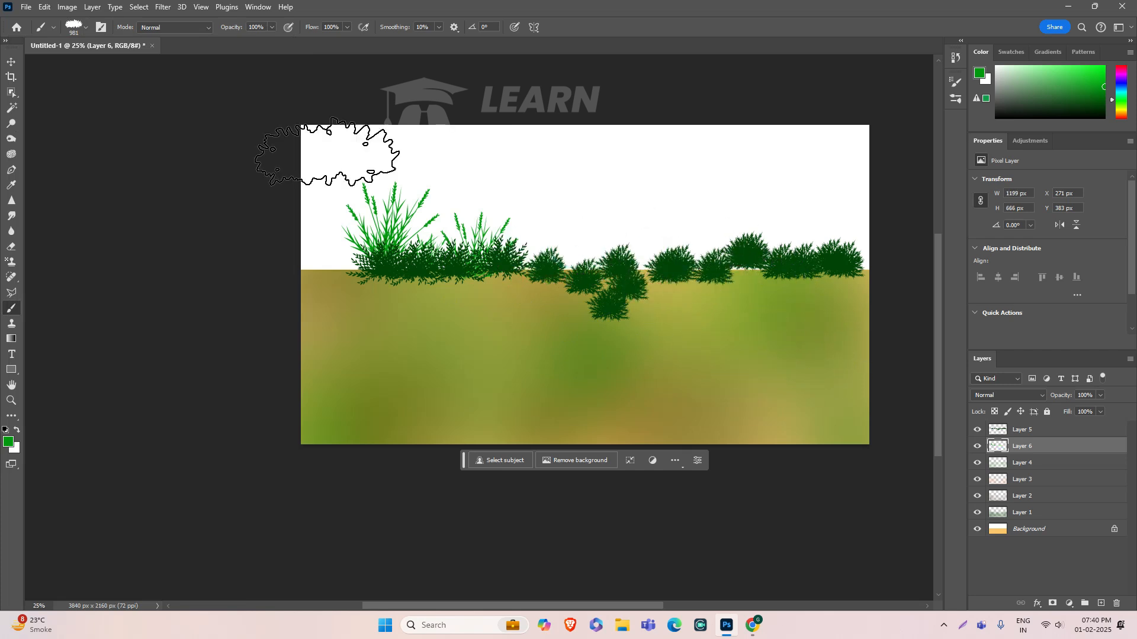
click(86, 27)
click(75, 209)
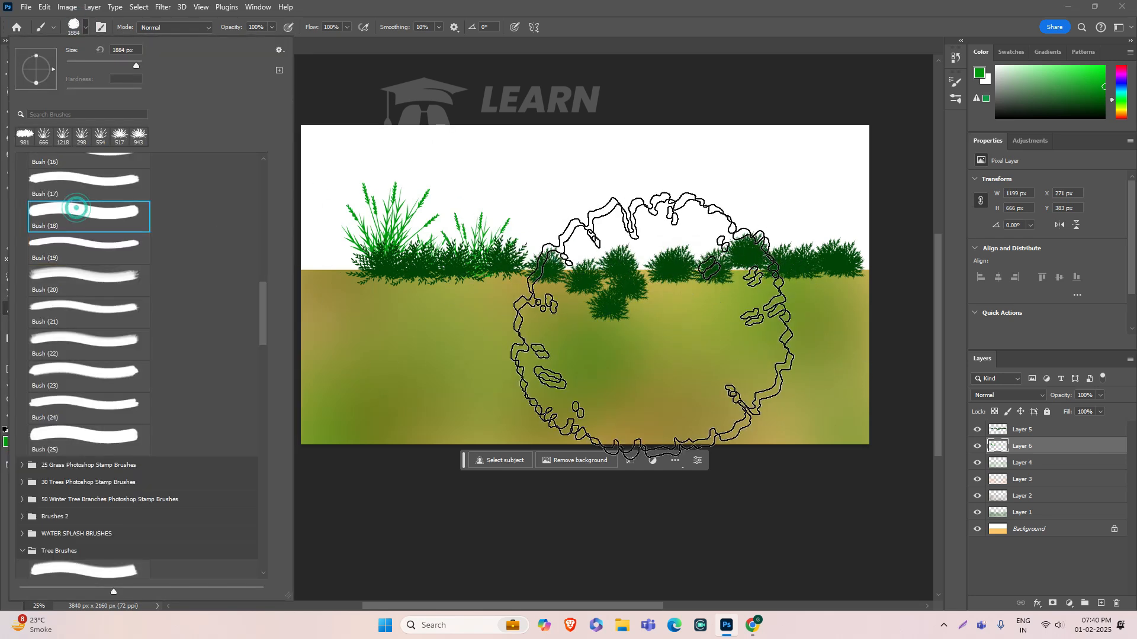
drag(643, 307, 527, 284)
Step: Choose Bush (17), undo a trial stamp at 1046 px, and stamp bright green bushes at 342 px behind the middle dark bushes
click(86, 27)
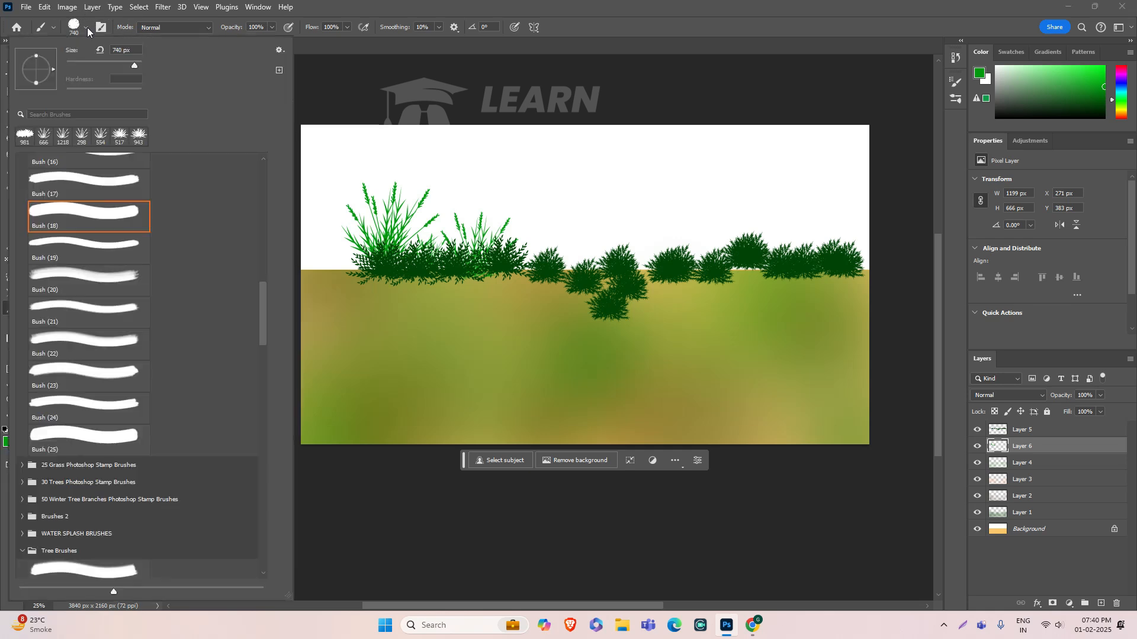
click(91, 184)
drag(598, 235, 465, 238)
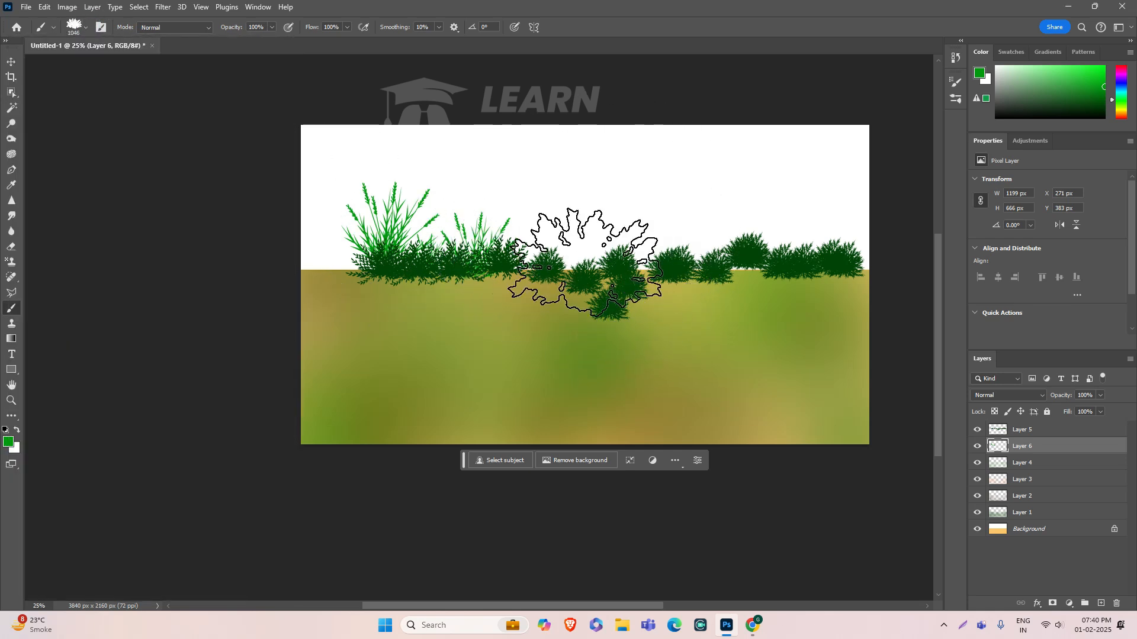
click(644, 240)
key(ctrl+z)
drag(729, 249, 695, 249)
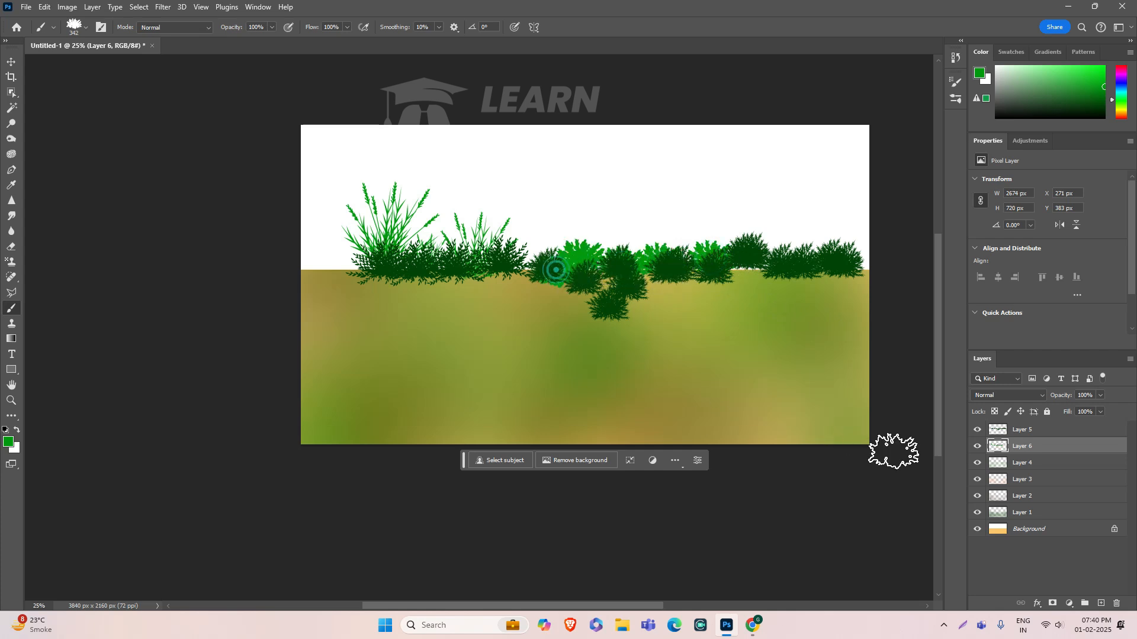
Step: Choose Bush (16), set it to 231 px, and stamp small flowering plants behind the middle bushes
click(80, 33)
scroll(83, 204, up, 2)
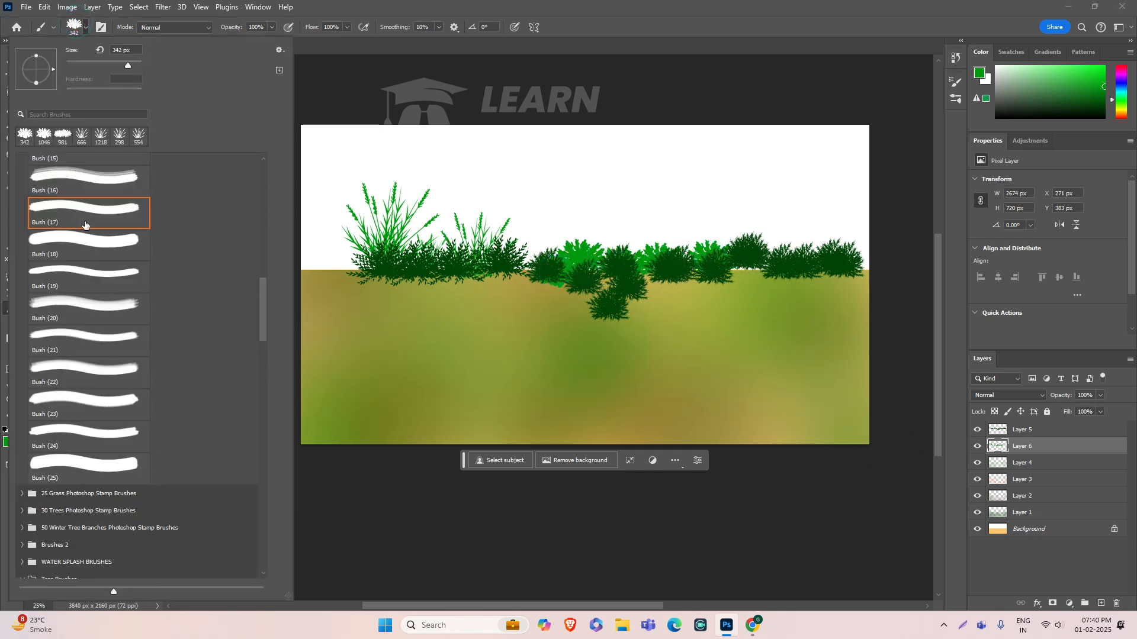
click(83, 197)
drag(593, 241, 493, 258)
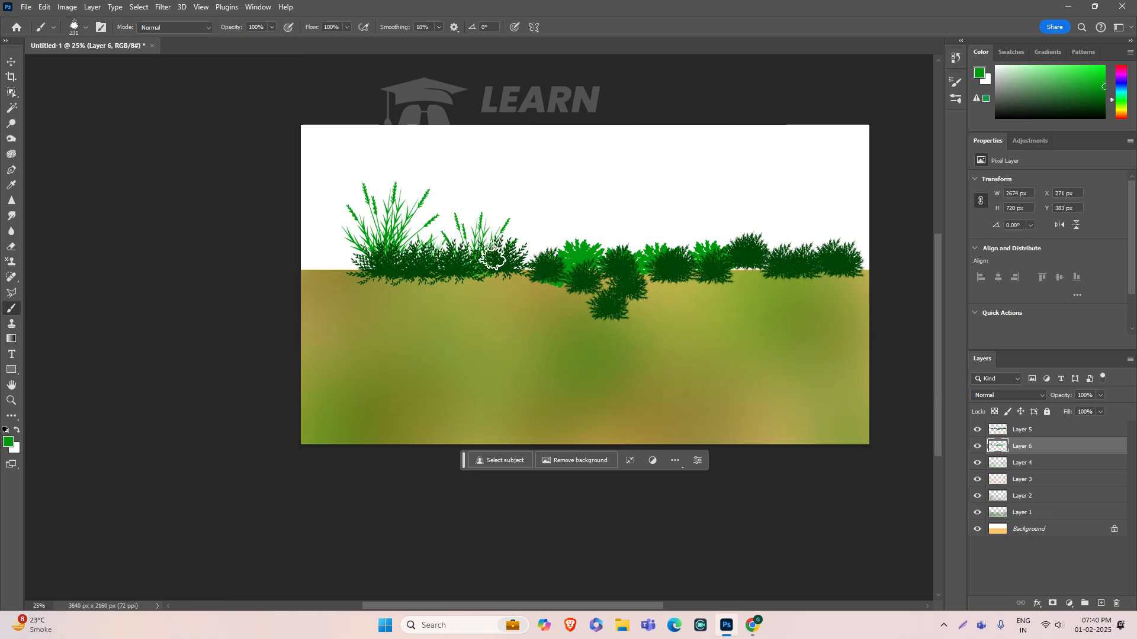
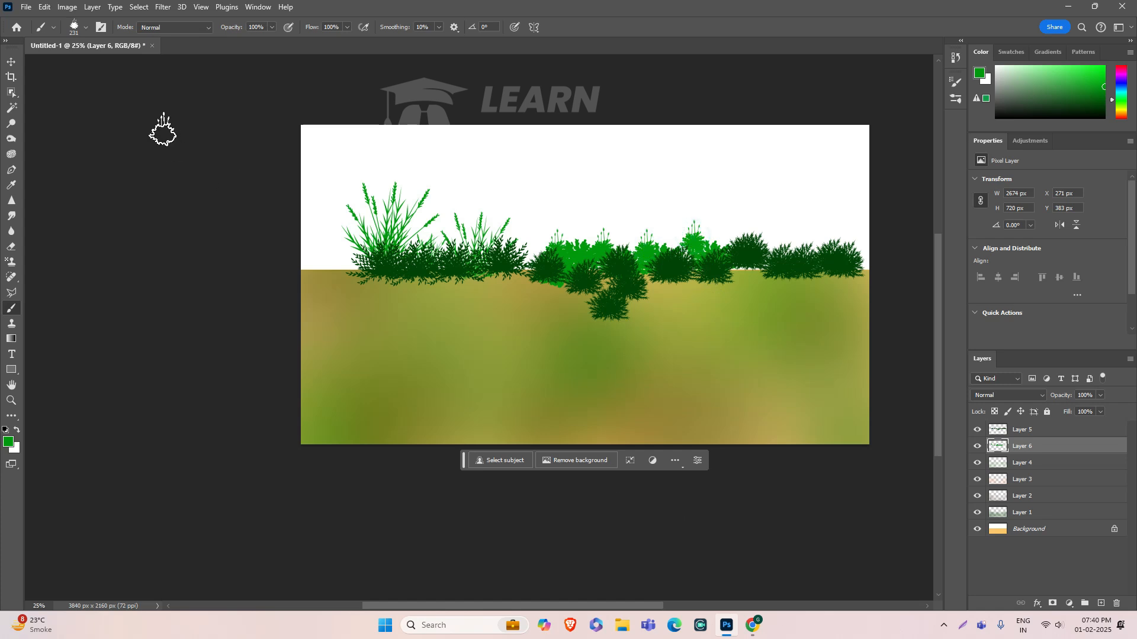
Step: Choose Bush (15), try a stamp at 249 px on the right side of the ground, and undo it
click(89, 28)
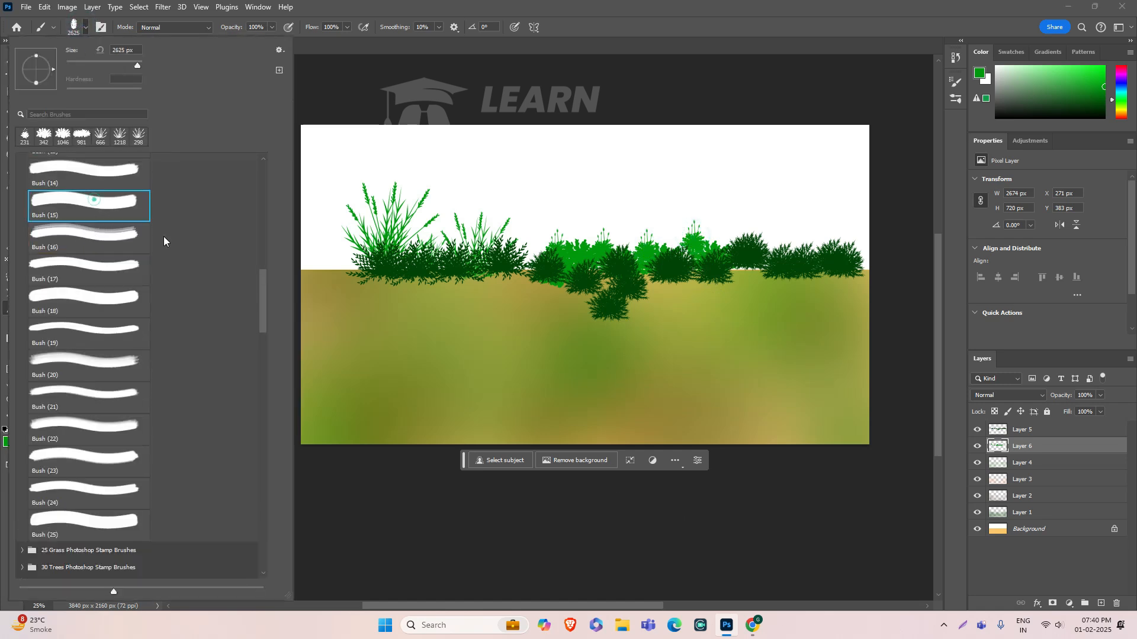
drag(630, 276, 500, 276)
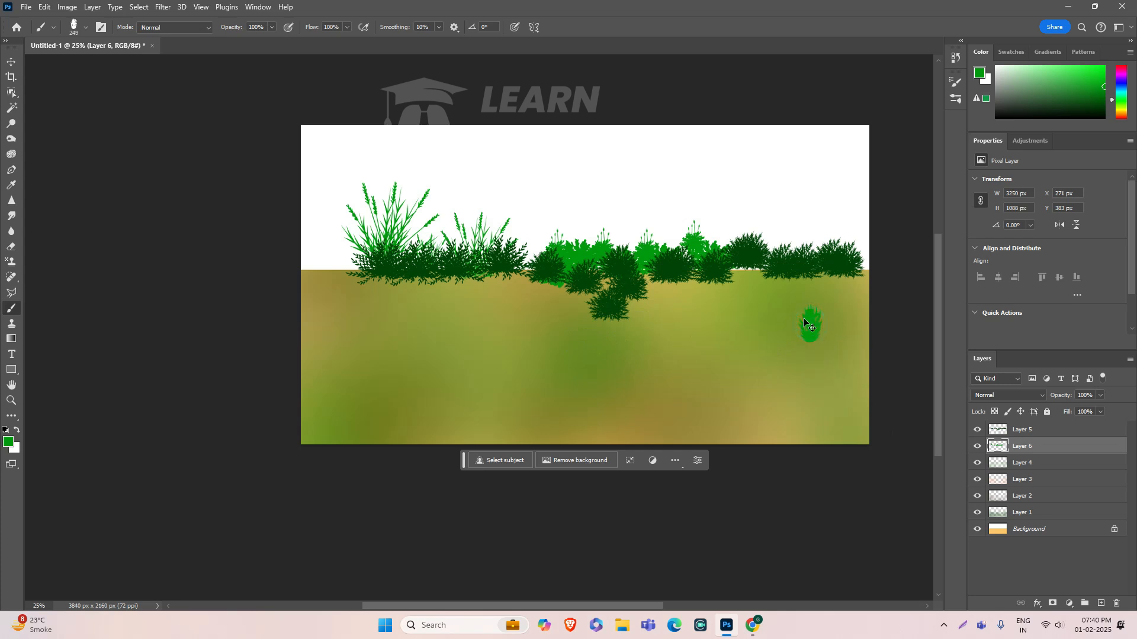
Step: Preview the remaining bush stamp brushes from Bush (13) down to Bush (4) on the canvas
click(85, 27)
scroll(100, 198, up, 2)
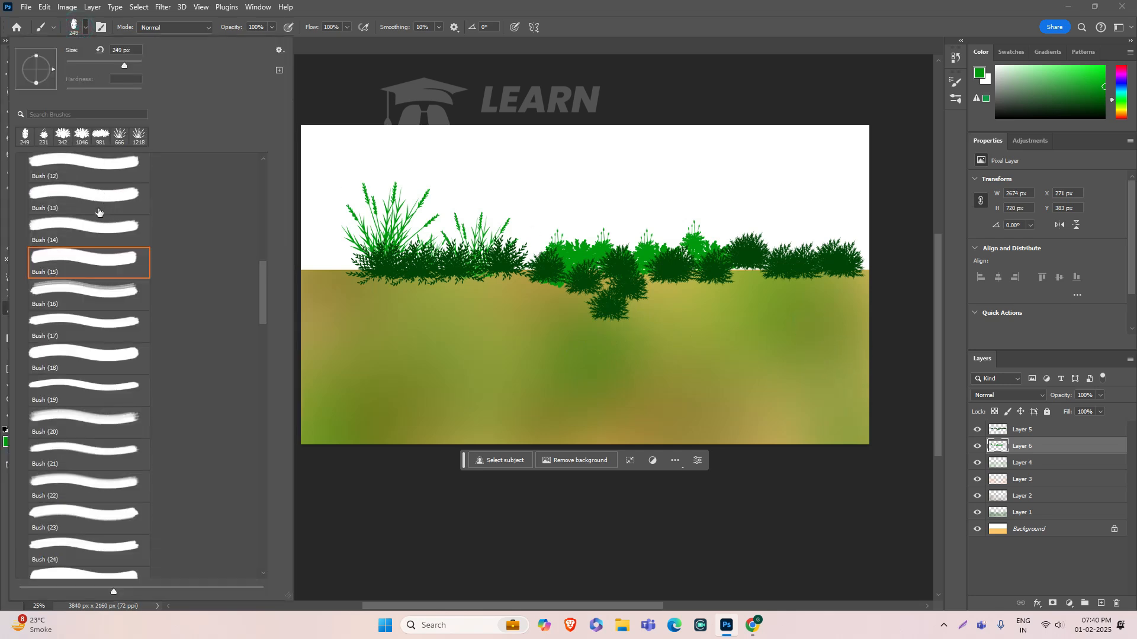
click(128, 200)
click(87, 166)
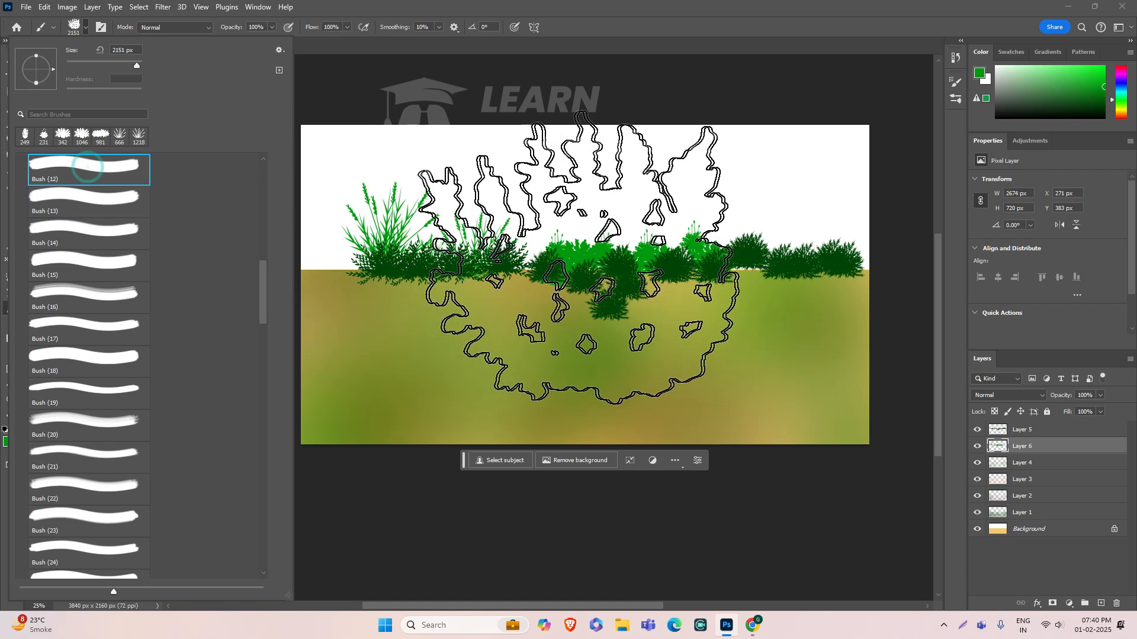
scroll(109, 213, up, 2)
click(93, 181)
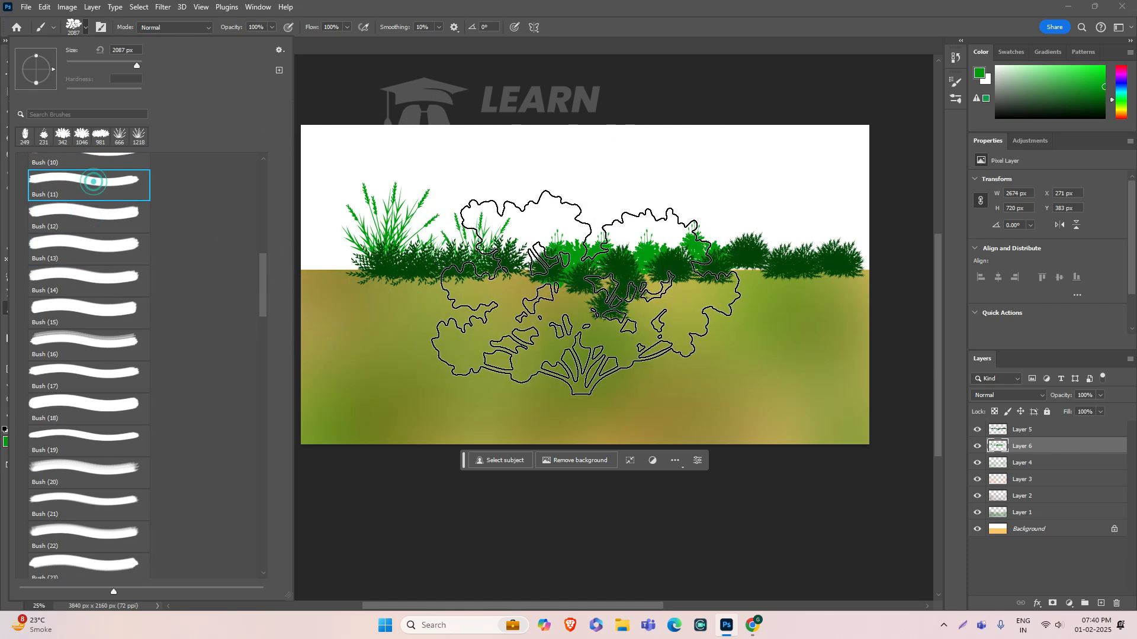
scroll(97, 211, up, 2)
scroll(97, 211, up, 2)
click(90, 231)
scroll(90, 257, up, 3)
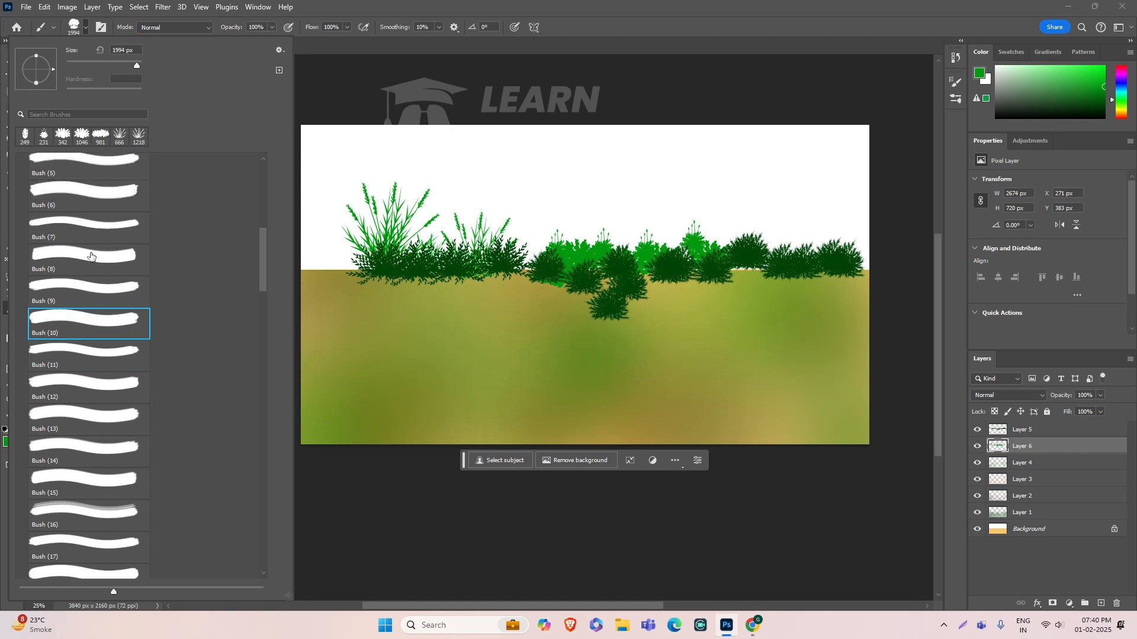
click(70, 259)
click(98, 189)
scroll(77, 243, up, 5)
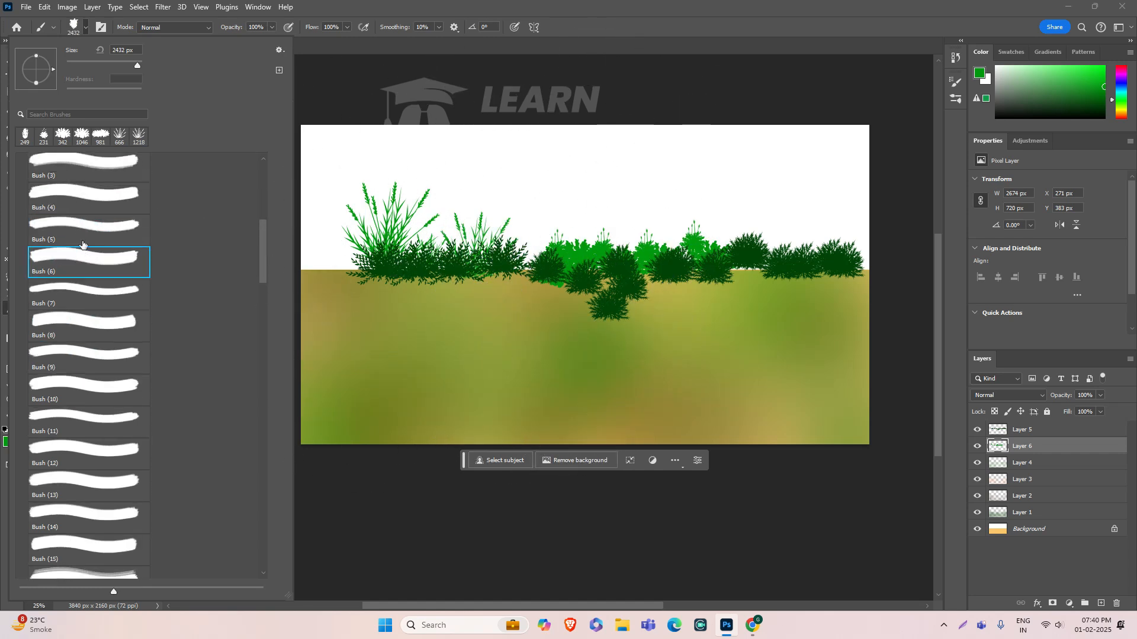
click(61, 253)
click(89, 293)
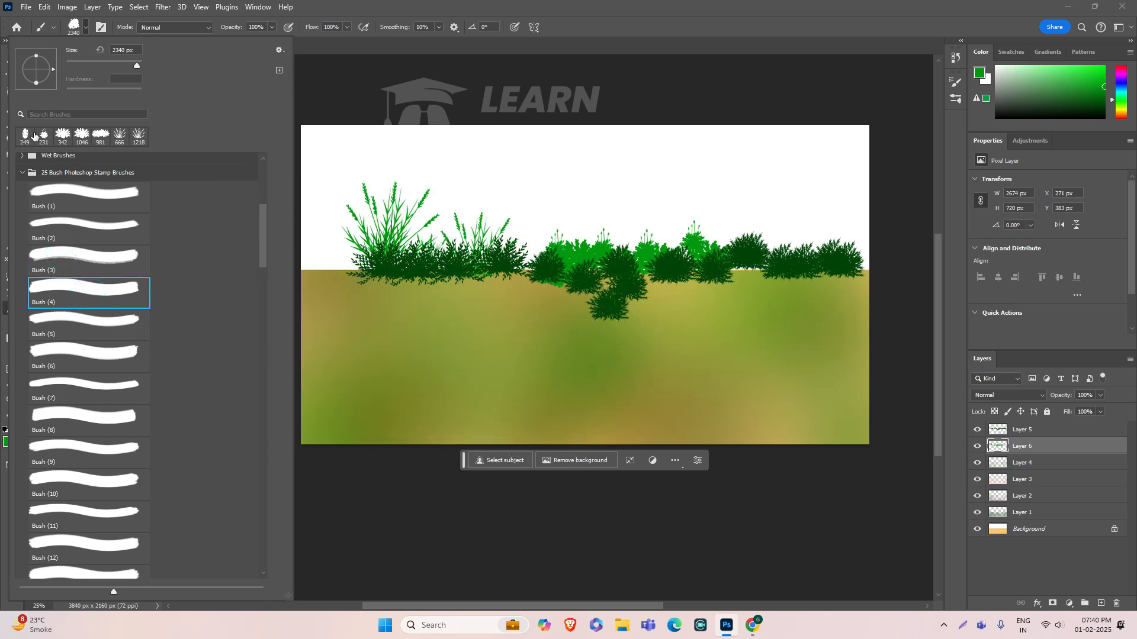
Step: Choose Grass (1) from the 25 Grass Photoshop Stamp Brushes and stamp it at 814 px behind the right bushes, undoing a first try
click(24, 173)
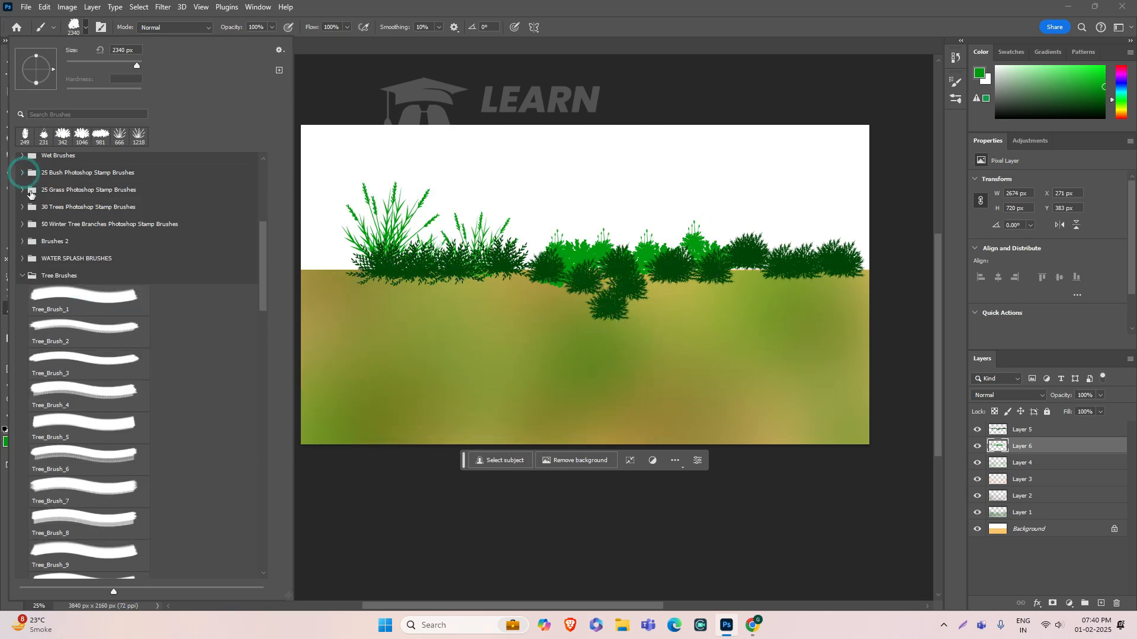
click(24, 190)
click(92, 214)
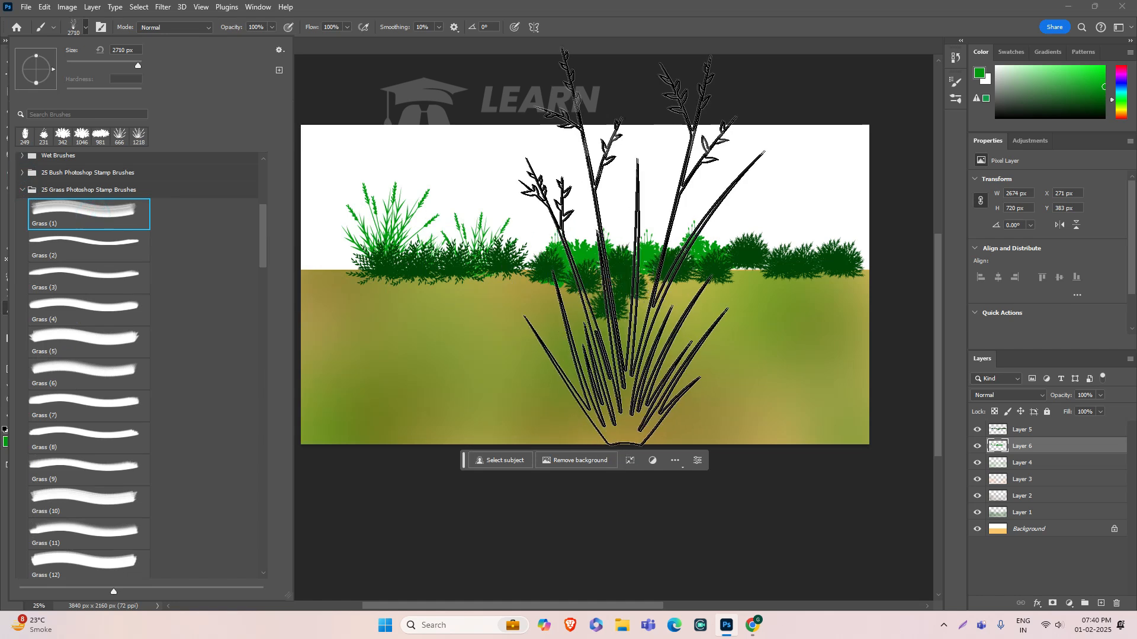
alt+right_click(578, 264)
click(767, 228)
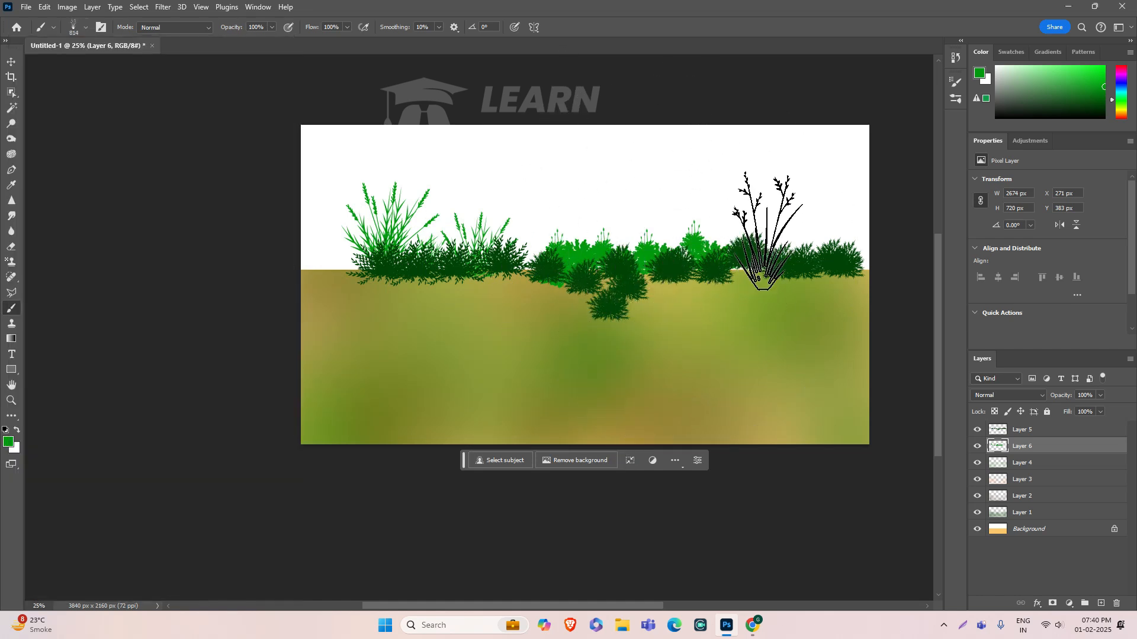
key(ctrl+z)
click(797, 218)
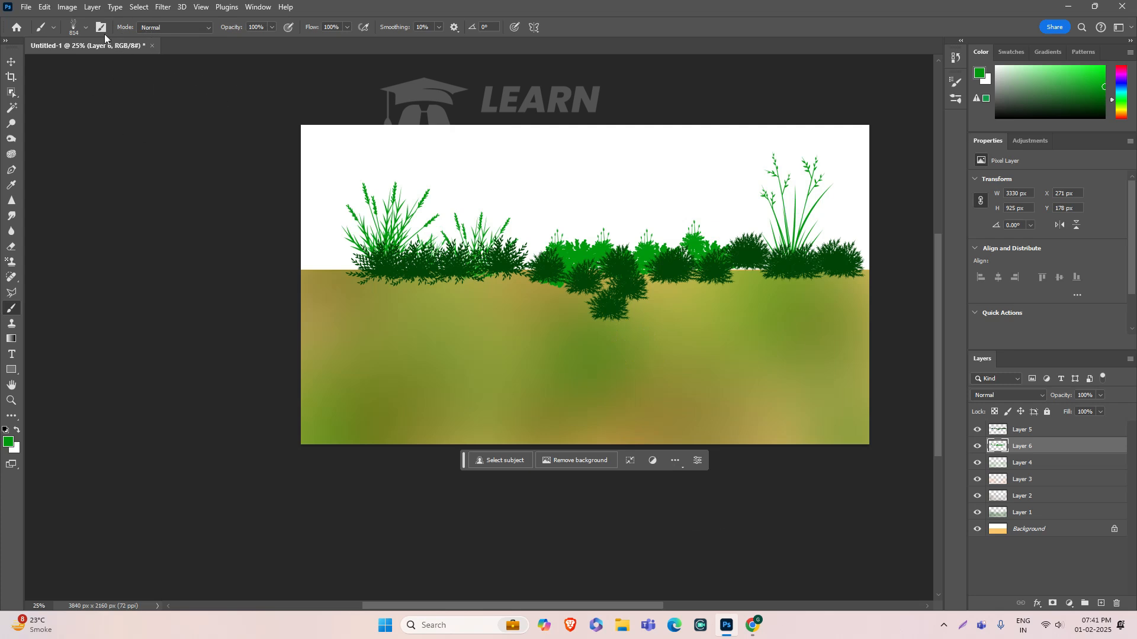
Step: Choose Grass (2), undo a trial stamp at 1677 px, and stamp grass at 965 px behind the far-right bushes
click(81, 26)
click(51, 246)
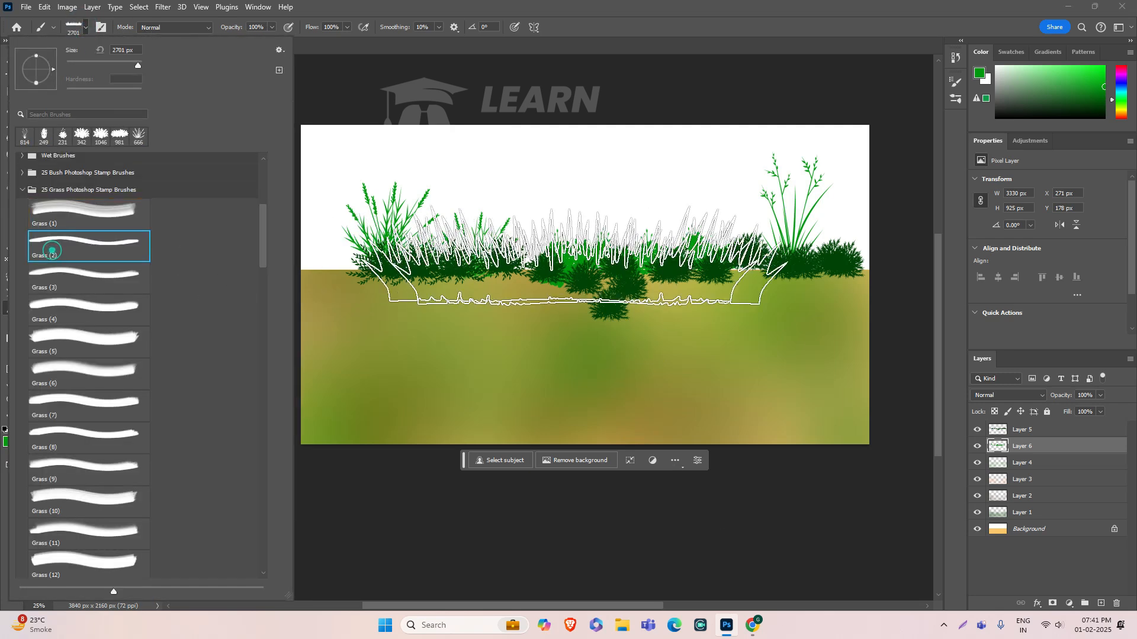
click(656, 209)
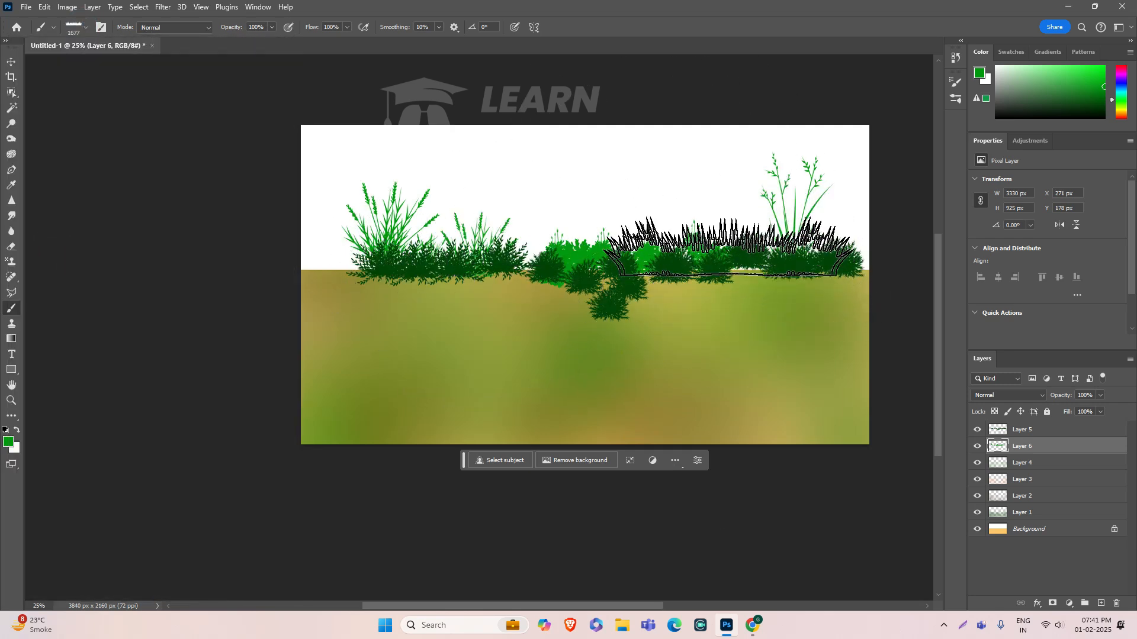
click(750, 242)
key(ctrl+z)
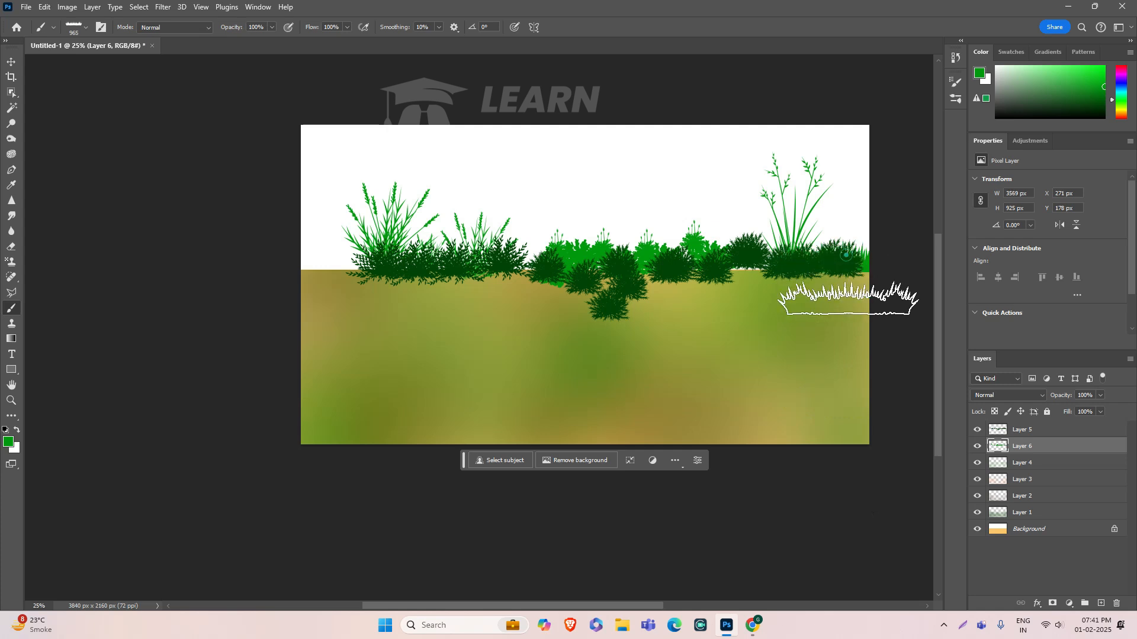
click(838, 251)
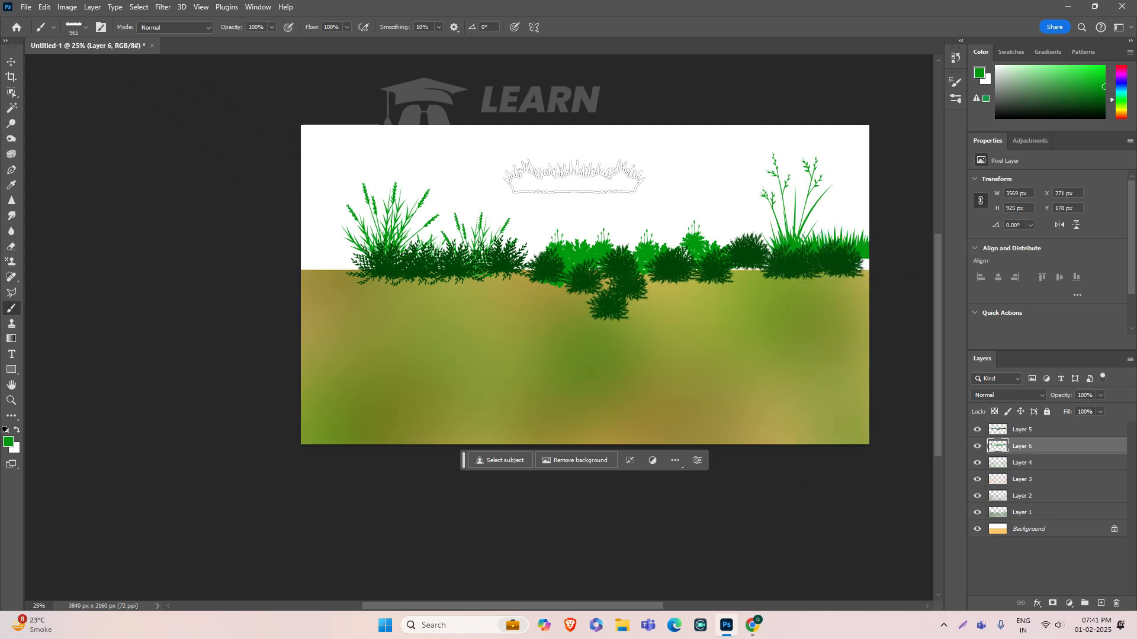
click(851, 263)
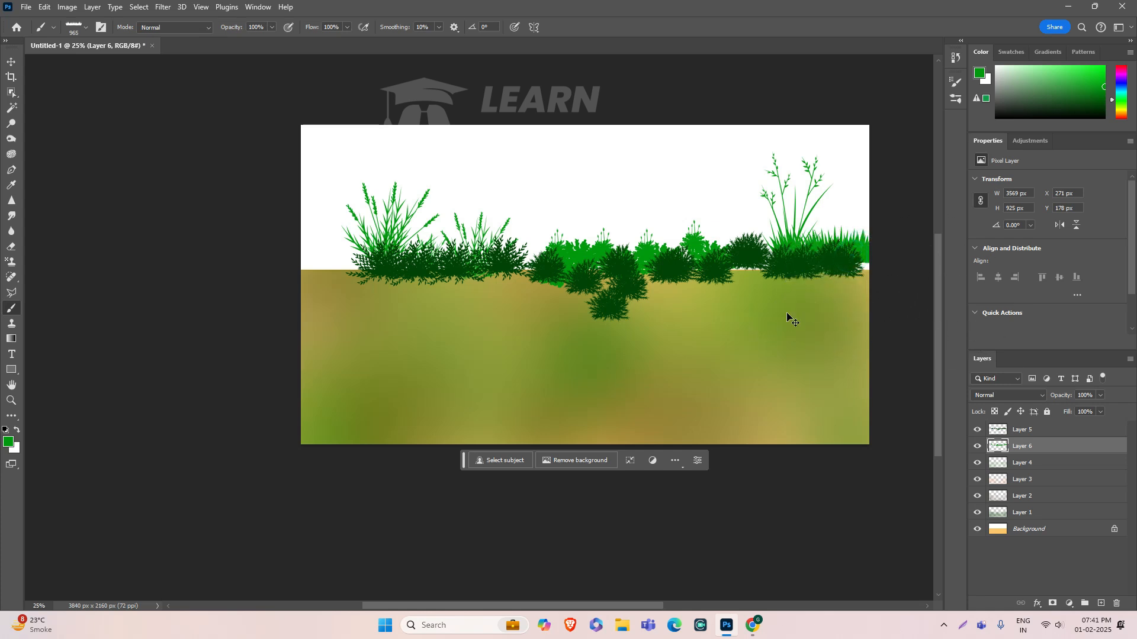
Step: Choose Grass (3), undo a trial stamp at 1928 px, and stamp it at 576 px over the far-right grass
click(86, 28)
click(66, 287)
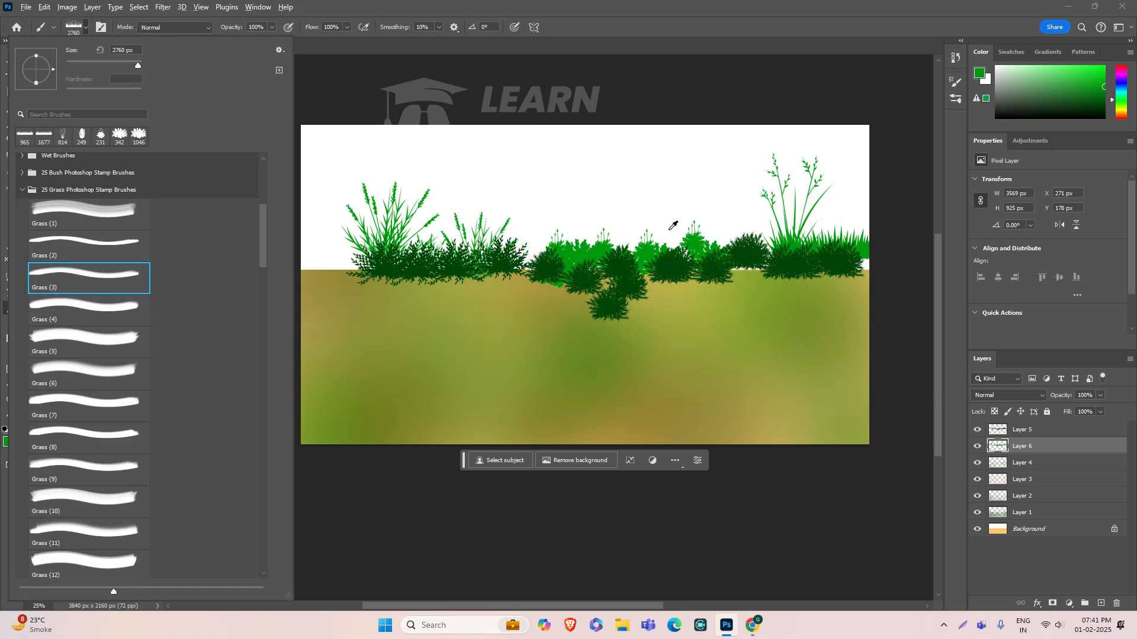
alt+right_click(671, 232)
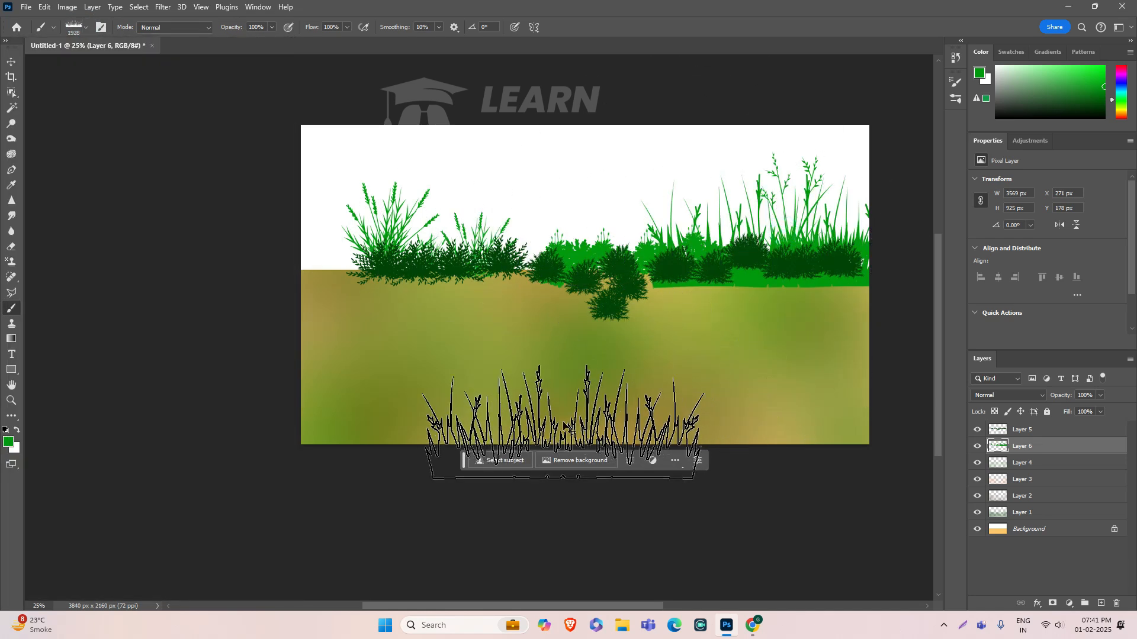
click(838, 228)
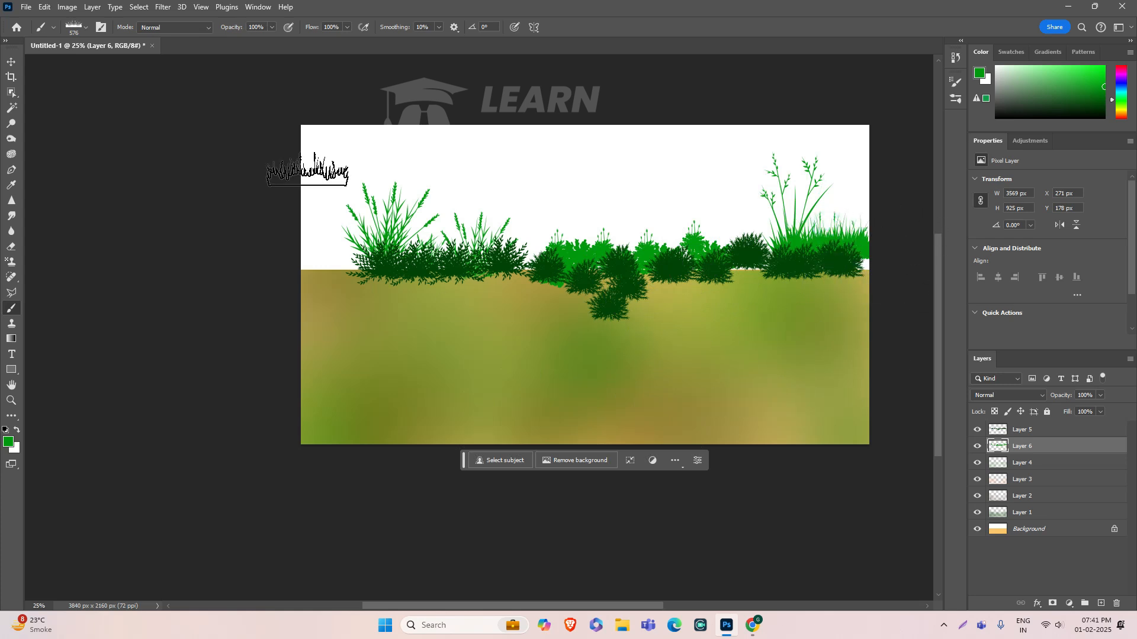
Step: Choose Grass (4) at 886 px, undo a trial stamp on the horizon, and stamp a grass clump in the lower-right foreground
click(78, 29)
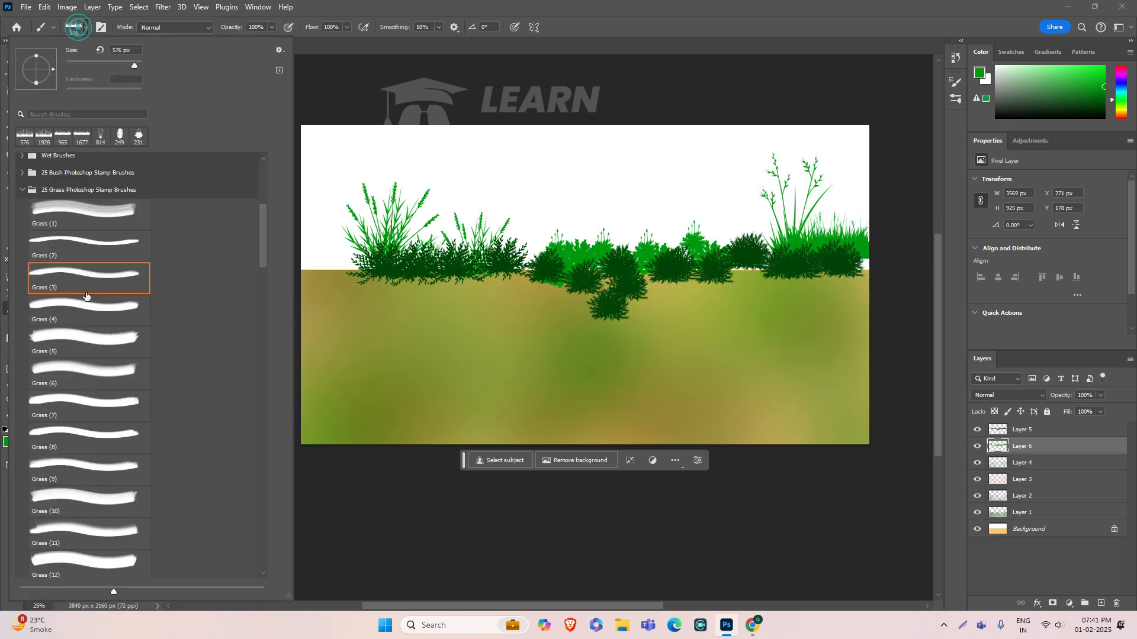
click(76, 311)
drag(738, 262, 667, 261)
click(738, 234)
key(ctrl+z)
click(779, 390)
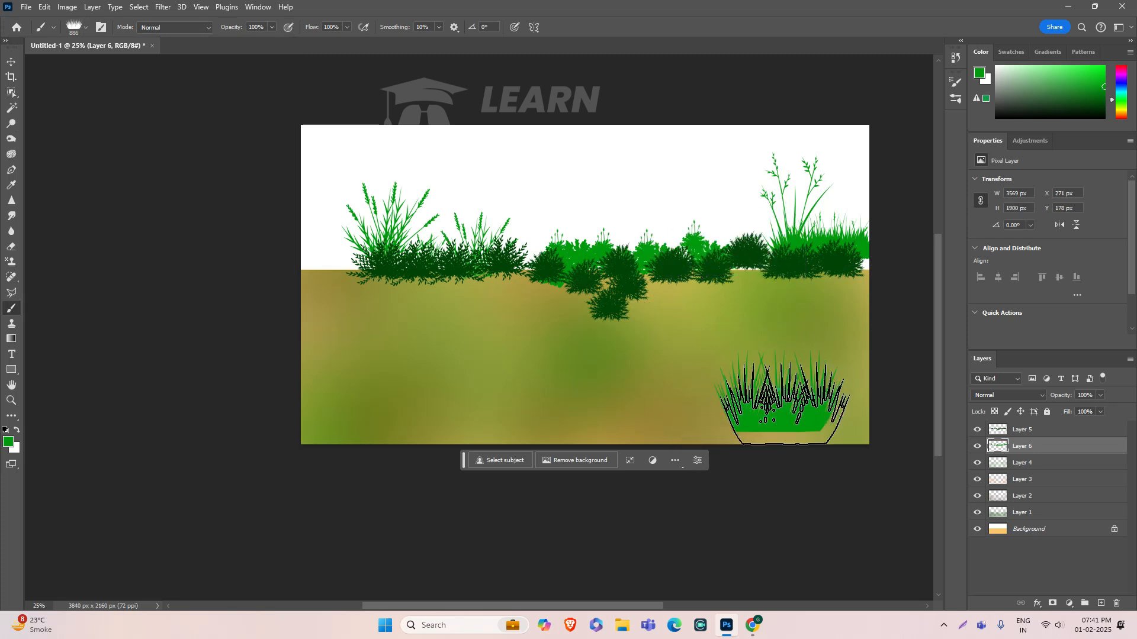
Step: Choose Grass (5), set it to 379 px, and stamp bright green tufts across the foreground ground
click(84, 29)
scroll(89, 266, down, 2)
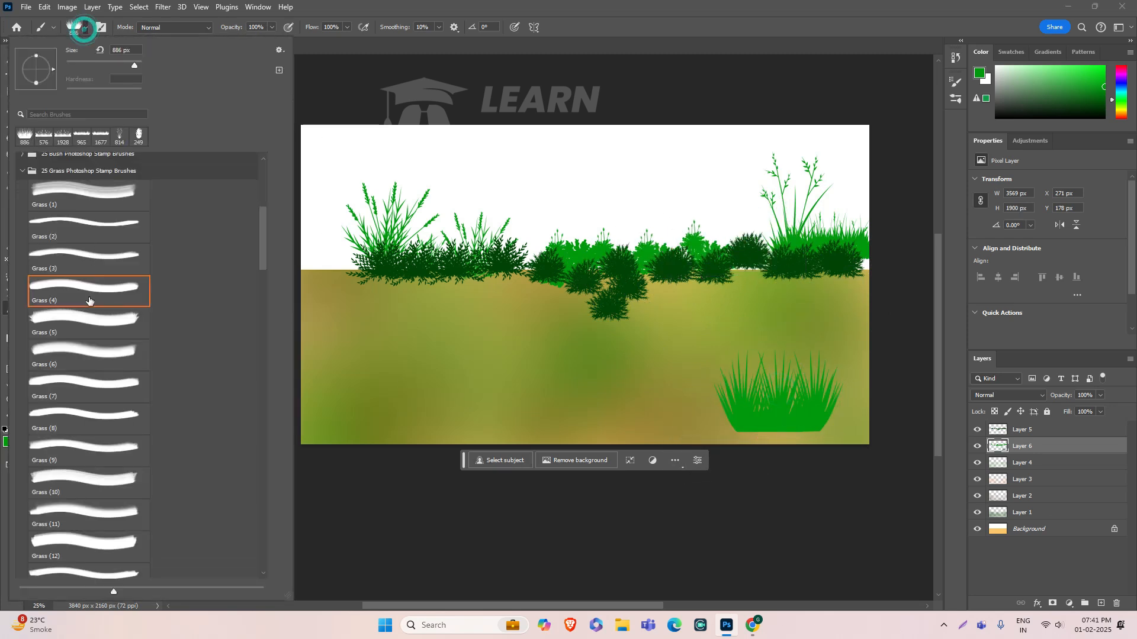
click(85, 300)
drag(606, 340, 532, 350)
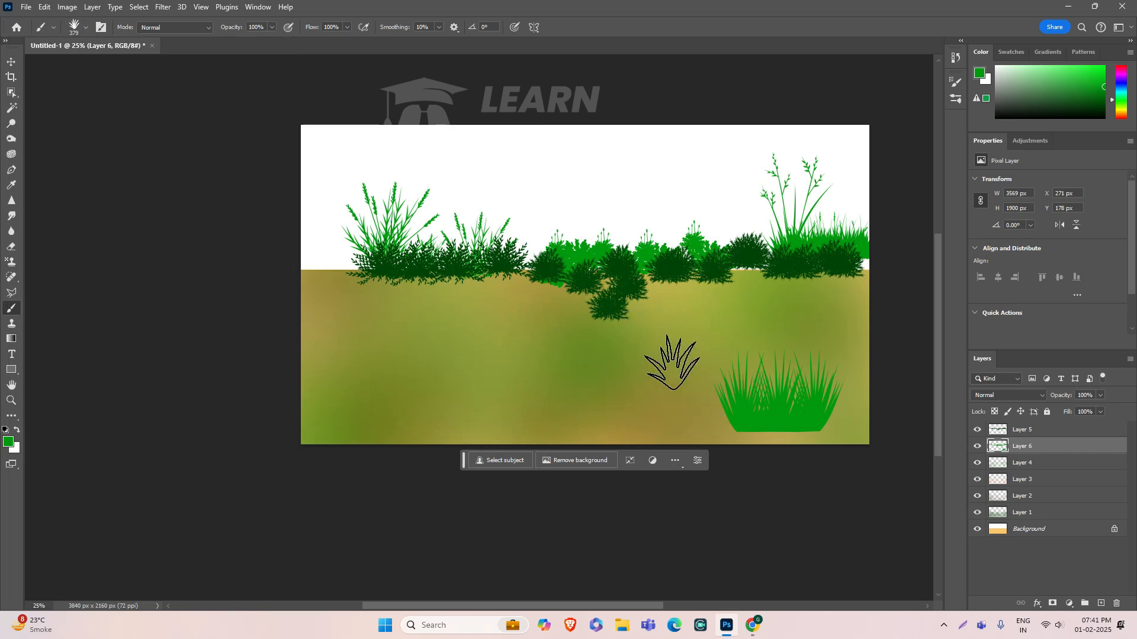
click(632, 377)
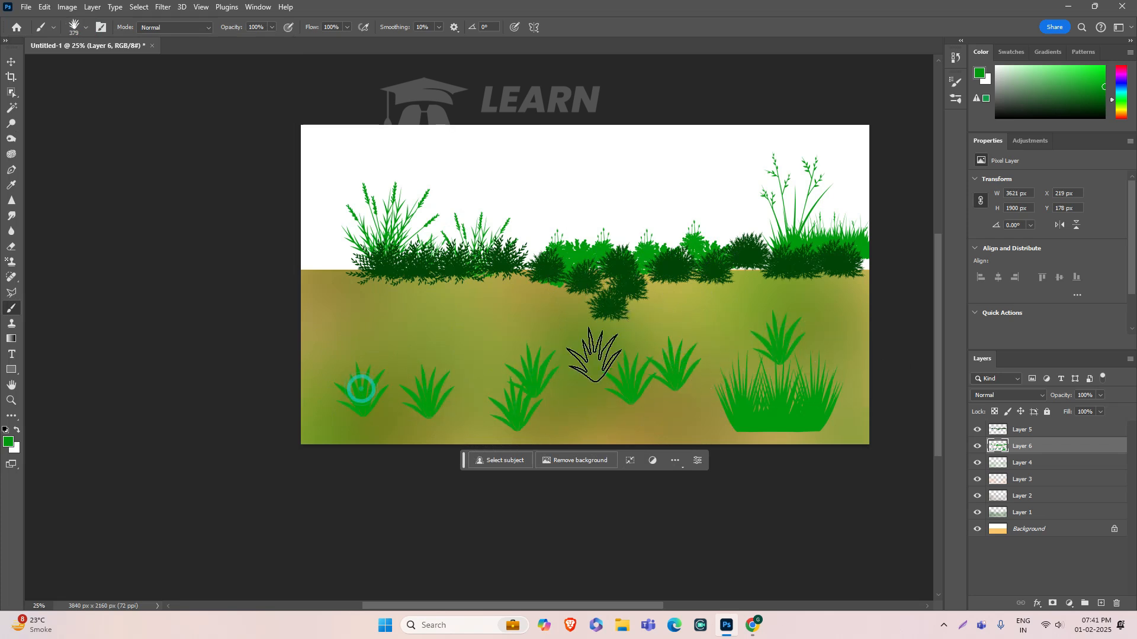
Step: Choose Grass (6) at 516 px and stamp thin grass tufts around the centre of the foreground
click(70, 25)
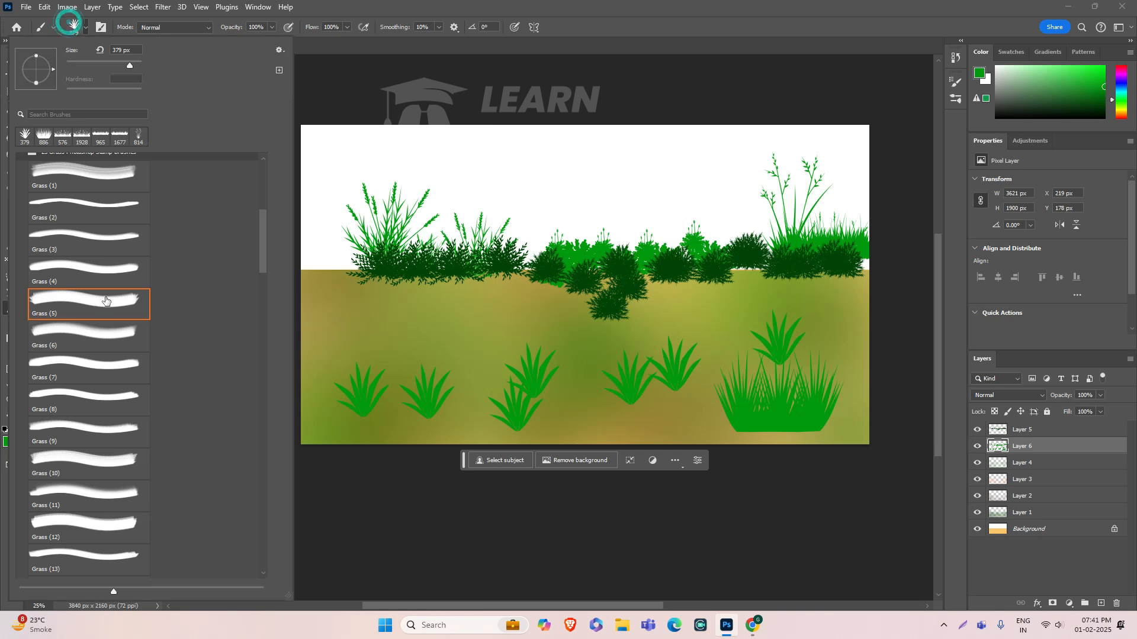
click(109, 335)
key(Return)
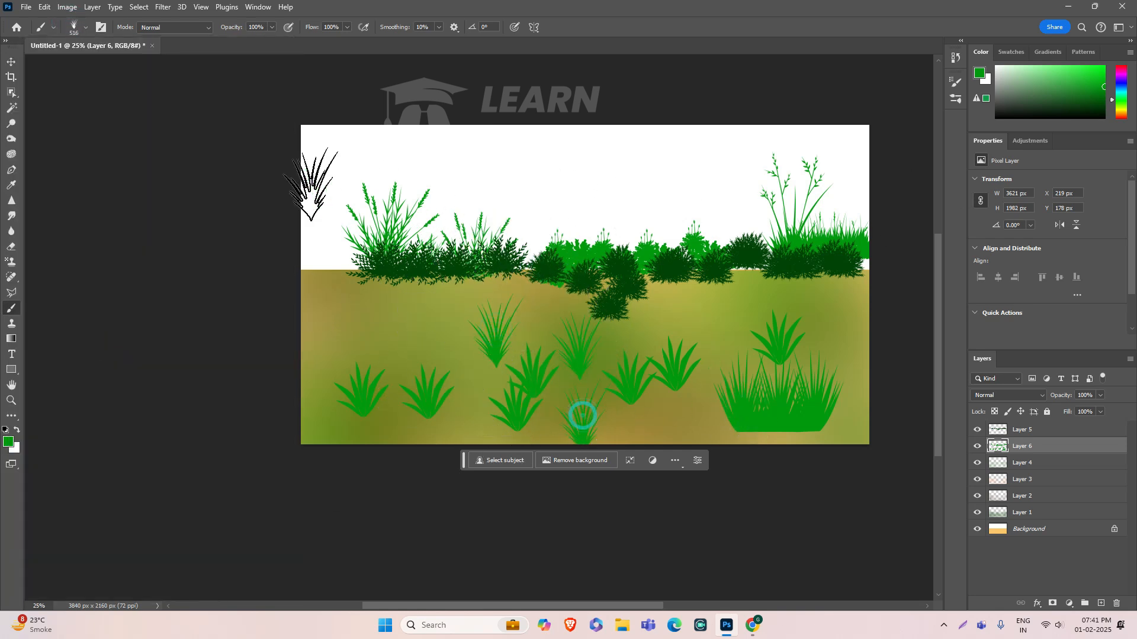
Step: Choose a wide grass-strip brush, enlarge it to 578 px, and stamp it on the left ground below the horizon bushes
click(86, 26)
click(92, 319)
key(Return)
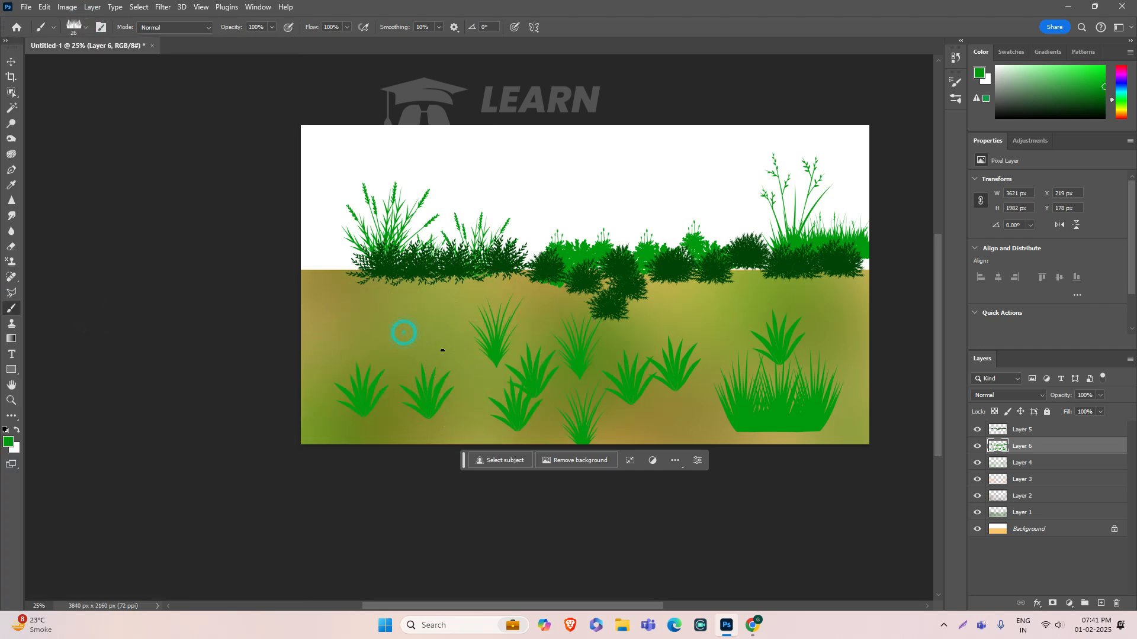
click(419, 327)
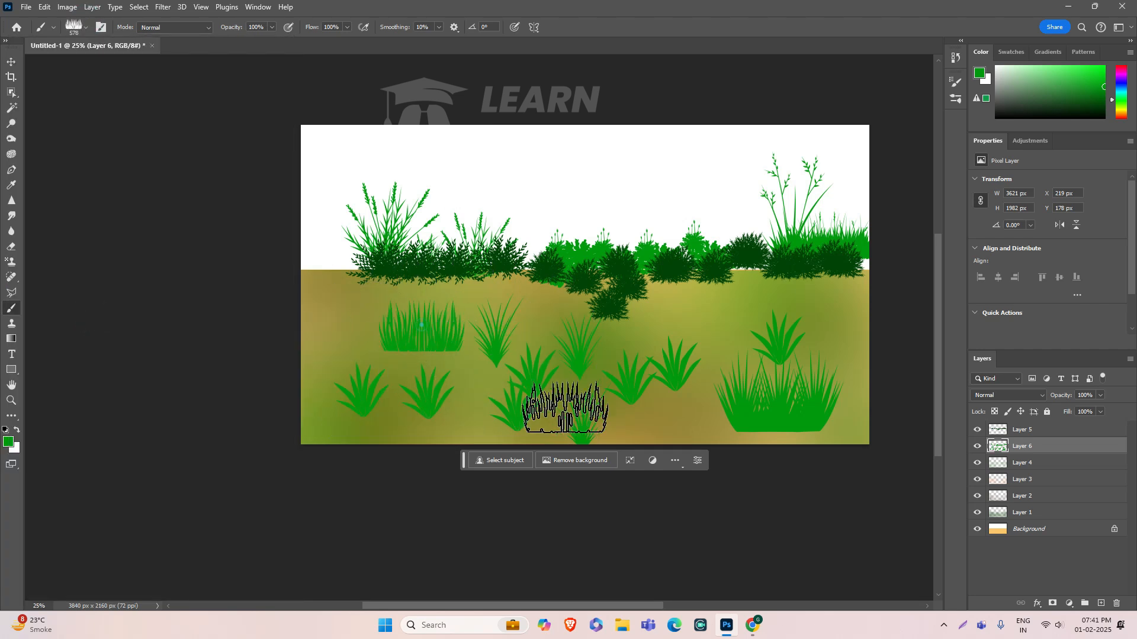
Step: Try Tree_Brush_45 at 800 px and Tree_Brush_43 over the landscape, undoing the trial stamp
click(86, 26)
scroll(80, 315, down, 5)
drag(262, 296, 264, 546)
click(102, 476)
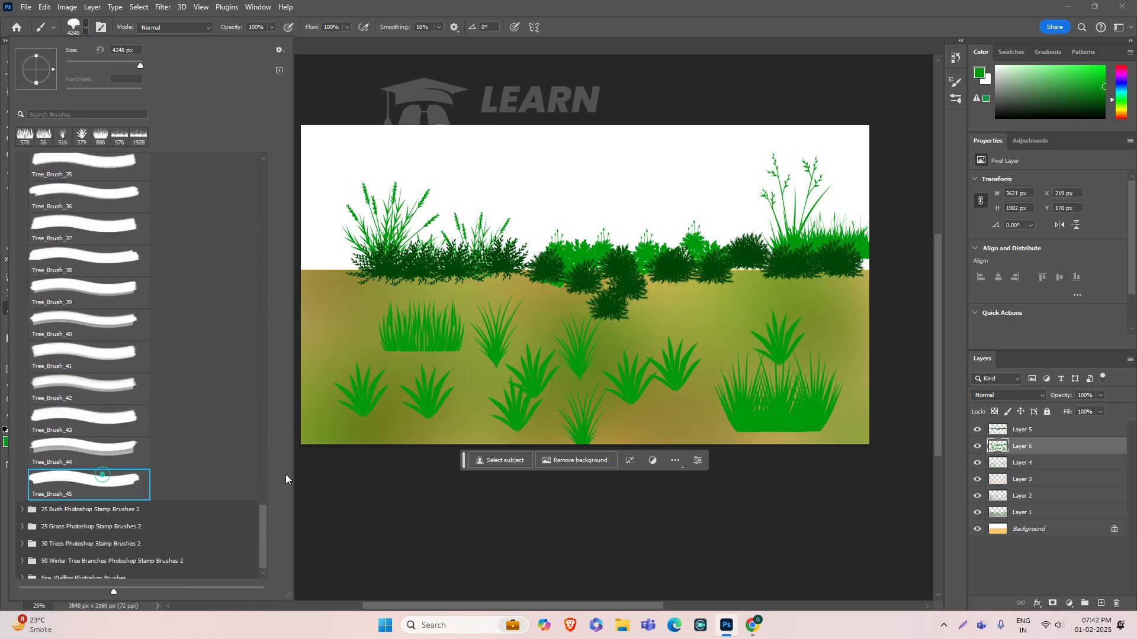
drag(609, 327, 354, 357)
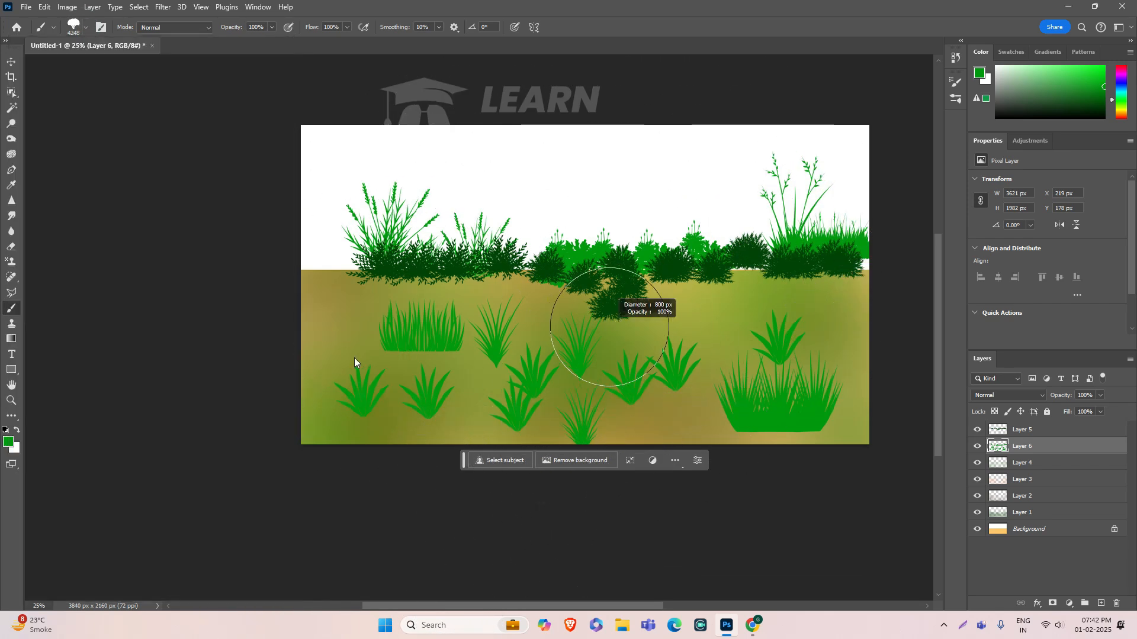
click(705, 319)
key(ctrl+z)
drag(728, 319, 717, 319)
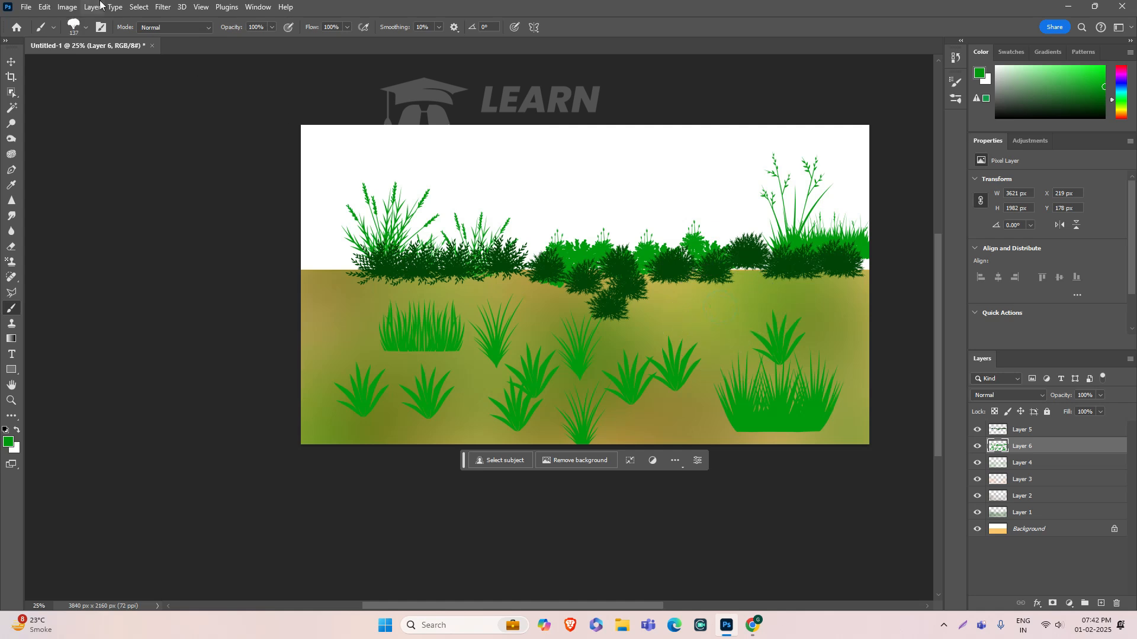
click(85, 31)
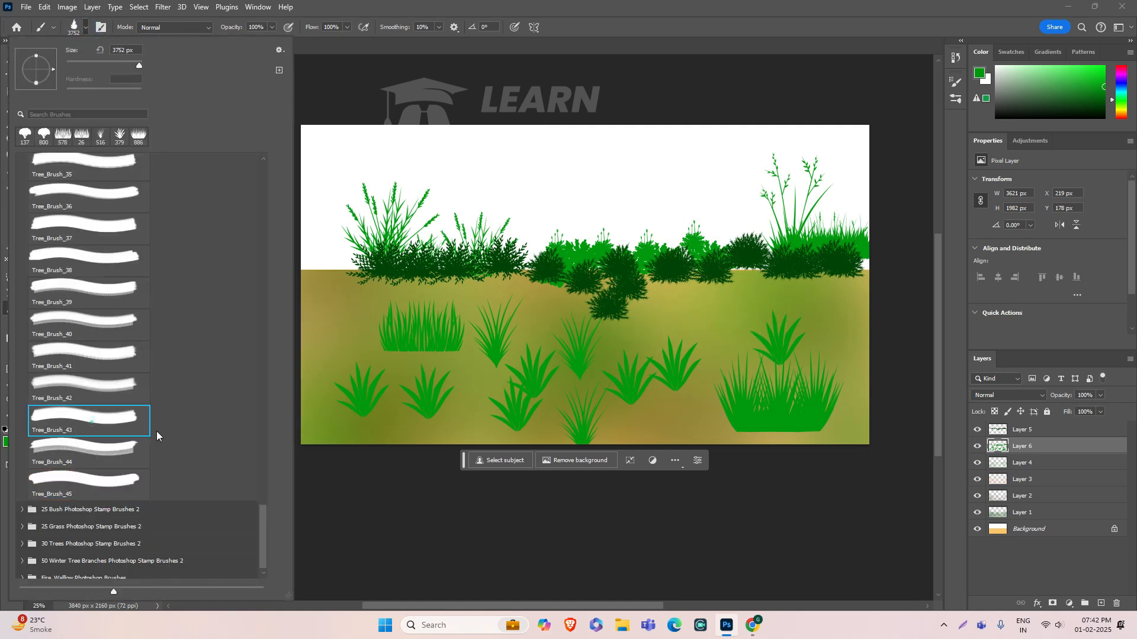
mouse_move(563, 331)
mouse_down()
mouse_move(431, 330)
mouse_move(394, 299)
mouse_up()
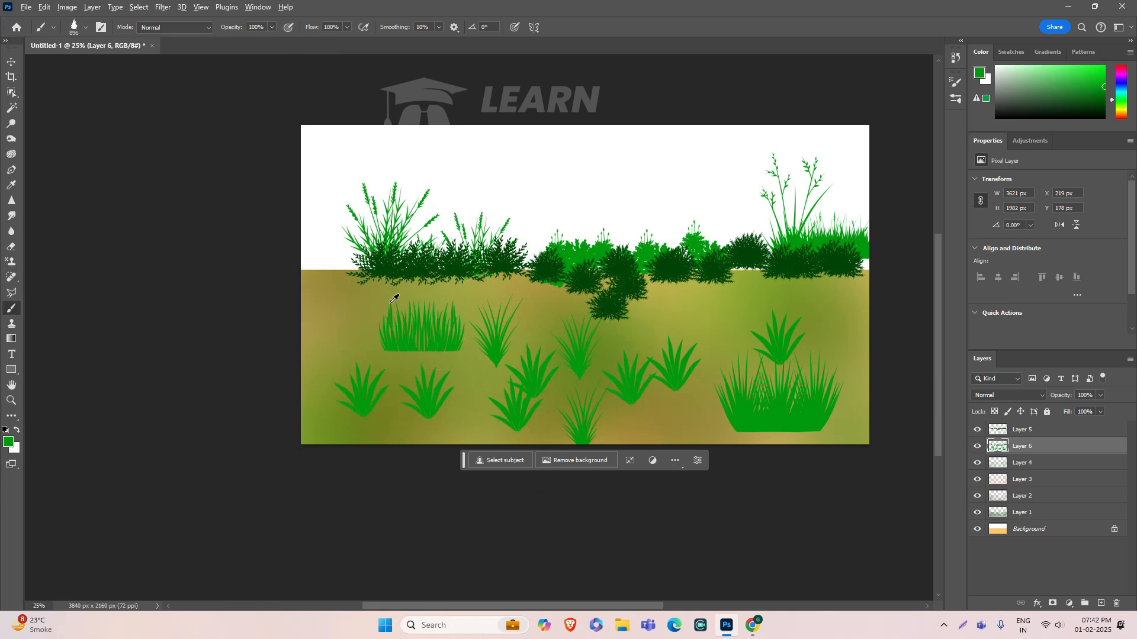
Step: Choose Tree_Brush_39 at 1262 px, undo a trial stamp on the left, and stamp a leafy tree at the centre horizon
click(76, 34)
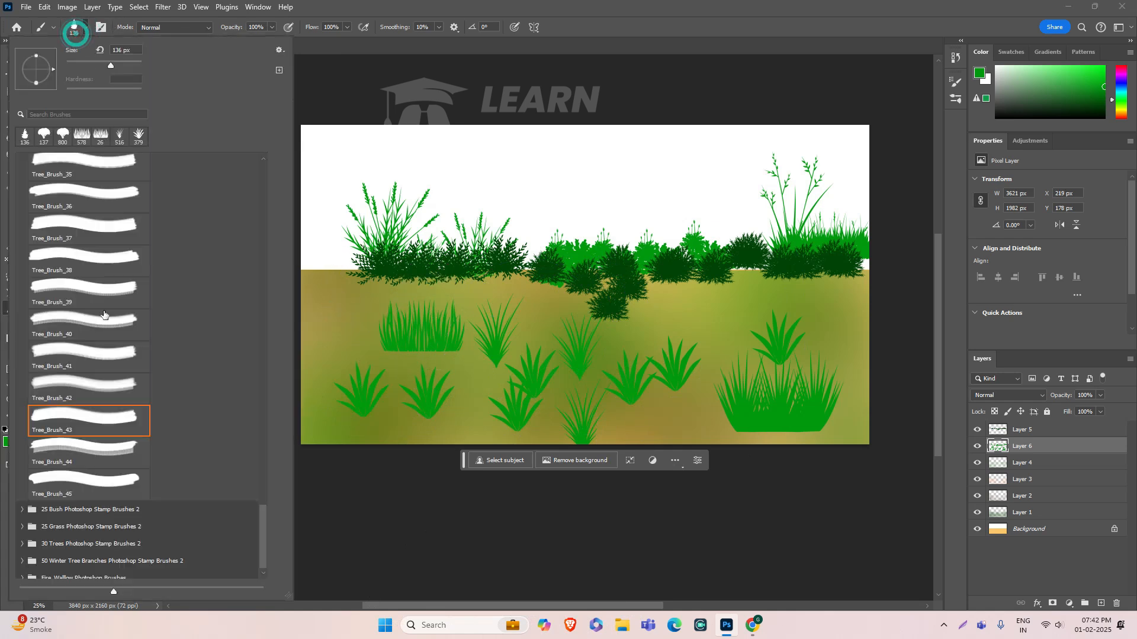
click(90, 293)
drag(421, 295, 212, 308)
click(364, 243)
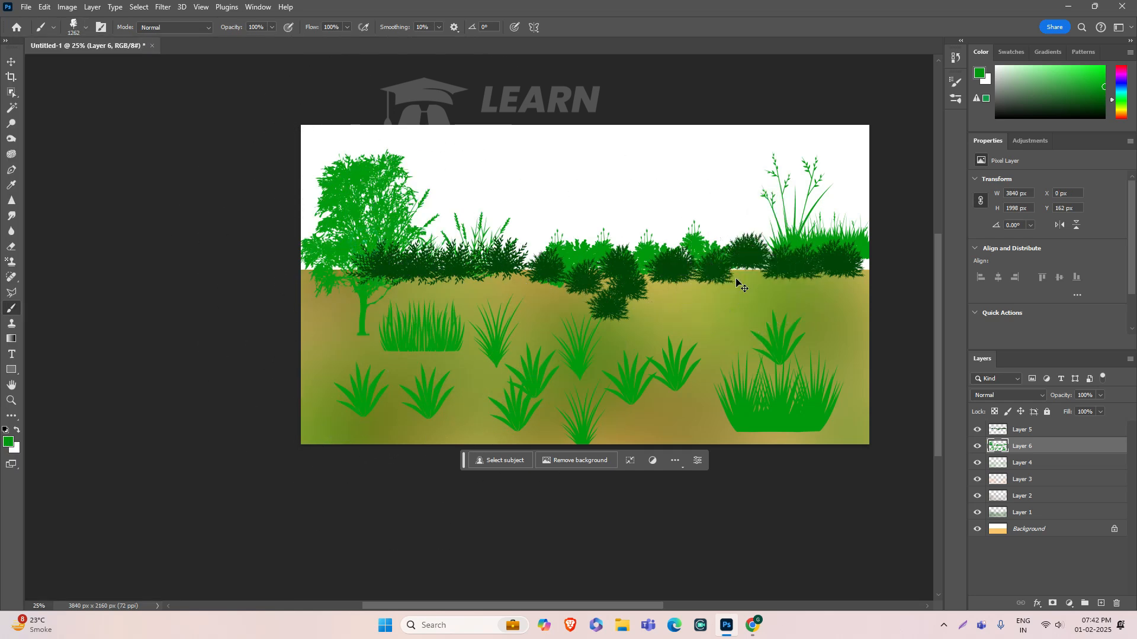
key(ctrl+z)
click(557, 225)
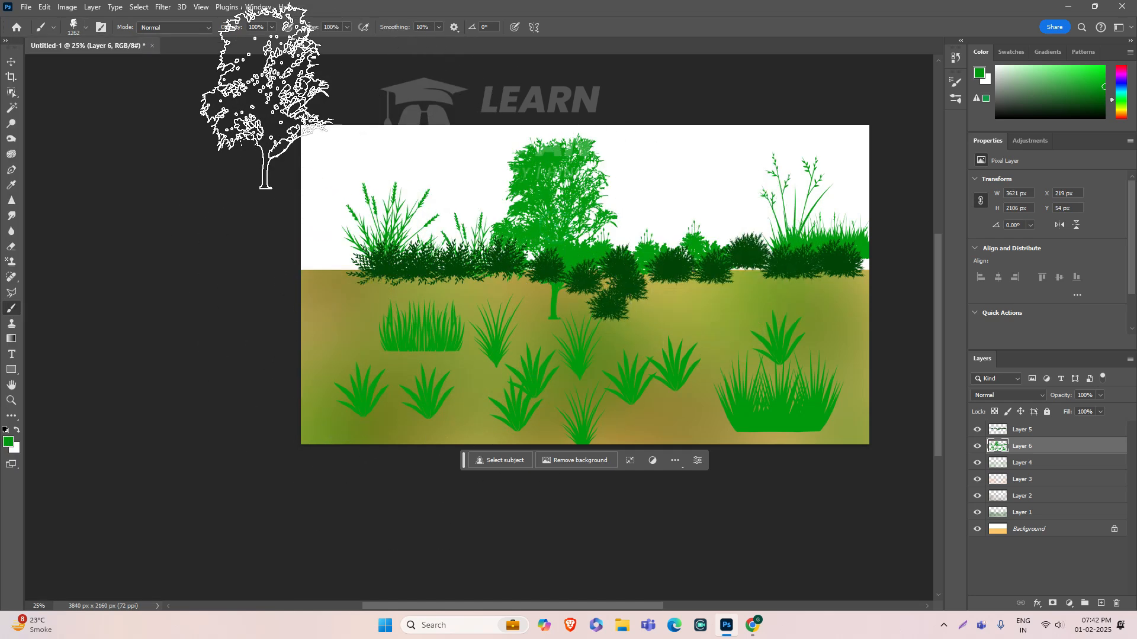
Step: Try a conifer stamp with Tree_Brush_37 at 1351 px on the right, and undo both tree stamps
click(85, 28)
scroll(78, 262, up, 2)
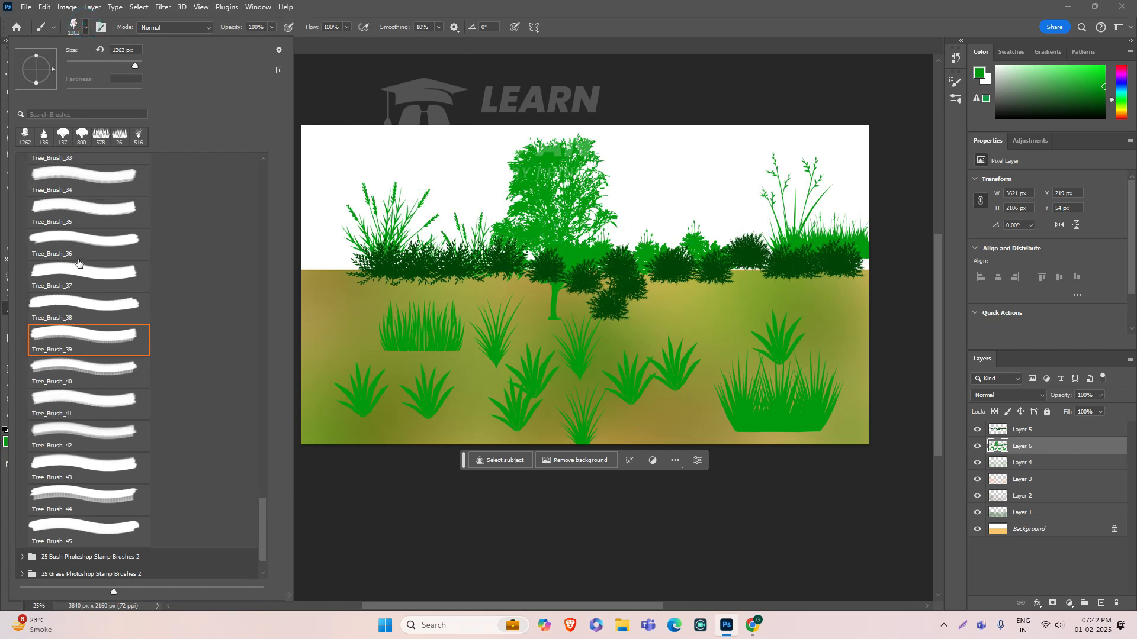
click(691, 167)
click(711, 225)
key(ctrl+z)
key(ctrl+z)
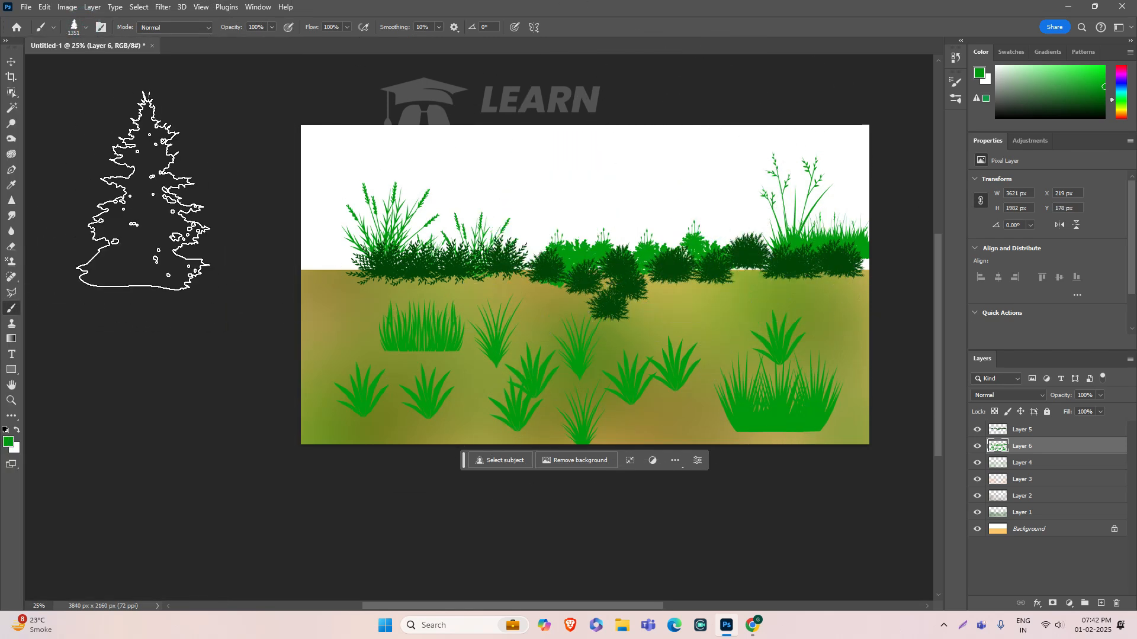
Step: Collapse the 25 Grass Photoshop Stamp Brushes and Tree Brushes groups and expand 50 Winter Tree Branches Photoshop Stamp Brushes
click(85, 28)
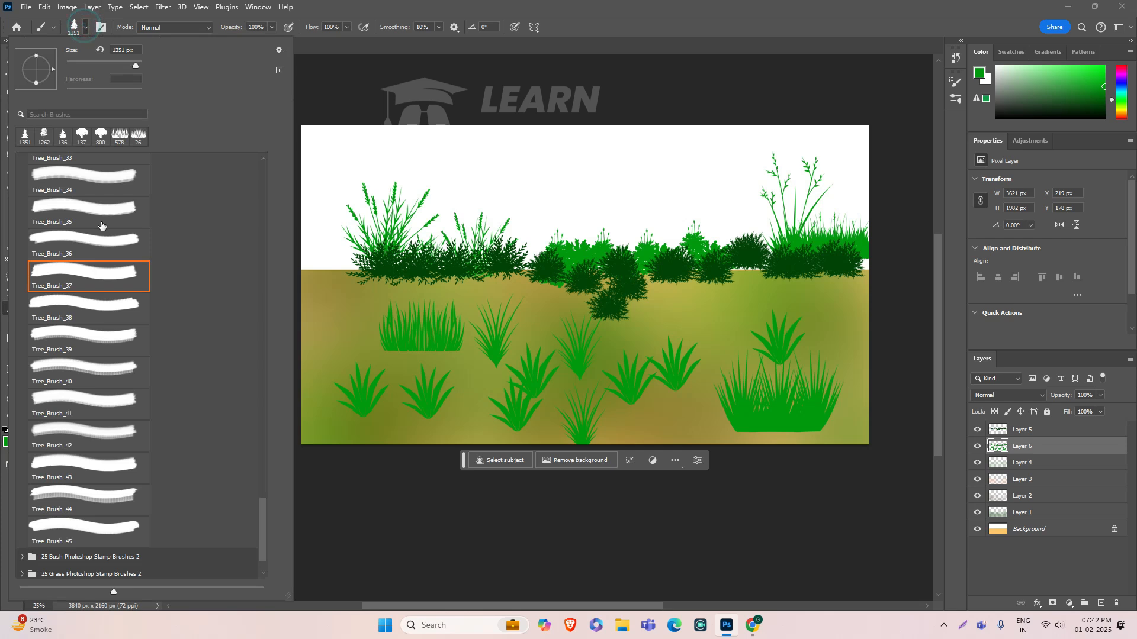
scroll(194, 379, up, 3)
drag(264, 502, 287, 297)
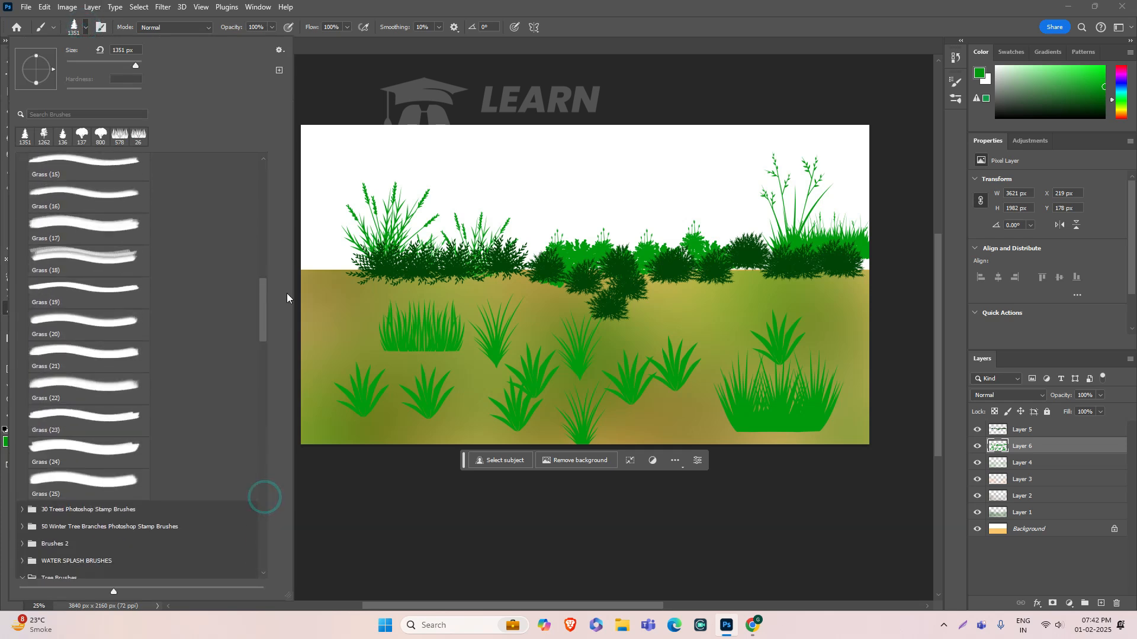
drag(258, 334, 268, 233)
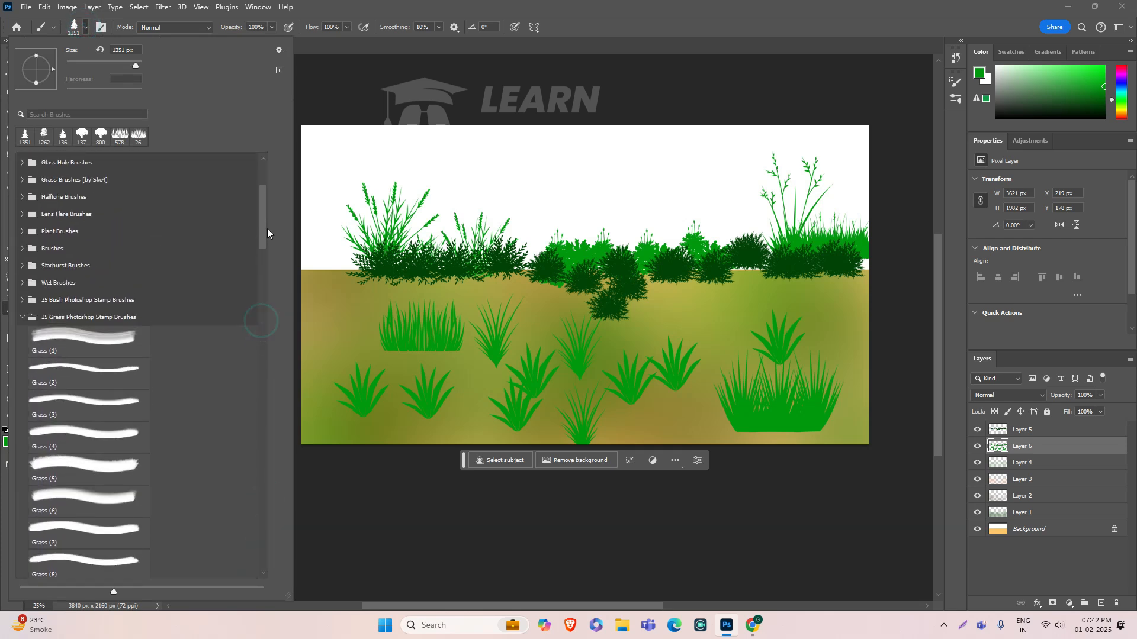
click(21, 319)
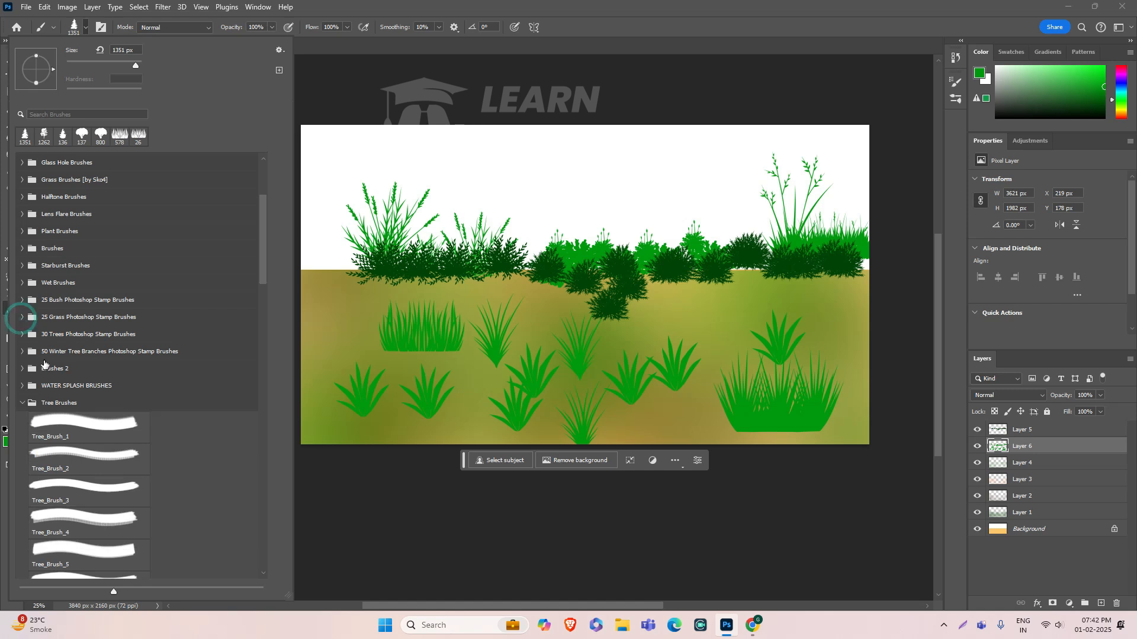
click(23, 402)
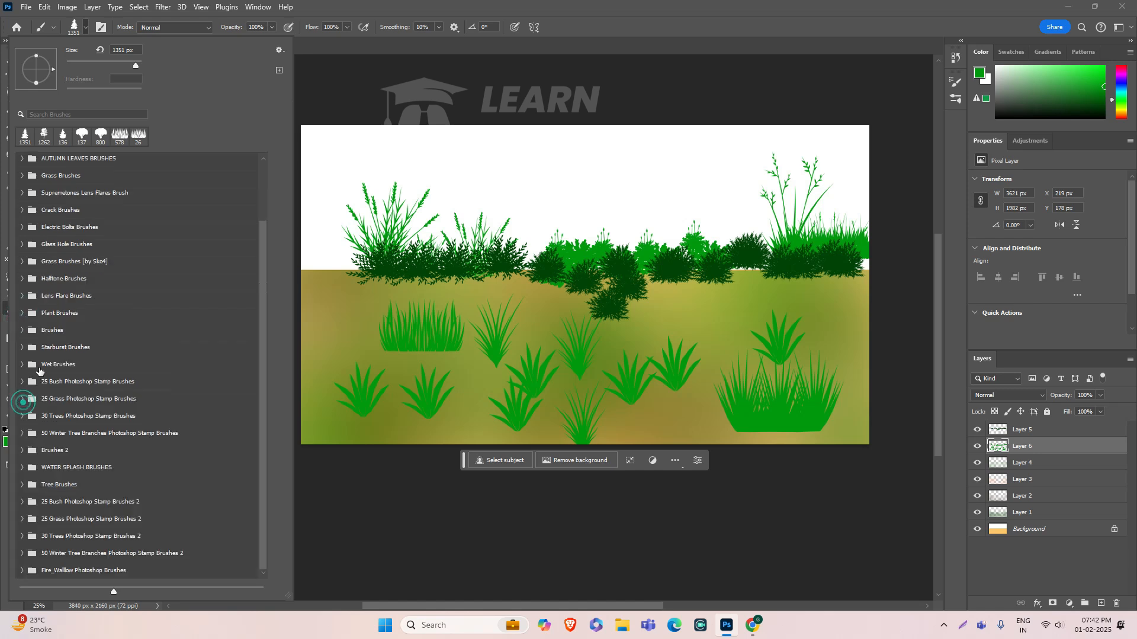
click(22, 434)
scroll(89, 427, down, 1)
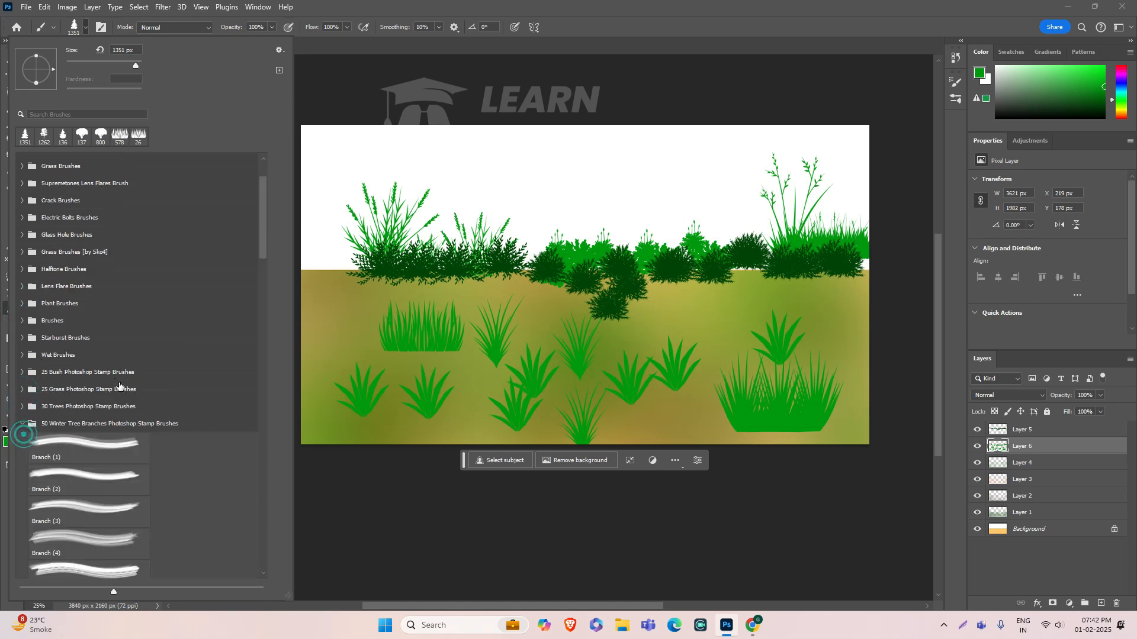
Step: Try Branch (1) reduced to 613 px as a stamp on the right-hand ground
click(86, 428)
drag(650, 291, 528, 301)
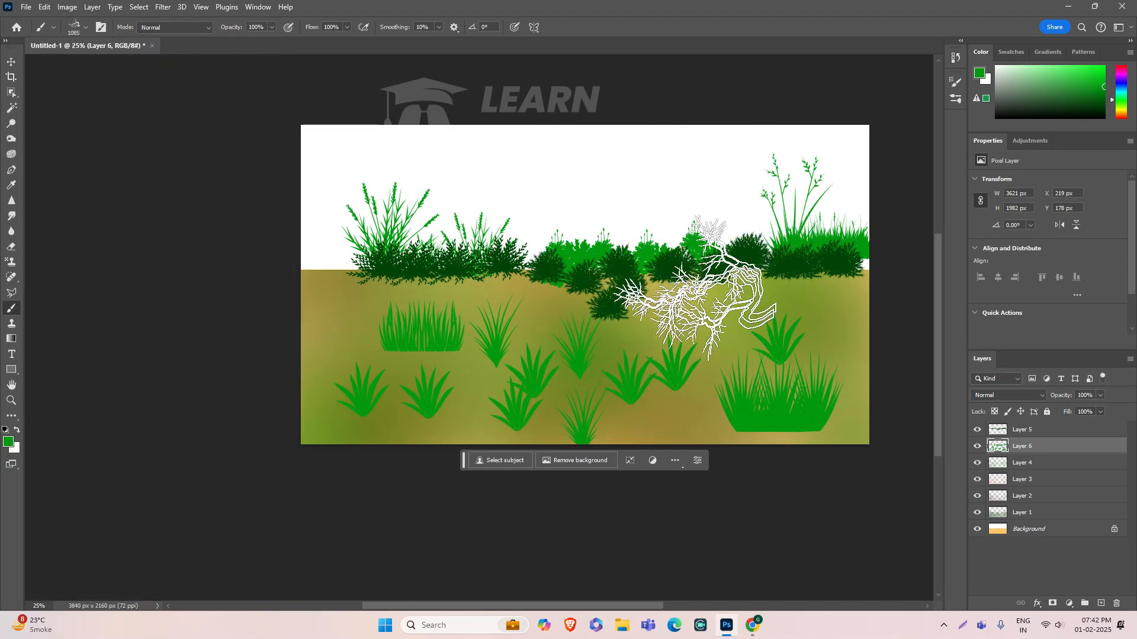
drag(705, 304, 662, 309)
click(705, 316)
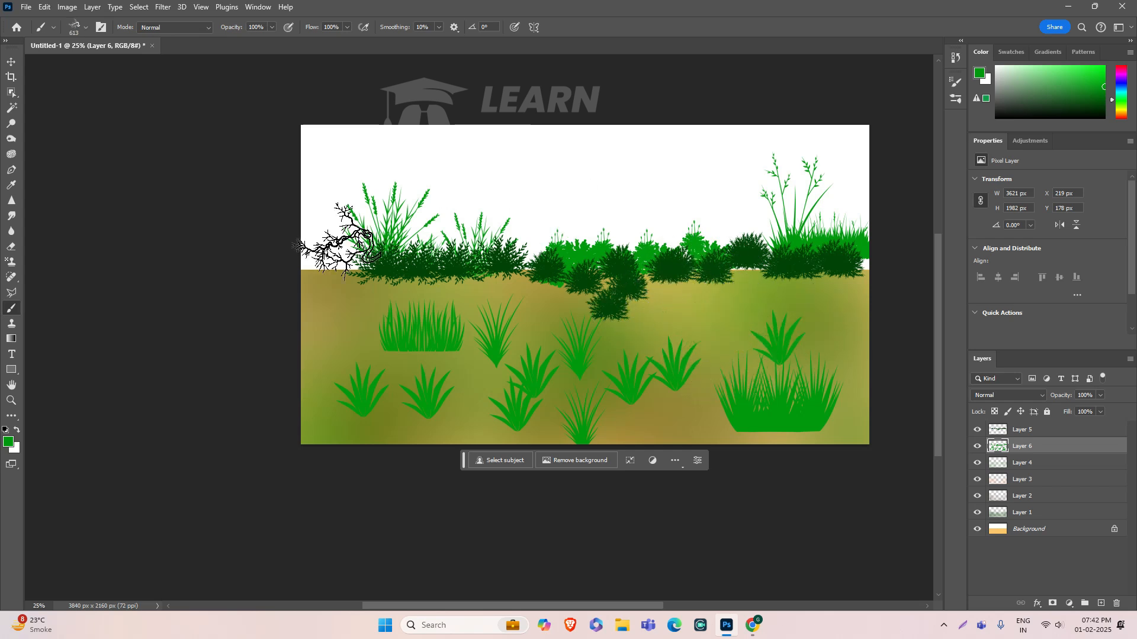
Step: Try another winter branch brush at 2503 px over the middle of the canvas and undo the stamp
click(83, 27)
scroll(88, 408, down, 5)
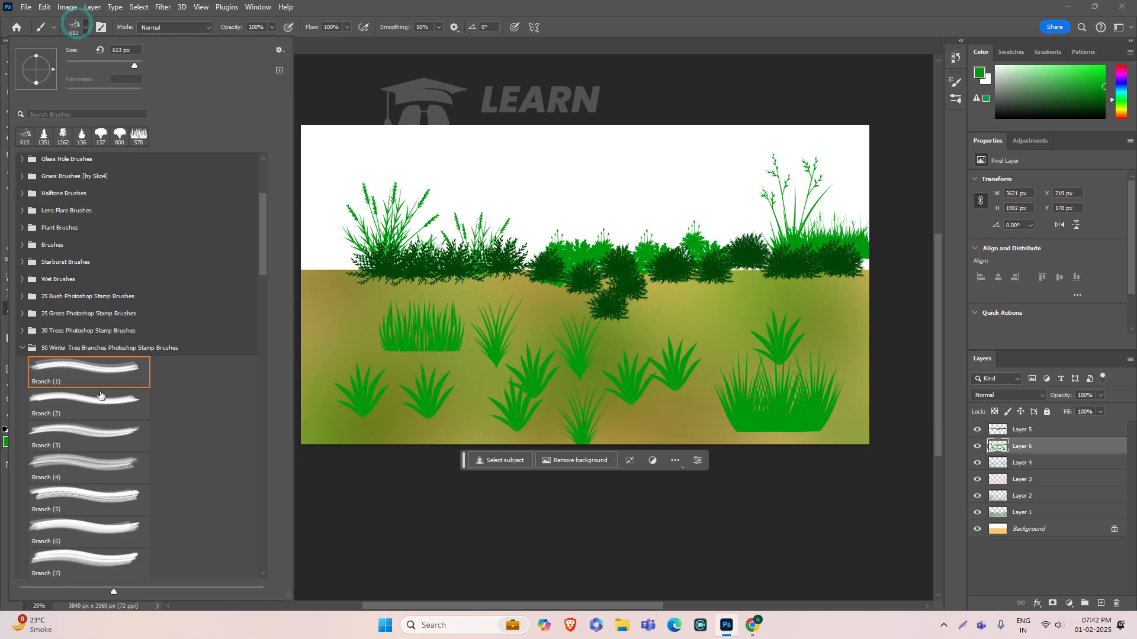
click(87, 409)
click(540, 307)
key(ctrl+z)
Step: Choose Winter Tree (3) at 1233 px, undo a trial stamp, and stamp a bare tree behind the bushes right of centre
click(83, 27)
scroll(83, 499, down, 5)
scroll(83, 500, down, 3)
click(83, 497)
mouse_move(654, 297)
mouse_down()
mouse_move(528, 308)
mouse_move(480, 260)
mouse_up()
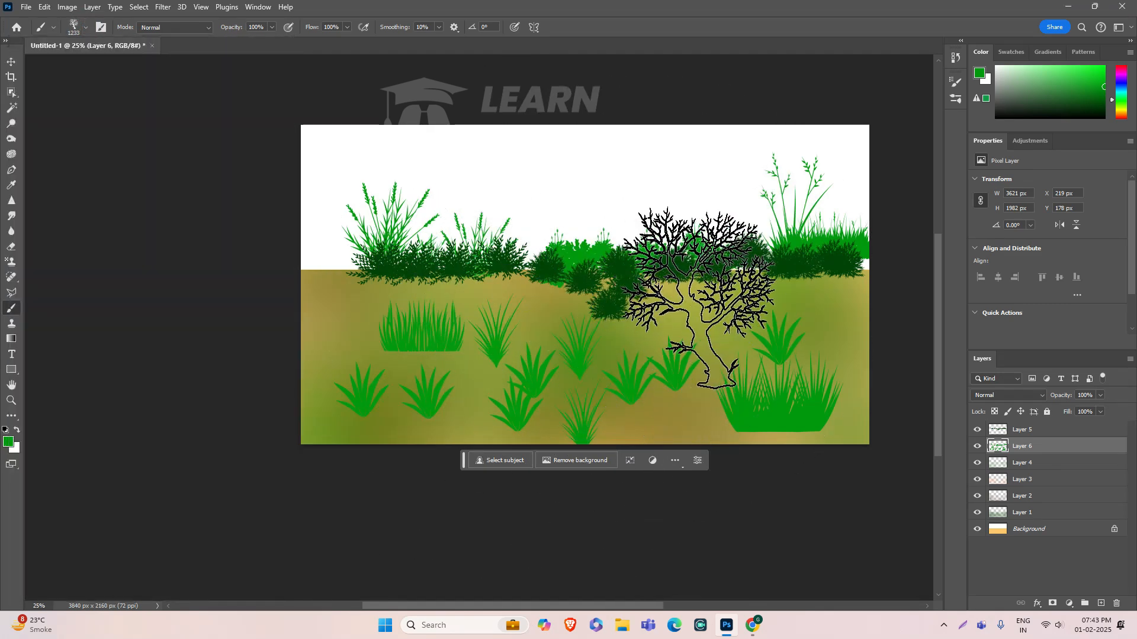
click(709, 279)
key(ctrl+z)
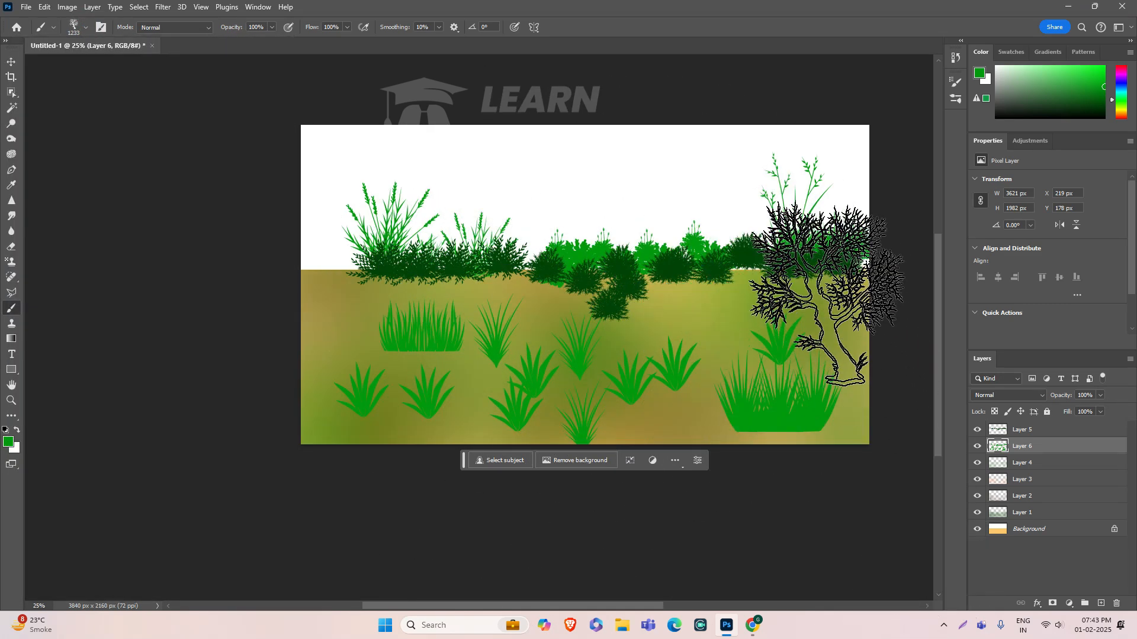
click(687, 210)
drag(749, 205, 744, 254)
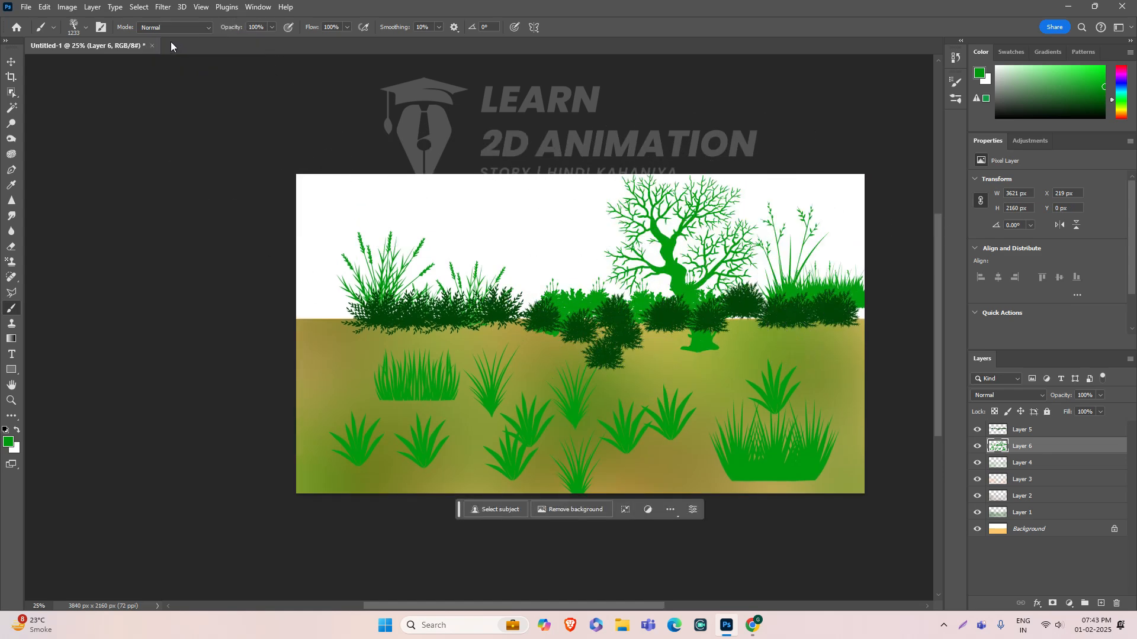
Step: Choose a thin-branched Winter Tree brush, set it to 1197 px, and stamp a slender bare tree just left of centre
click(86, 28)
scroll(92, 483, down, 6)
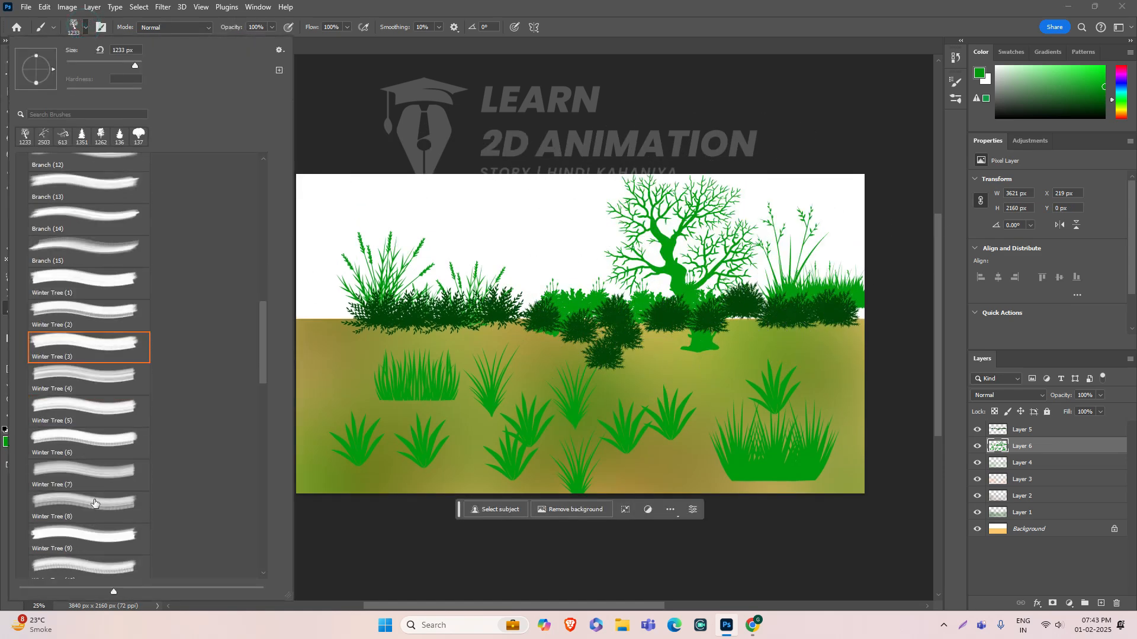
click(95, 461)
drag(654, 287, 505, 293)
click(537, 288)
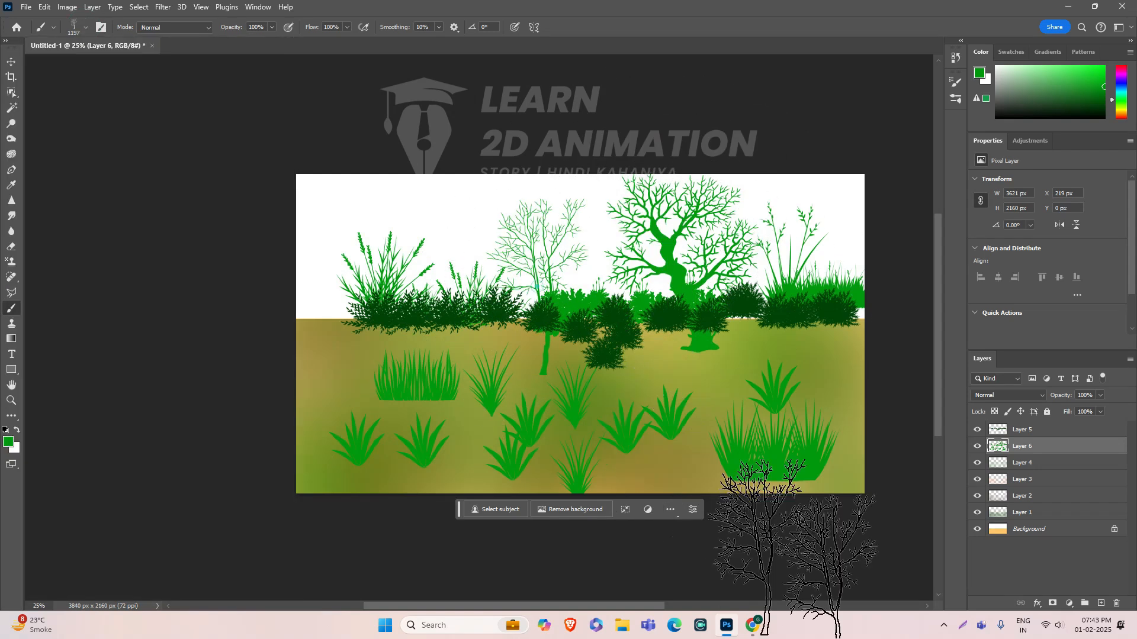
Step: Choose Winter Tree (35) at 1029 px, undo a trial stamp beside the slender tree, and stamp a bare trunk at the far left
click(77, 31)
drag(265, 391, 261, 541)
click(126, 421)
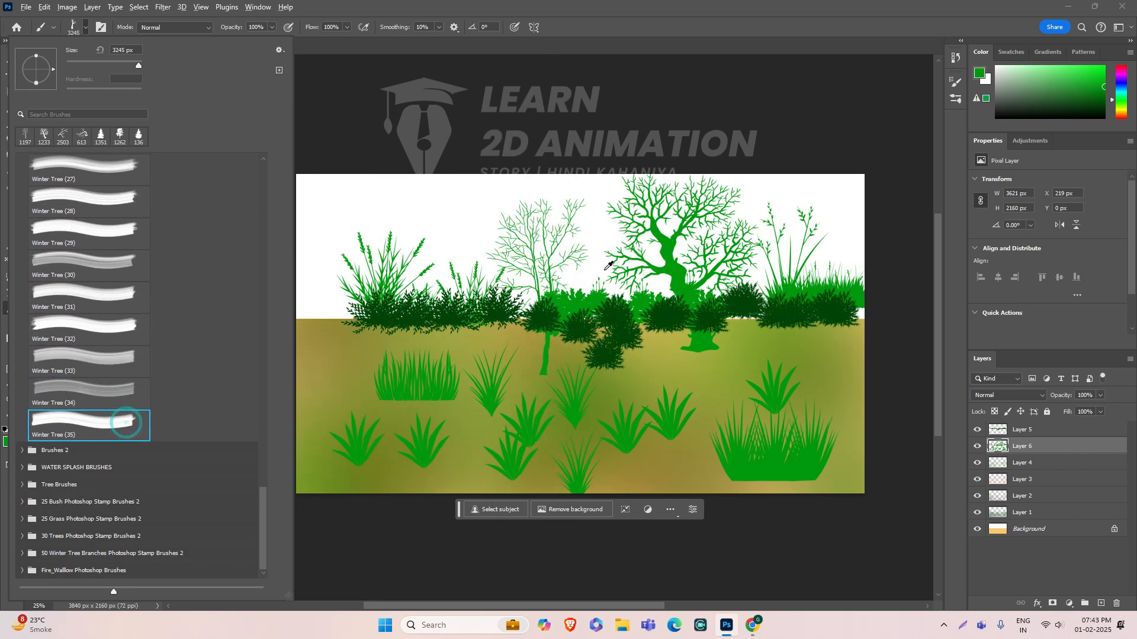
key(Return)
click(491, 281)
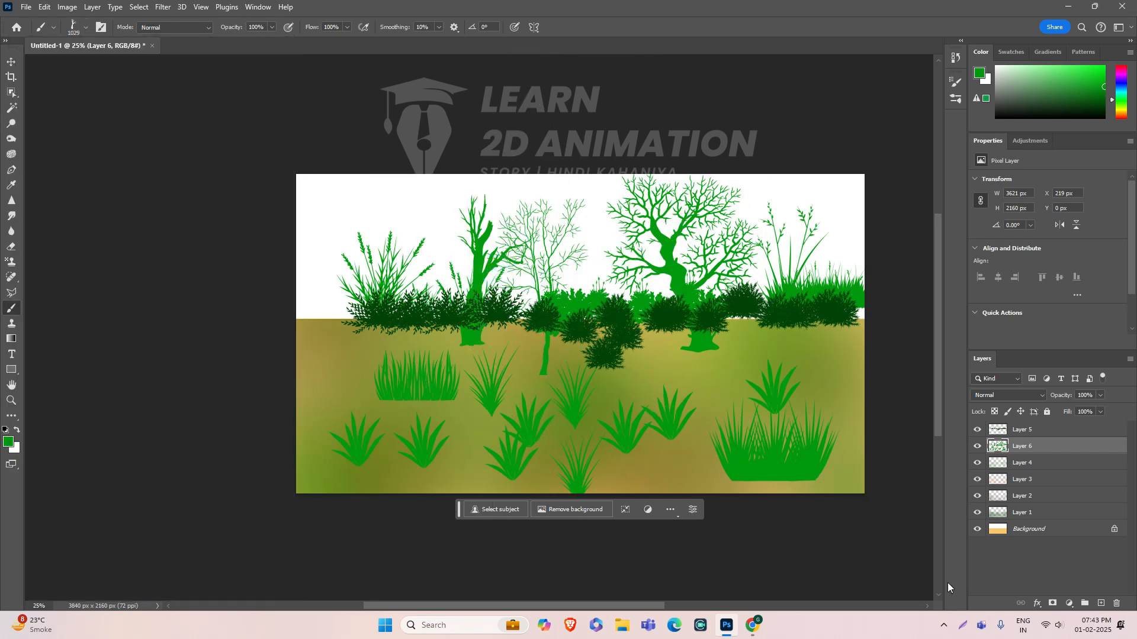
key(ctrl+z)
click(355, 267)
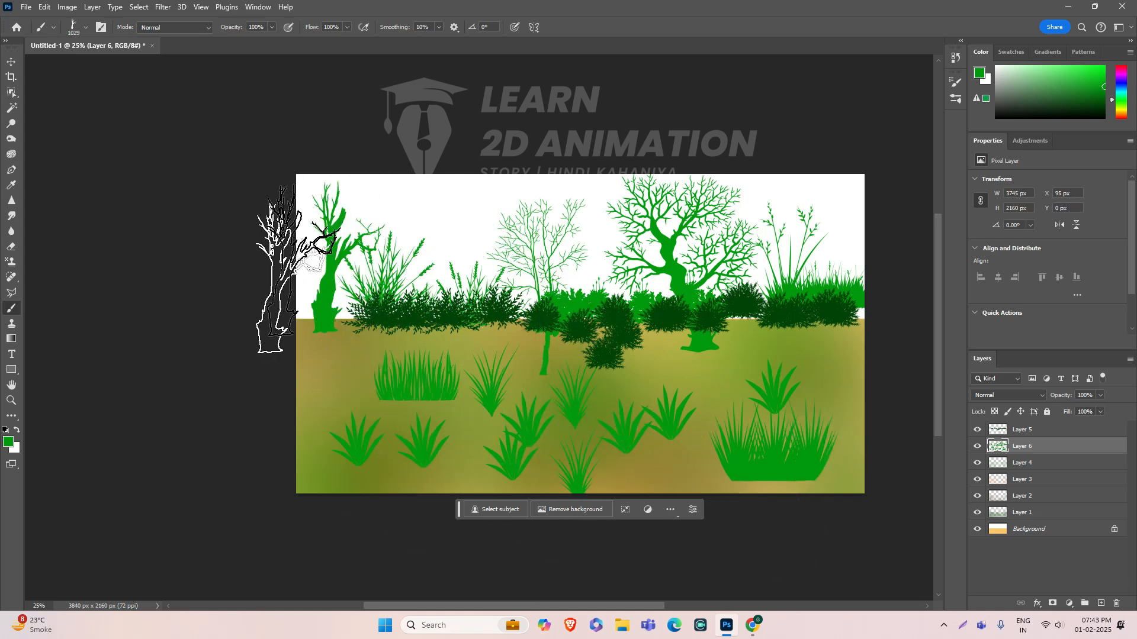
Step: Collapse the 50 Winter Tree Branches Photoshop Stamp Brushes group and expand Brushes 2
click(74, 25)
scroll(135, 320, up, 1)
mouse_move(264, 489)
mouse_down()
mouse_move(305, 295)
mouse_move(268, 237)
mouse_up()
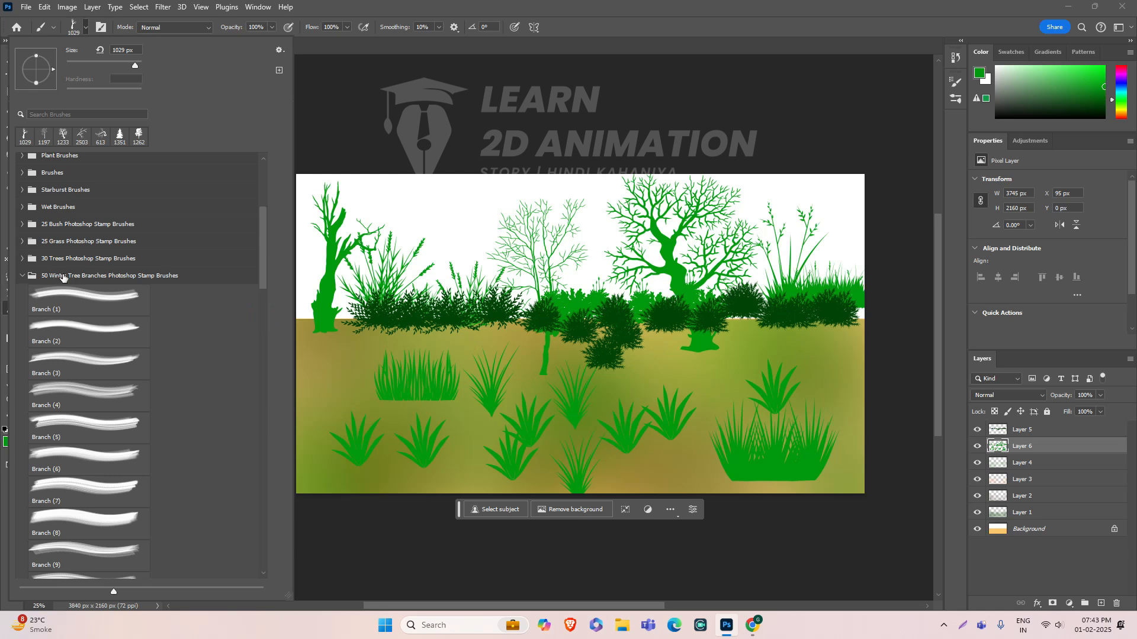
click(24, 277)
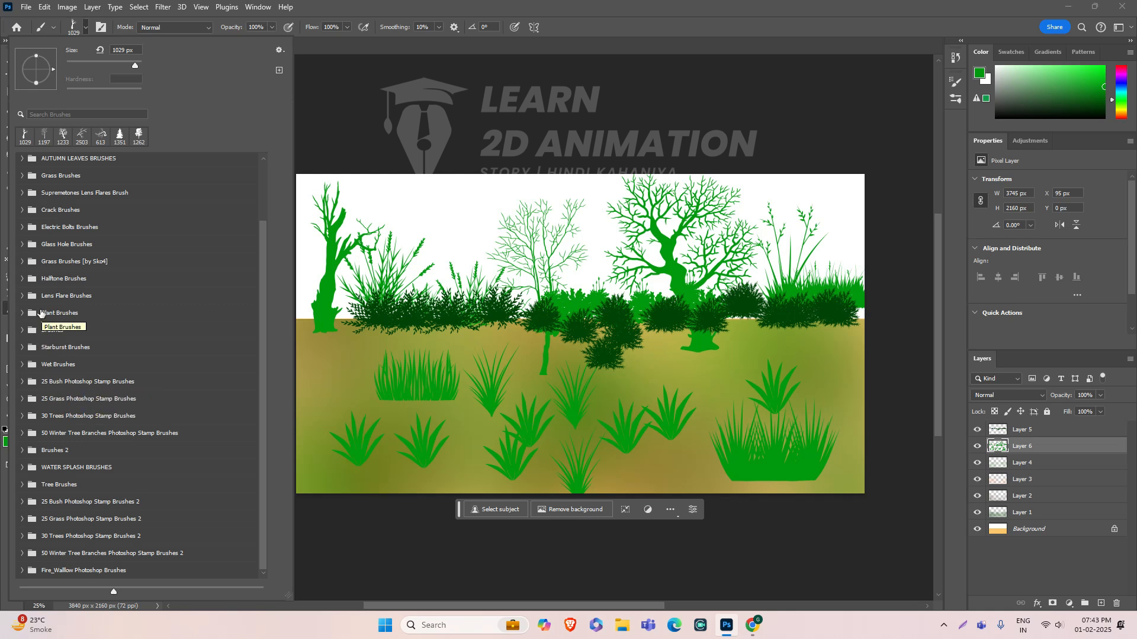
click(22, 450)
Step: Choose the leaf-scatter brush from Brushes 2 at 50 px and paint loose green leaves around the large bare tree
click(98, 478)
click(608, 202)
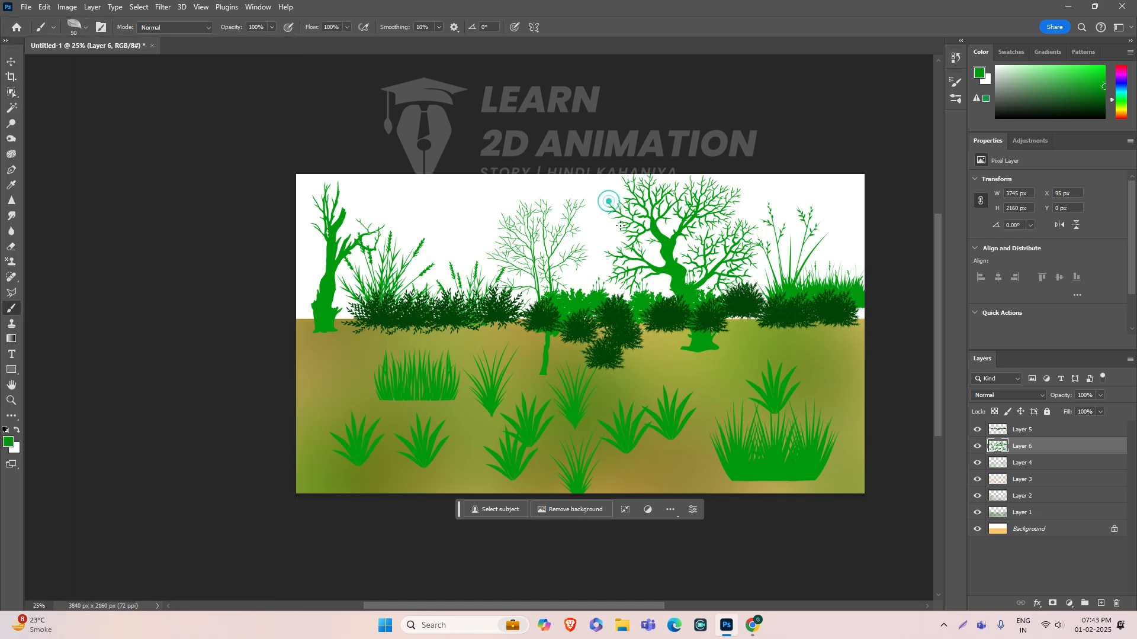
drag(614, 203, 717, 234)
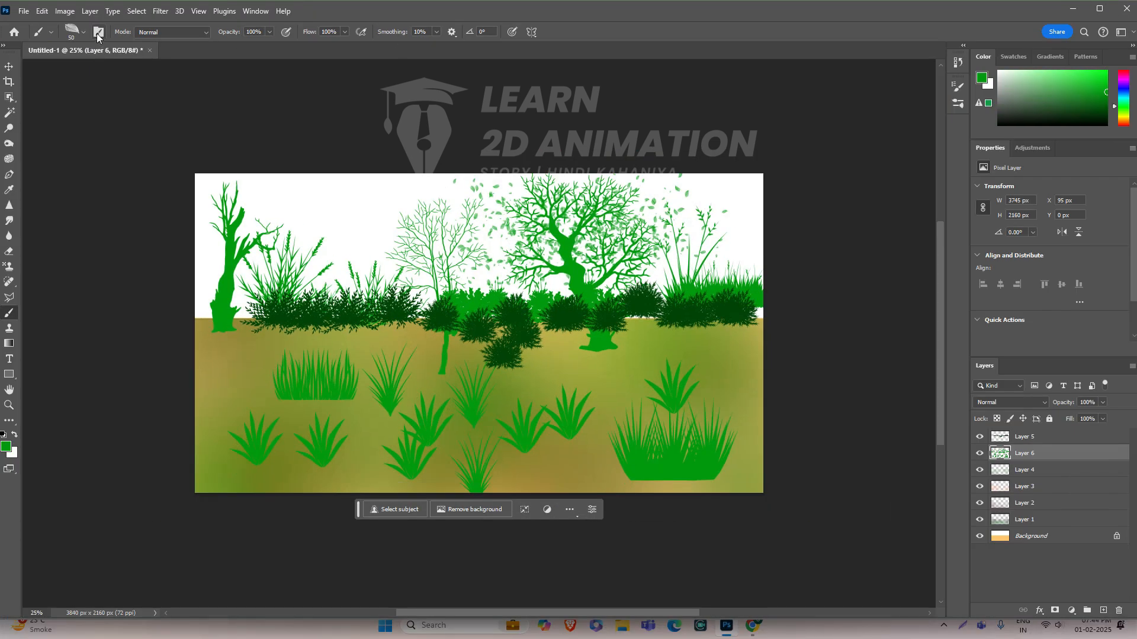
Step: Choose the twigs brush from Brushes 2 at 312 px and collapse the Brushes 2 group
click(85, 26)
scroll(96, 267, down, 5)
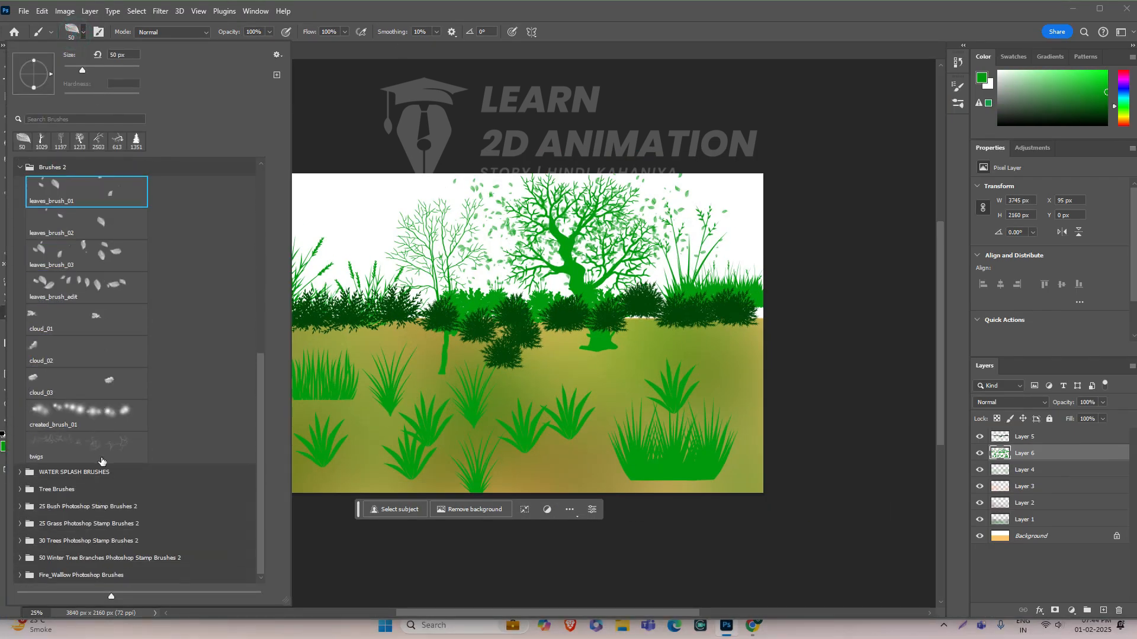
click(104, 453)
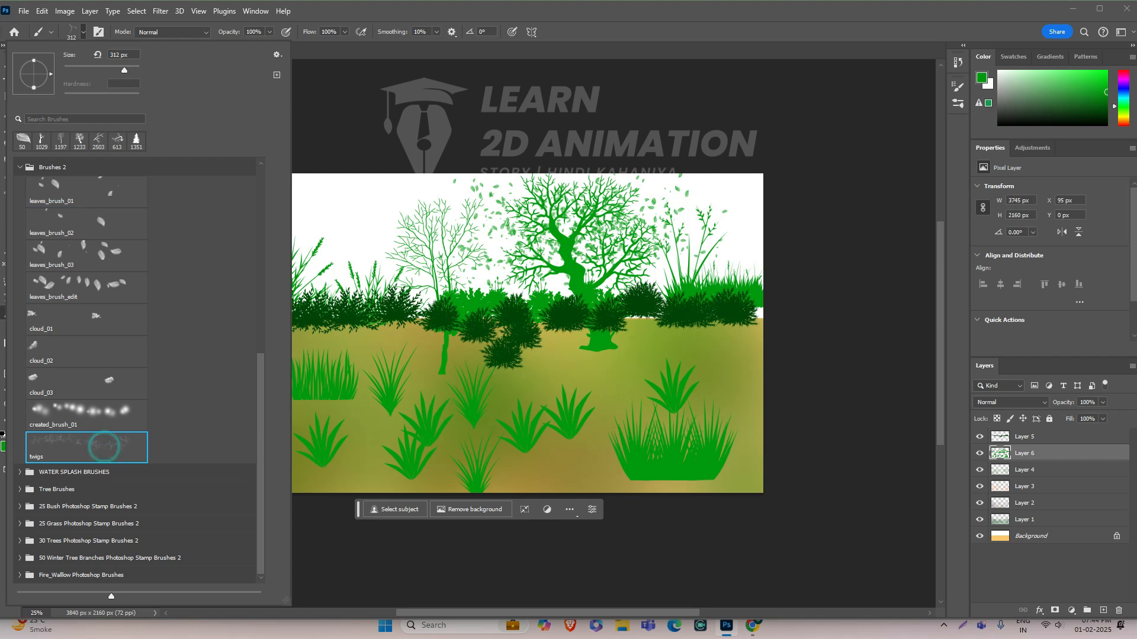
key(Return)
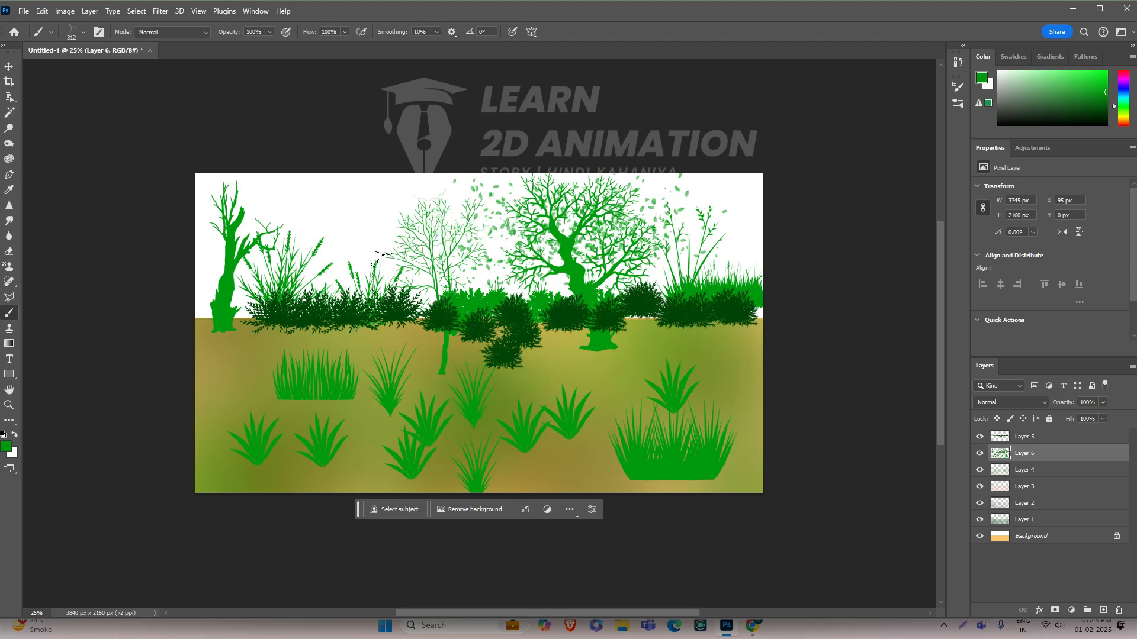
click(72, 29)
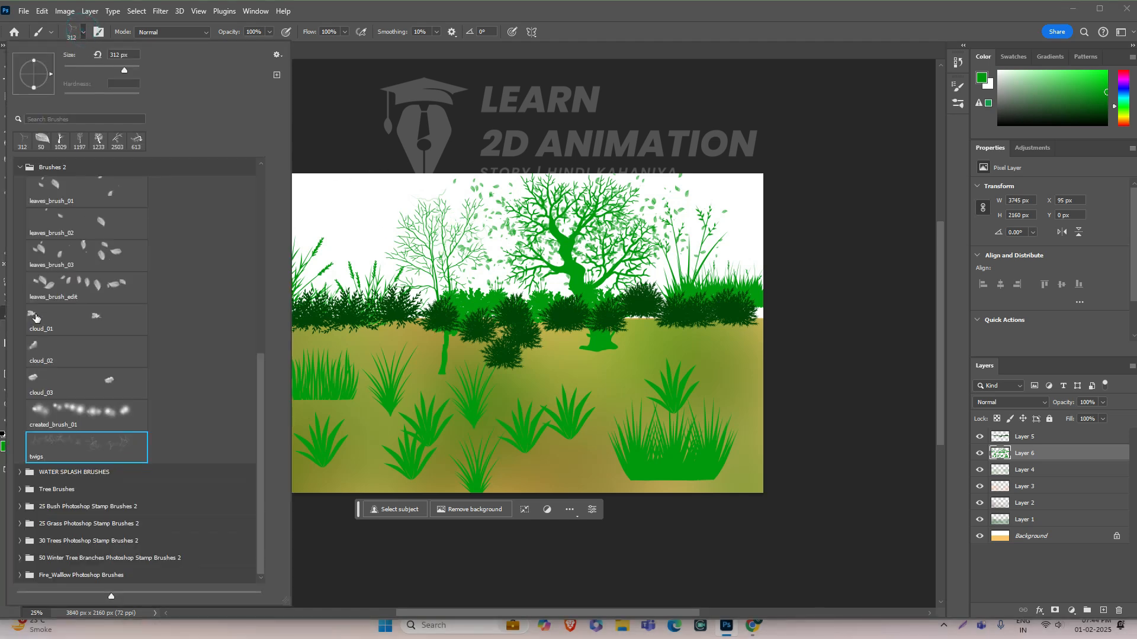
click(20, 168)
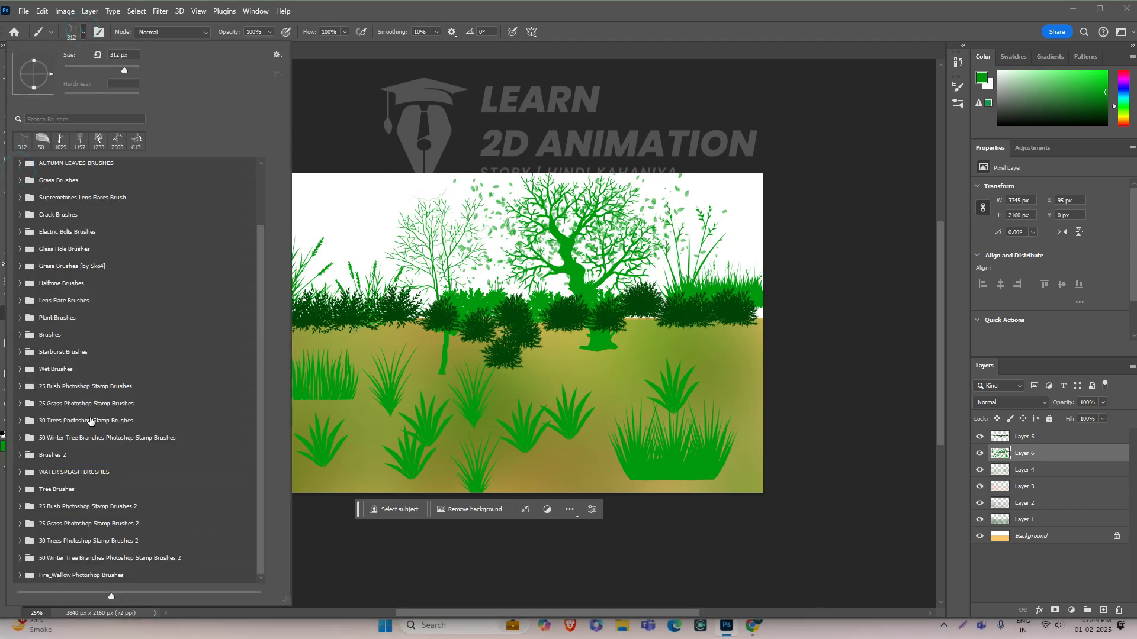
Step: Try stamping Tree_Brush_1 from the Tree Brushes group at 1047 px below the large bare tree and undo it
click(19, 491)
click(72, 508)
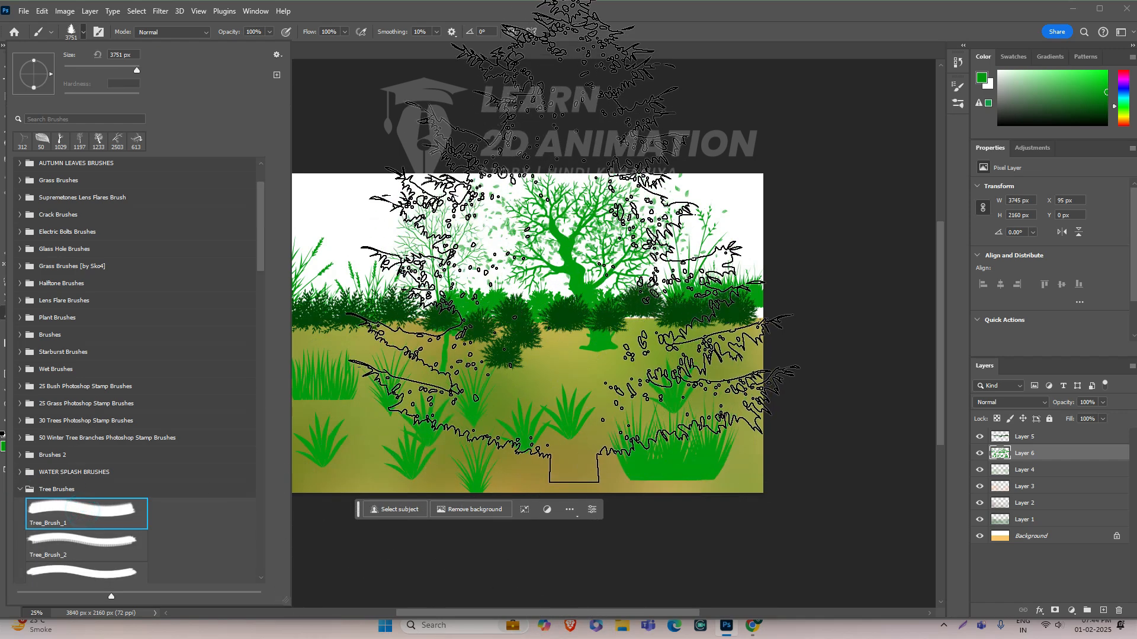
alt+right_click(578, 211)
click(643, 343)
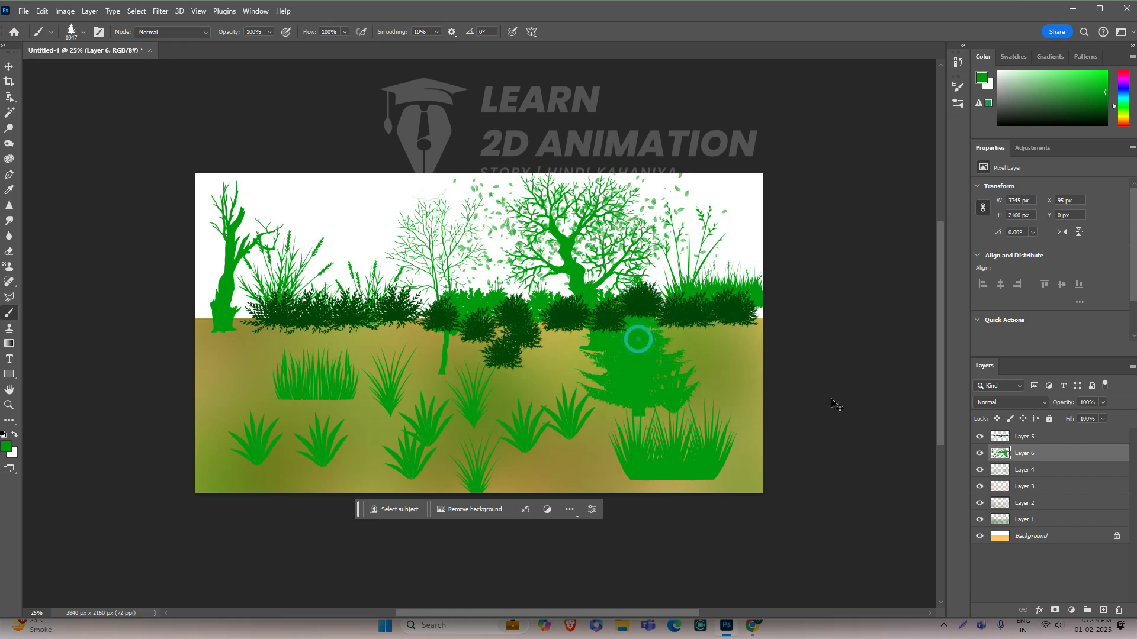
key(ctrl+z)
Step: Try Tree_Brush_14 at 1695 px over the middle of the scene and undo the trial
click(83, 32)
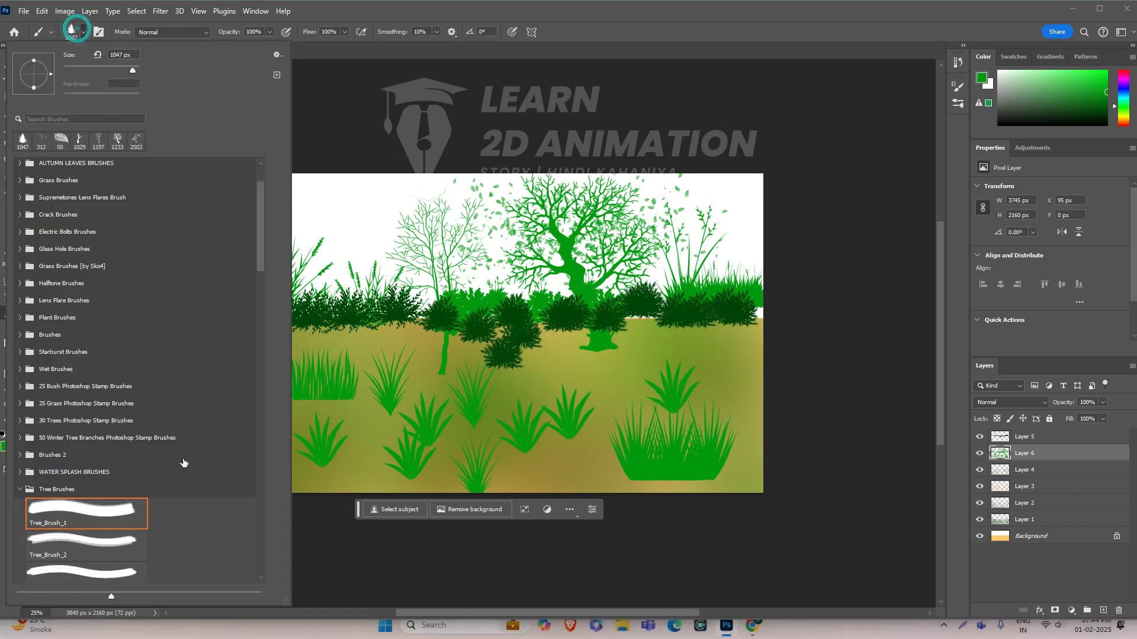
scroll(149, 512, down, 10)
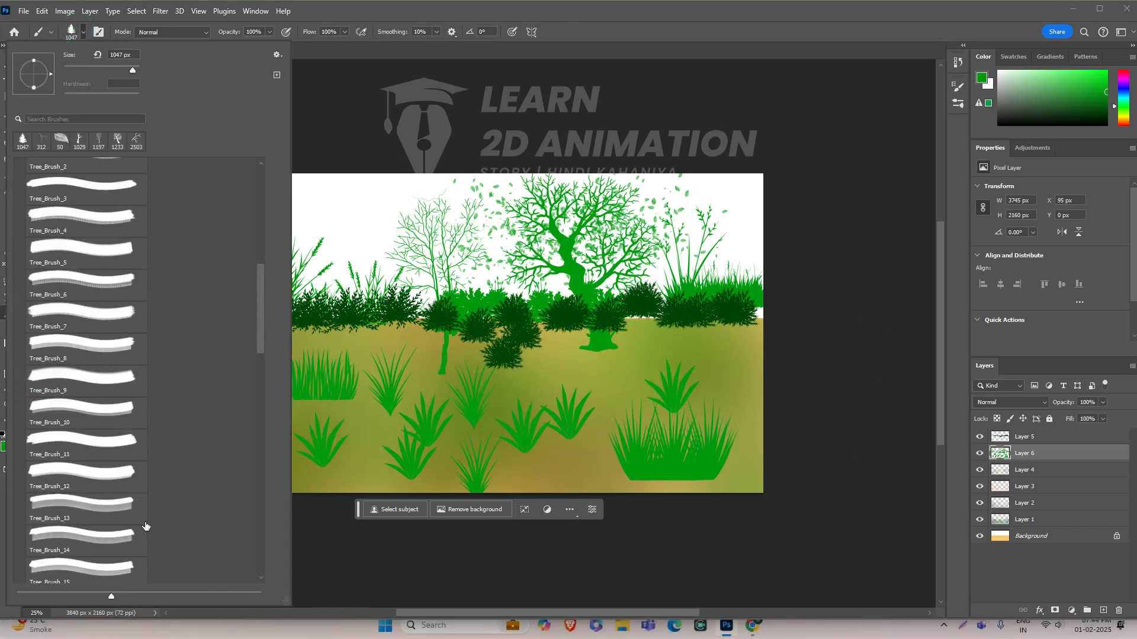
click(108, 484)
click(521, 329)
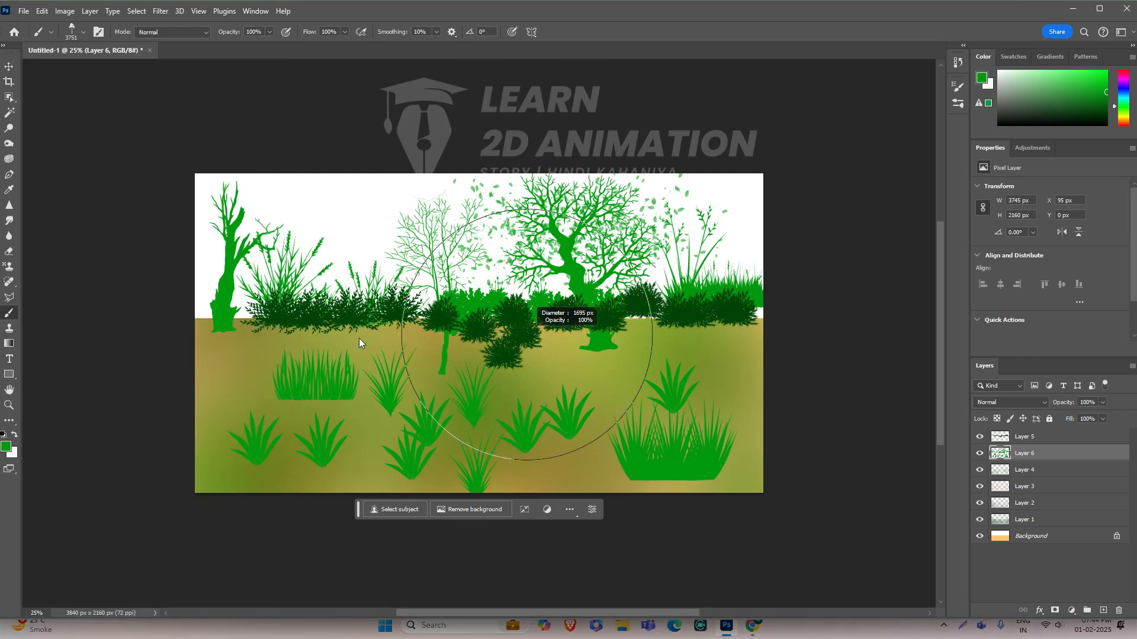
key(ctrl+z)
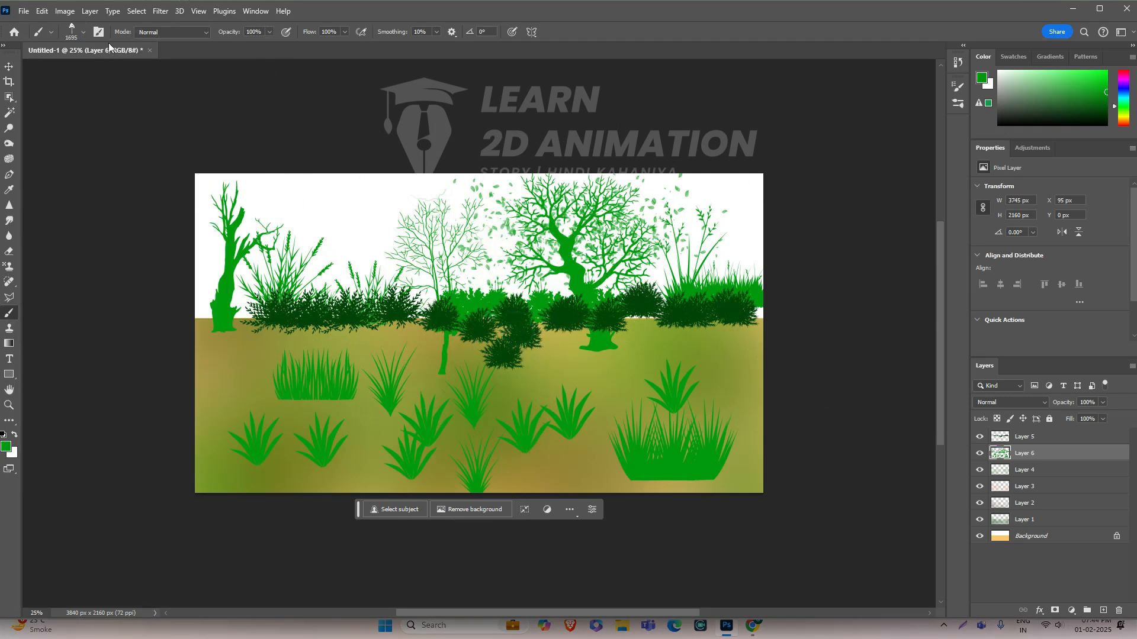
Step: Try a palm tree brush from Tree Brushes at 1287 px, stamping it between the left trunk and the slender tree
click(83, 32)
scroll(108, 517, down, 10)
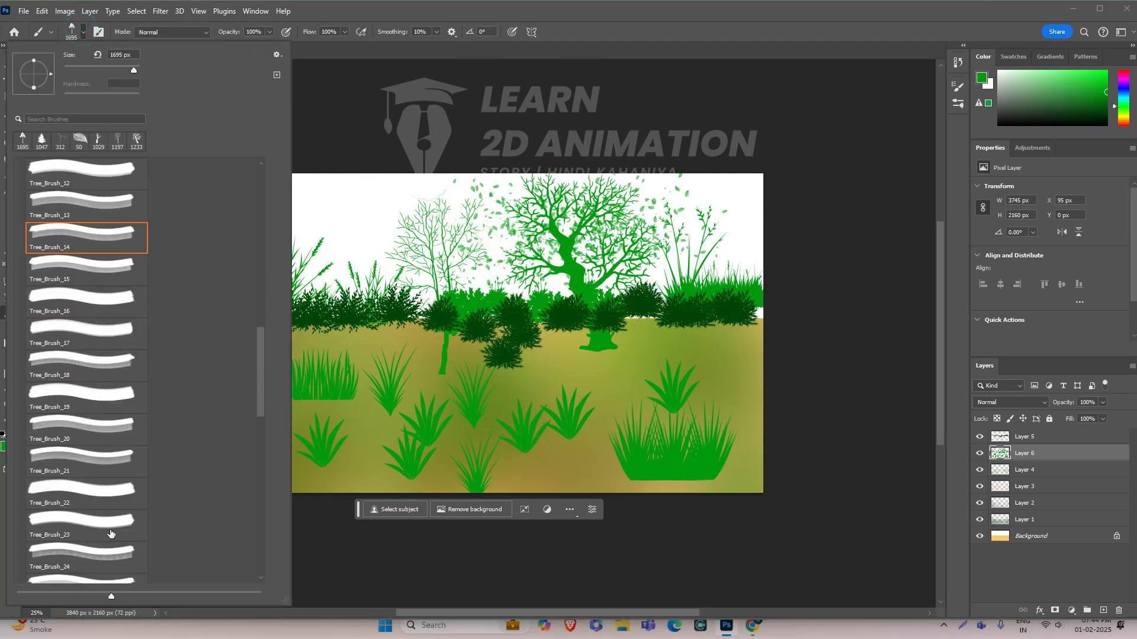
click(108, 516)
click(417, 358)
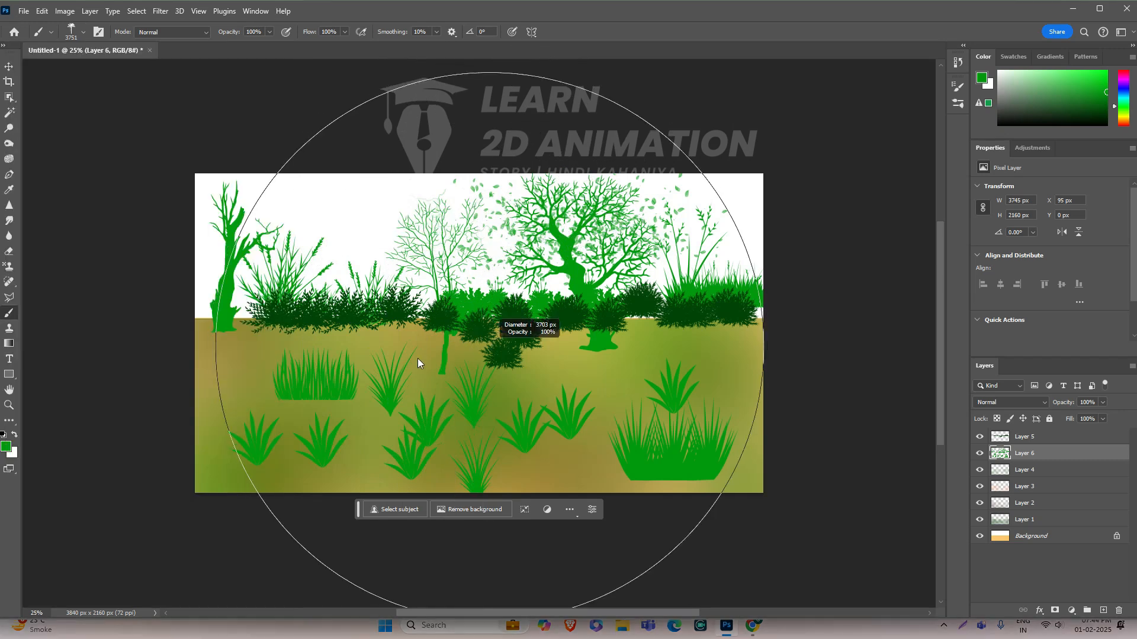
click(347, 272)
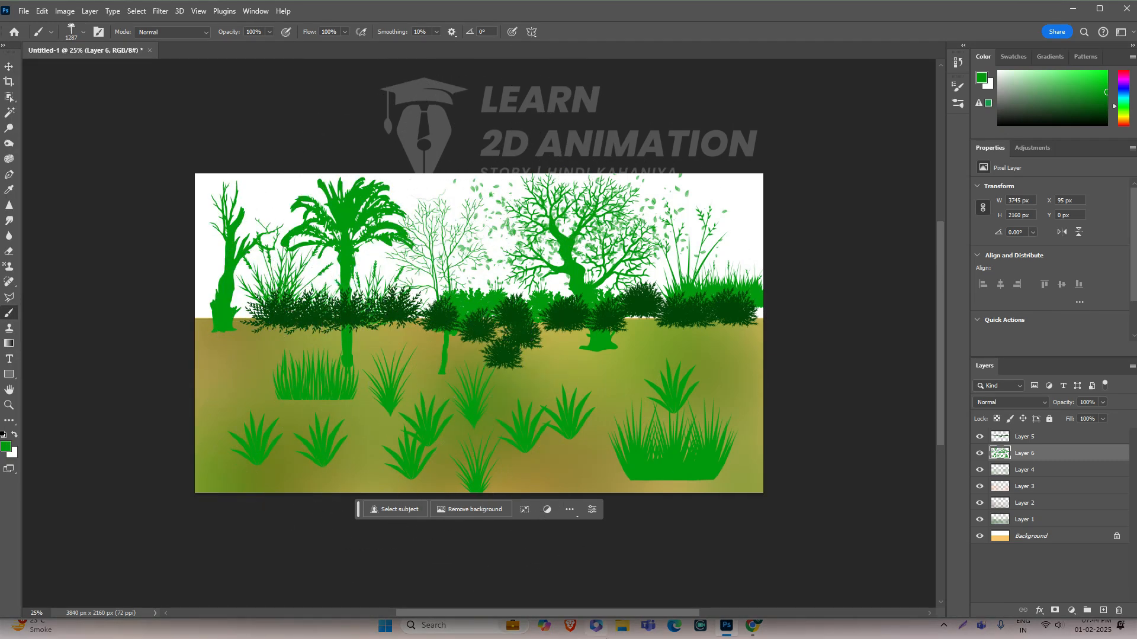
Step: Try stamping Tree_Brush_26 at 1831 px left of the slender bare tree and undo the stamp
click(83, 31)
scroll(97, 429, down, 3)
click(101, 456)
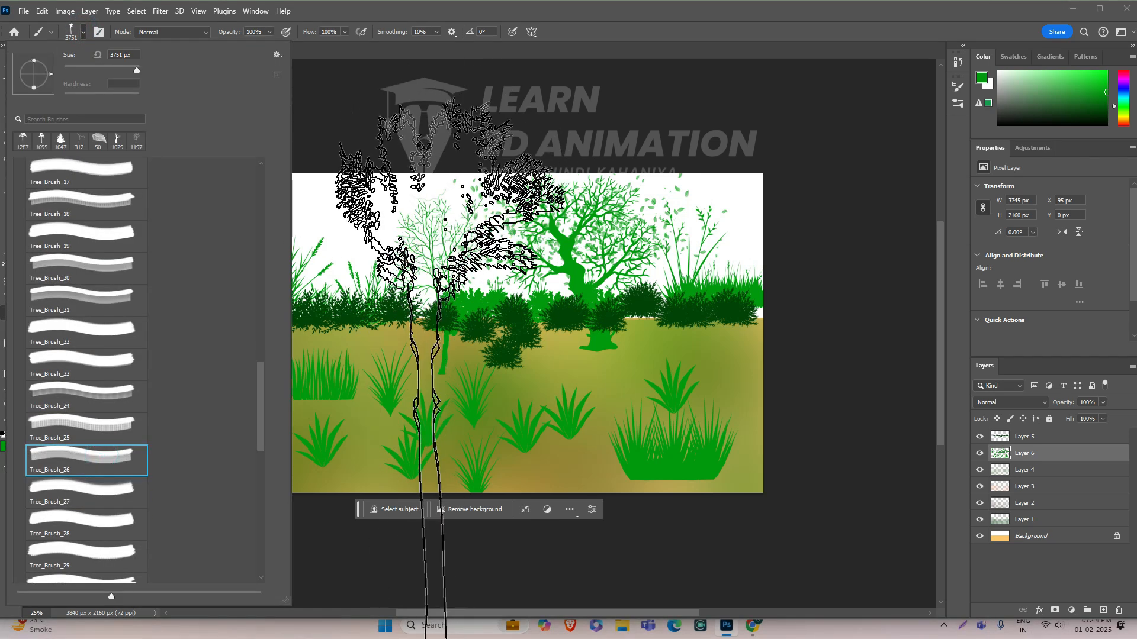
click(379, 343)
click(360, 332)
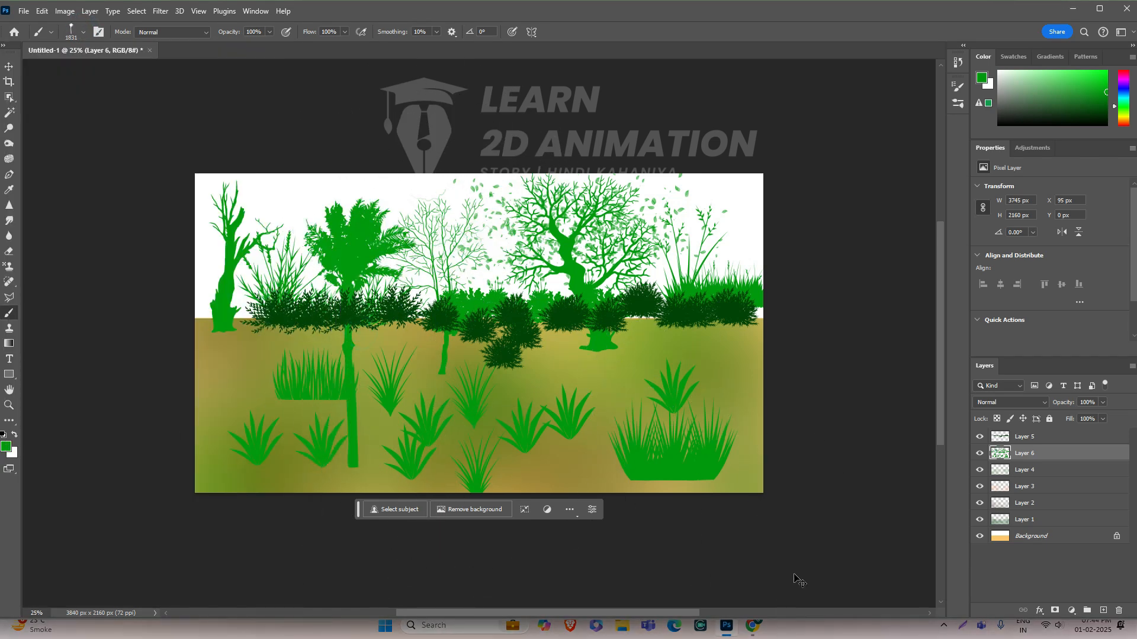
key(ctrl+z)
Step: Try a conifer brush from further down Tree Brushes, reduce it to 575 px, and undo its trial stamp
click(83, 32)
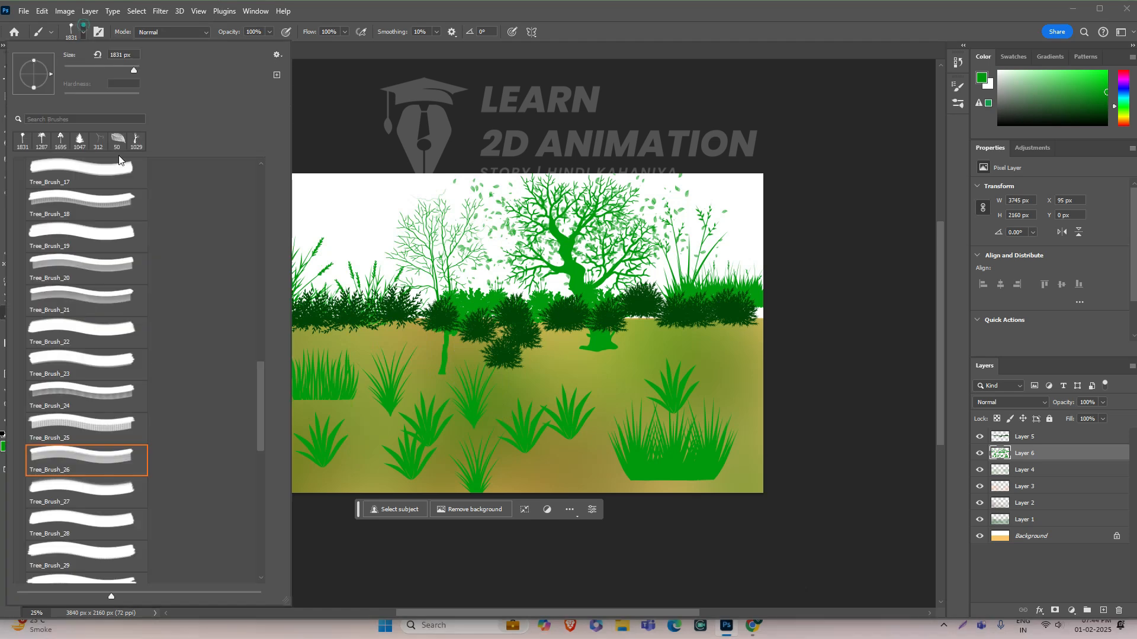
scroll(147, 485, down, 5)
click(103, 520)
drag(599, 293, 533, 299)
drag(699, 343, 622, 345)
click(611, 368)
key(ctrl+z)
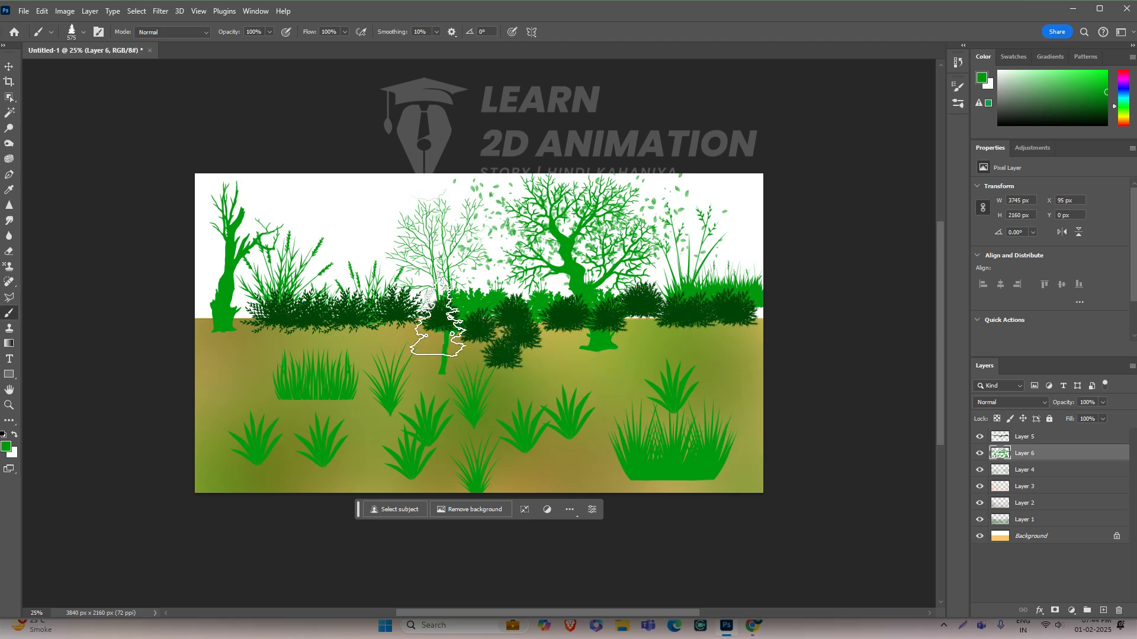
Step: Collapse Tree Brushes, choose Bush (1) from 25 Bush Photoshop Stamp Brushes 2, and reduce it to 465 px
click(72, 31)
drag(264, 464, 272, 272)
scroll(146, 269, up, 2)
click(18, 274)
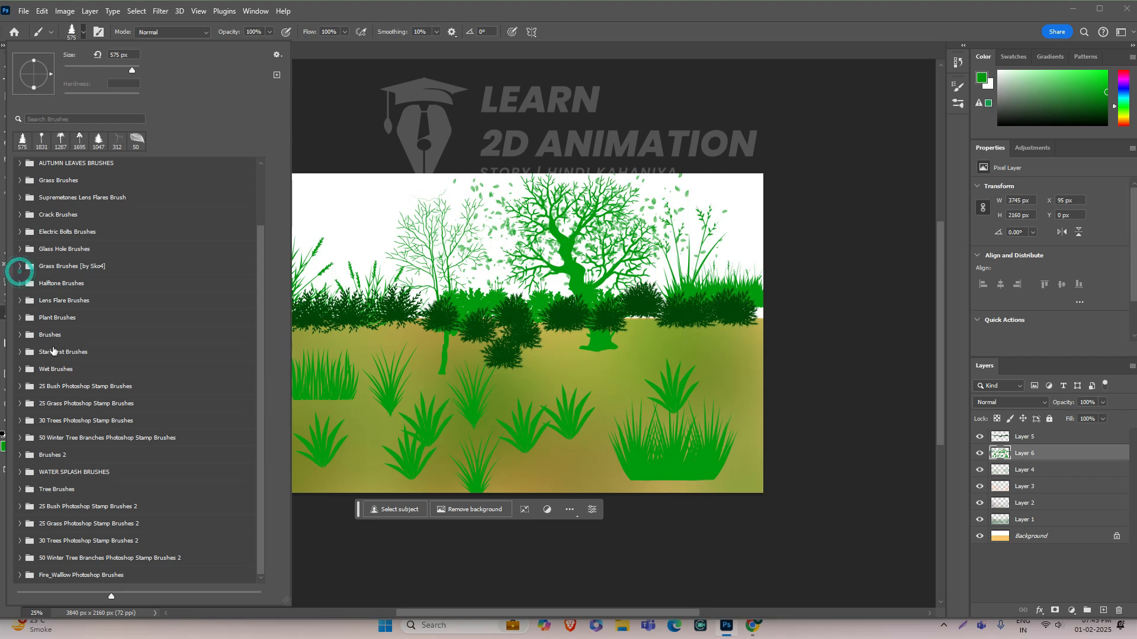
click(21, 507)
scroll(25, 503, down, 2)
click(107, 480)
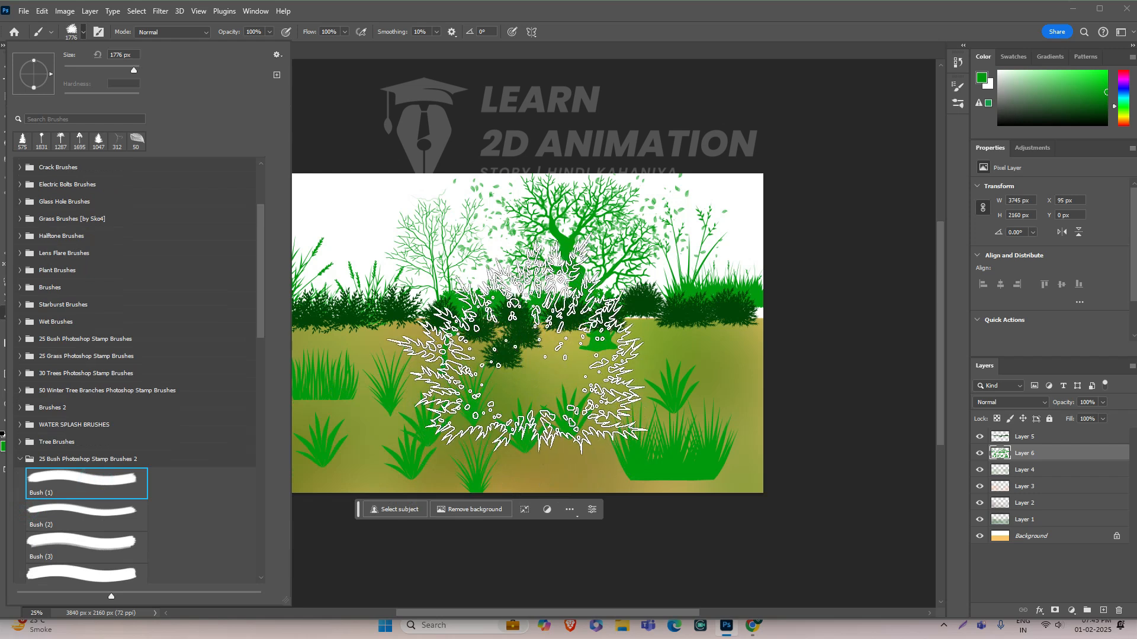
drag(516, 359, 422, 364)
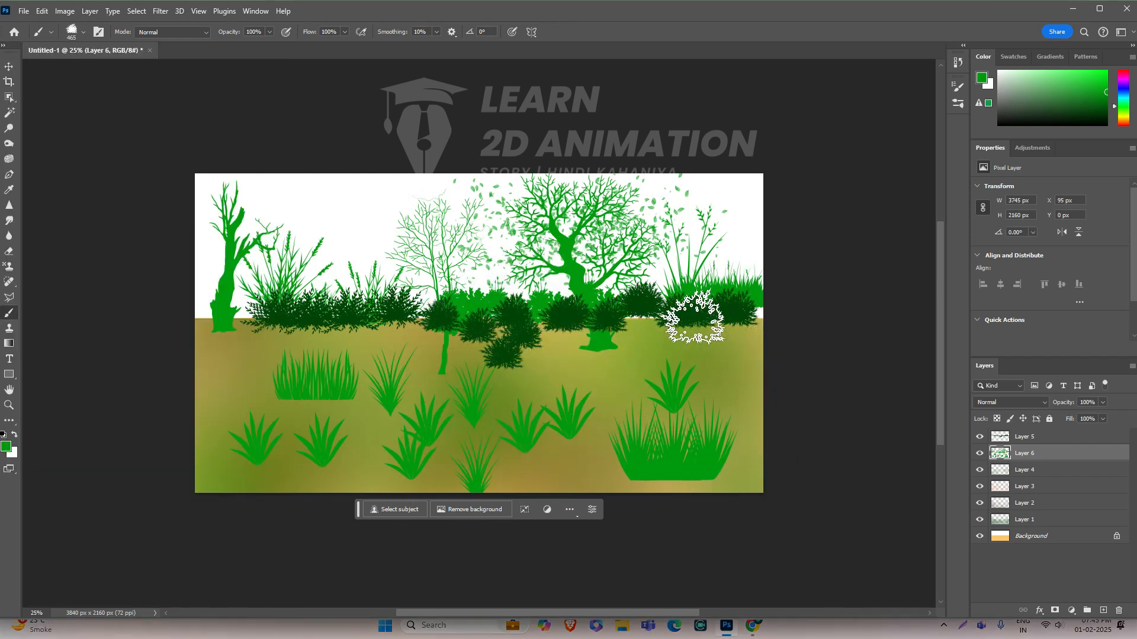
Step: Select Tree (1) from 30 Trees Photoshop Stamp Brushes 2, collapse the open brush groups, and switch to the Move tool
click(73, 29)
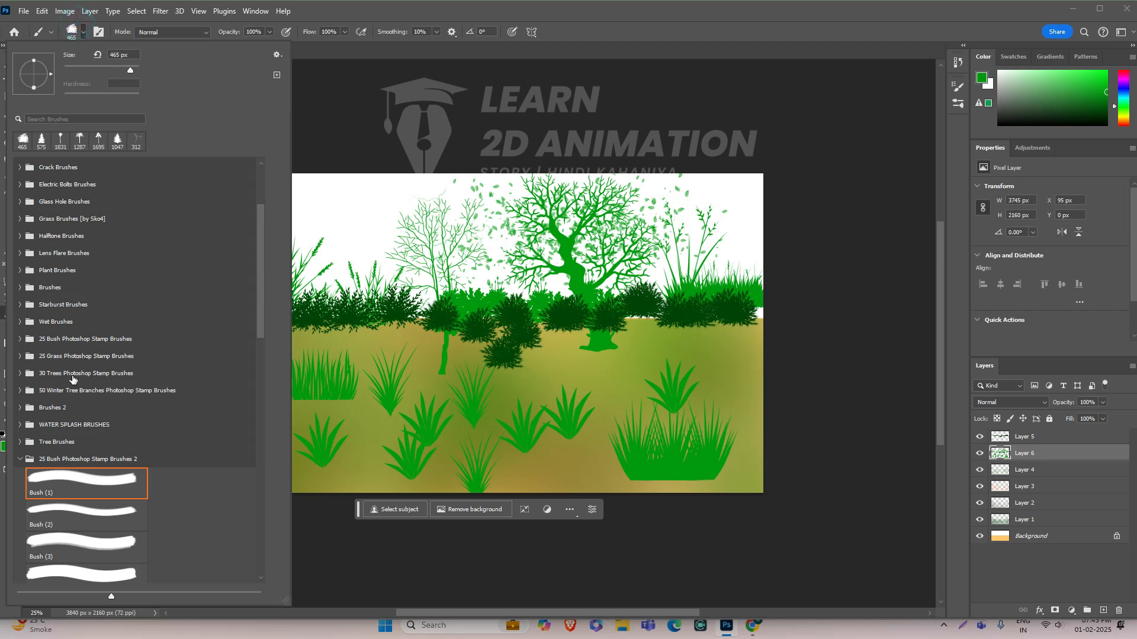
click(19, 459)
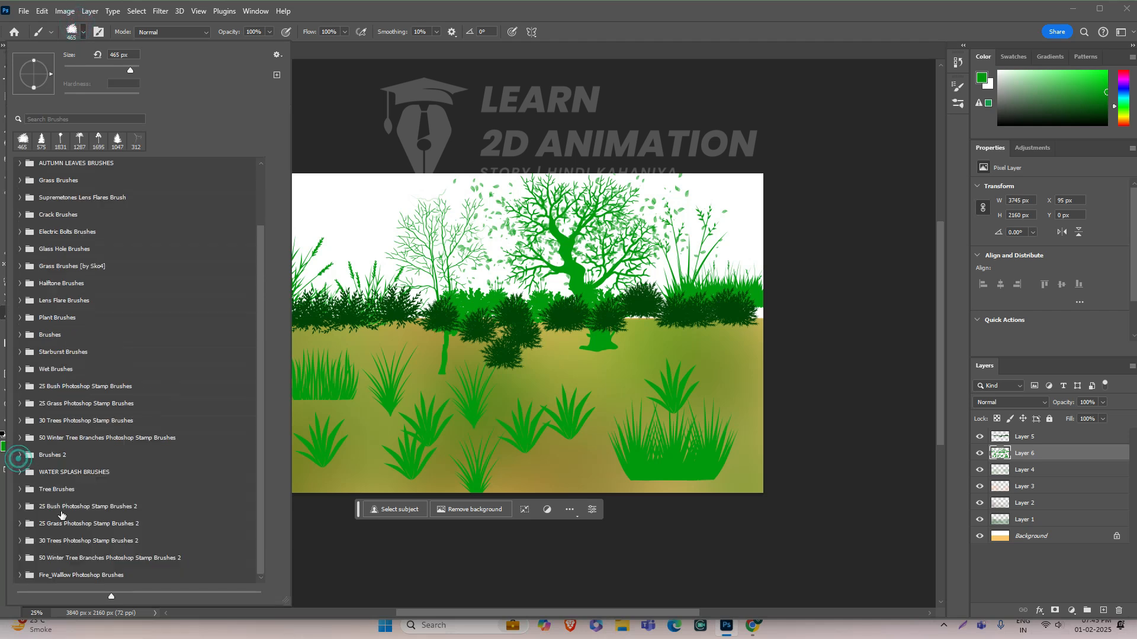
click(20, 541)
click(57, 561)
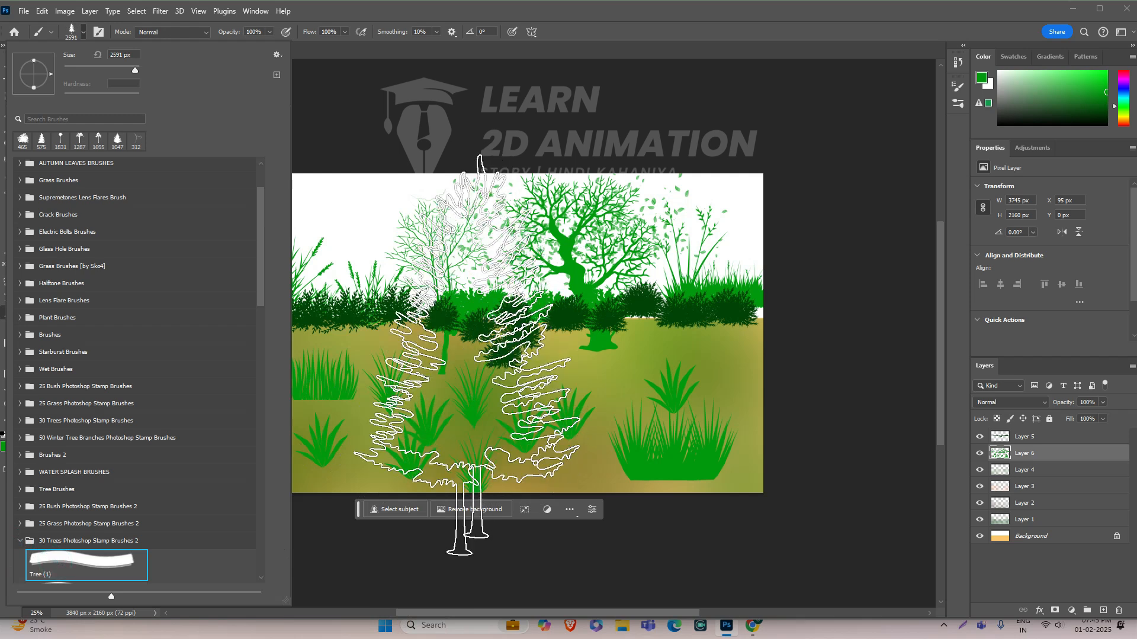
scroll(65, 548, down, 1)
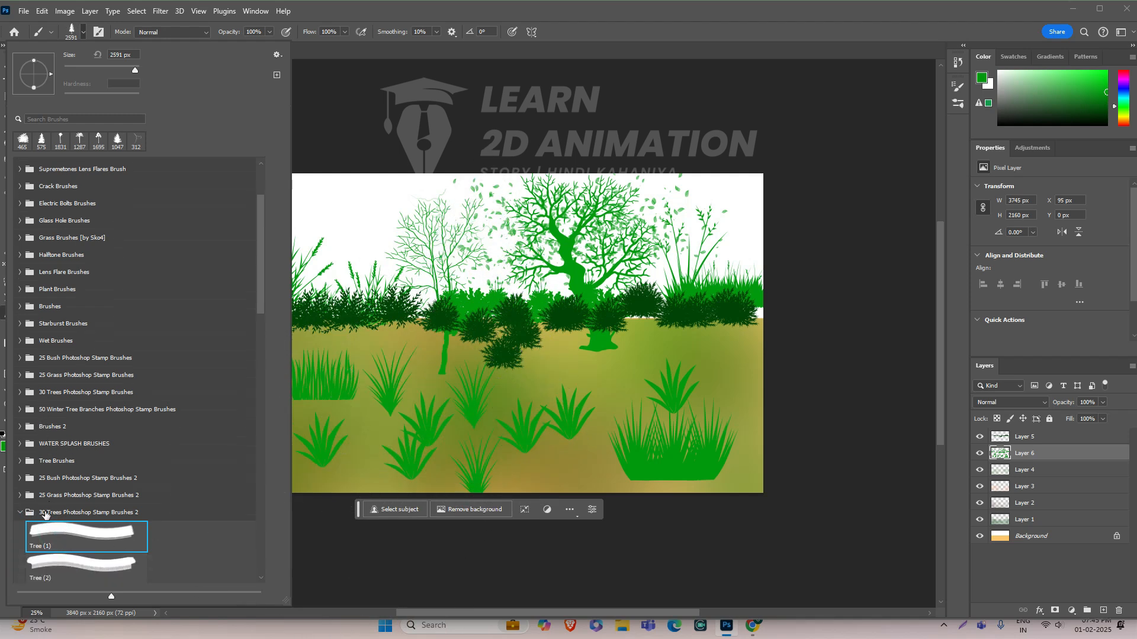
scroll(59, 539, down, 3)
click(20, 437)
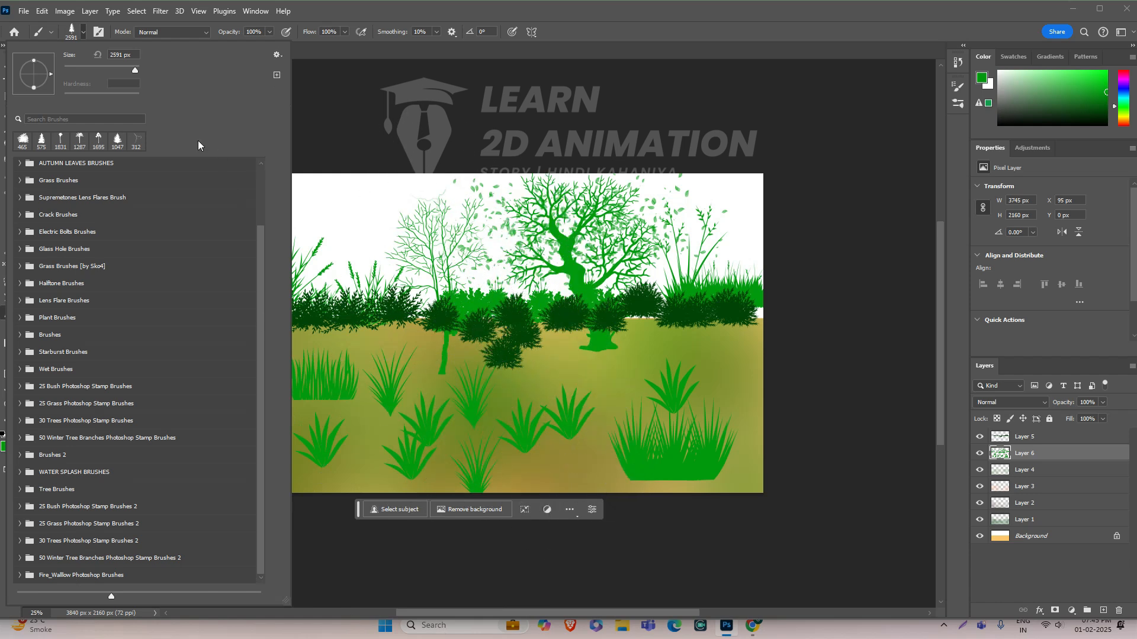
click(86, 36)
key(v)
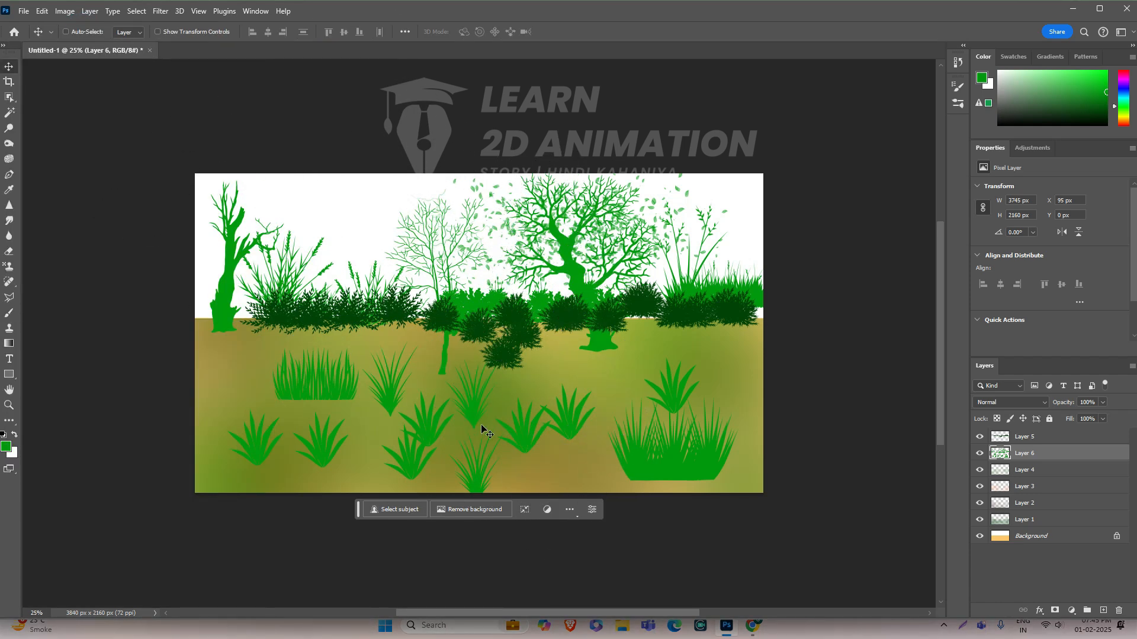